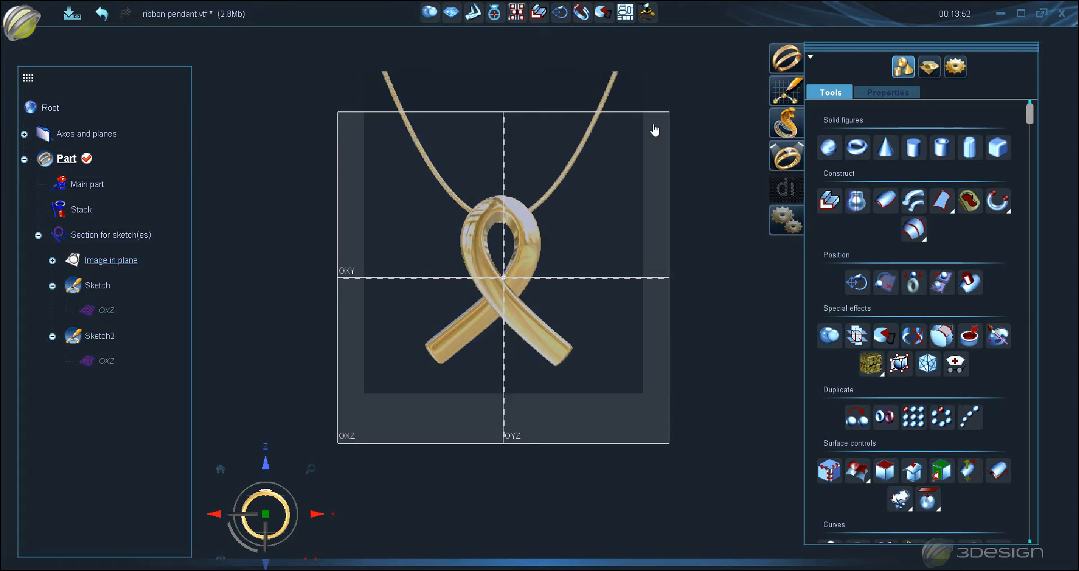
right_click_drag(649, 188, 535, 173)
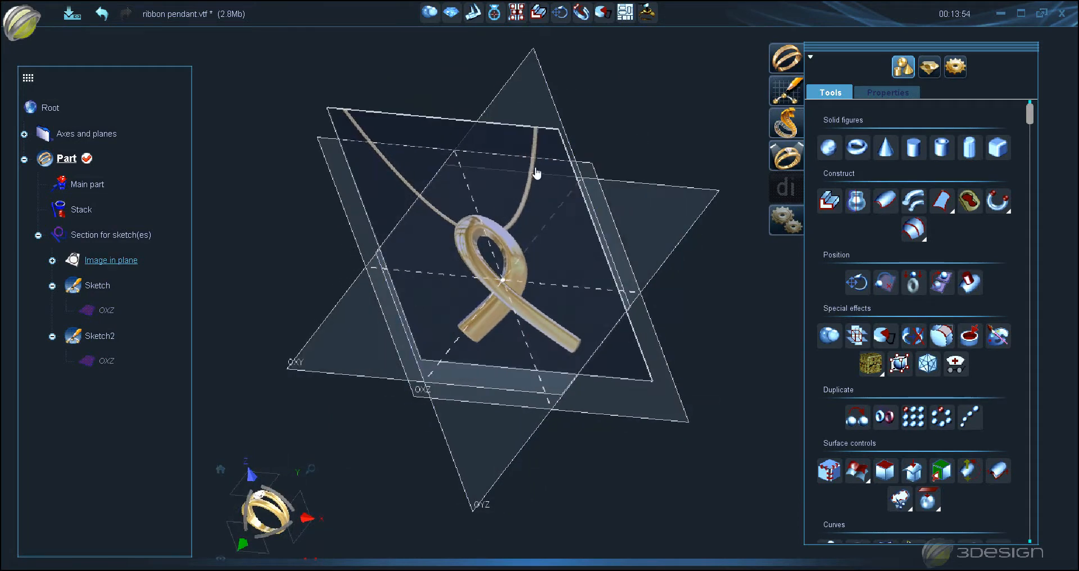
left_click(262, 527)
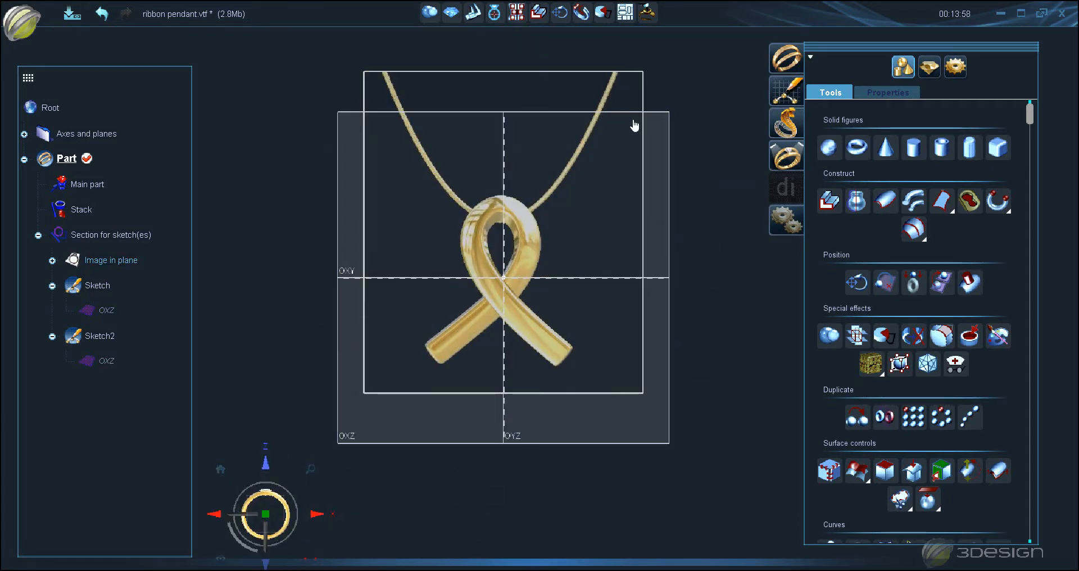
right_click_drag(397, 428, 328, 487)
left_click(263, 518)
right_click_drag(667, 272, 578, 262)
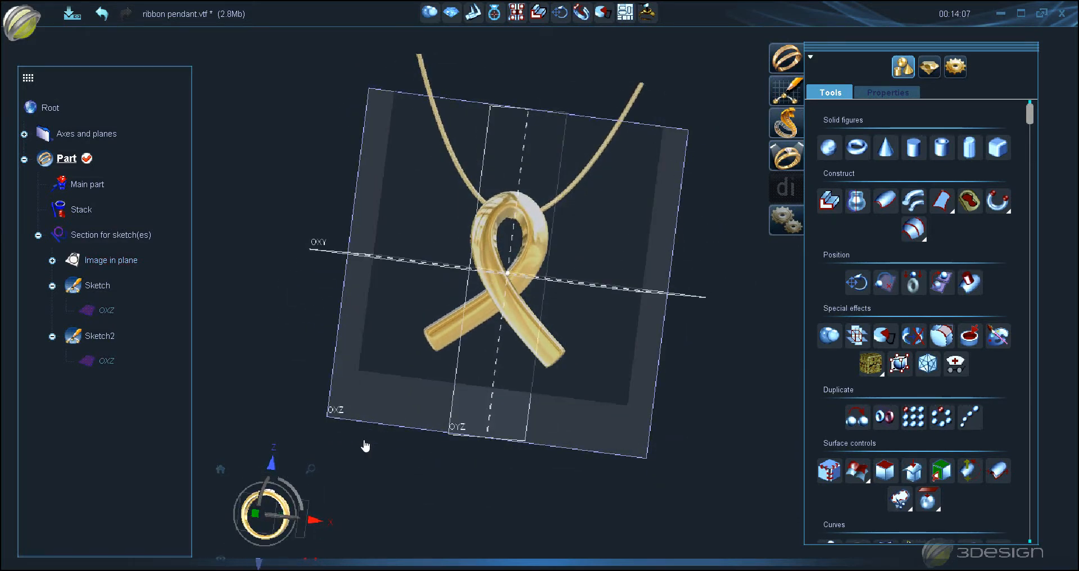
left_click(288, 509)
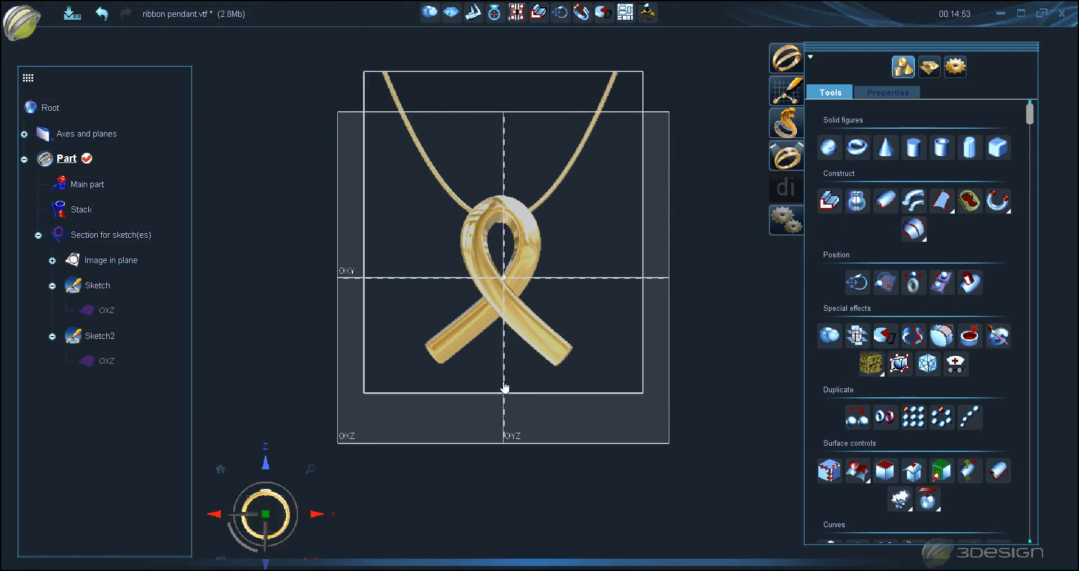
- Start a new sketch on the OXZ plane and draw a rectangle about 31.6 by 37.3 mm around the pendant image
left_click(595, 244)
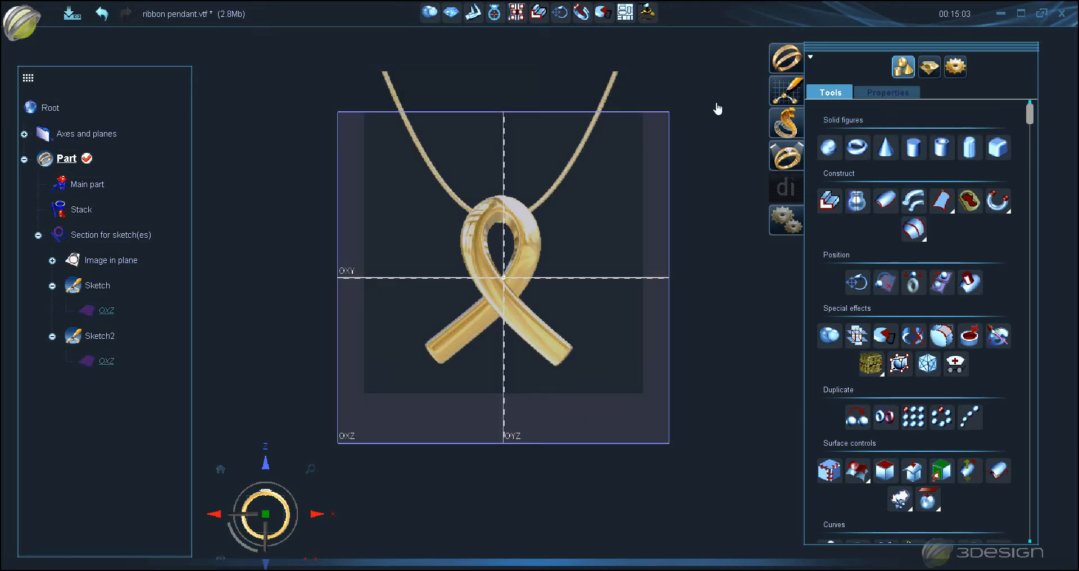
left_click(787, 94)
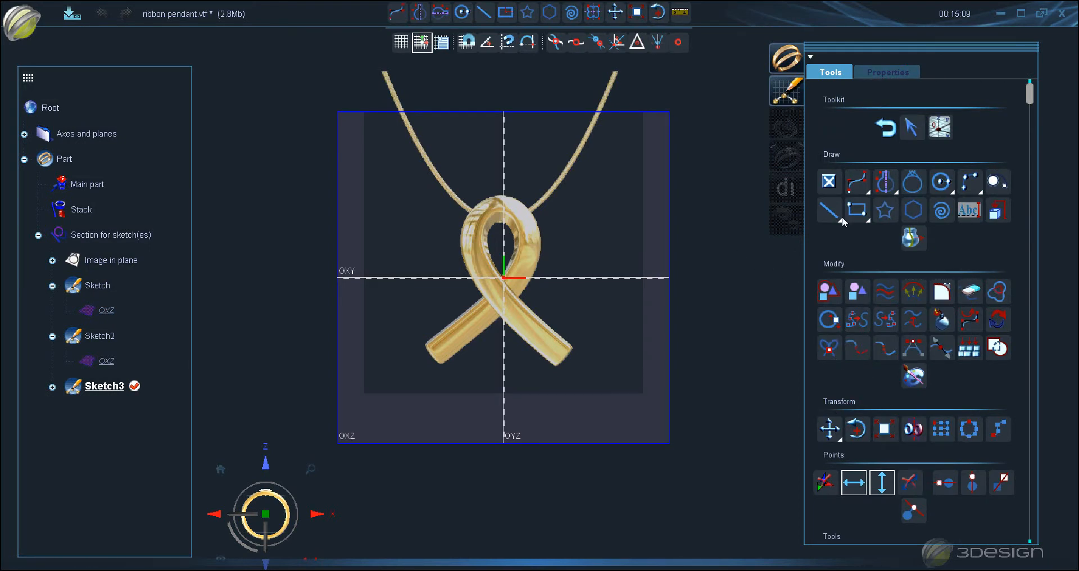
left_click(857, 210)
left_click_drag(430, 162, 640, 407)
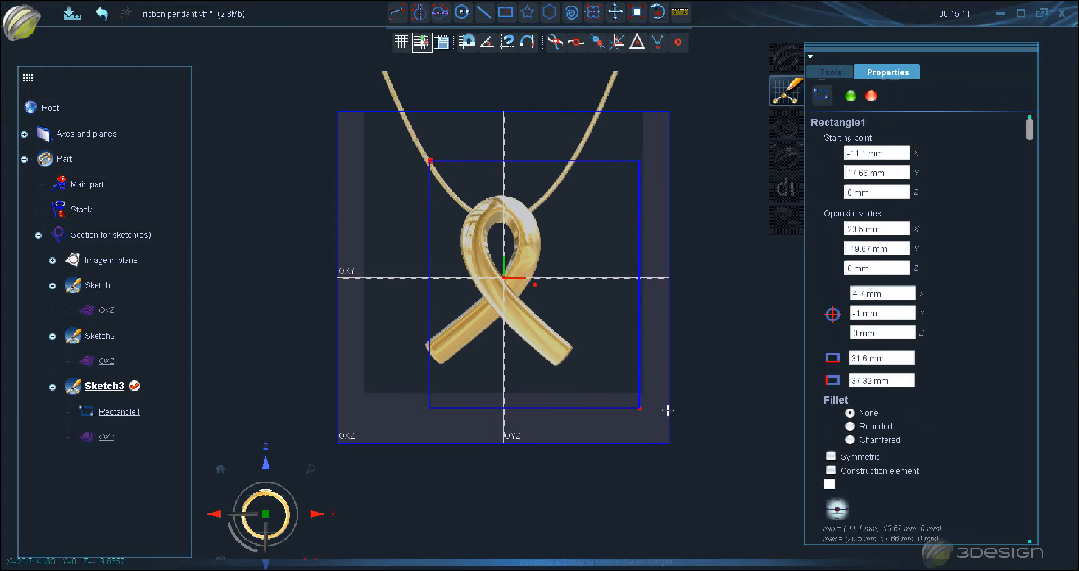
- Set the rectangle's height to 25 mm and centre the rectangle on the origin
left_click(837, 508)
triple_click(901, 382)
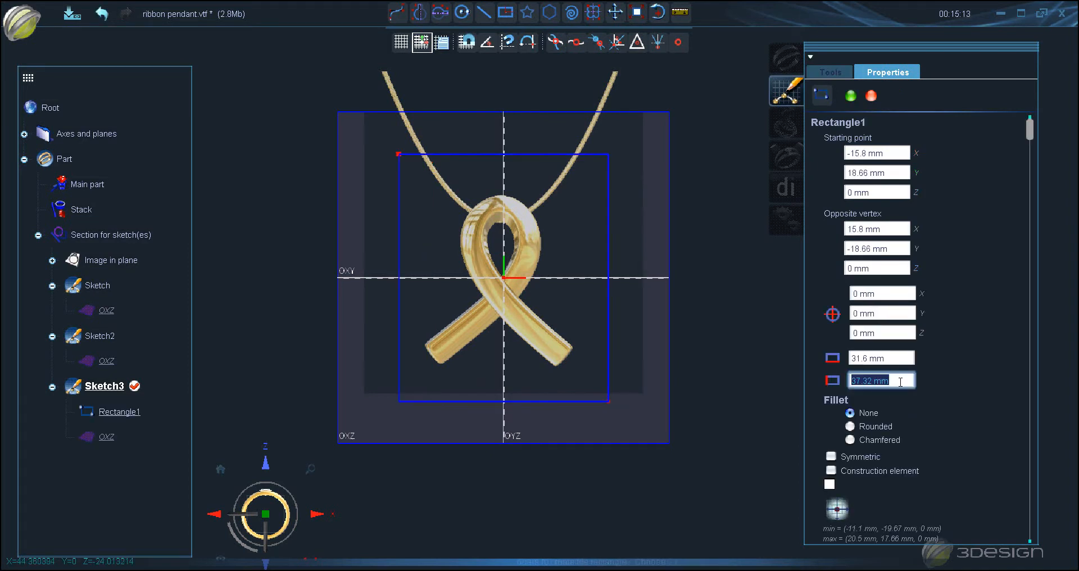
type("25")
key("Return")
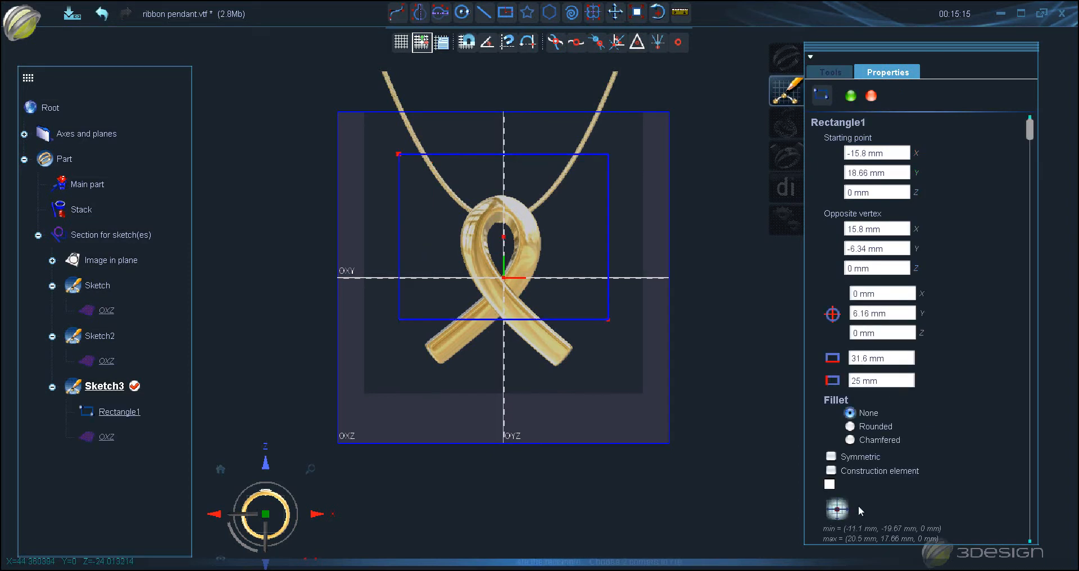
left_click(838, 509)
- Scale the rectangle non-proportionally to a horizontal scale of 0.75, making it 23.65 mm wide, and leave the sketch
triple_click(895, 355)
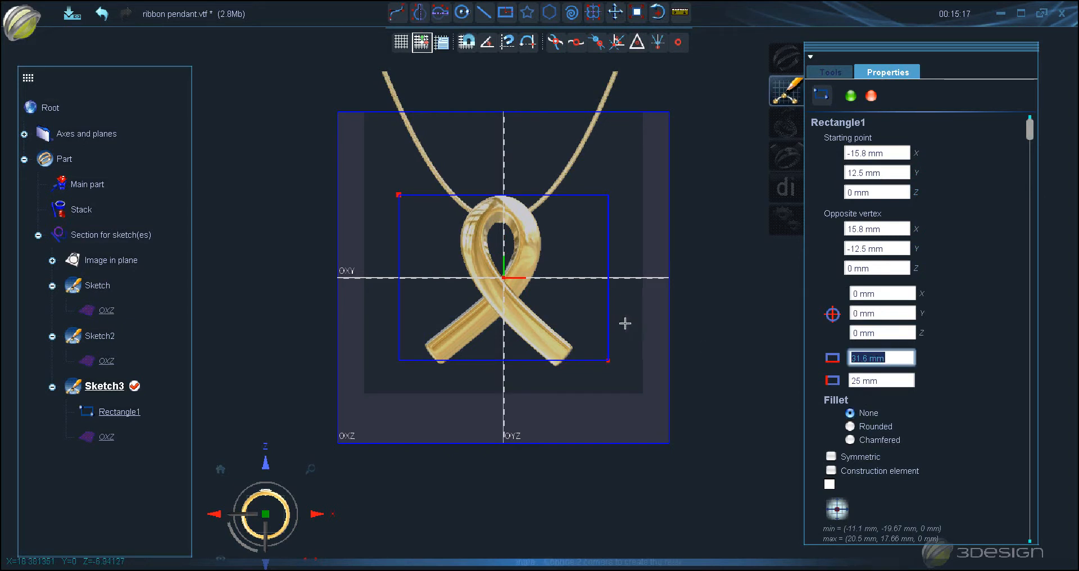
scroll(556, 306, "up", 2)
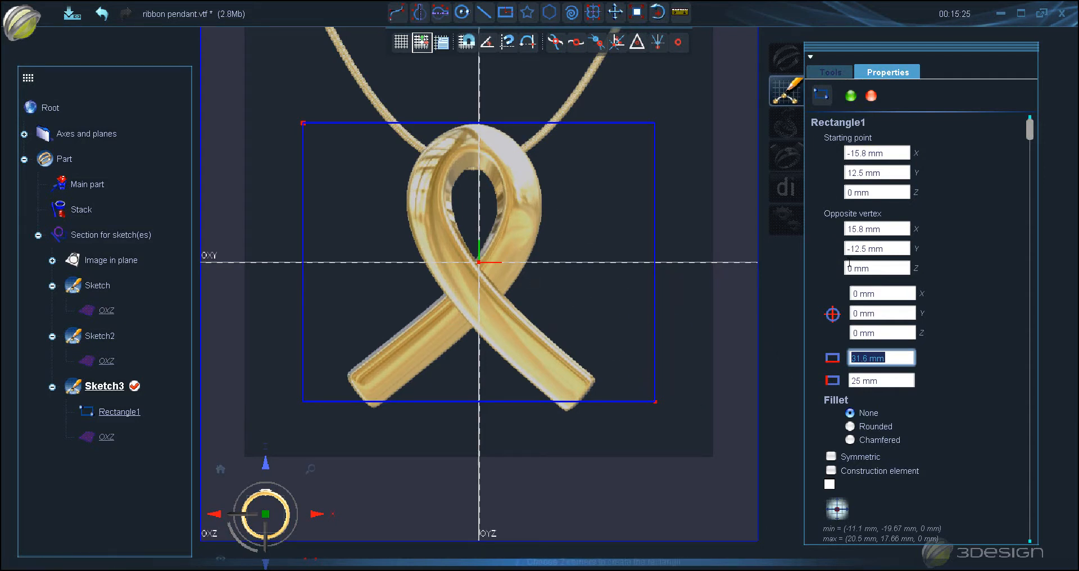
left_click(831, 72)
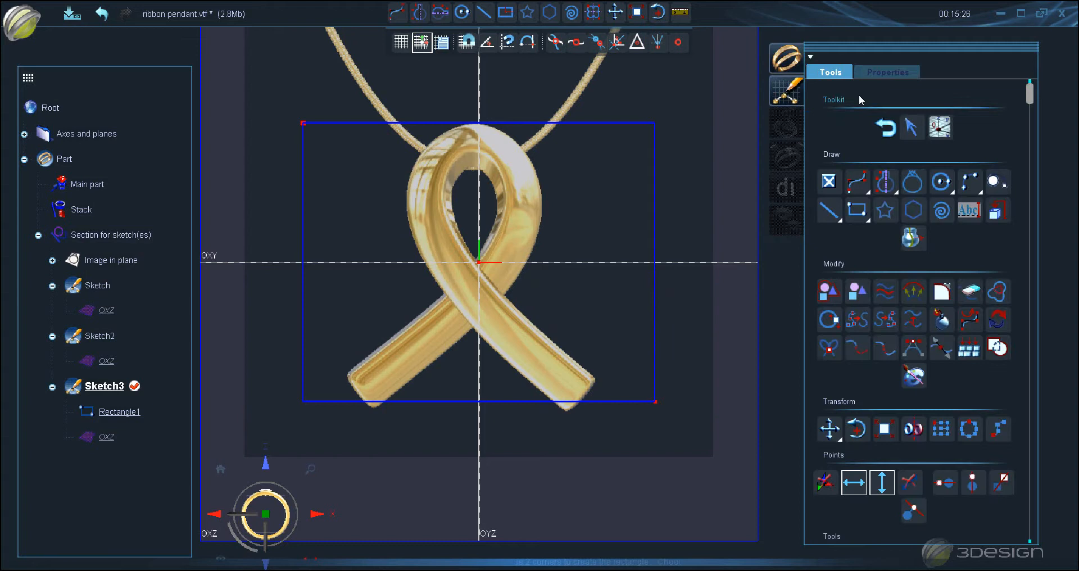
left_click(886, 430)
left_click(831, 368)
left_click_drag(679, 262, 635, 249)
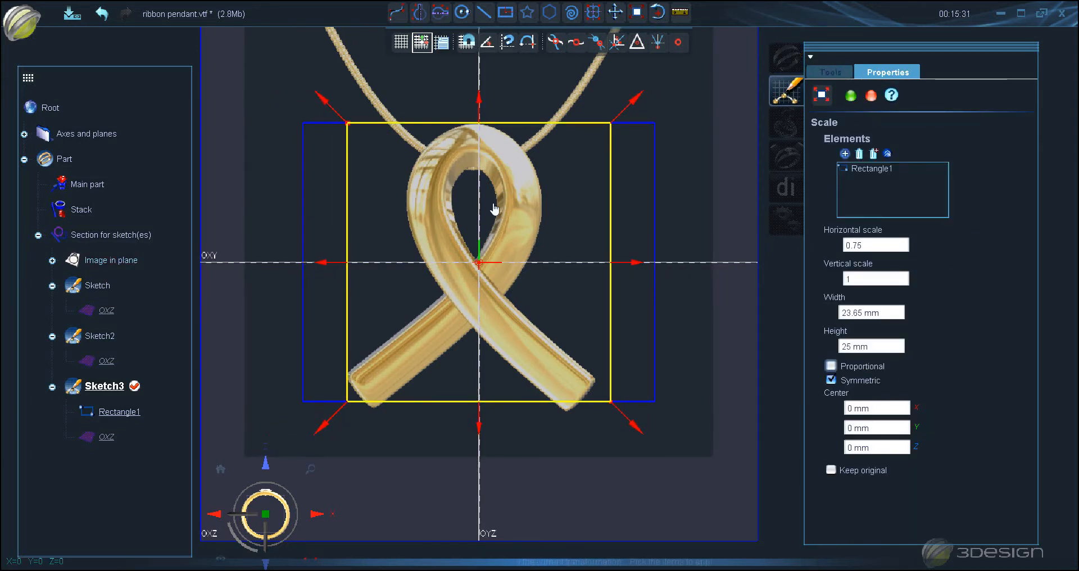
left_click(850, 96)
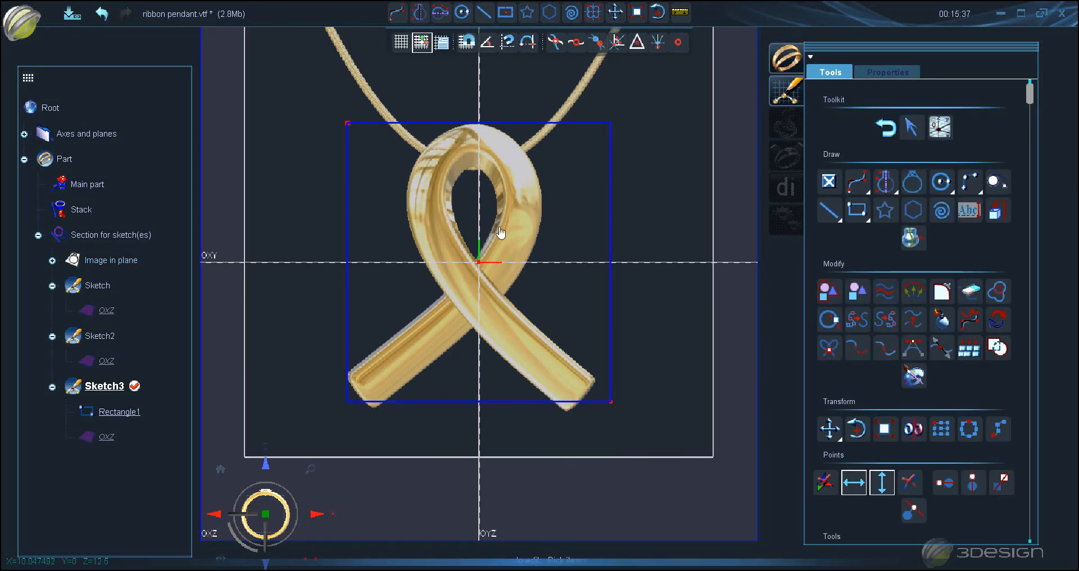
left_click(887, 127)
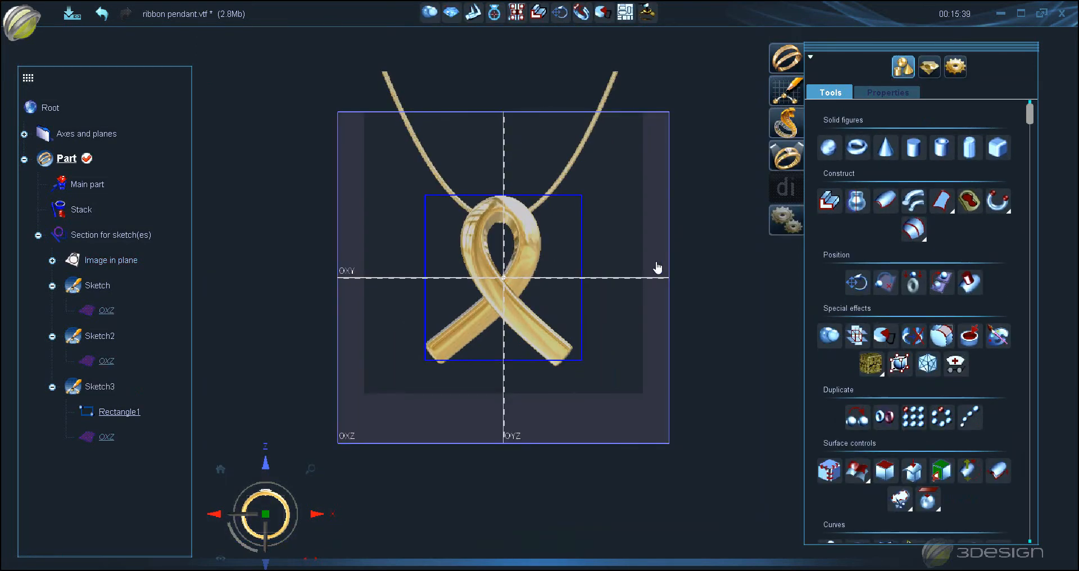
- In a new OXZ sketch, trace the ribbon's centreline with an open NURBS curve running from one tail around the loop to the other tail
mouse_move(658, 267)
middle_mouse_down()
mouse_move(563, 204)
mouse_move(540, 245)
middle_mouse_up()
left_click(274, 487)
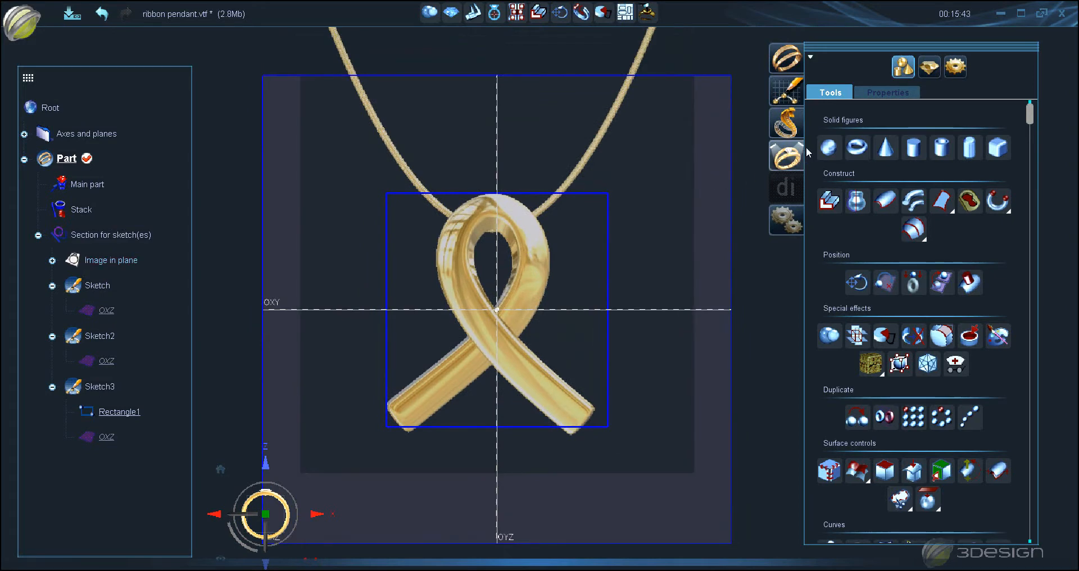
left_click(790, 96)
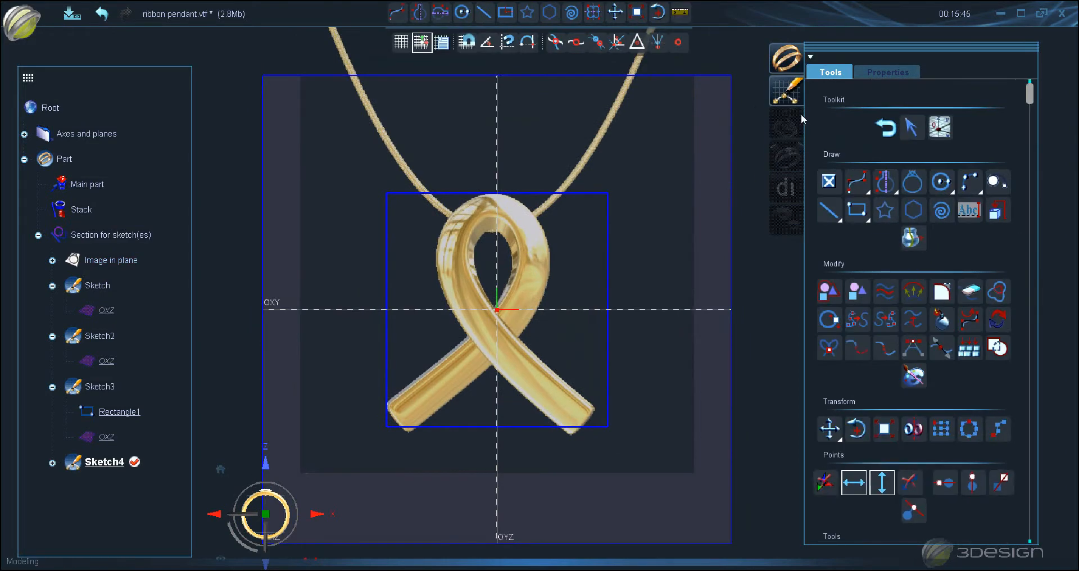
left_click(858, 181)
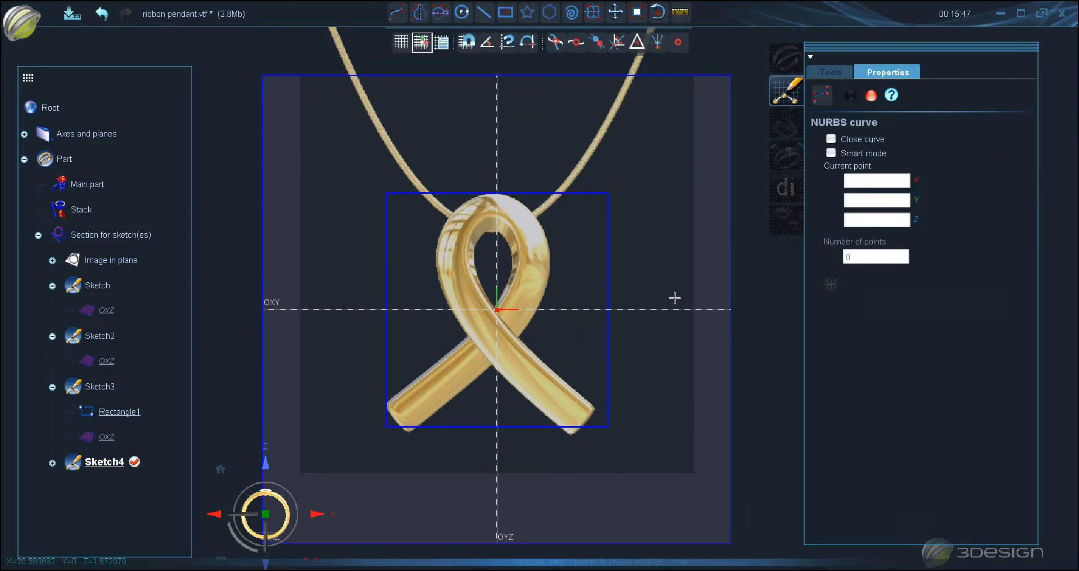
left_click(568, 411)
left_click(540, 385)
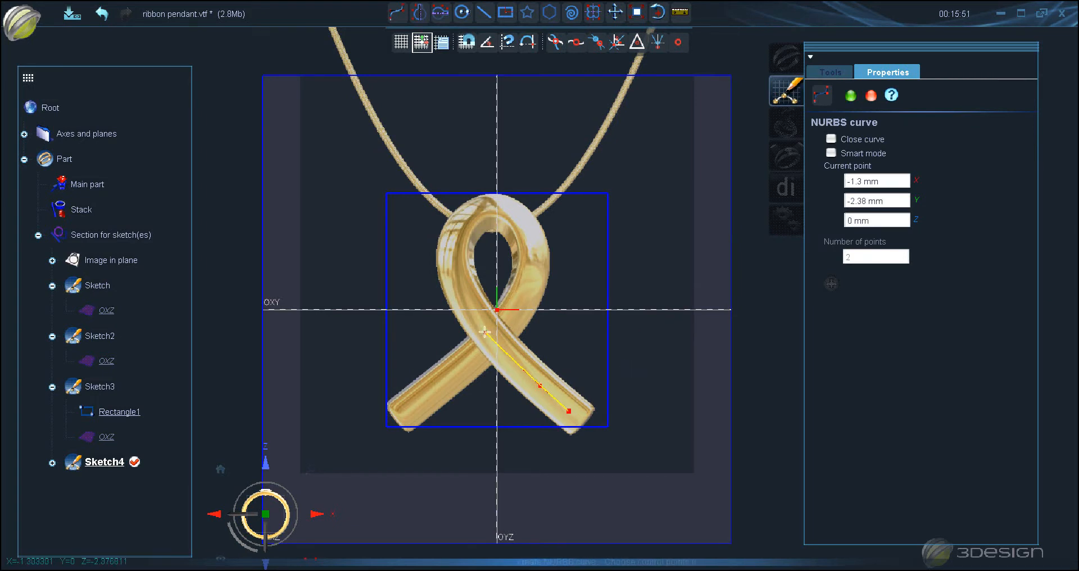
left_click(493, 342)
left_click(462, 297)
left_click(451, 245)
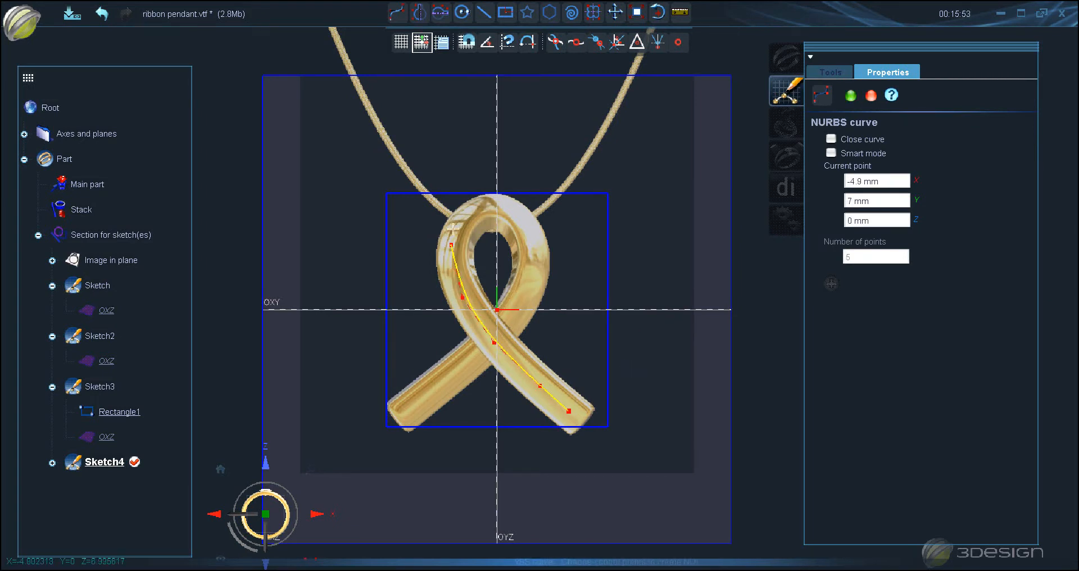
left_click(466, 214)
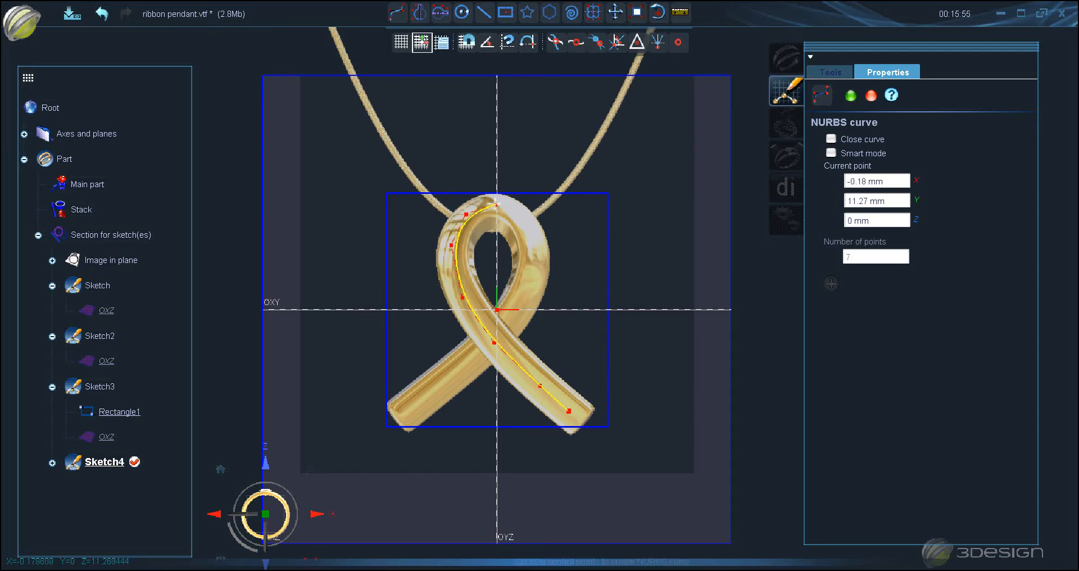
left_click(523, 214)
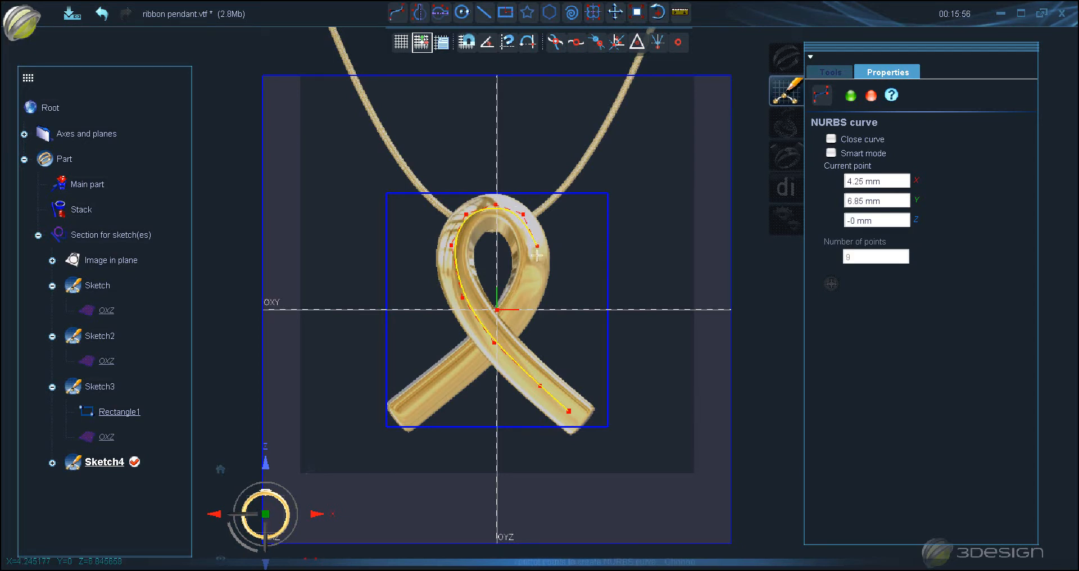
left_click(528, 298)
left_click(504, 333)
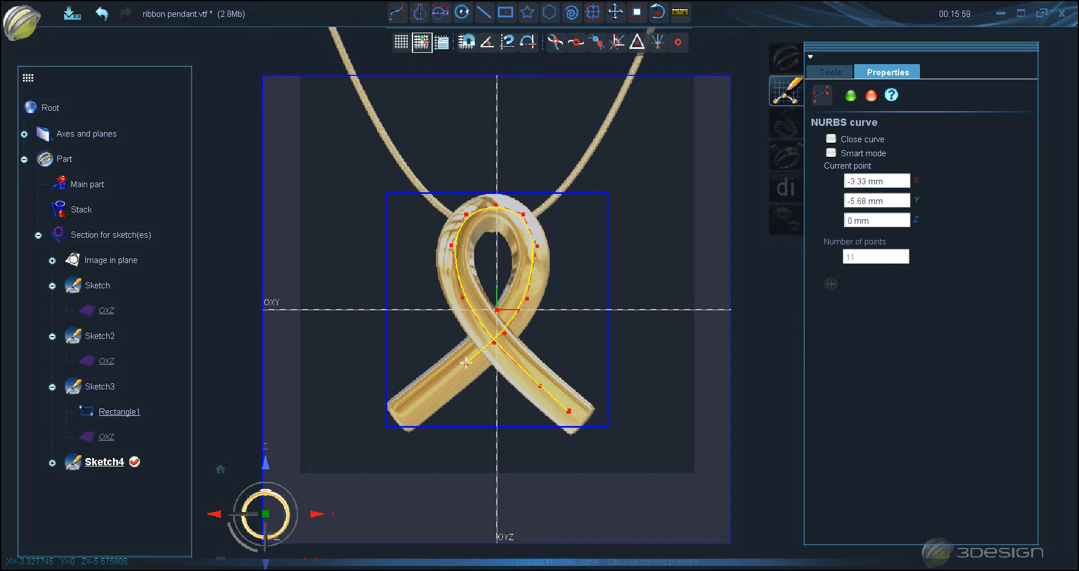
left_click(400, 416)
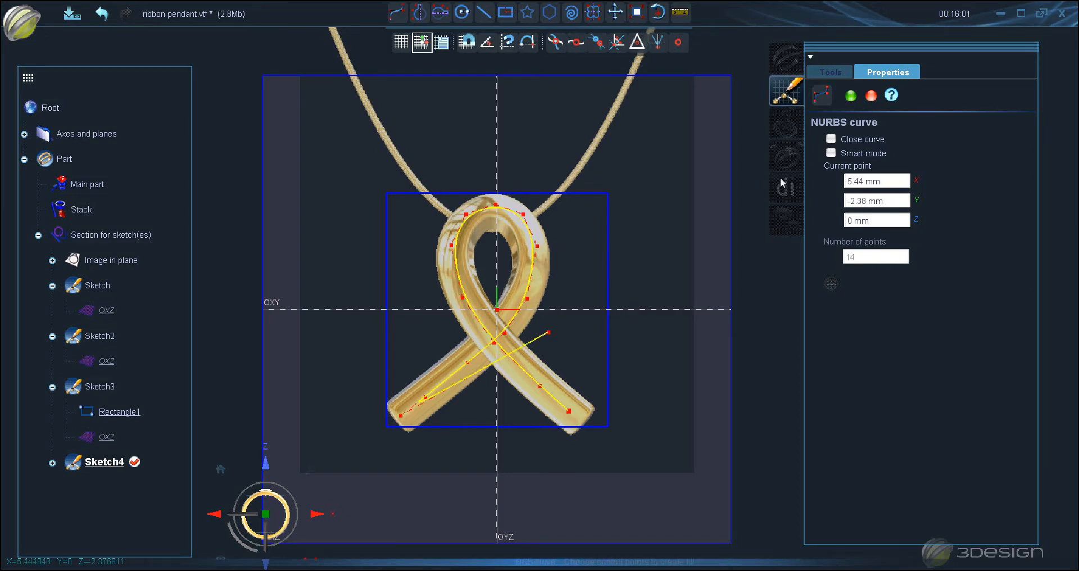
left_click(850, 95)
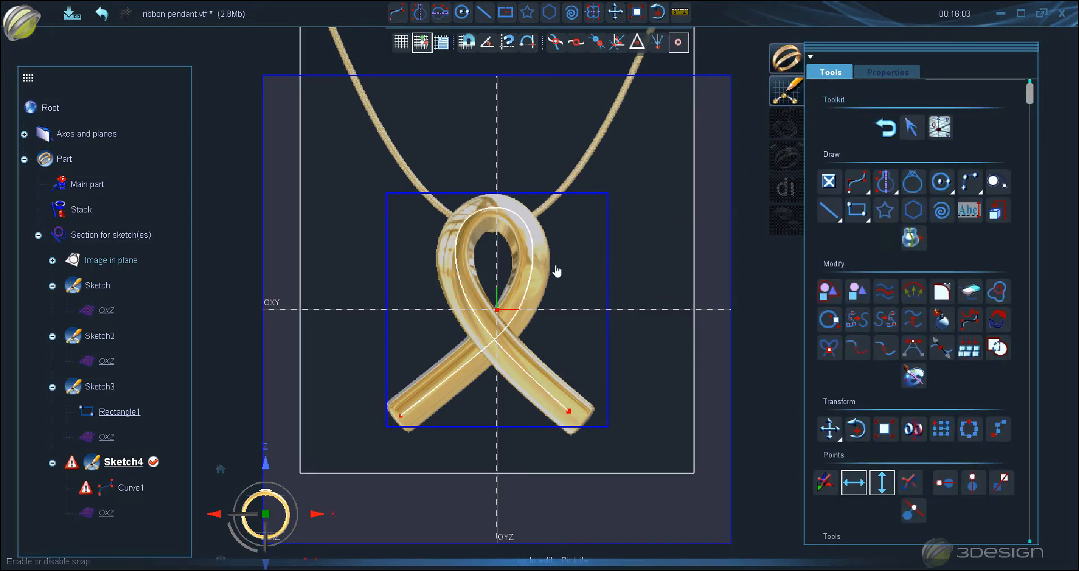
- Adjust the curve's control points along the loop and both tails so the curve follows the ribbon's centreline
left_click(549, 281)
scroll(549, 281, "up", 1)
left_click(488, 186)
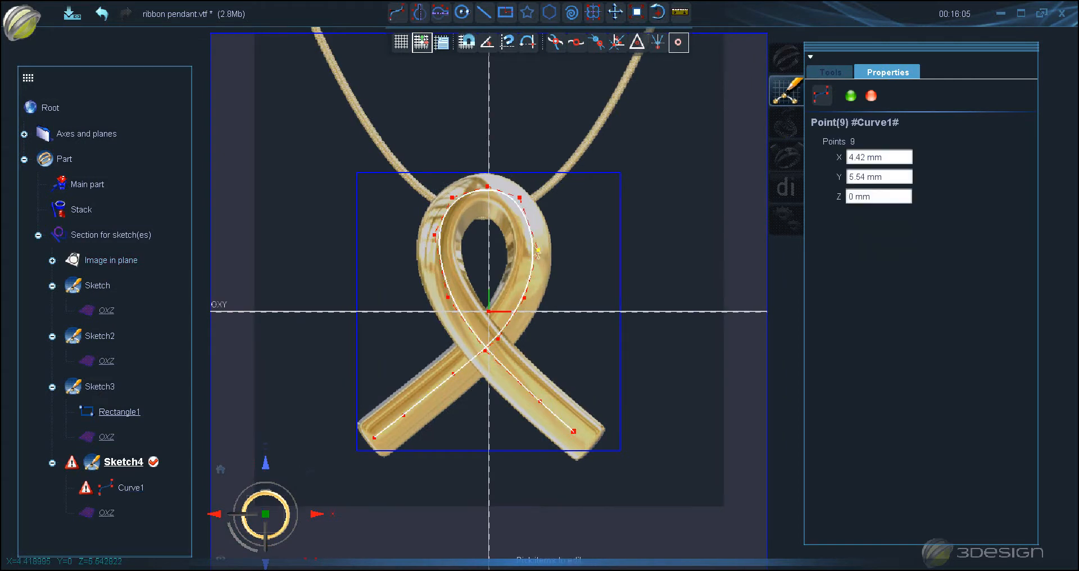
left_click(521, 202)
left_click(434, 244)
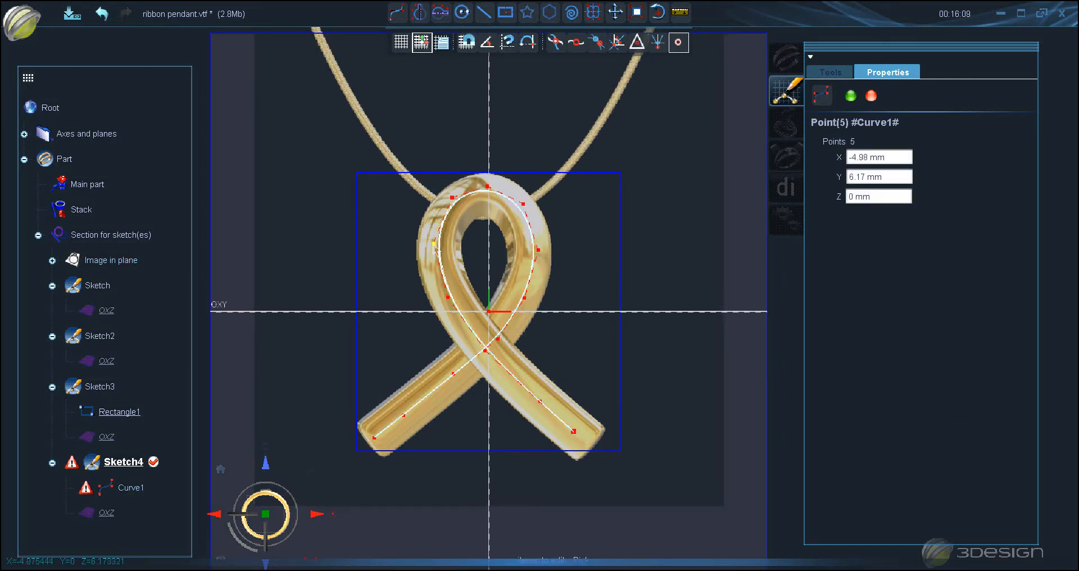
left_click_drag(448, 297, 448, 303)
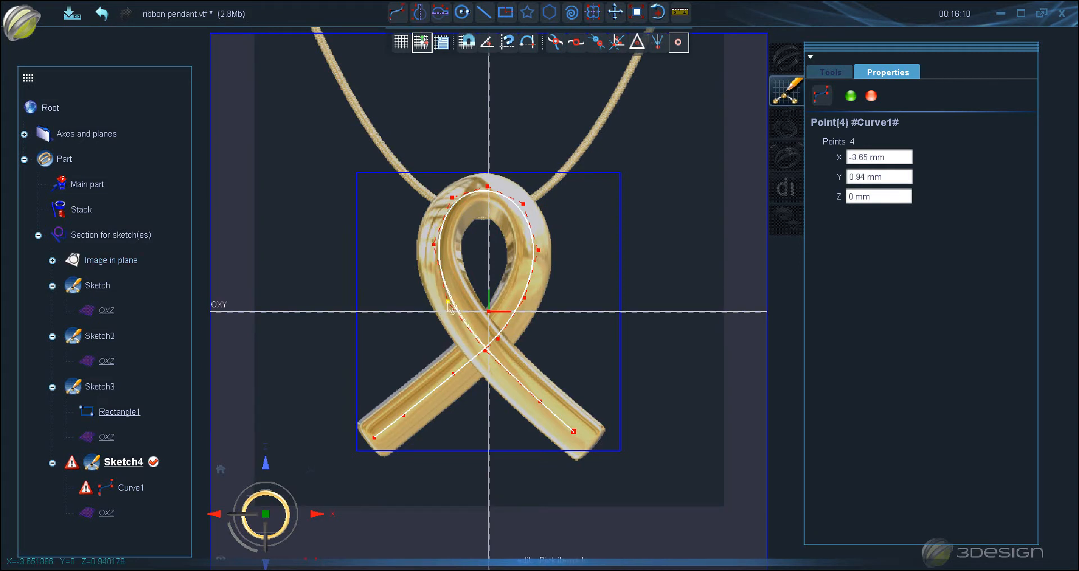
left_click_drag(579, 440, 586, 447)
left_click(540, 402)
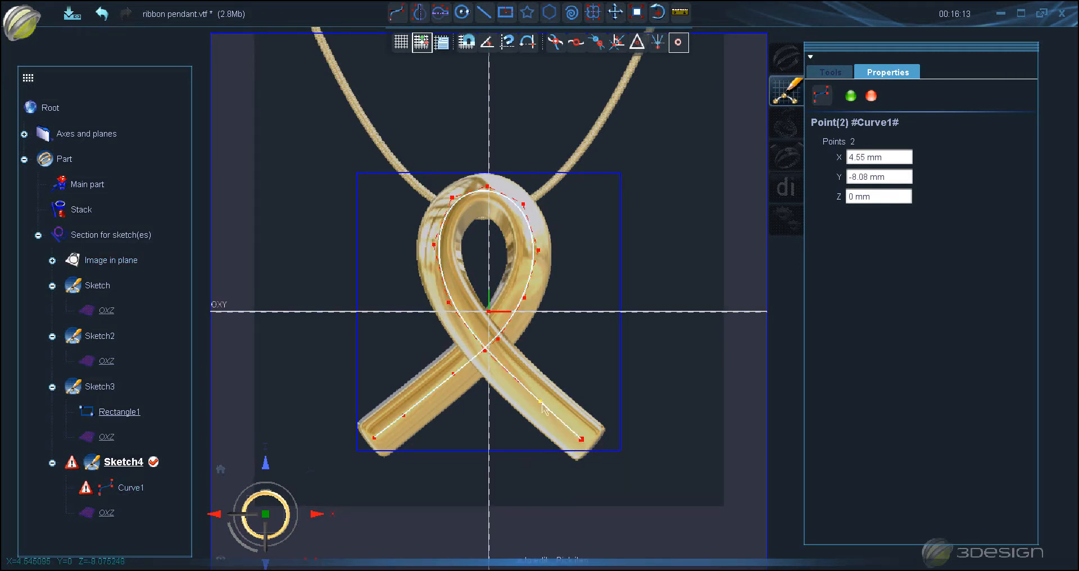
left_click_drag(453, 373, 453, 379)
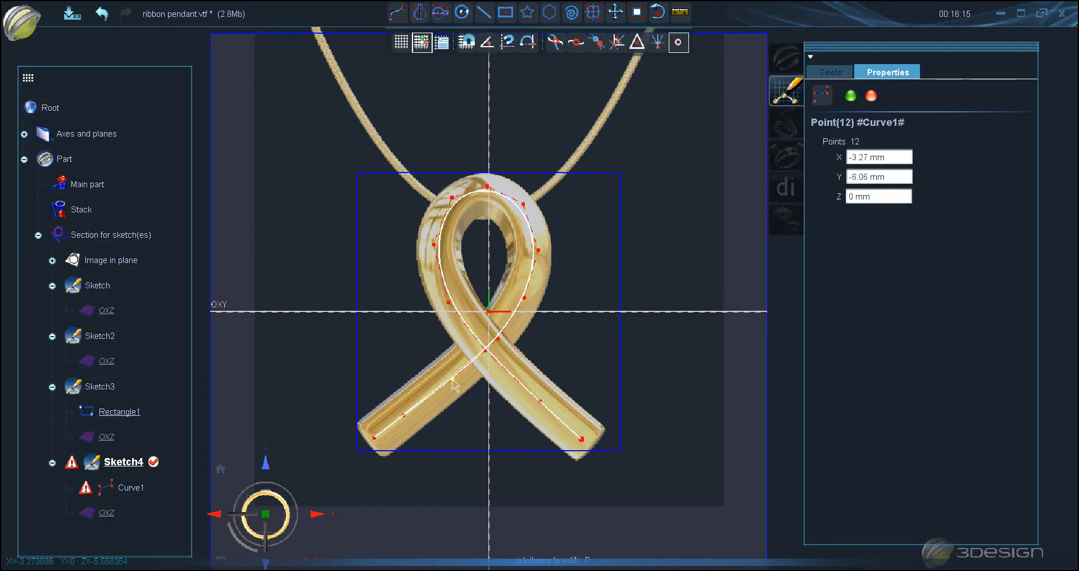
- Move the first three control points of the front tail about 0.35 mm along the Z axis, out of the sketch plane
mouse_move(618, 373)
right_mouse_down()
mouse_move(627, 306)
mouse_move(587, 319)
mouse_move(547, 194)
mouse_move(554, 164)
mouse_move(568, 265)
right_mouse_up()
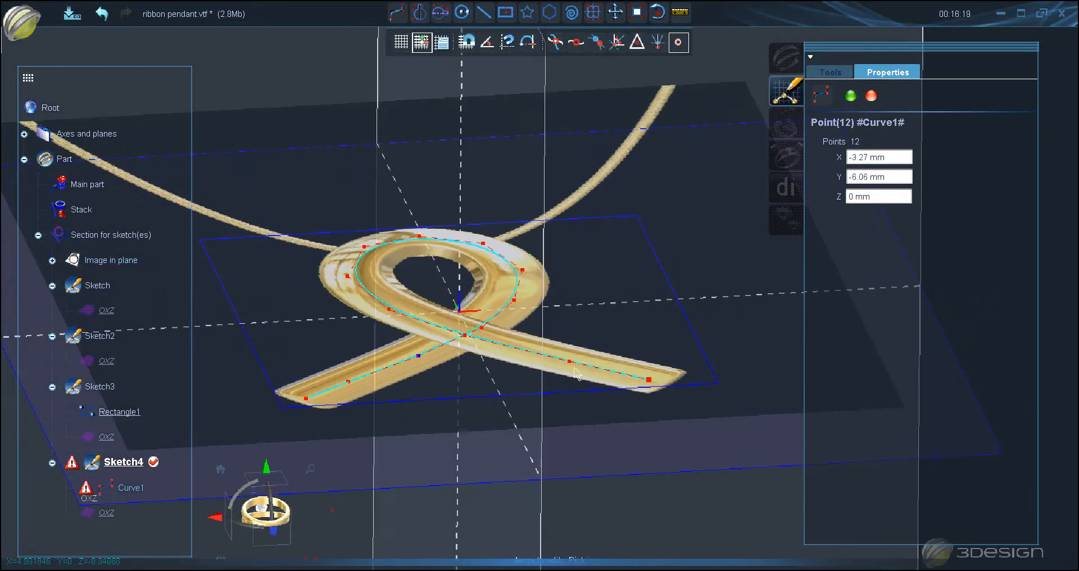
left_click(645, 380)
left_click(569, 361)
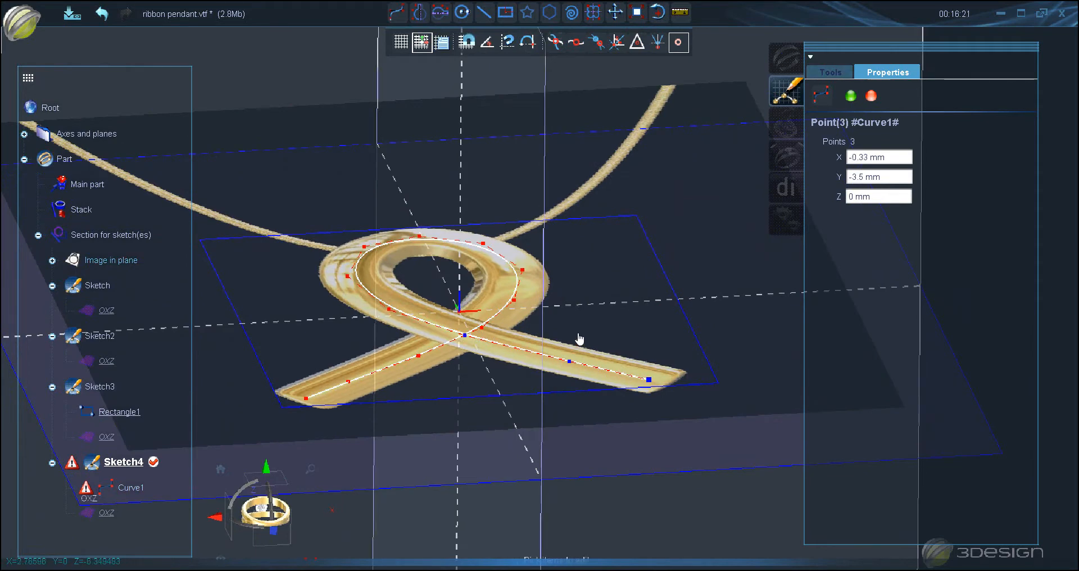
left_click(852, 94)
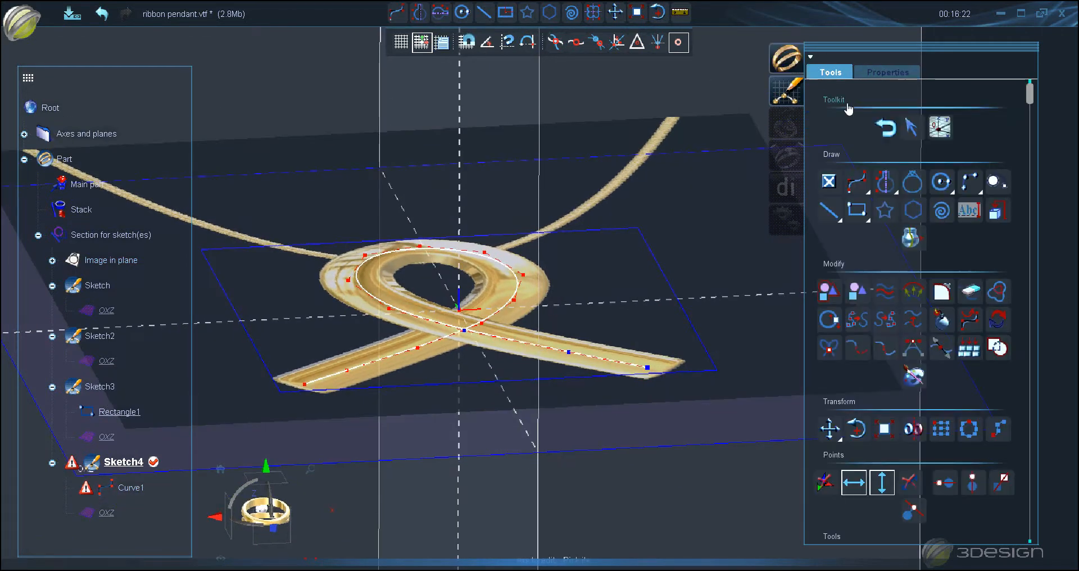
left_click(830, 429)
right_click_drag(614, 342, 568, 298)
scroll(568, 296, "up", 3)
left_click_drag(562, 280, 564, 262)
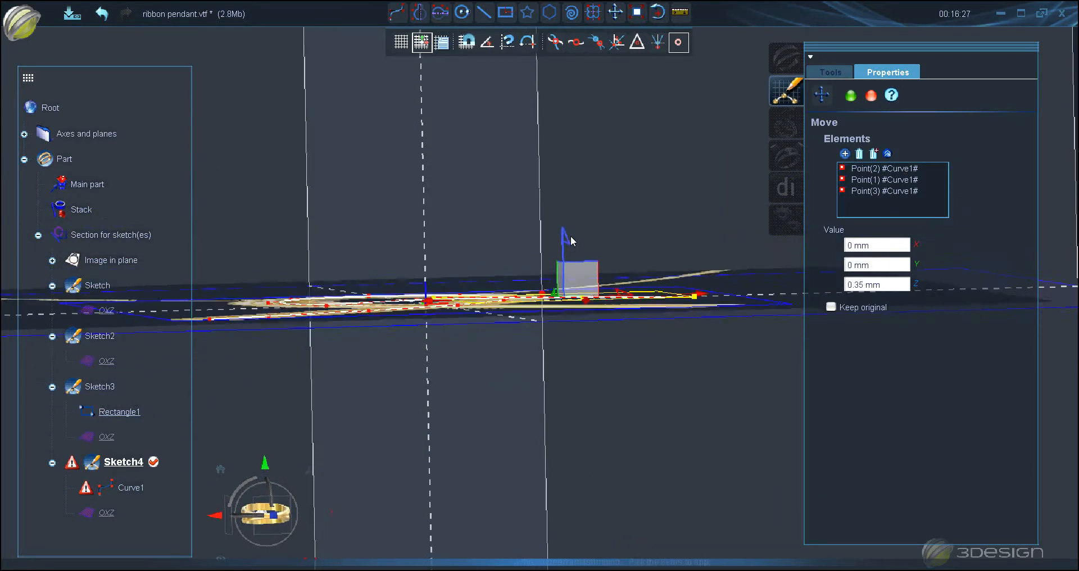
left_click(851, 95)
- Move the curve's fourth control point, where the front tail enters the loop, 0.1 mm along the Z axis
left_click(326, 300)
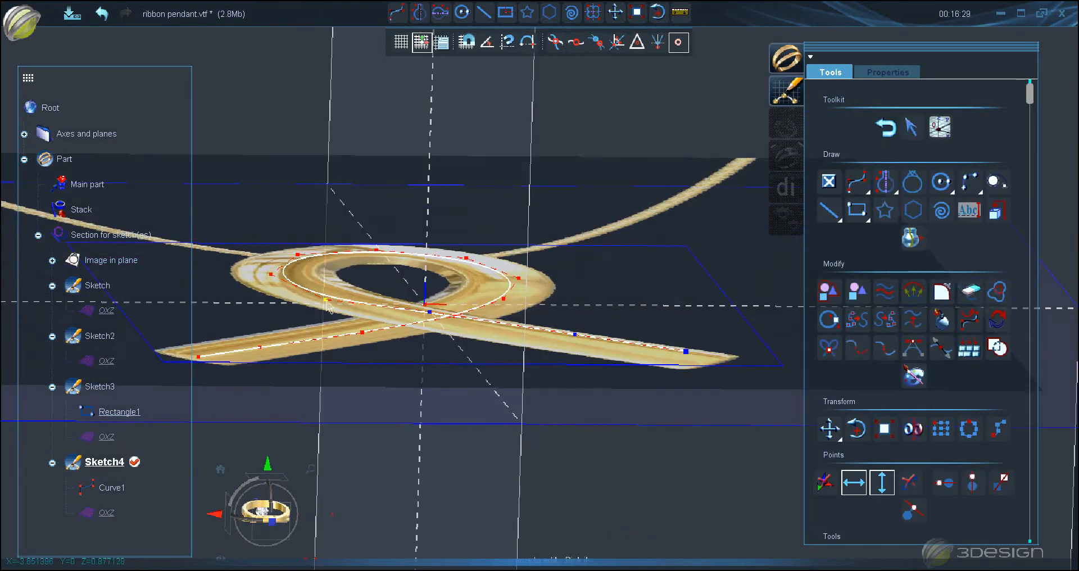
right_click_drag(753, 62, 771, 5)
left_click(615, 12)
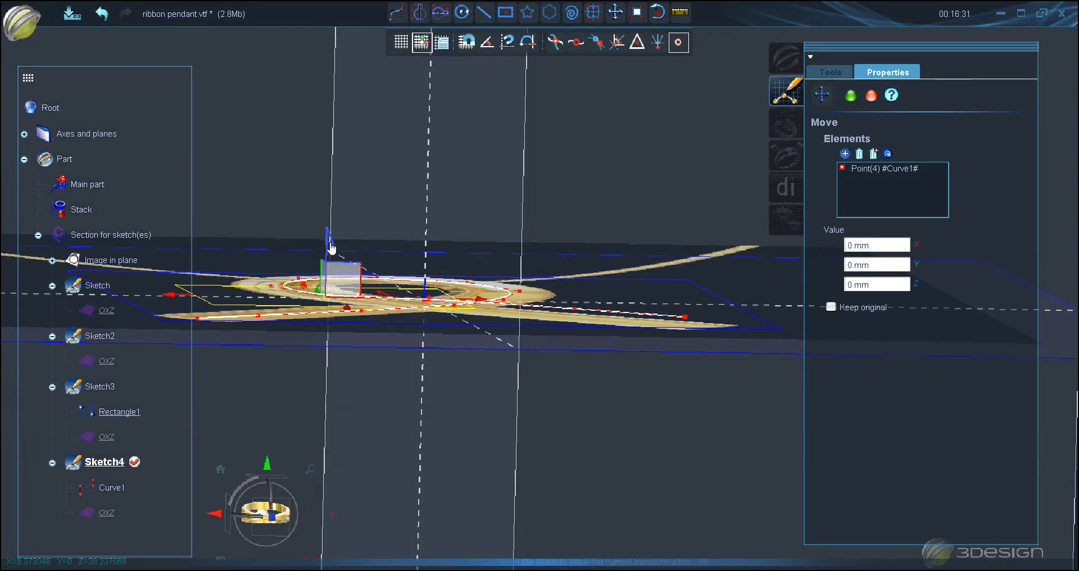
right_click_drag(582, 166, 596, 221)
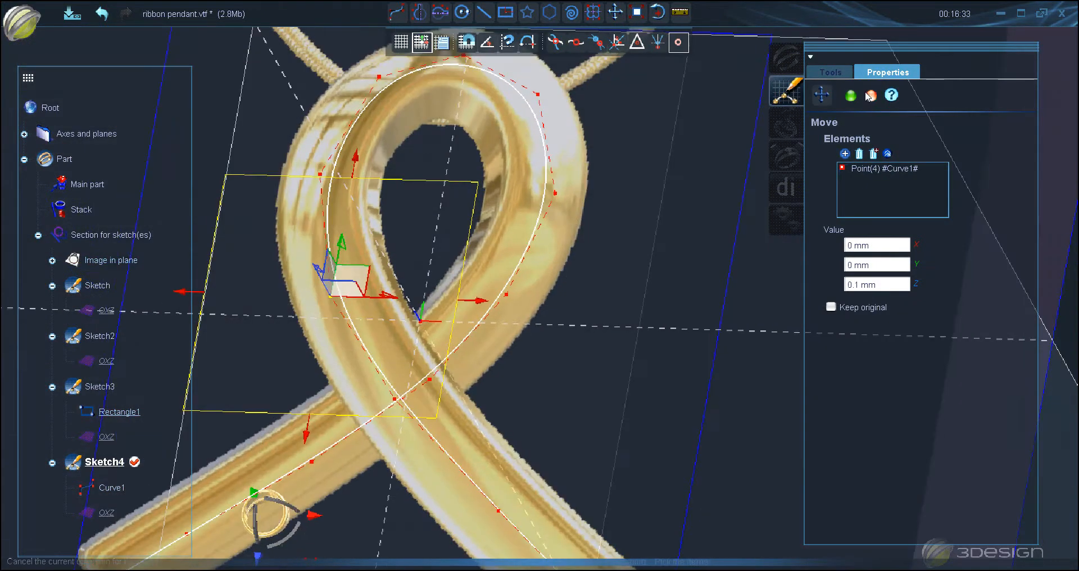
left_click(851, 95)
- Move the last four control points of the curve, along the back tail, about -0.21 mm along the Z axis
scroll(523, 324, "down", 3)
right_click_drag(475, 315, 517, 194)
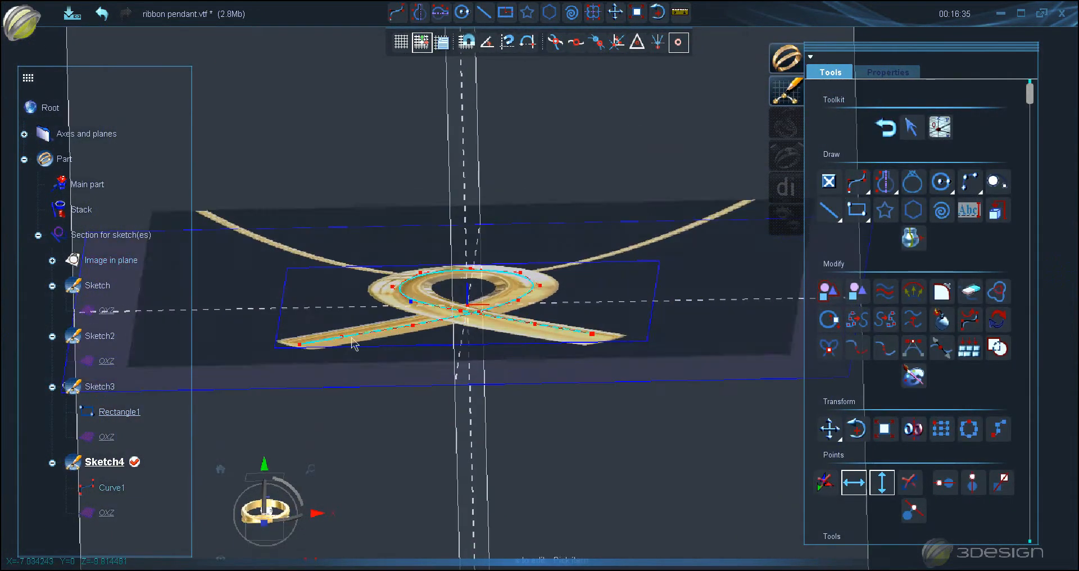
left_click(300, 344)
left_click(342, 338, "ctrl")
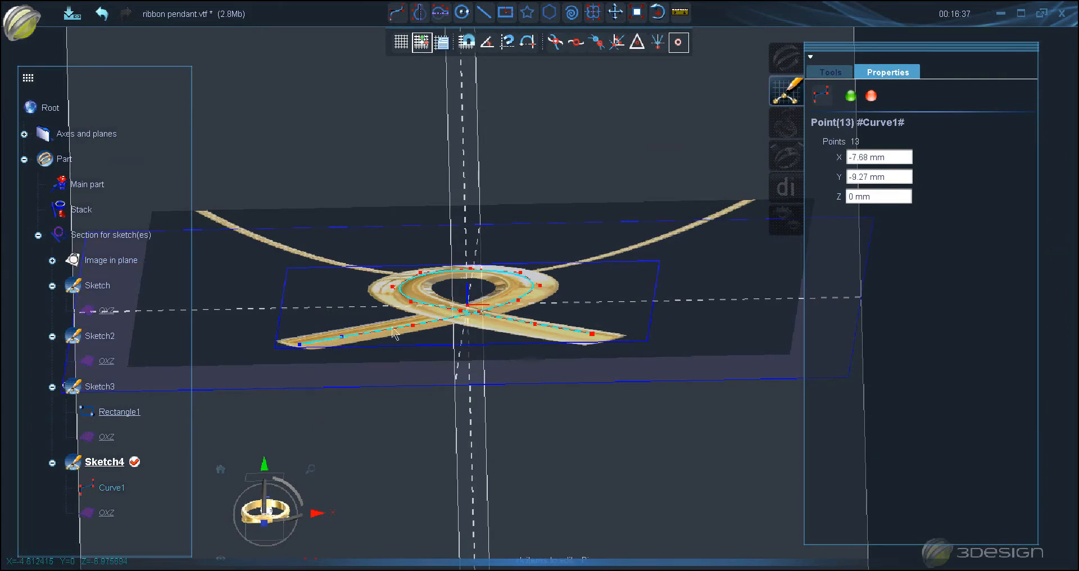
right_click_drag(344, 339, 349, 367)
left_click(413, 354, "ctrl")
right_click_drag(485, 320, 488, 347)
scroll(487, 347, "up", 3)
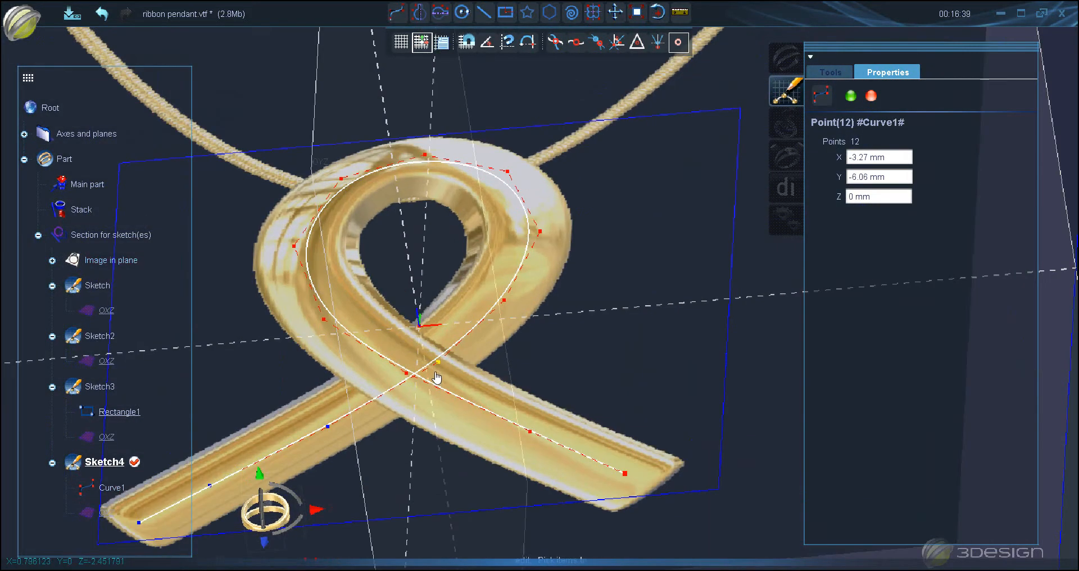
left_click(435, 370, "ctrl")
scroll(434, 370, "down", 3)
right_click_drag(435, 369, 487, 325)
left_click(851, 97)
left_click(830, 430)
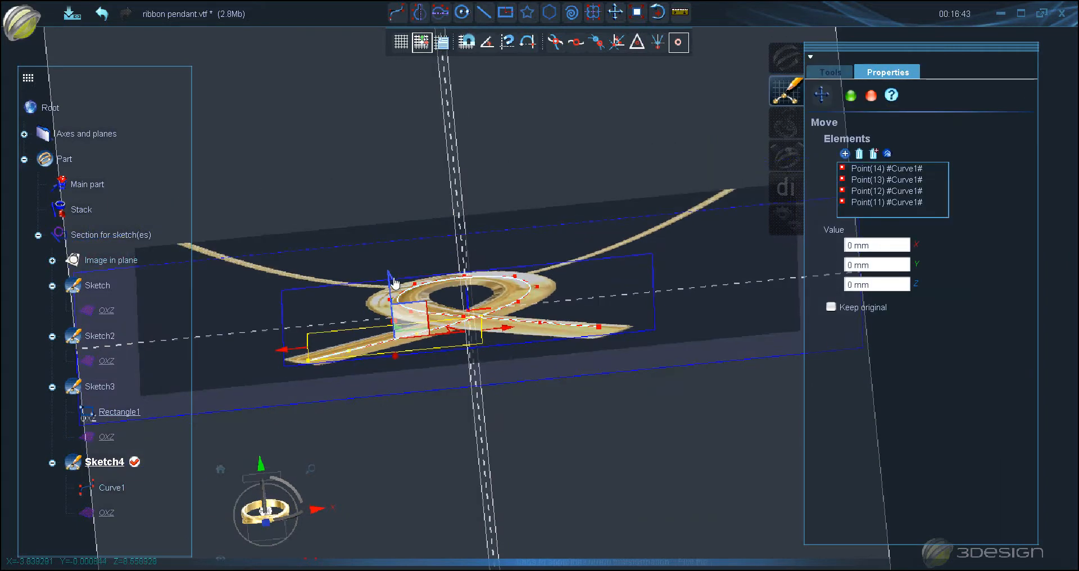
left_click_drag(393, 278, 393, 283)
right_click_drag(595, 265, 597, 307)
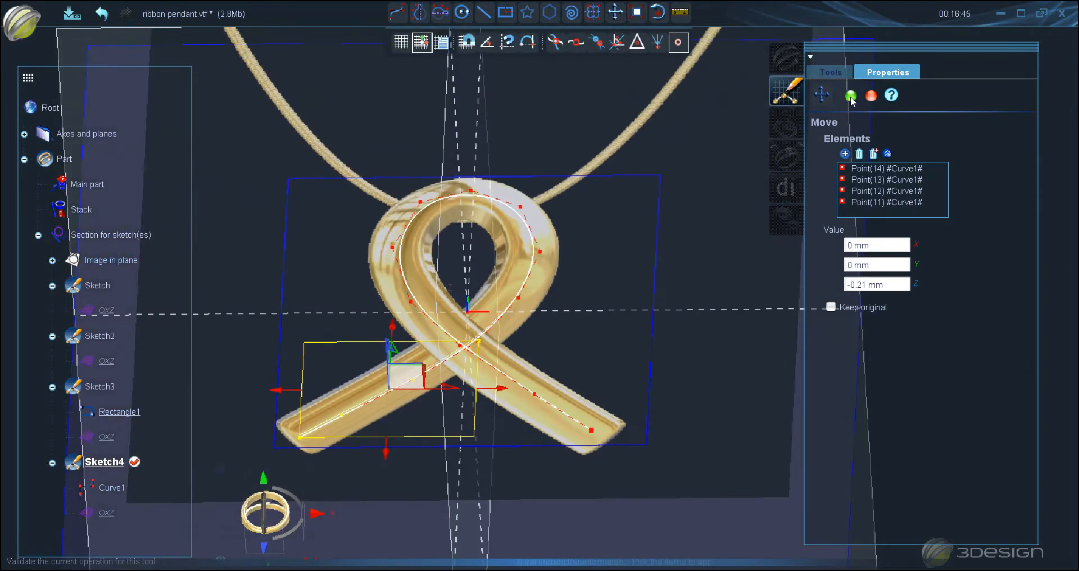
left_click(852, 97)
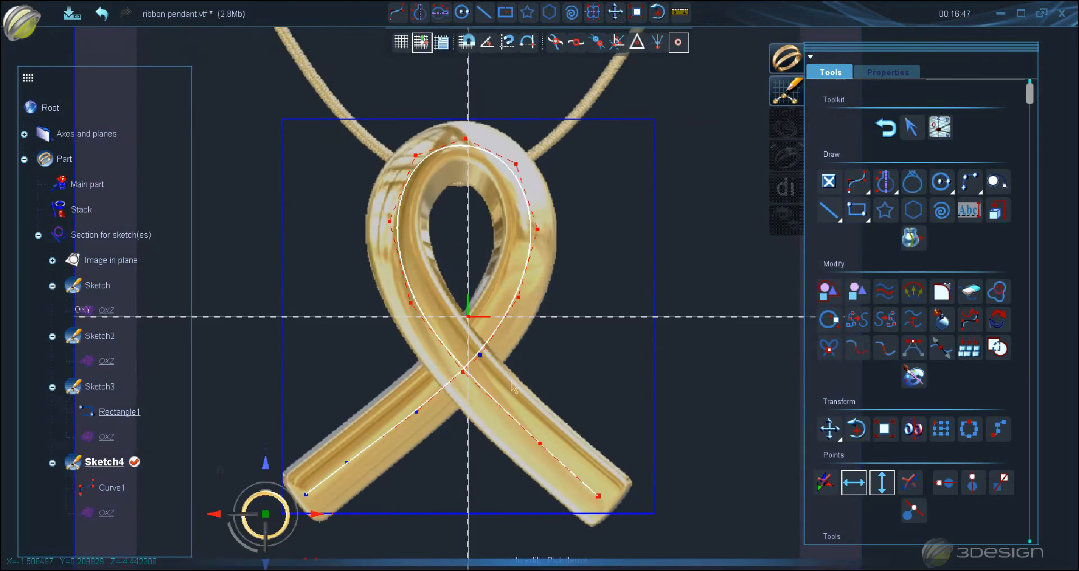
- Leave the sketch, create a box in a new Modeling operation and display it unsmoothed
left_click(886, 129)
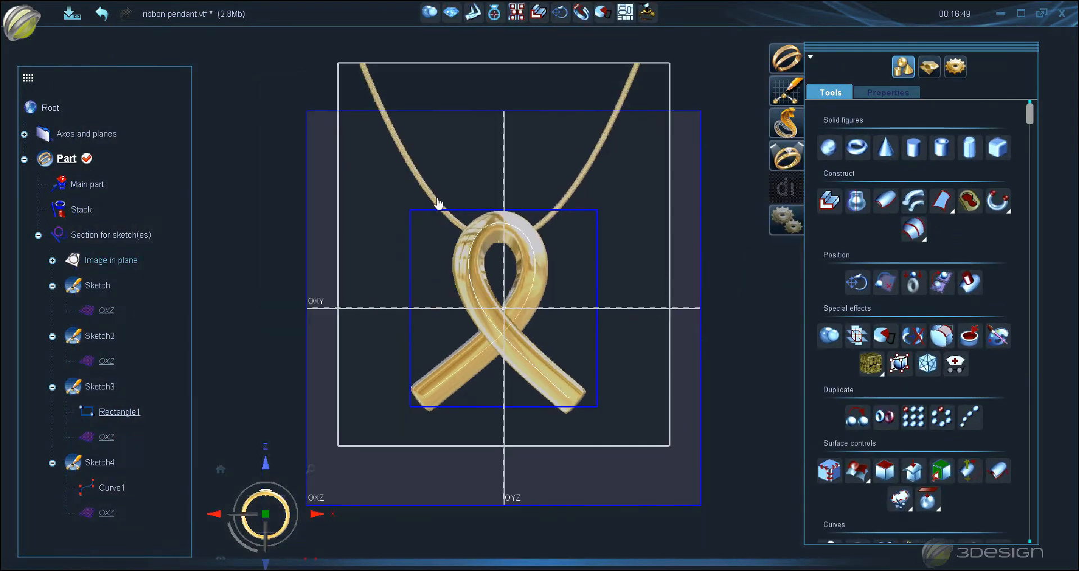
scroll(416, 207, "up", 5)
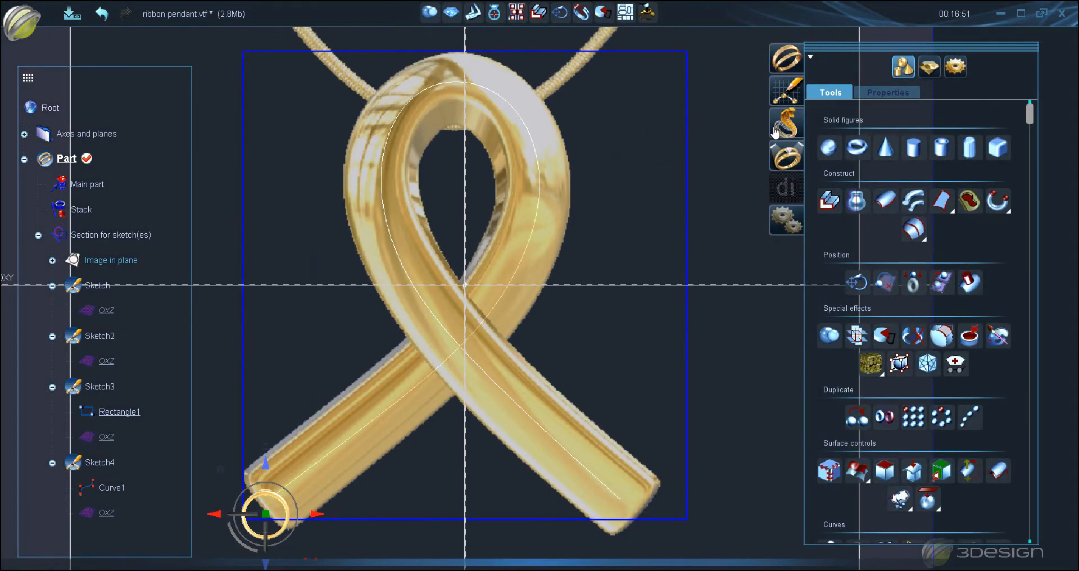
left_click(783, 128)
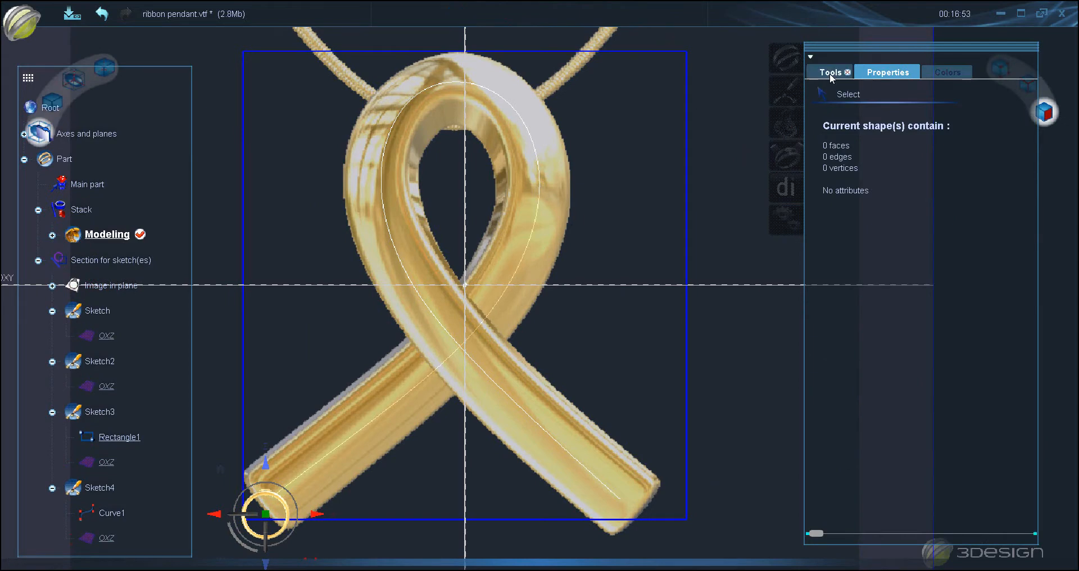
left_click(831, 78)
scroll(843, 368, "down", 3)
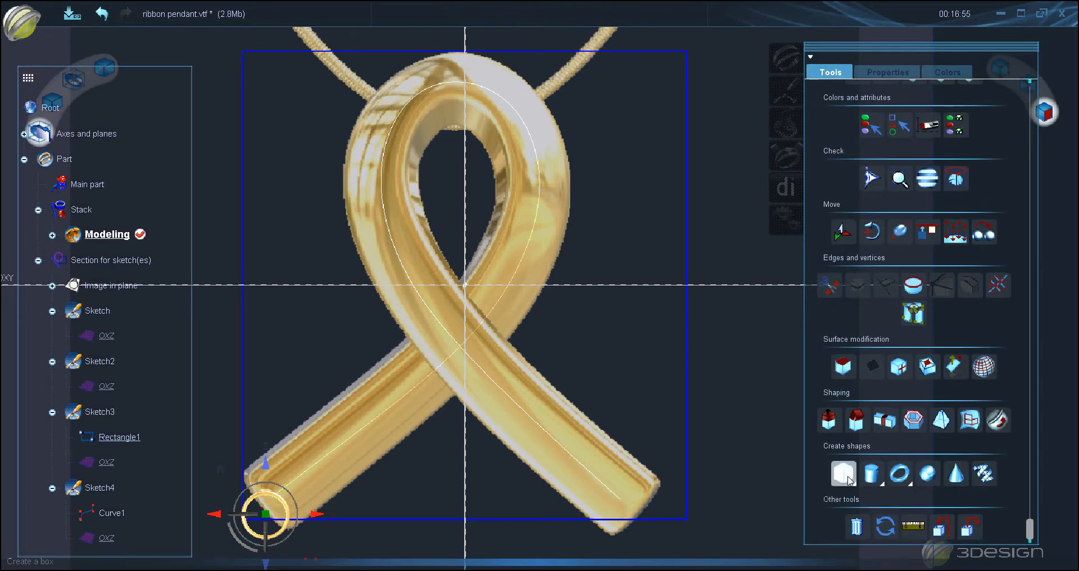
left_click(848, 478)
left_click_drag(35, 76, 34, 149)
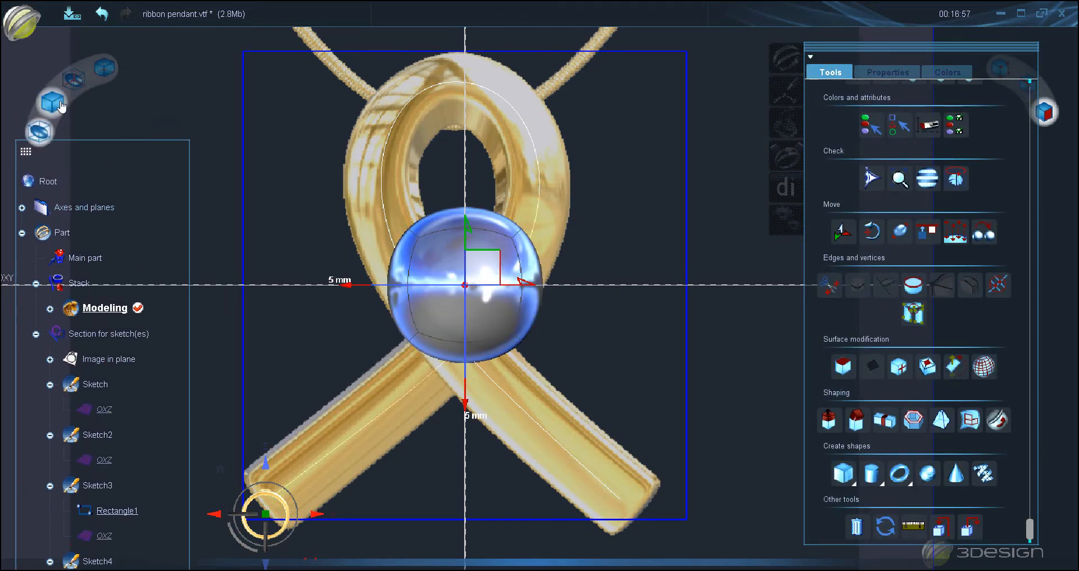
left_click(53, 103)
- Delete all faces of the box except the one parallel to the reference image, leaving a single flat square
scroll(566, 234, "down", 2)
middle_click_drag(566, 234, 572, 161)
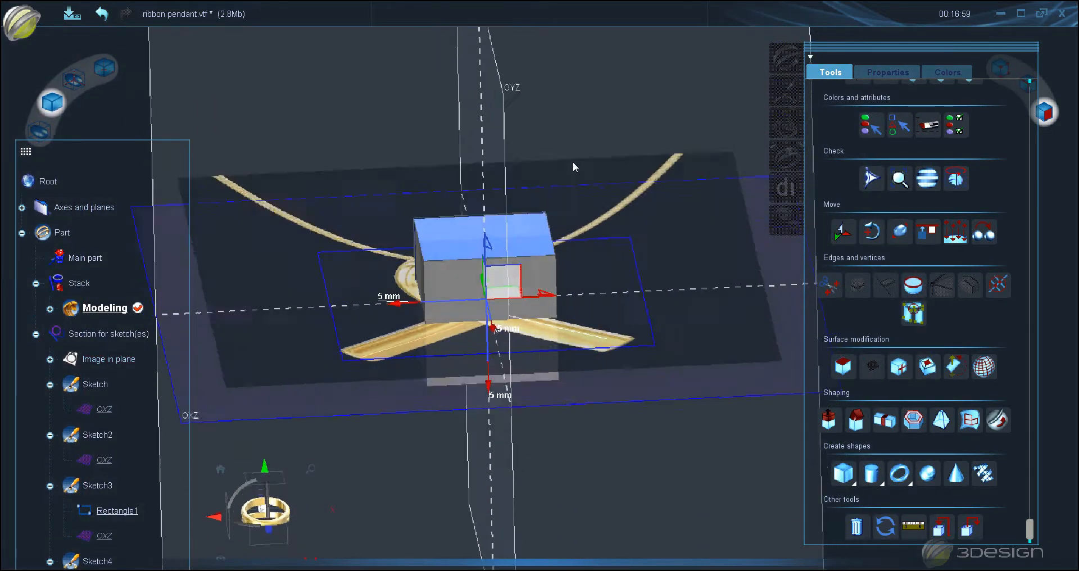
left_click_drag(360, 113, 633, 352)
middle_click_drag(633, 350, 510, 245)
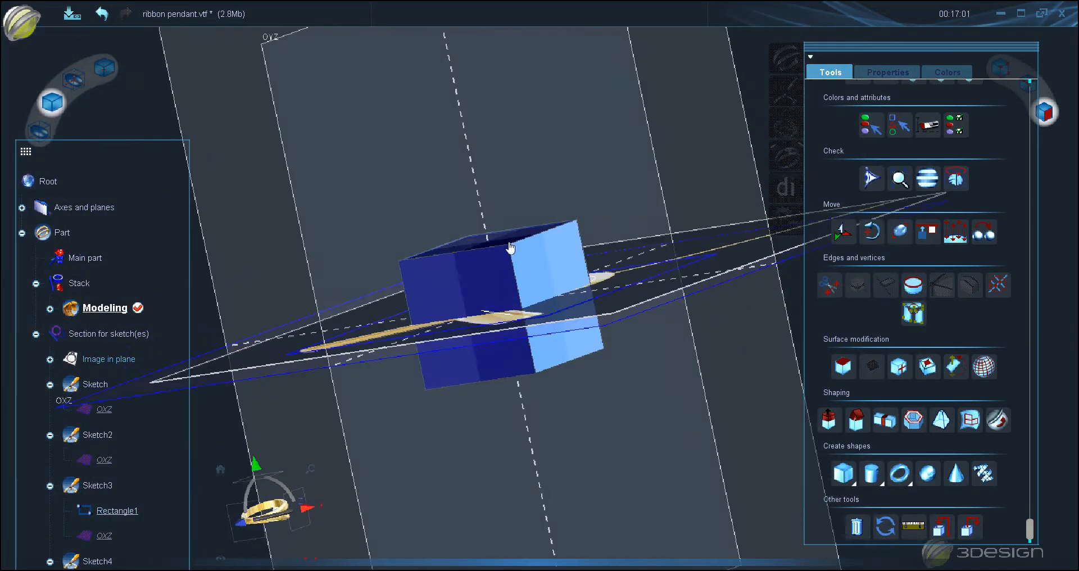
middle_click_drag(613, 205, 435, 486)
left_click(522, 251)
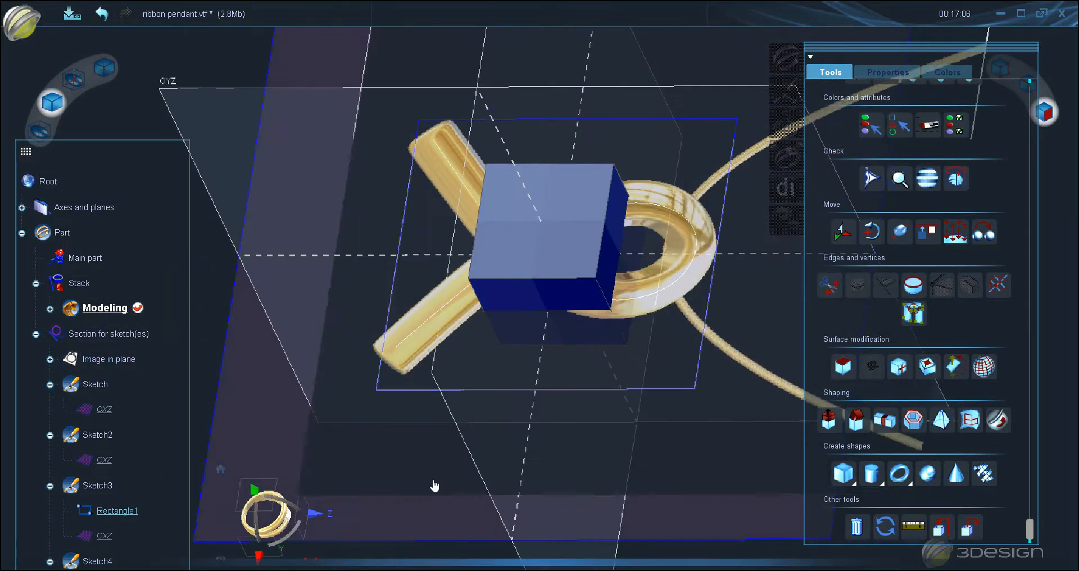
left_click(260, 497)
middle_click_drag(469, 394, 625, 274)
left_click(842, 370)
middle_click_drag(483, 388, 415, 473)
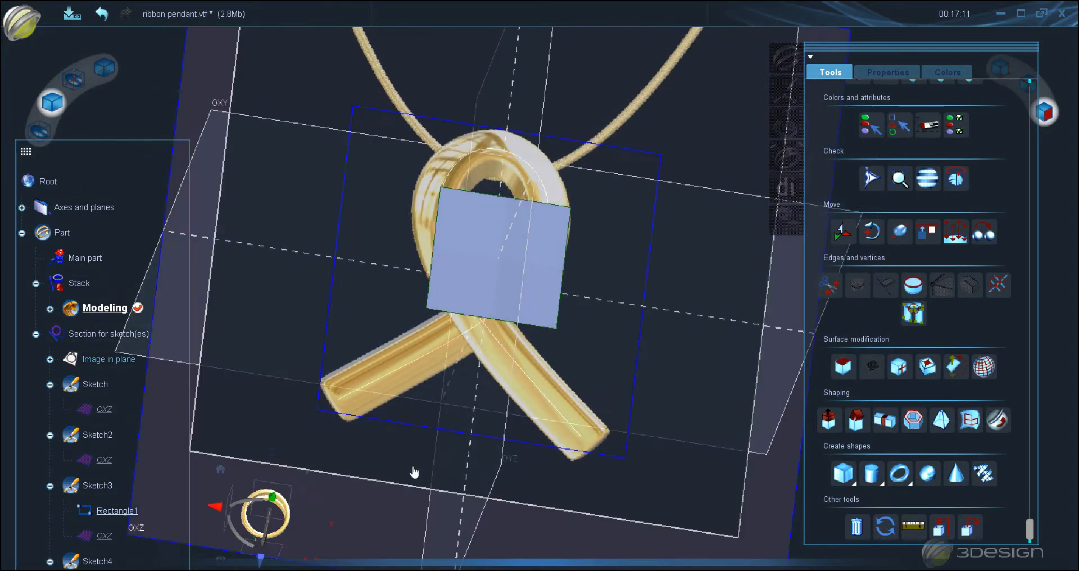
middle_click_drag(394, 432, 300, 507)
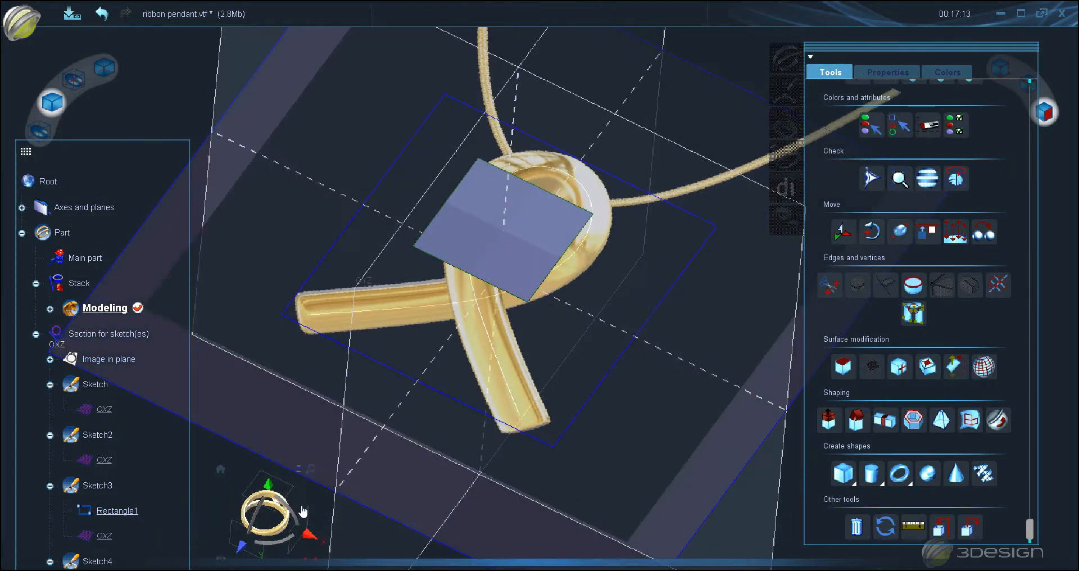
- Scale the flat square uniformly to less than half its size and rotate its edges to the front tail's diagonal
left_click(272, 497)
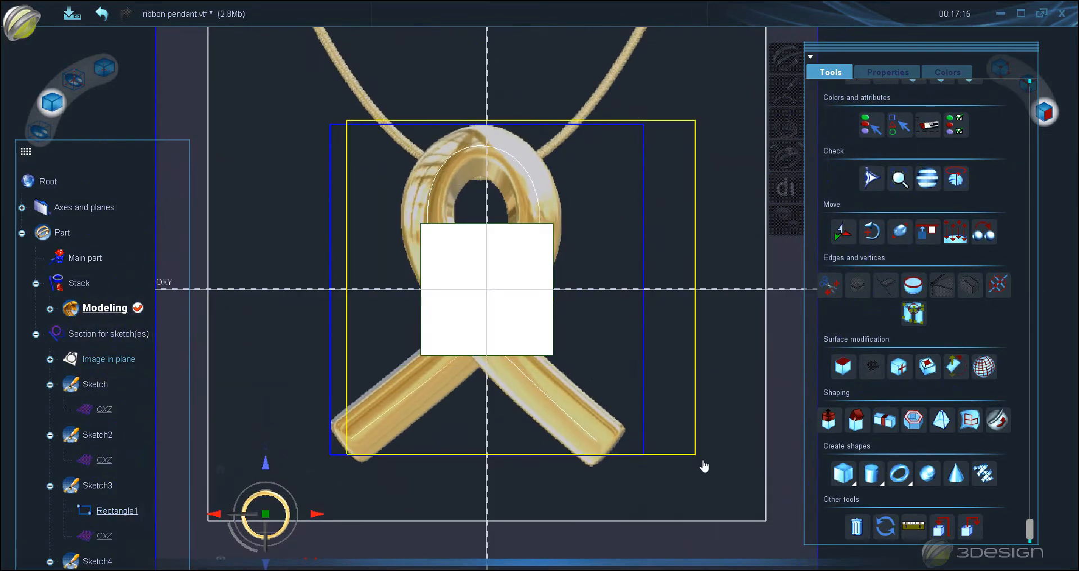
left_click(900, 235)
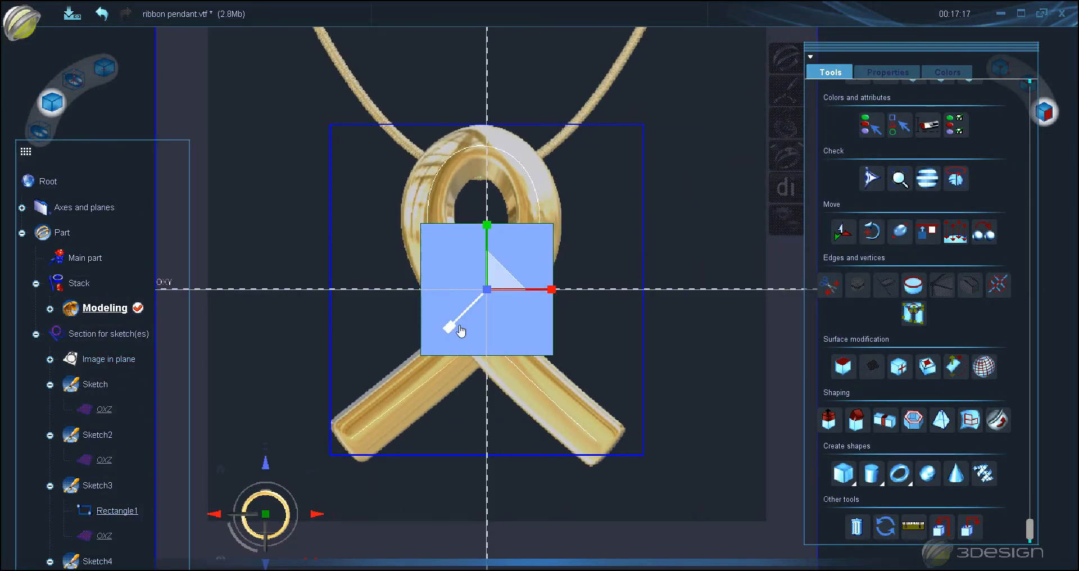
left_click_drag(450, 326, 492, 281)
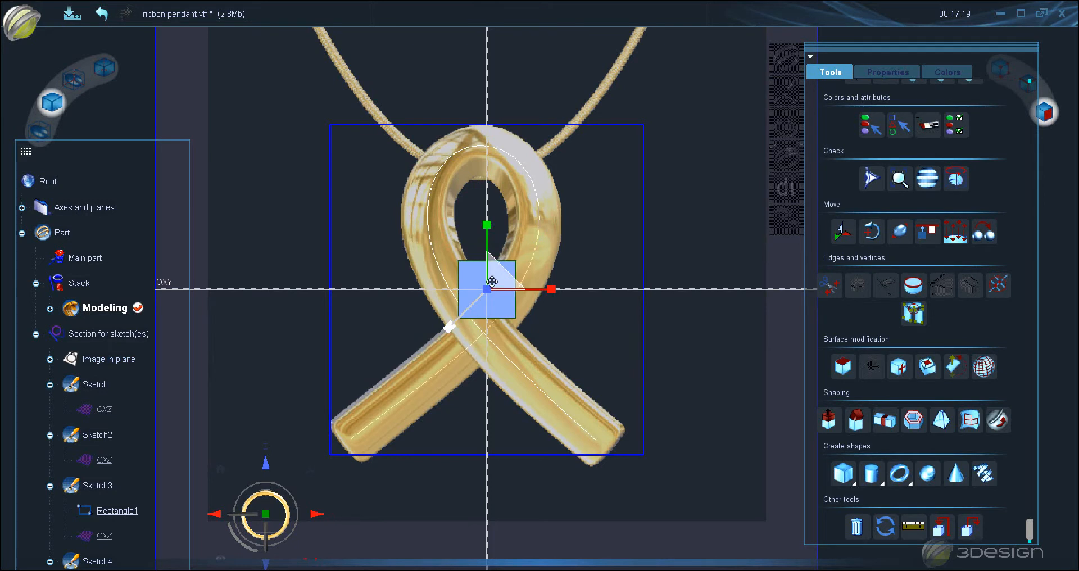
left_click(869, 240)
left_click_drag(546, 270, 511, 229)
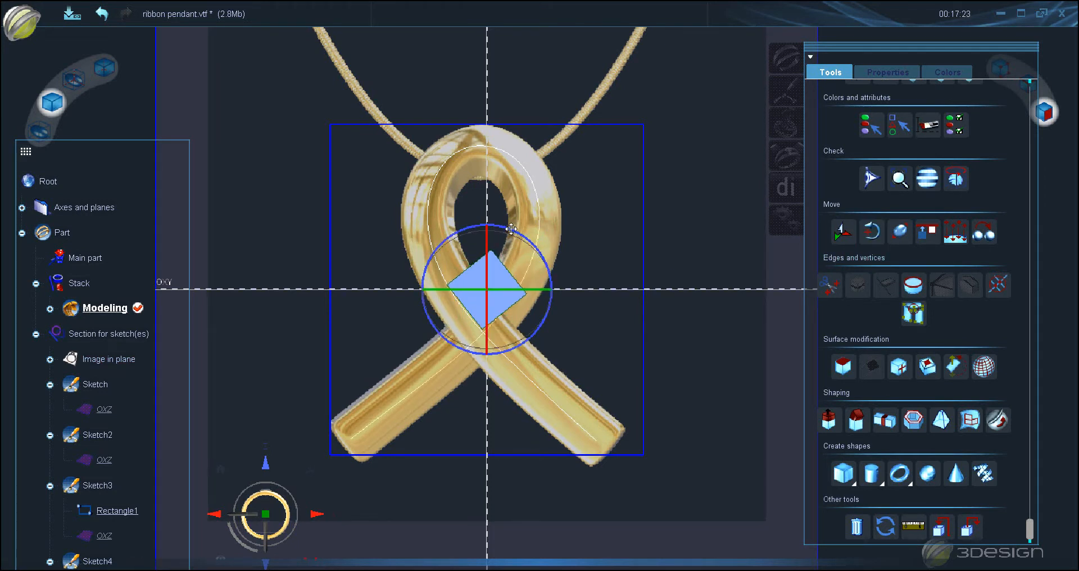
- Move the square onto the end of the front tail and fine-tune its rotation to match the tail's direction
left_click(843, 231)
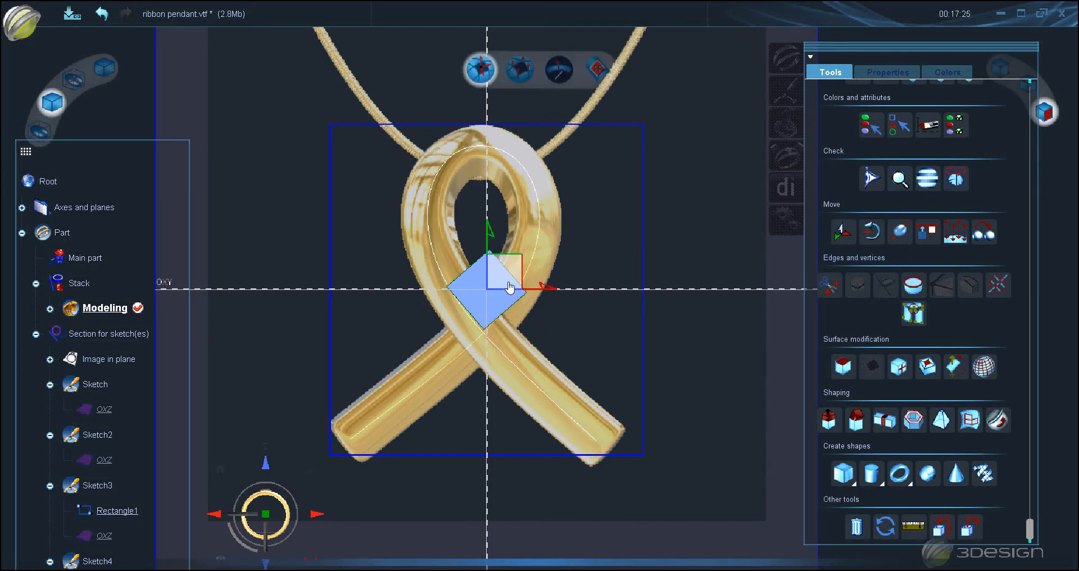
left_click_drag(505, 276, 598, 410)
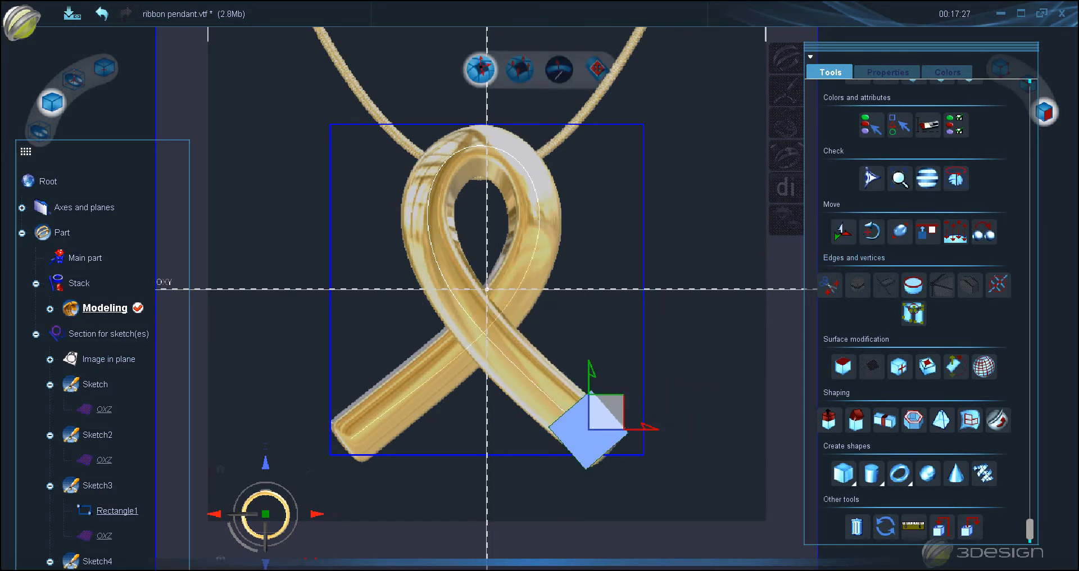
left_click(873, 233)
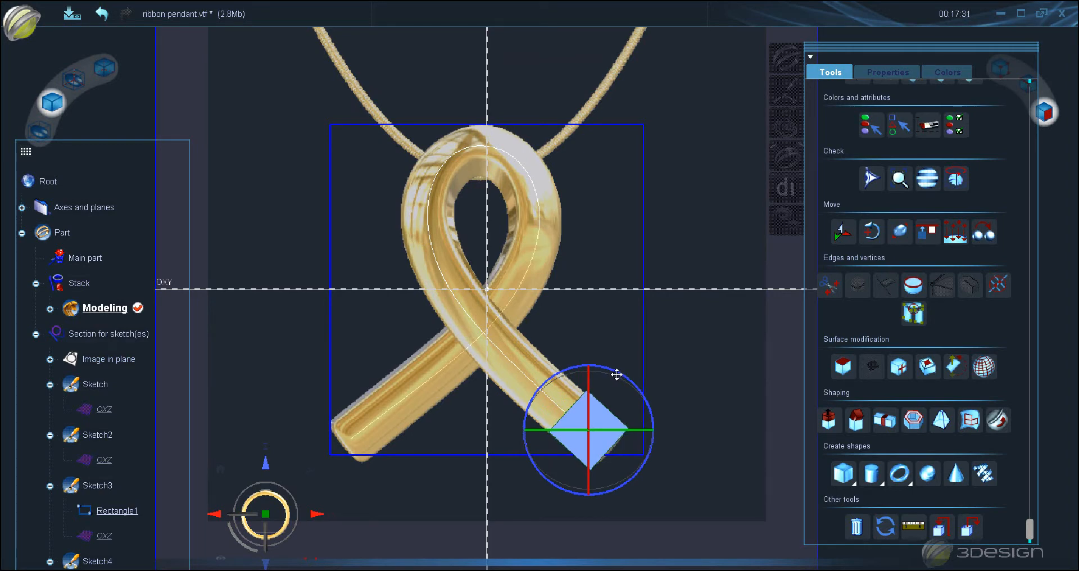
scroll(650, 355, "up", 2)
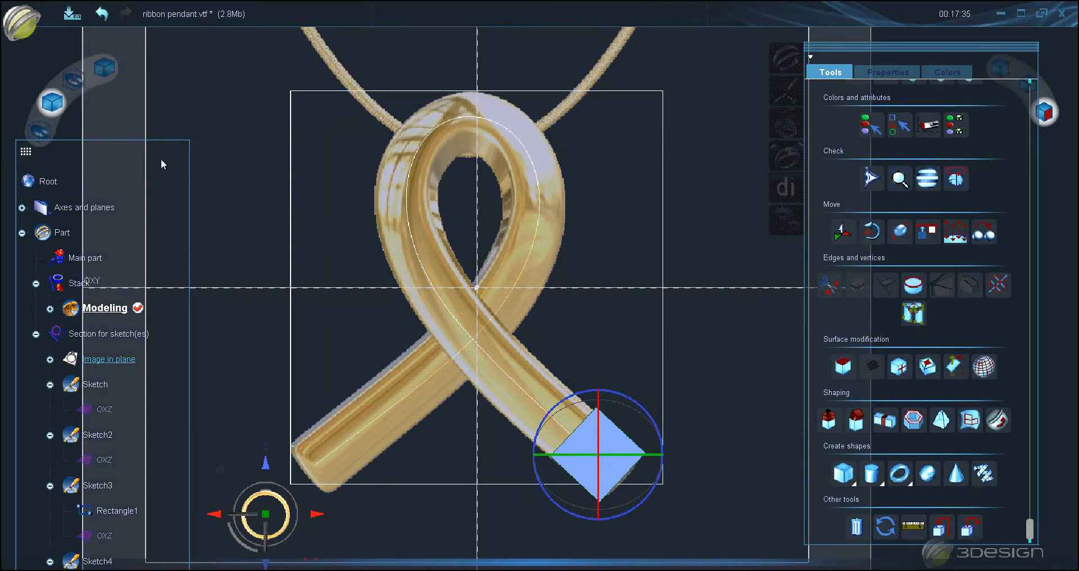
- Compare the square in the smoothed and unsmoothed display modes and look at the edge selection mode
left_click(74, 84)
left_click(57, 101)
left_click(42, 132)
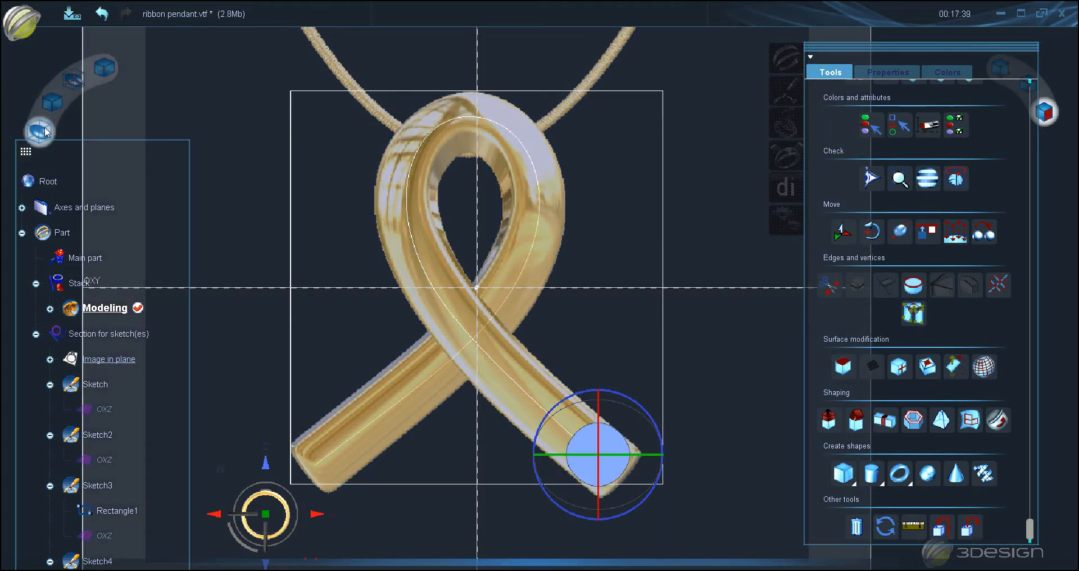
left_click(109, 74)
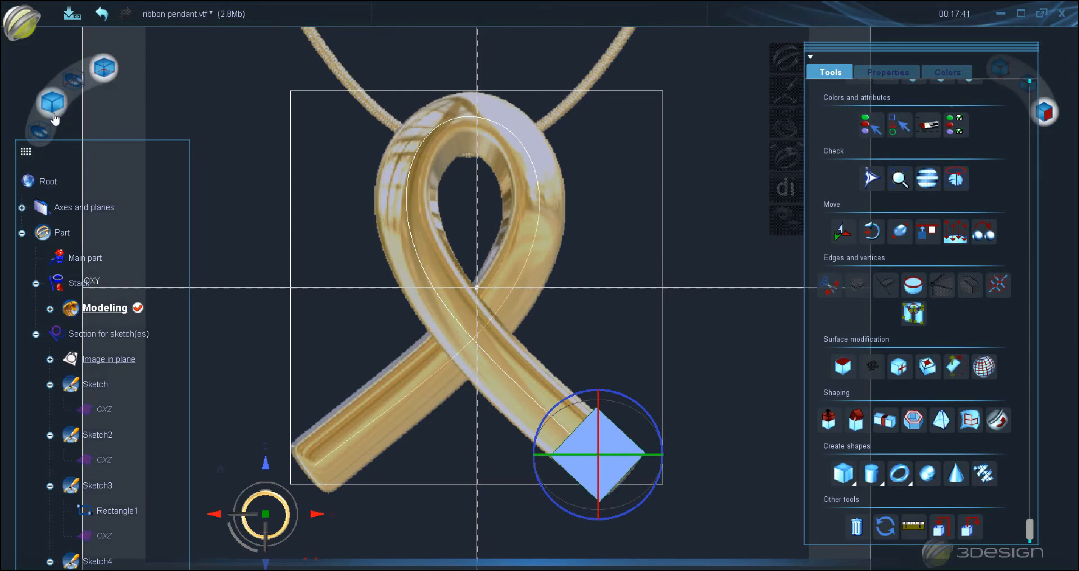
left_click(63, 103)
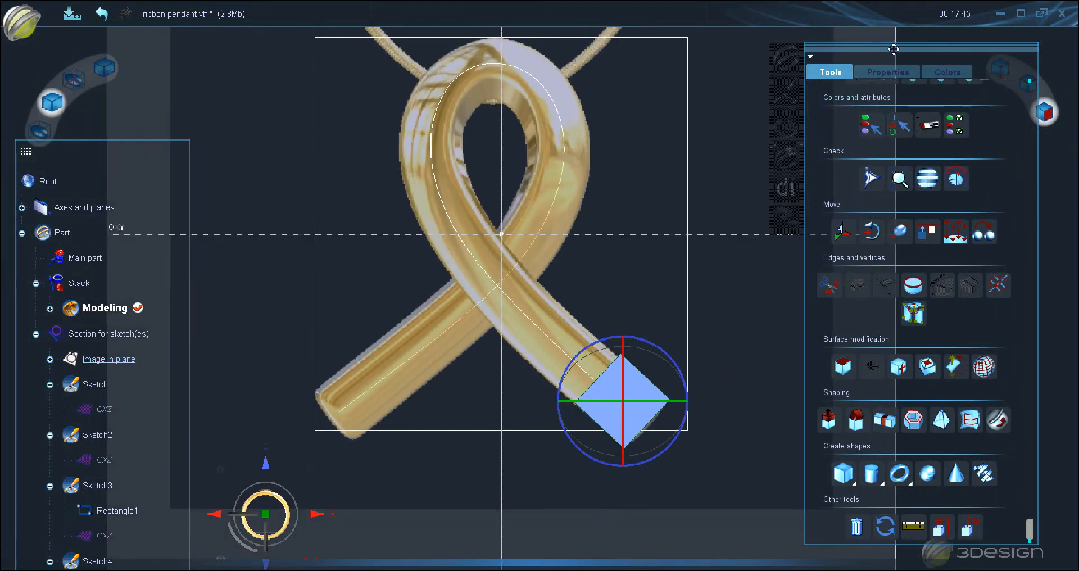
left_click_drag(894, 49, 849, 56)
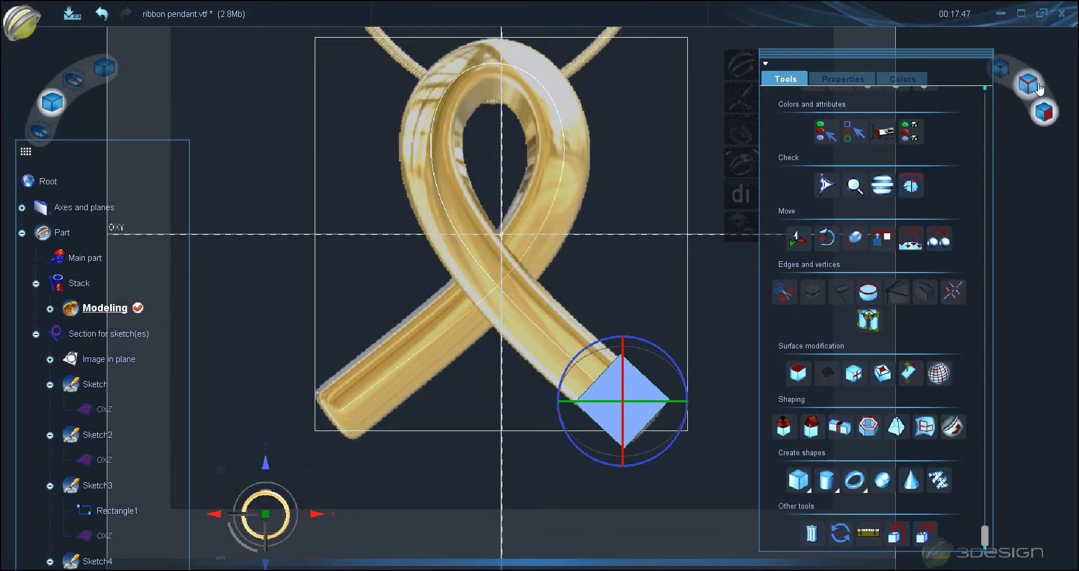
left_click(1037, 87)
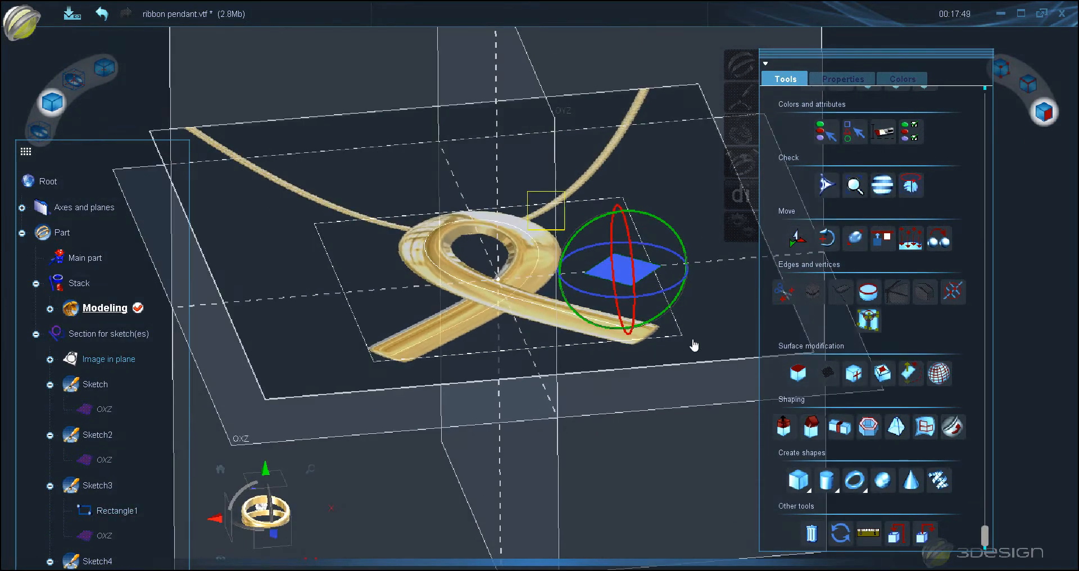
- Move the square perpendicular to the image plane until it lies level with the front tail's curve
middle_click_drag(695, 345, 706, 285)
left_click(801, 237)
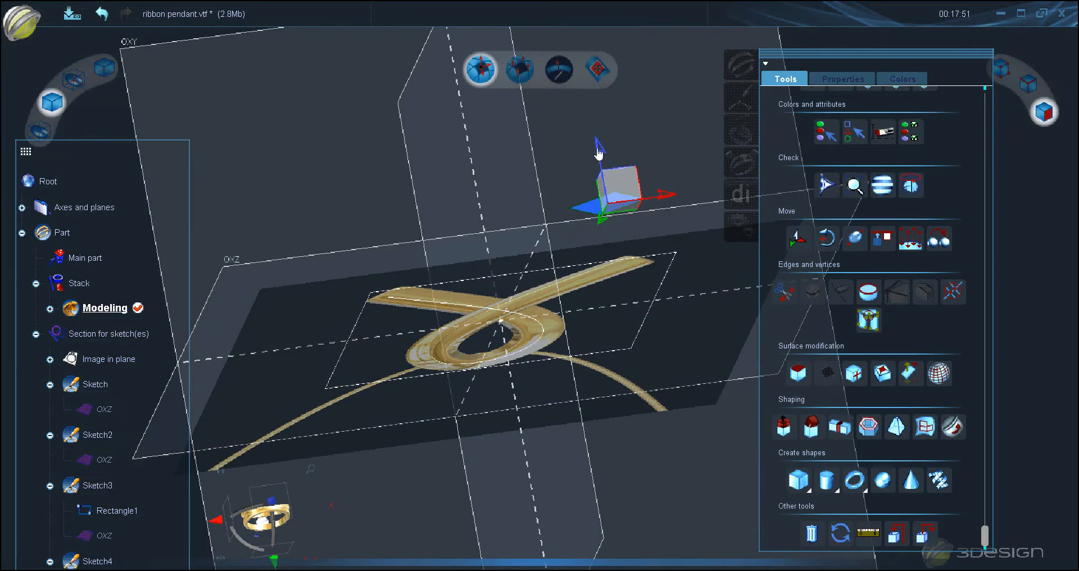
left_click_drag(599, 155, 607, 208)
middle_click_drag(595, 321, 546, 346)
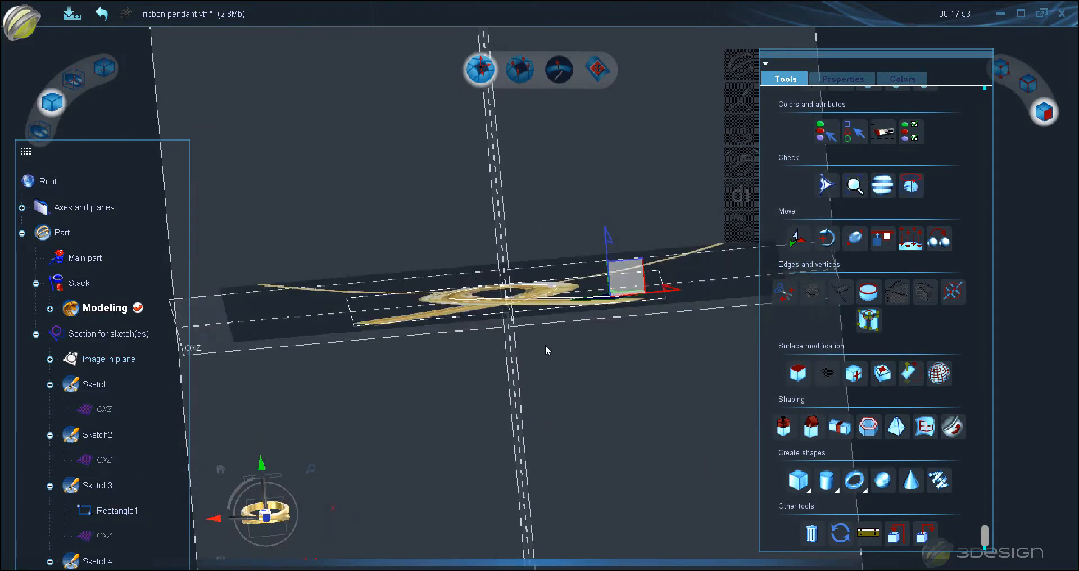
middle_click_drag(622, 211, 617, 265)
left_click(266, 471)
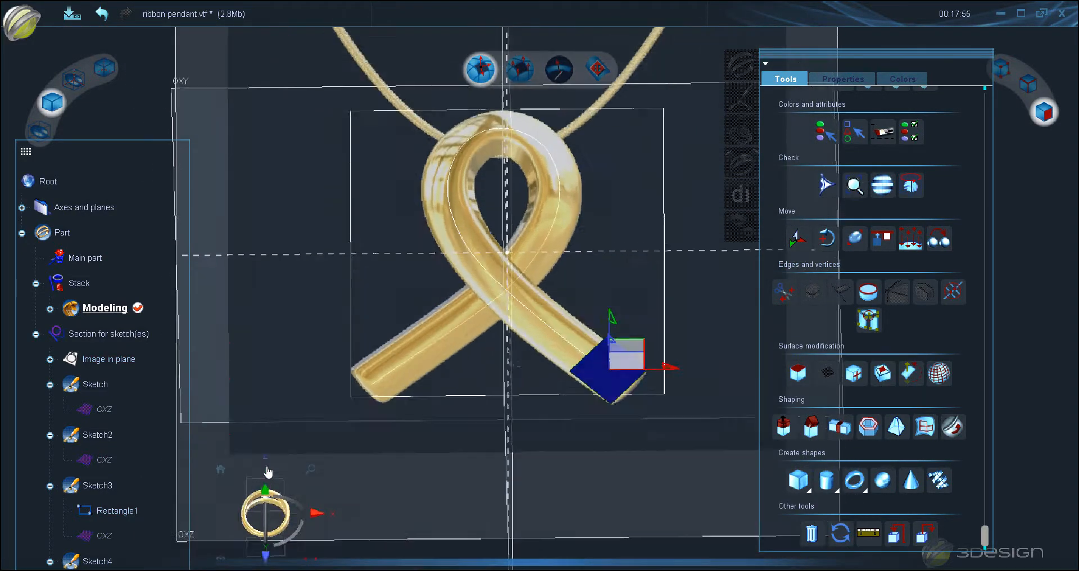
- Extrude the square's inner edge along the ribbon's centreline curve to form a strip of faces around the loop
left_click(1028, 88)
left_click(602, 360)
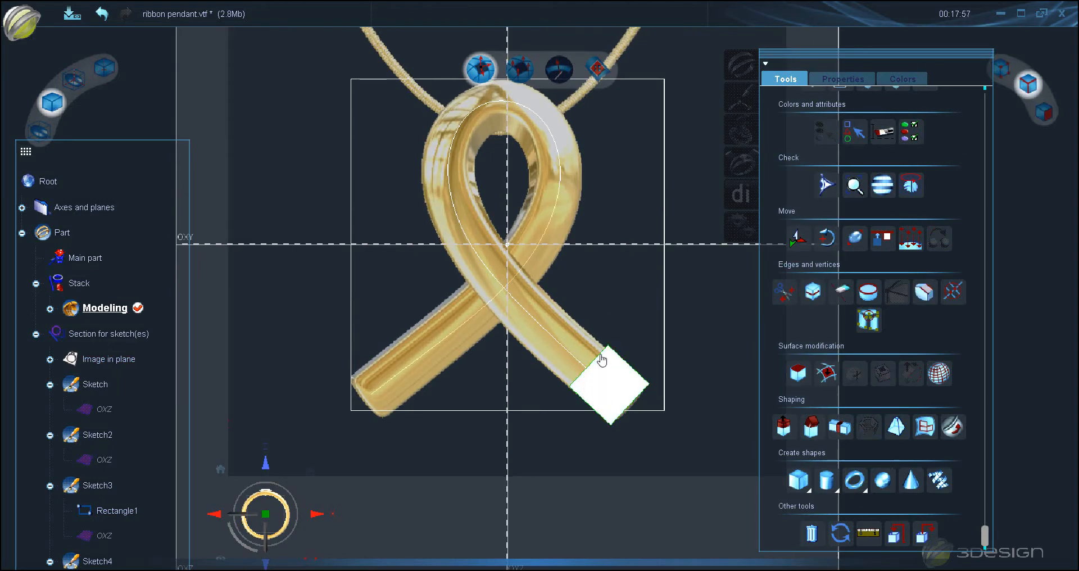
scroll(605, 388, "up", 2)
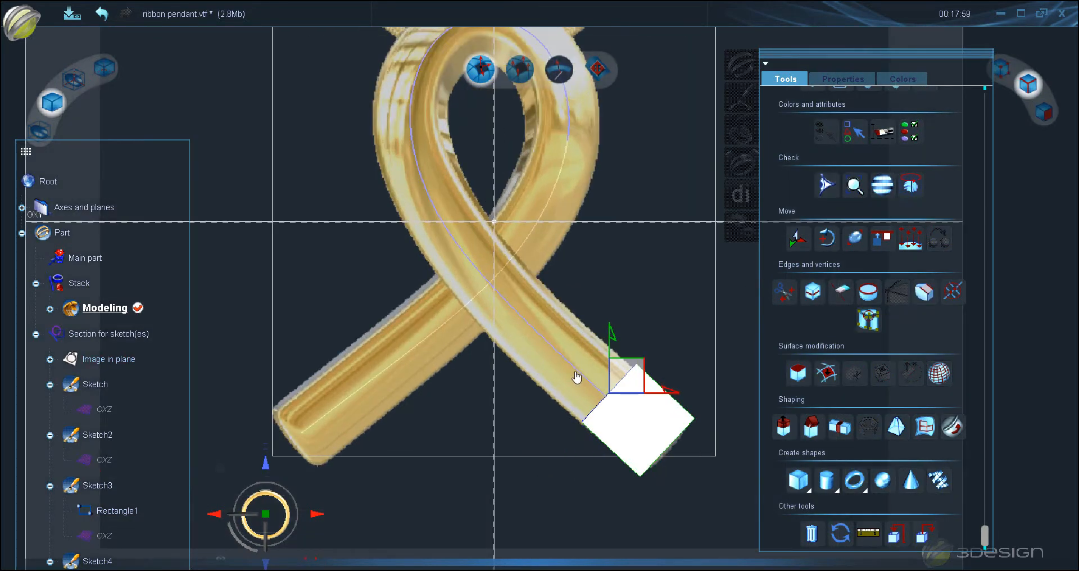
left_click(576, 377)
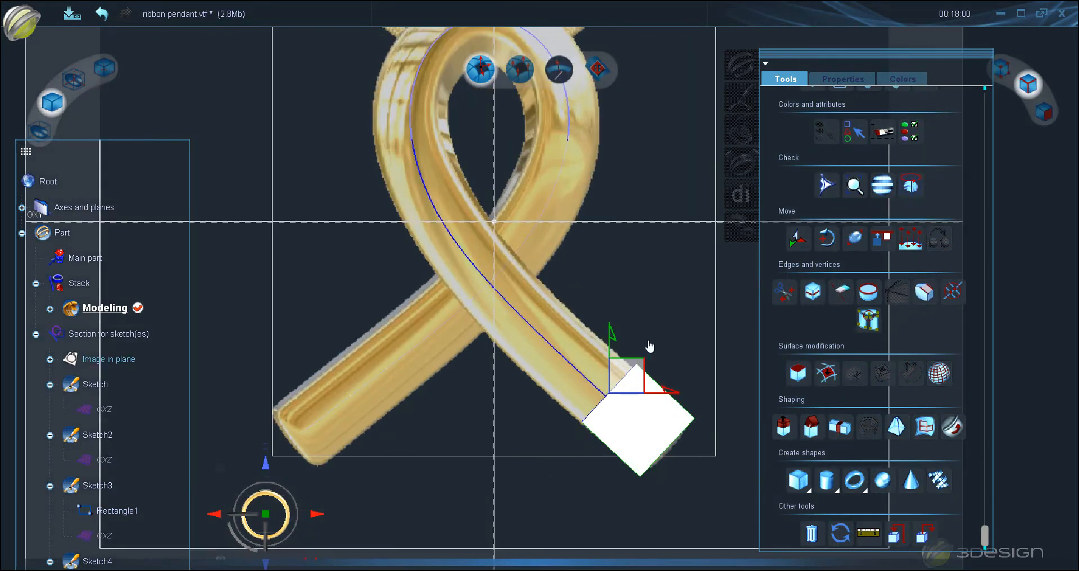
left_click(813, 425)
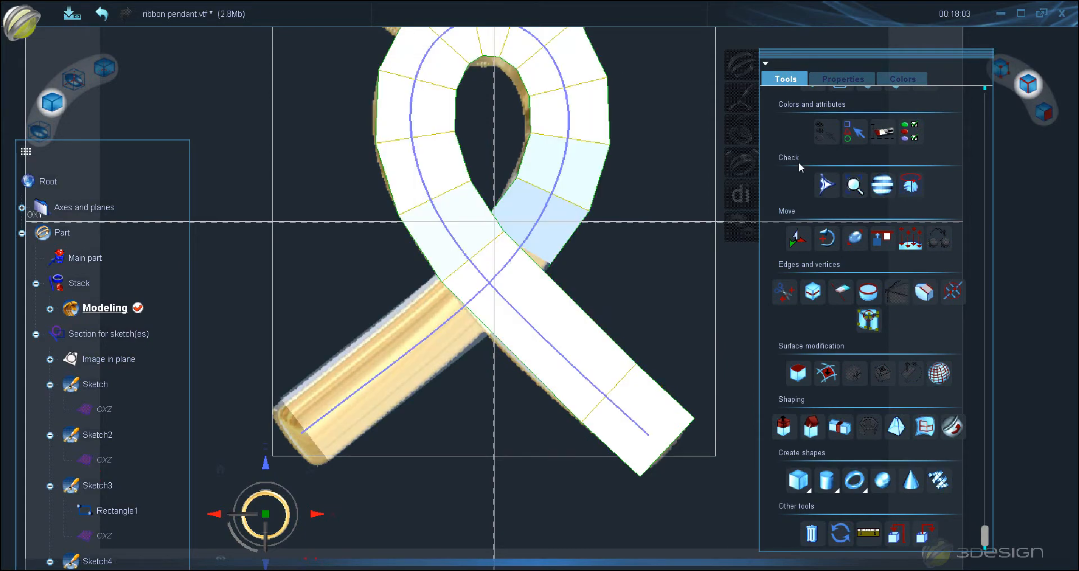
middle_click_drag(544, 281, 649, 371)
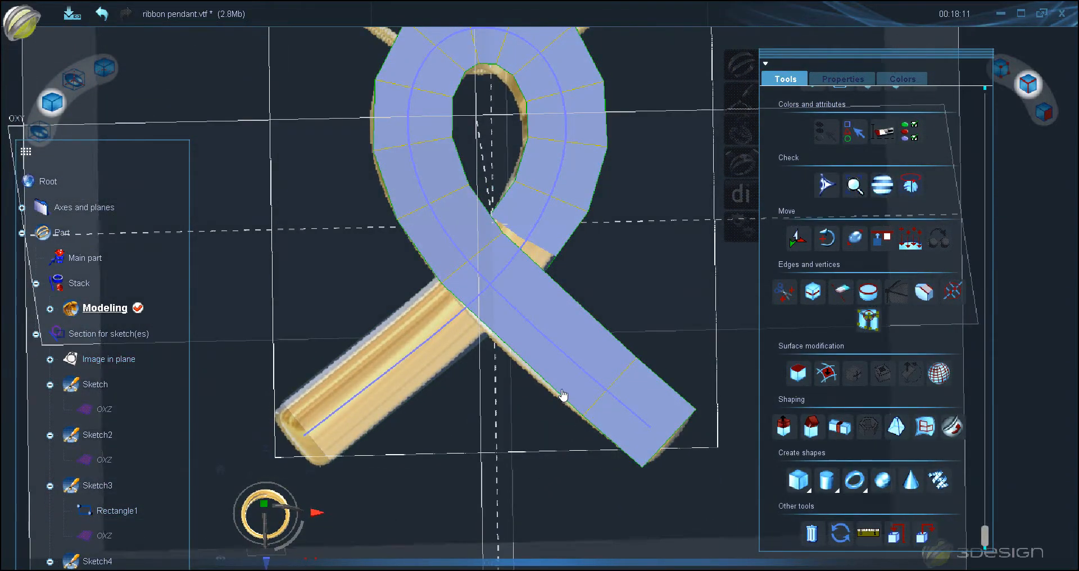
- Leave the modelling session and inspect the smoothed ribbon against the reference image from several angles
scroll(564, 395, "down", 2)
scroll(823, 188, "up", 3)
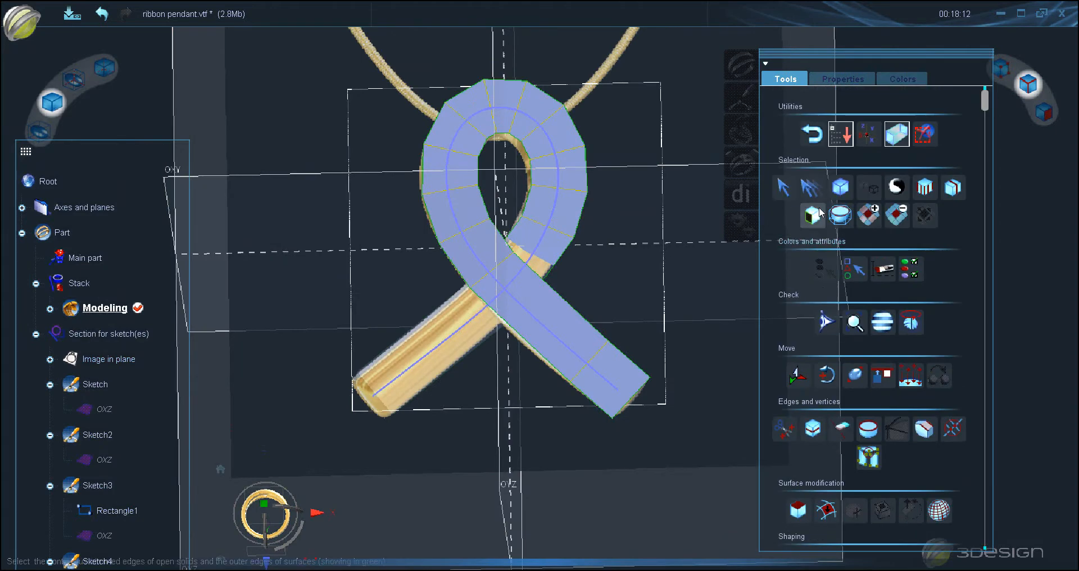
left_click(811, 135)
left_click(833, 135)
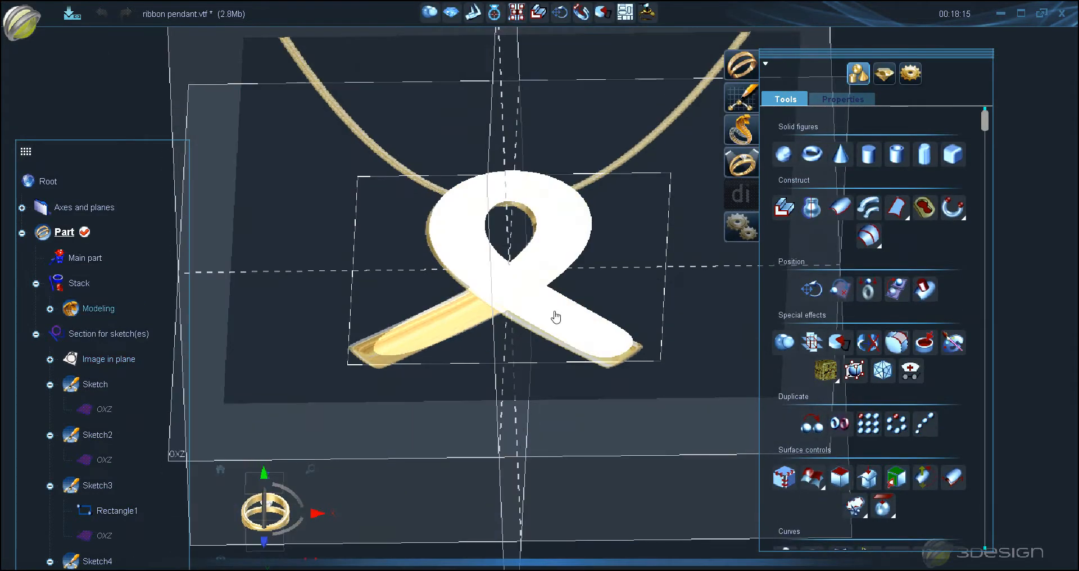
left_click(677, 298)
middle_click_drag(678, 298, 548, 218)
left_click_drag(519, 218, 550, 265)
left_click(805, 122)
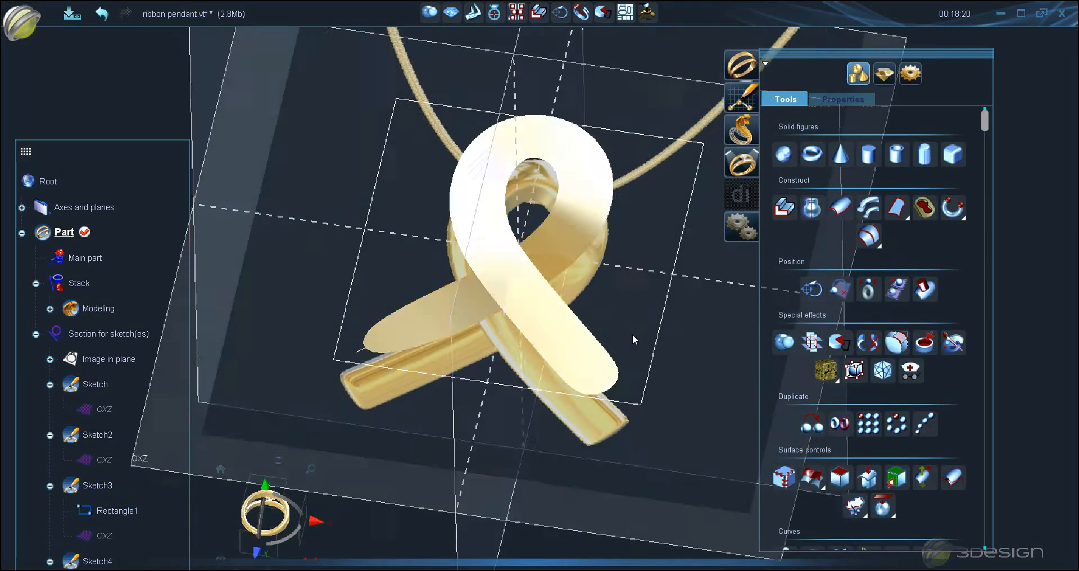
middle_click_drag(635, 455, 571, 452)
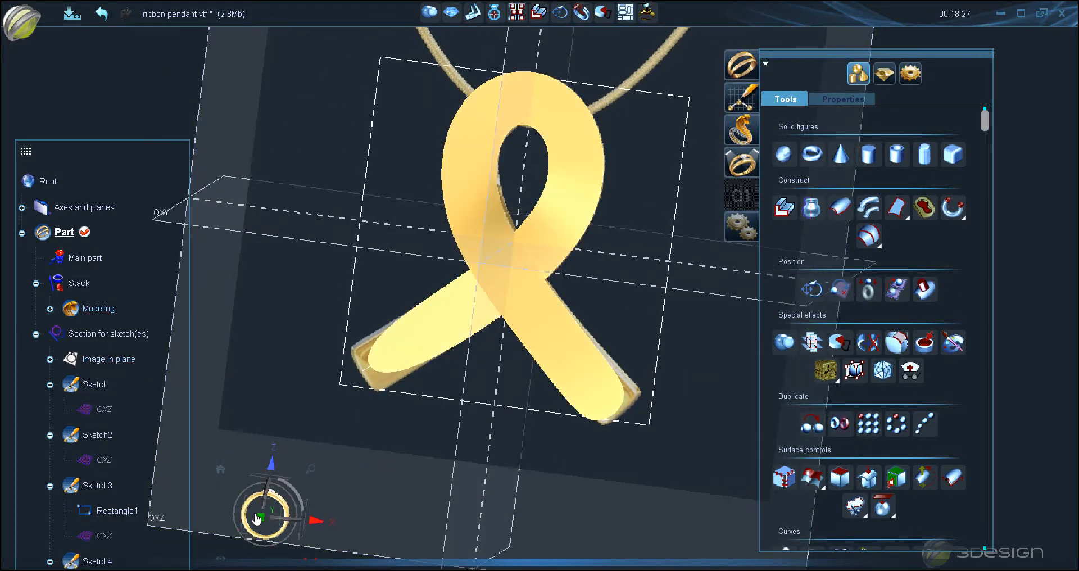
left_click(264, 516)
- Reopen the ribbon's modelling and move the back tail's end edge outward to the tail end in the reference image
double_click(528, 311)
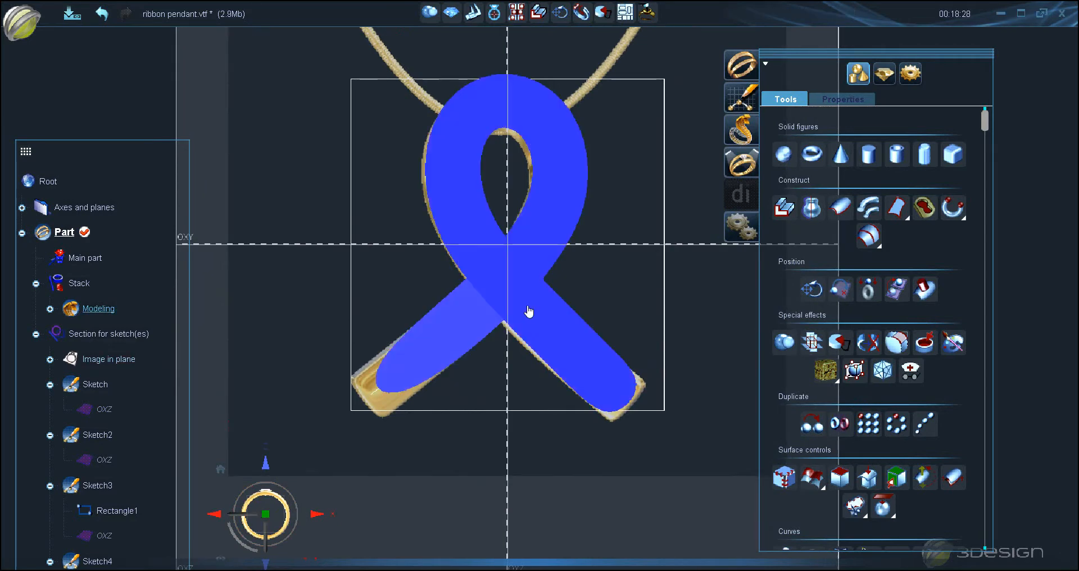
middle_click_drag(646, 407, 613, 290)
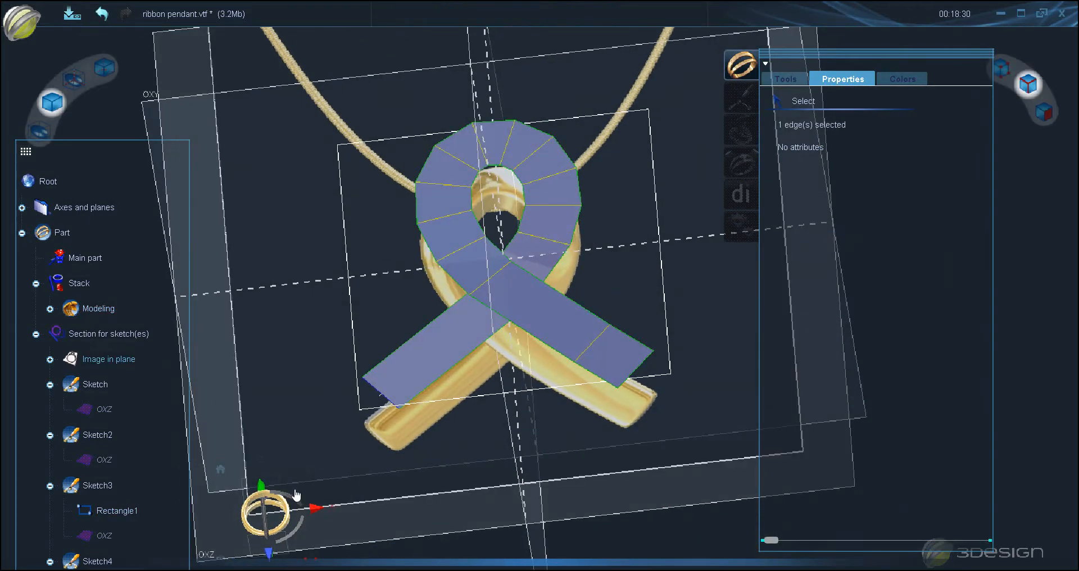
left_click(262, 486)
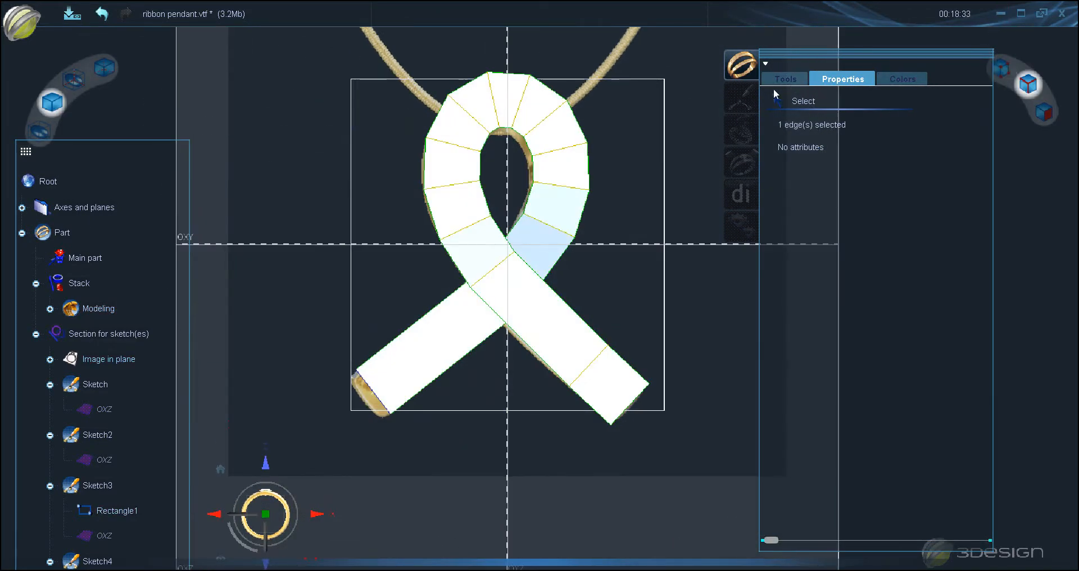
left_click(785, 79)
left_click(798, 375)
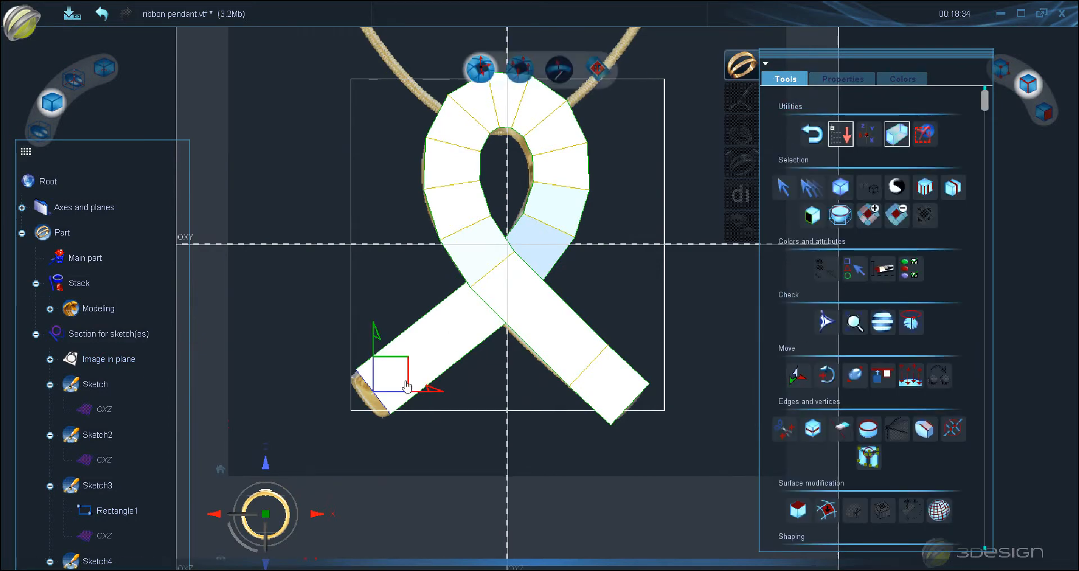
left_click_drag(383, 373, 381, 374)
middle_click_drag(388, 374, 419, 349)
left_click(270, 507)
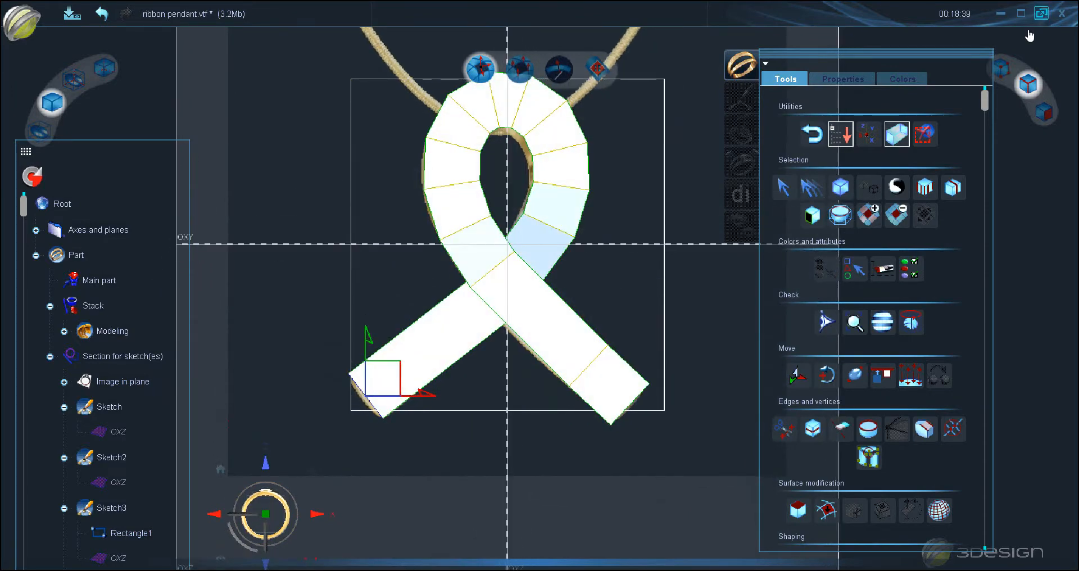
- Split the back tail's long face crosswise with Split and pull, placing the new edge near the ribbon's crossing
middle_click_drag(482, 295, 410, 309)
scroll(468, 242, "up", 5)
left_click(378, 360)
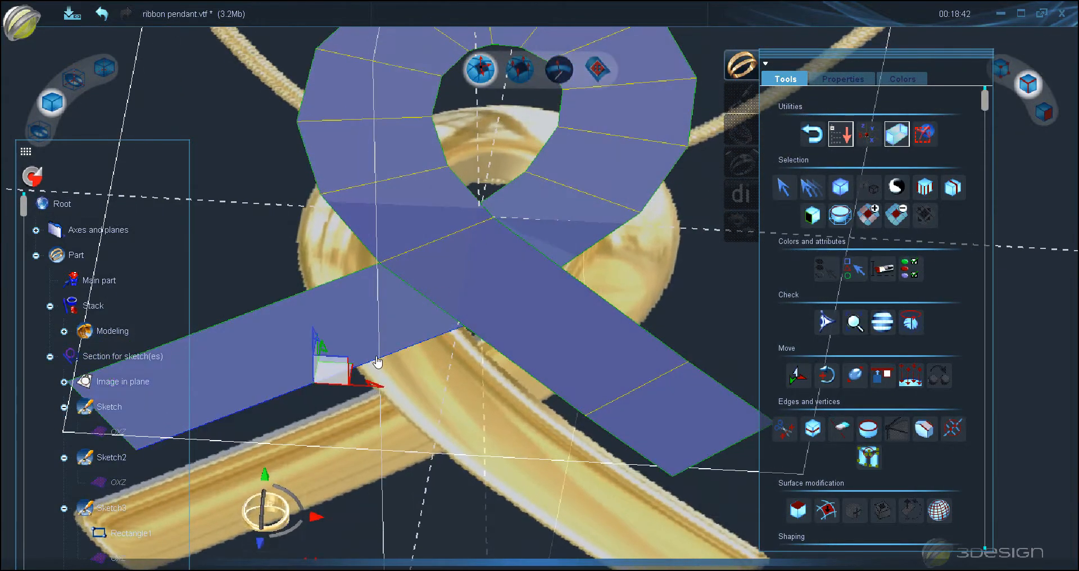
left_click(311, 297, "ctrl")
middle_click_drag(480, 287, 618, 254)
left_click(808, 430)
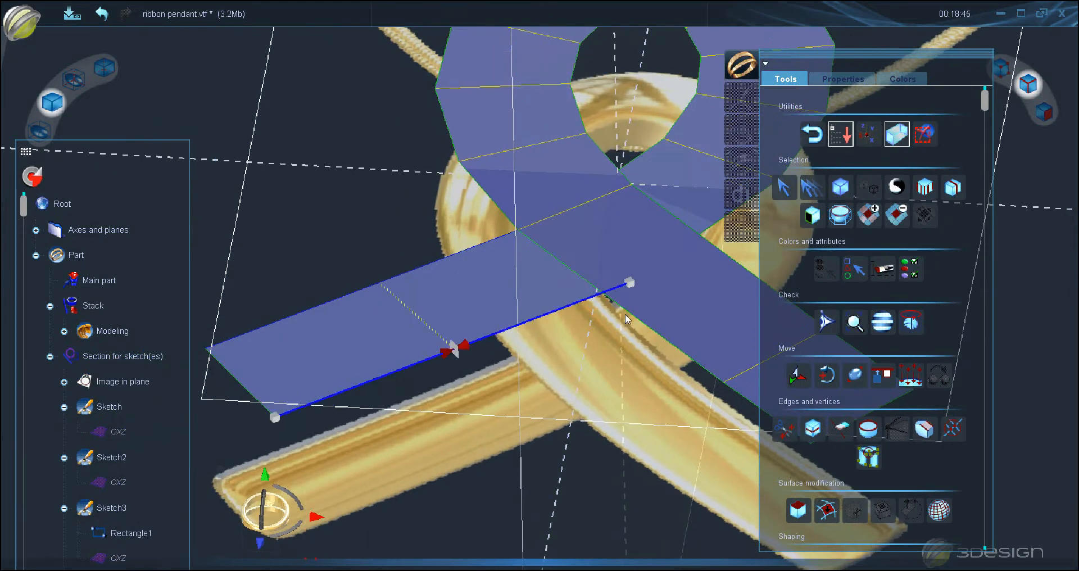
middle_click_drag(465, 348, 441, 374)
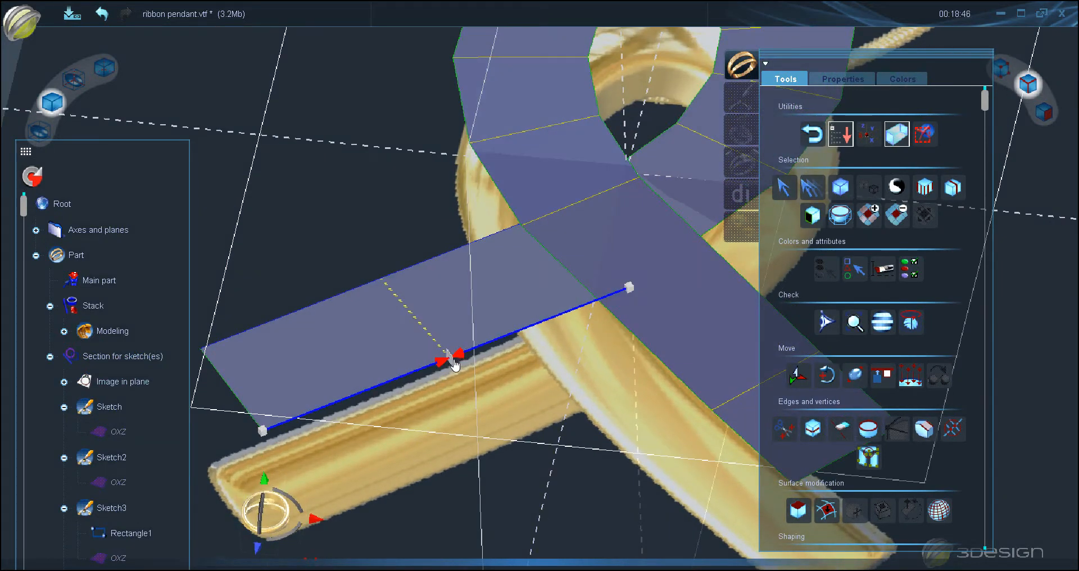
left_click(838, 81)
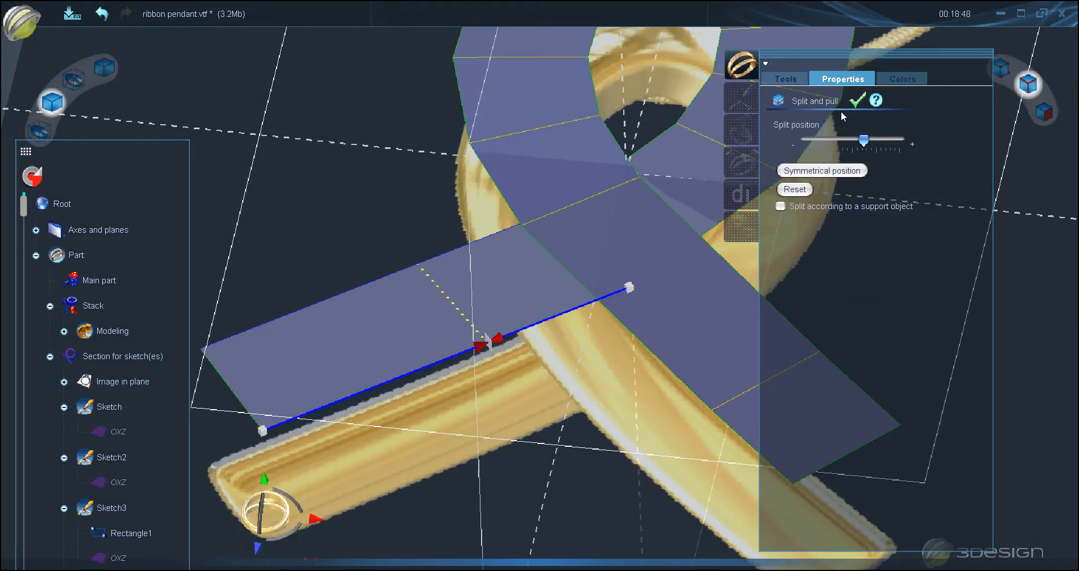
left_click(856, 101)
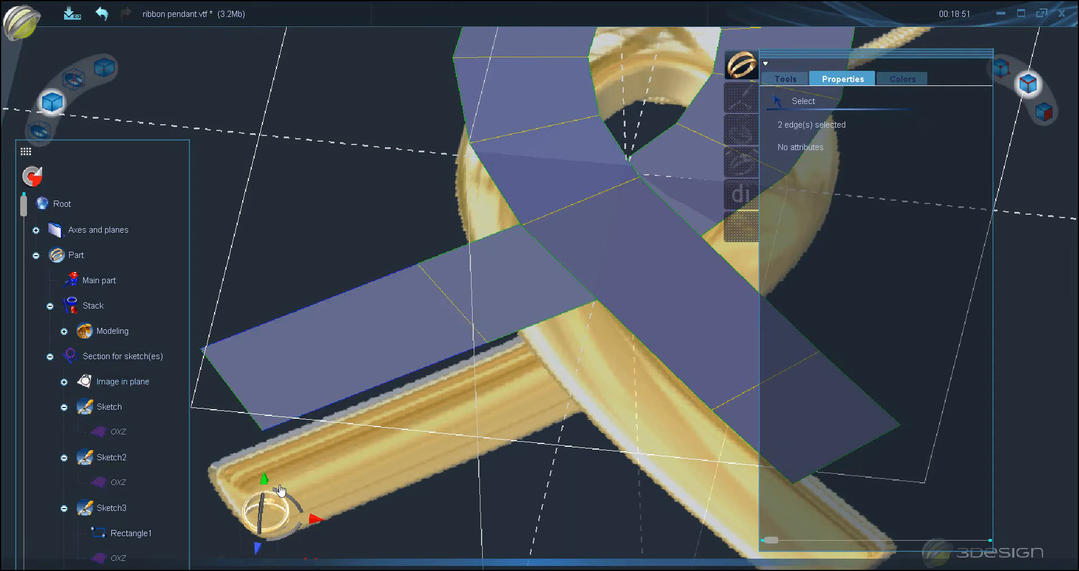
- Compare the ribbon in smoothed and unsmoothed display, checking the rounded tail ends against the reference image
left_click(280, 491)
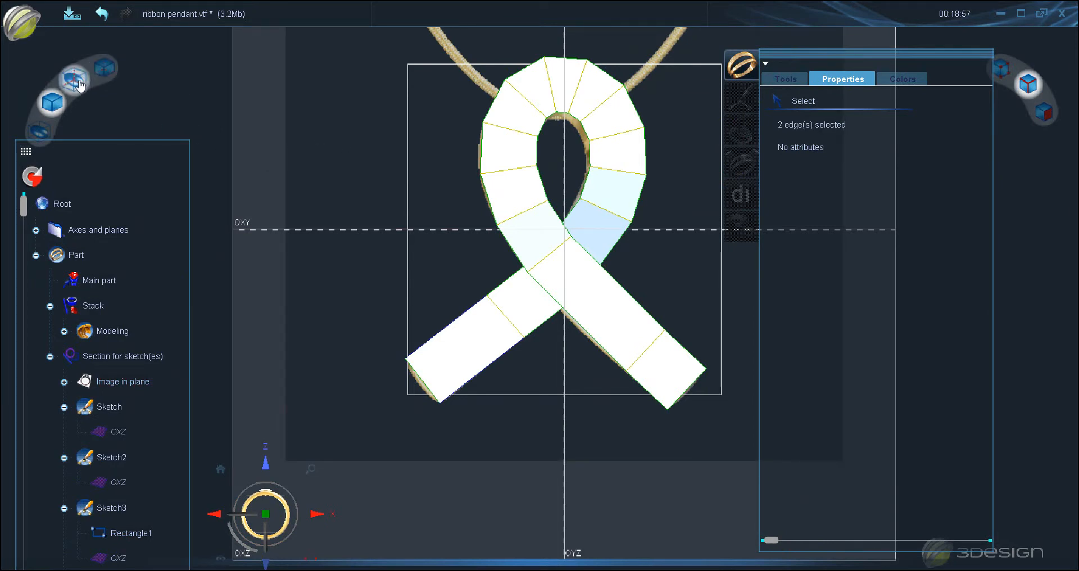
left_click(79, 84)
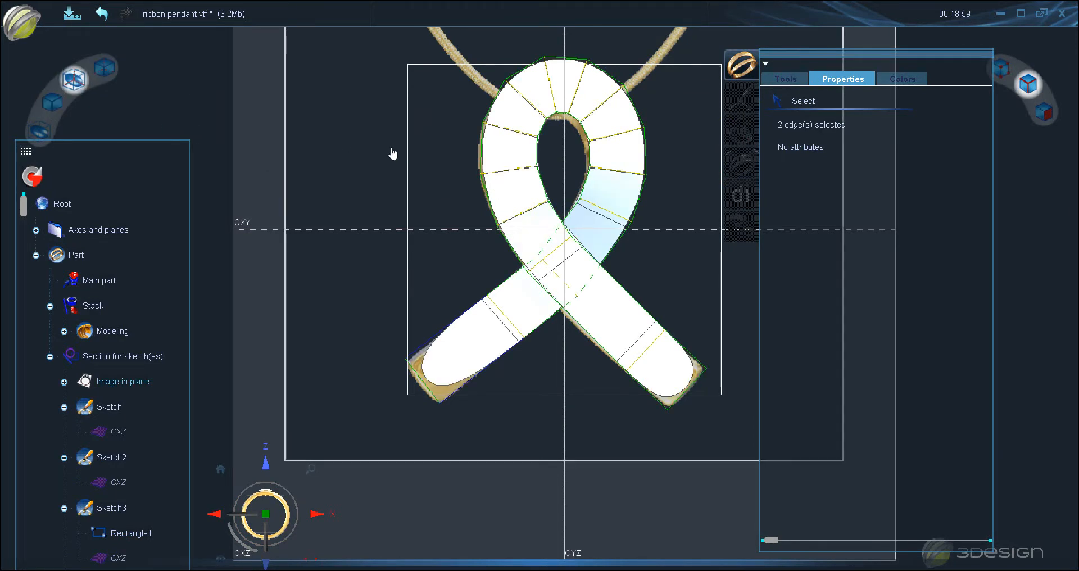
left_click(393, 153)
right_click_drag(477, 366, 371, 444)
left_click(267, 528)
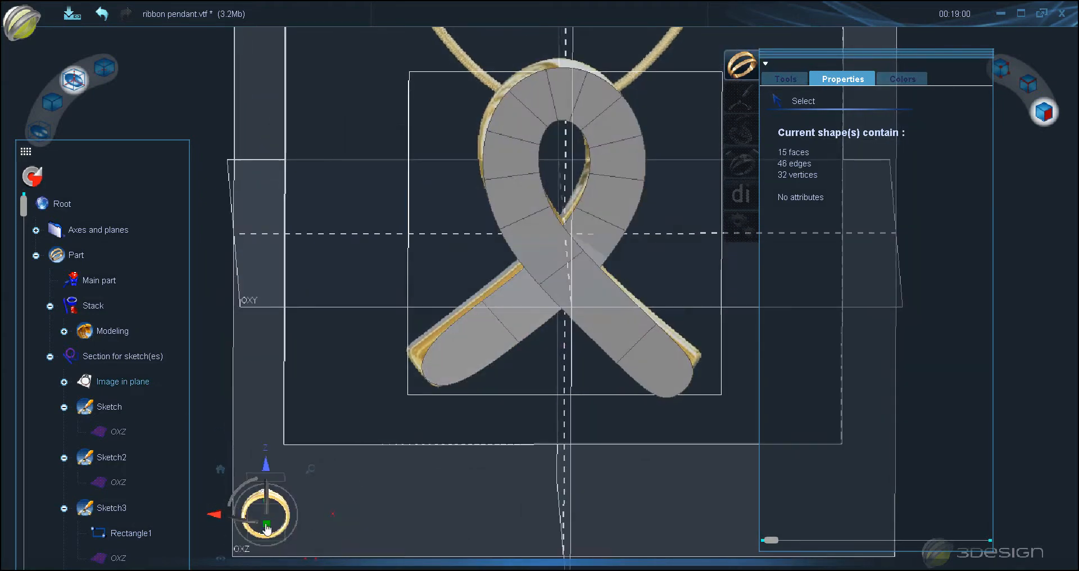
left_click(61, 115)
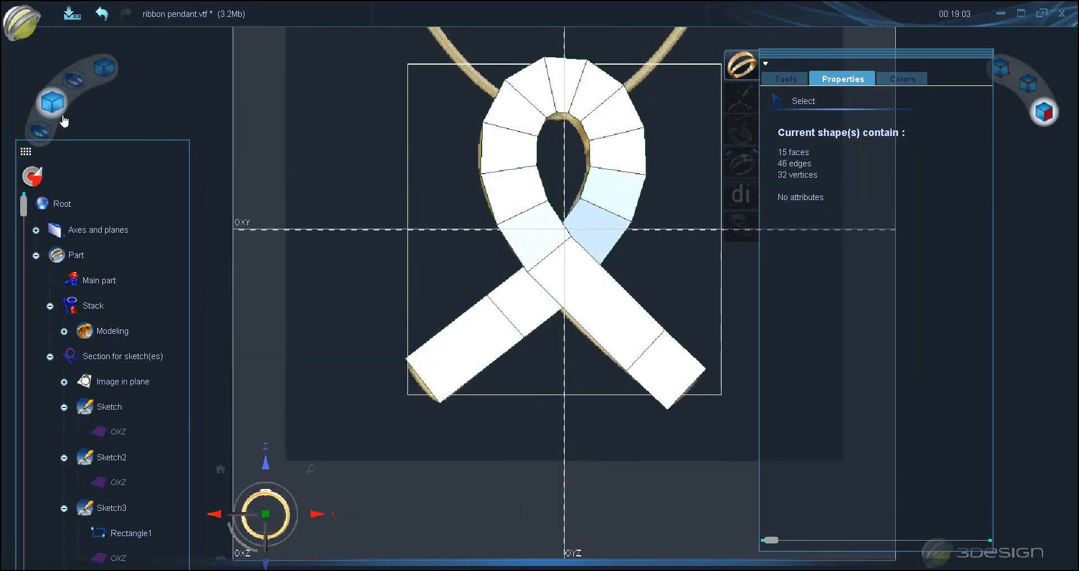
right_click_drag(412, 210, 499, 219)
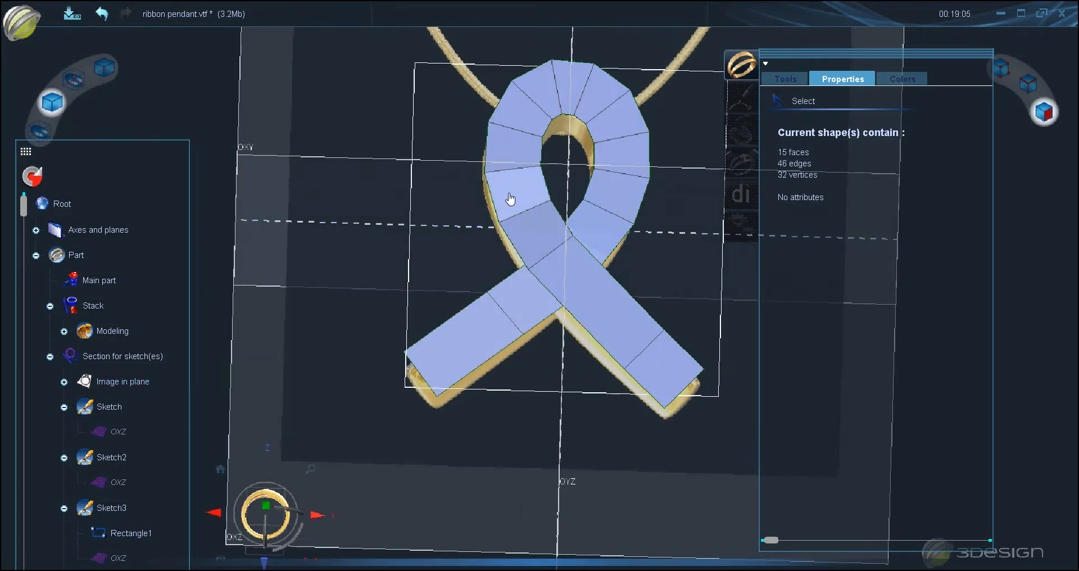
left_click(84, 82)
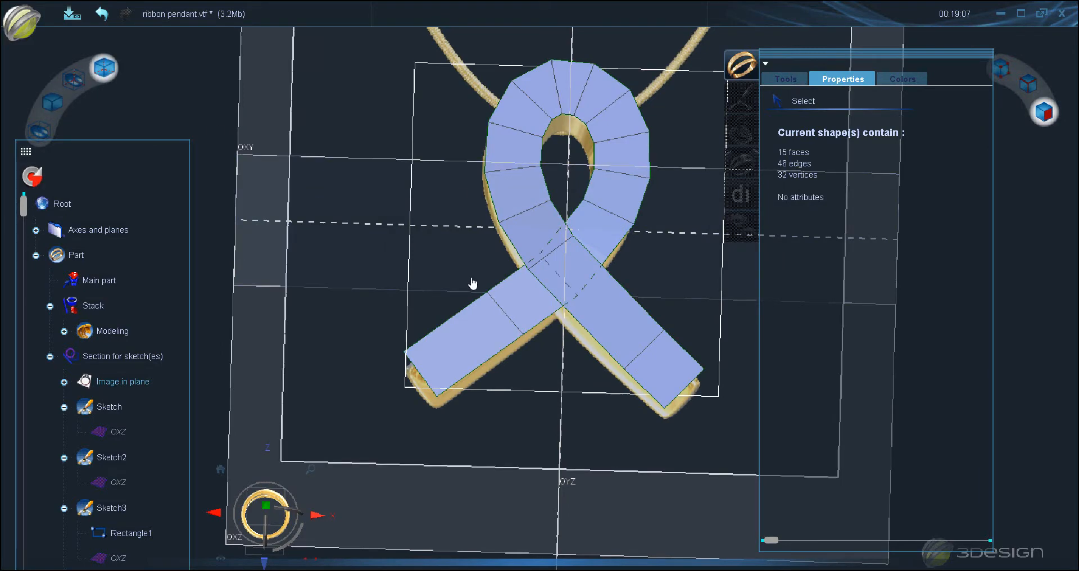
scroll(416, 380, "up", 1)
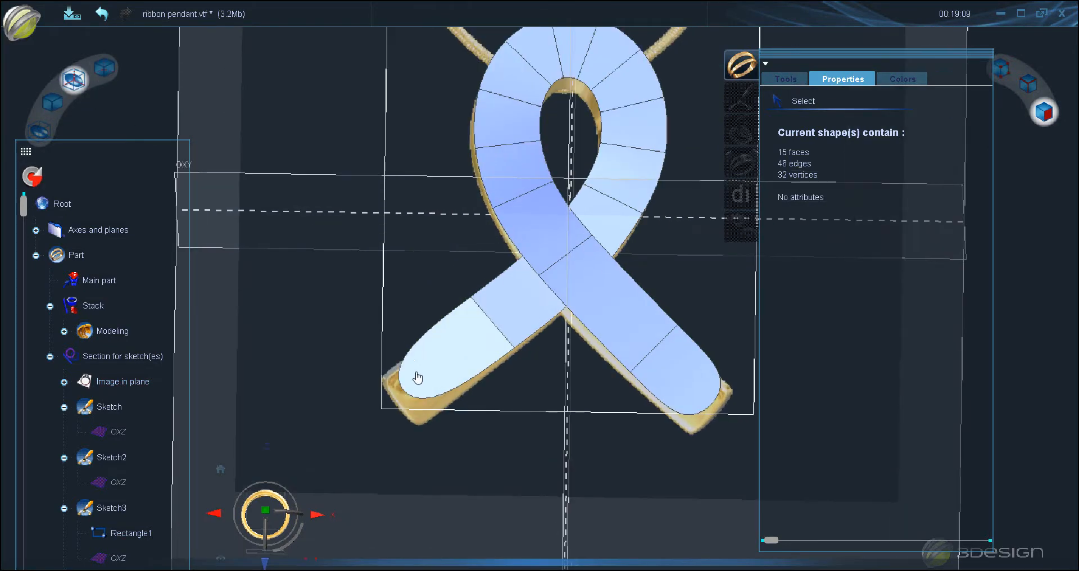
scroll(649, 375, "up", 3)
scroll(652, 372, "down", 2)
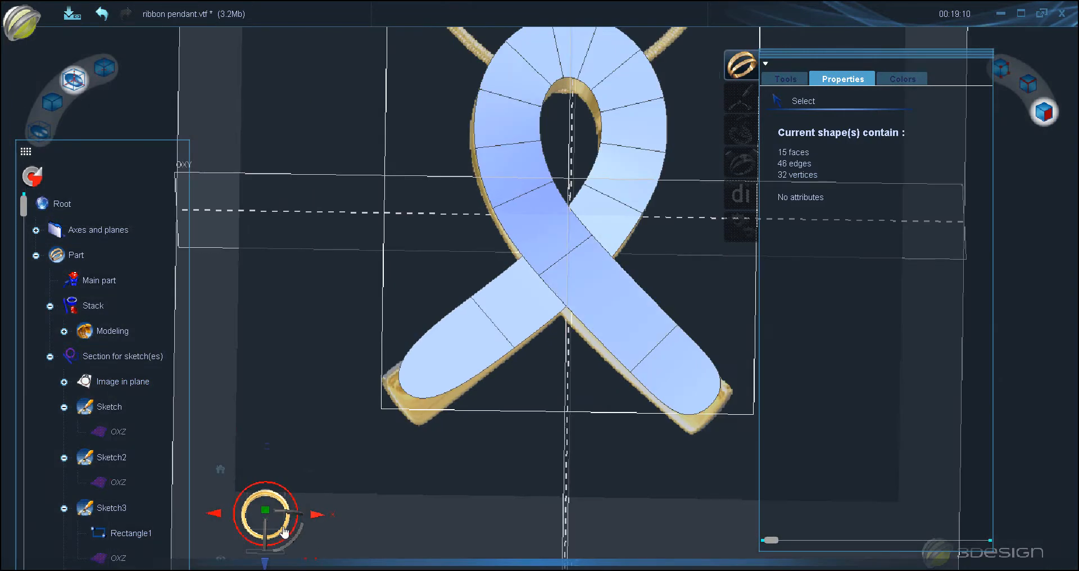
left_click(283, 524)
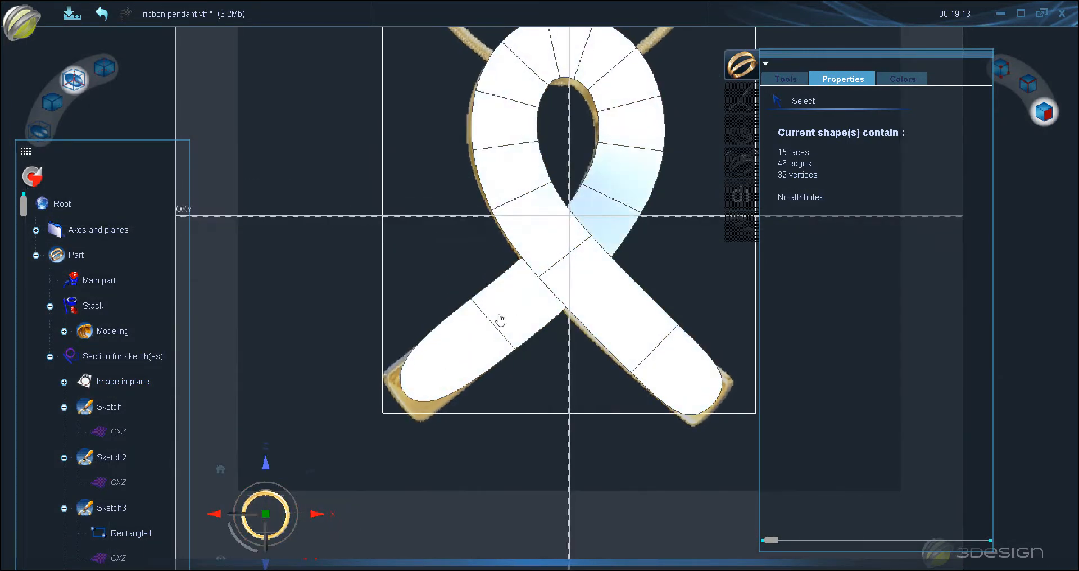
scroll(500, 319, "up", 1)
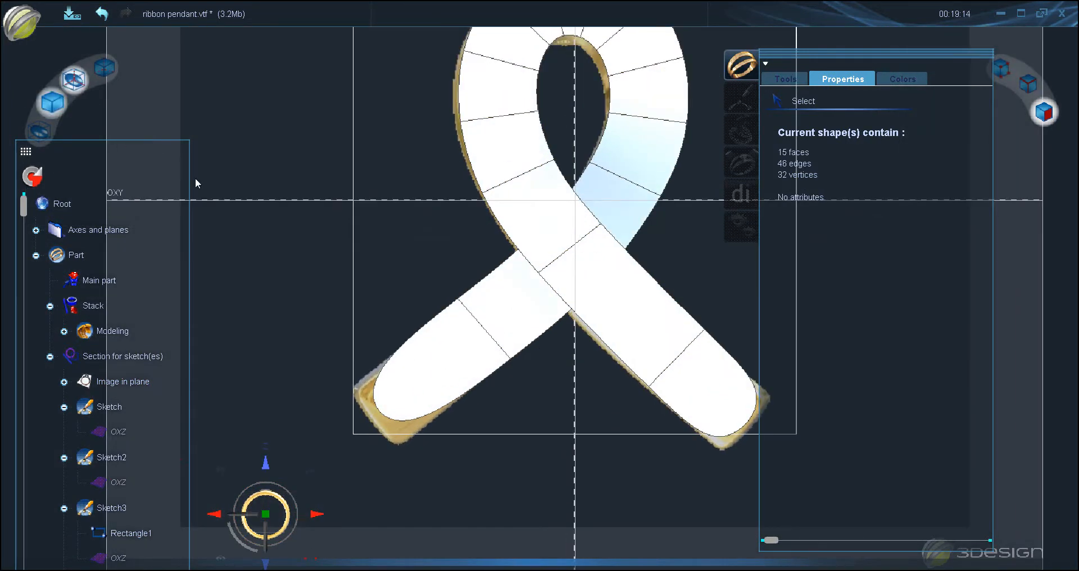
left_click(45, 111)
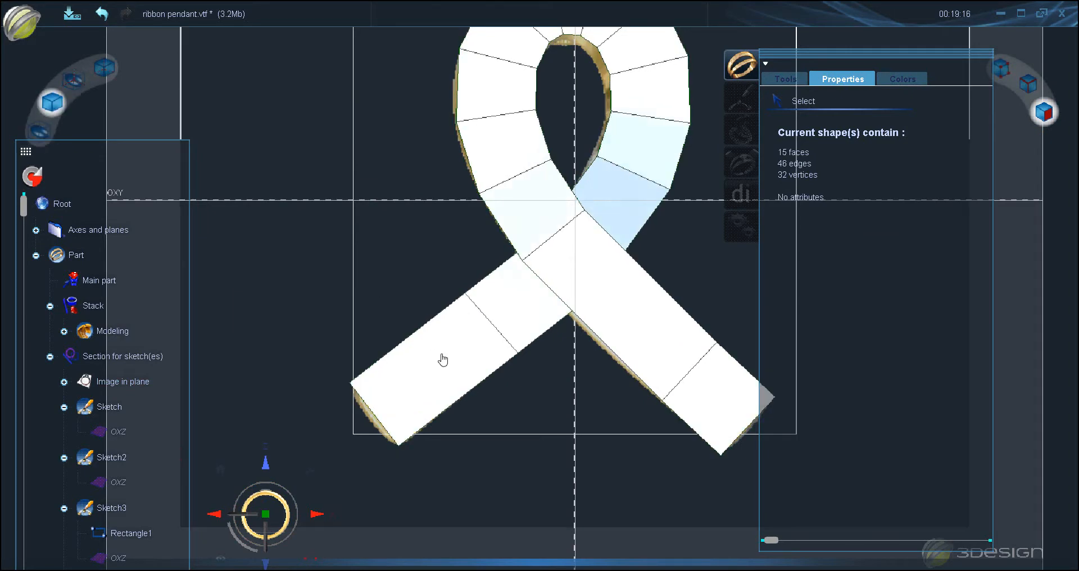
- Split the back tail's outer face crosswise close to its end edge to sharpen the tail end
left_click(445, 400)
middle_click_drag(445, 394, 477, 256)
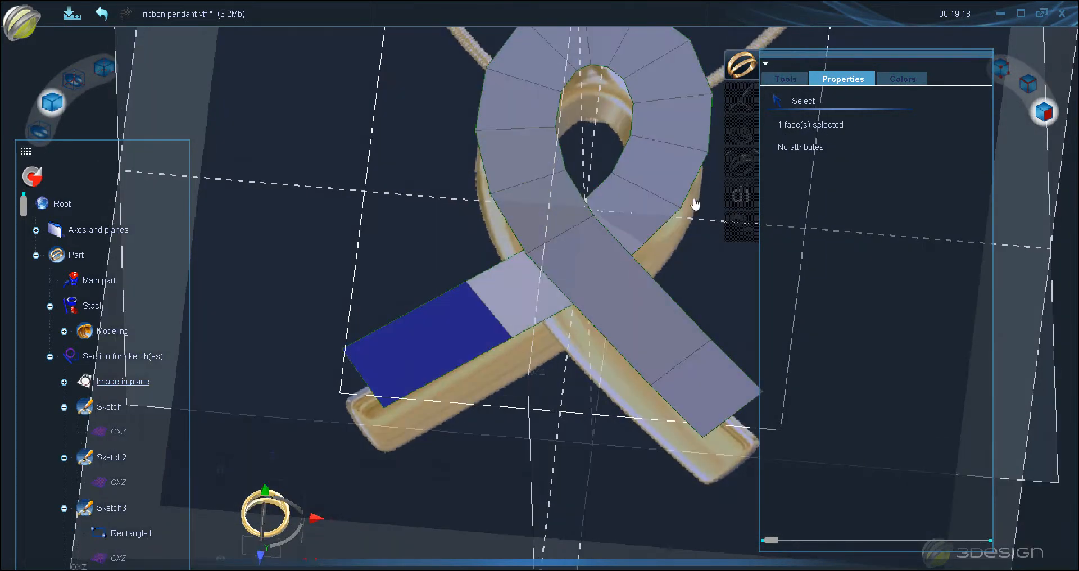
left_click(1028, 85)
left_click(787, 80)
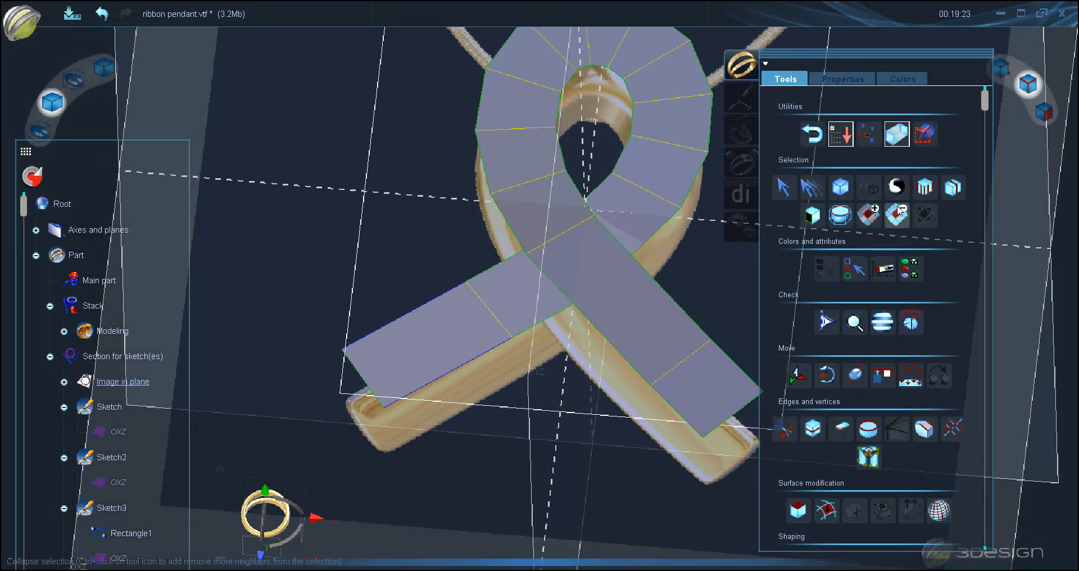
left_click(813, 427)
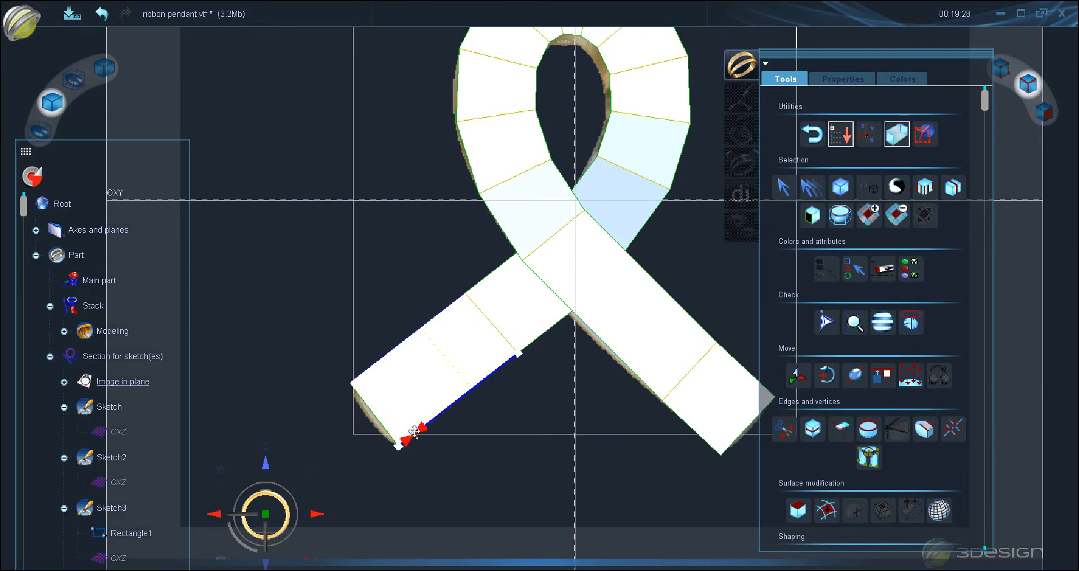
scroll(461, 296, "up", 3)
middle_click_drag(460, 296, 509, 183)
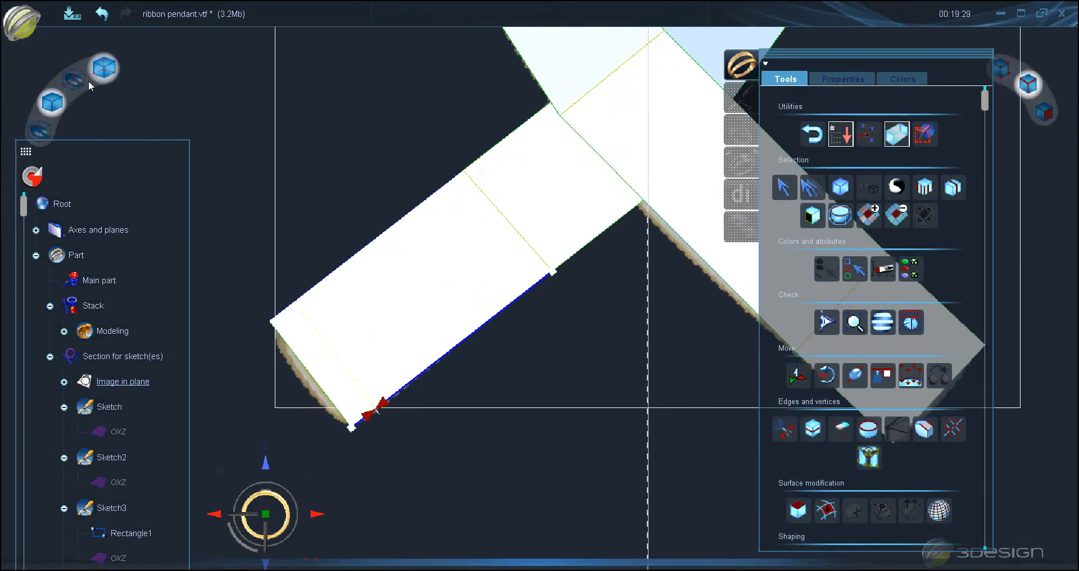
left_click(852, 84)
left_click(855, 103)
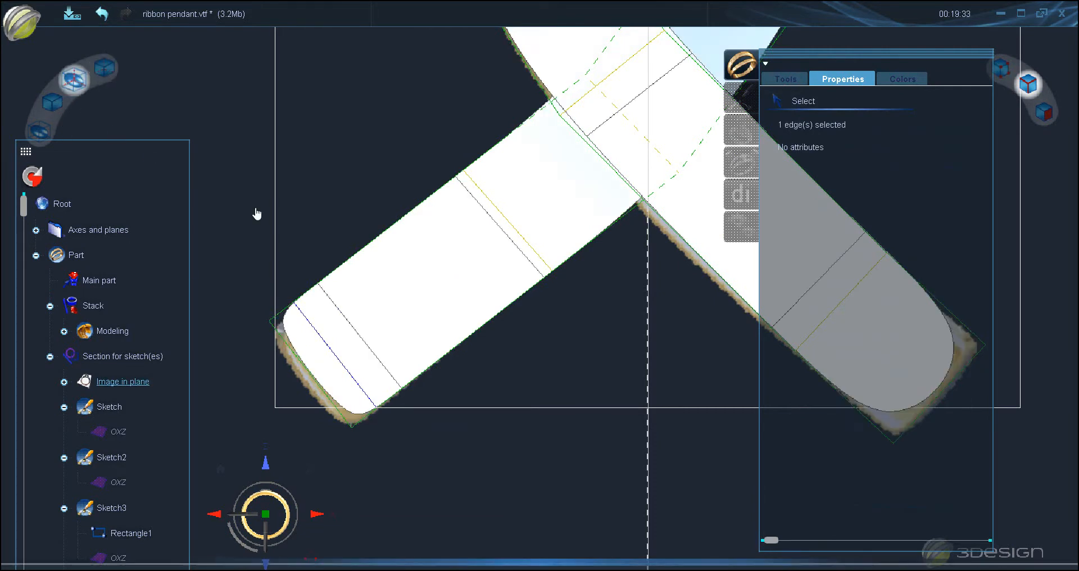
- Move the two vertices of the crosswise edge nearest the back tail's end slightly closer to the tip
scroll(506, 270, "down", 3)
left_click(999, 73)
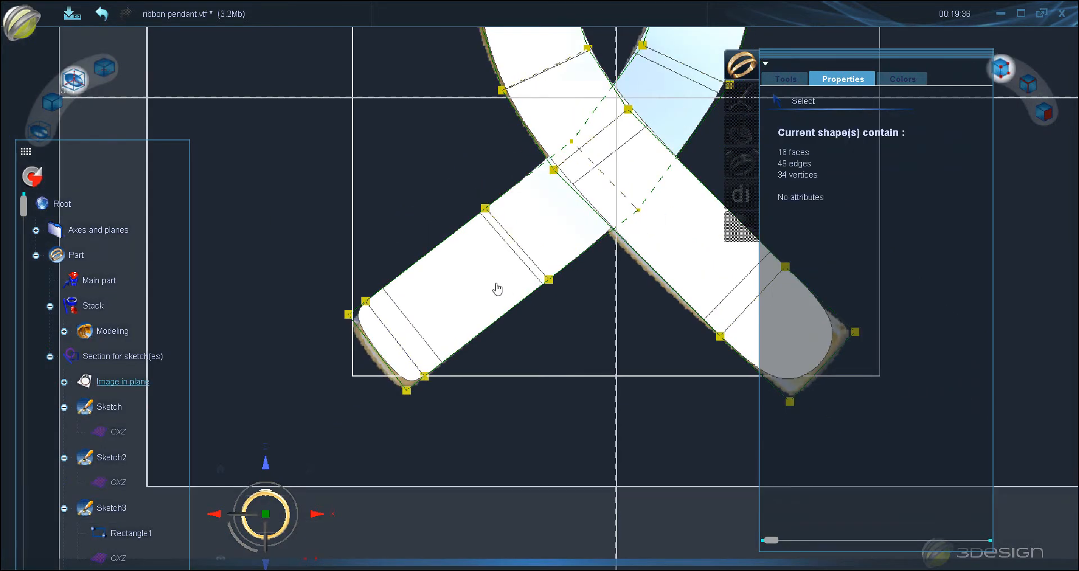
scroll(496, 288, "up", 2)
left_click(292, 303)
left_click_drag(366, 389, 390, 425)
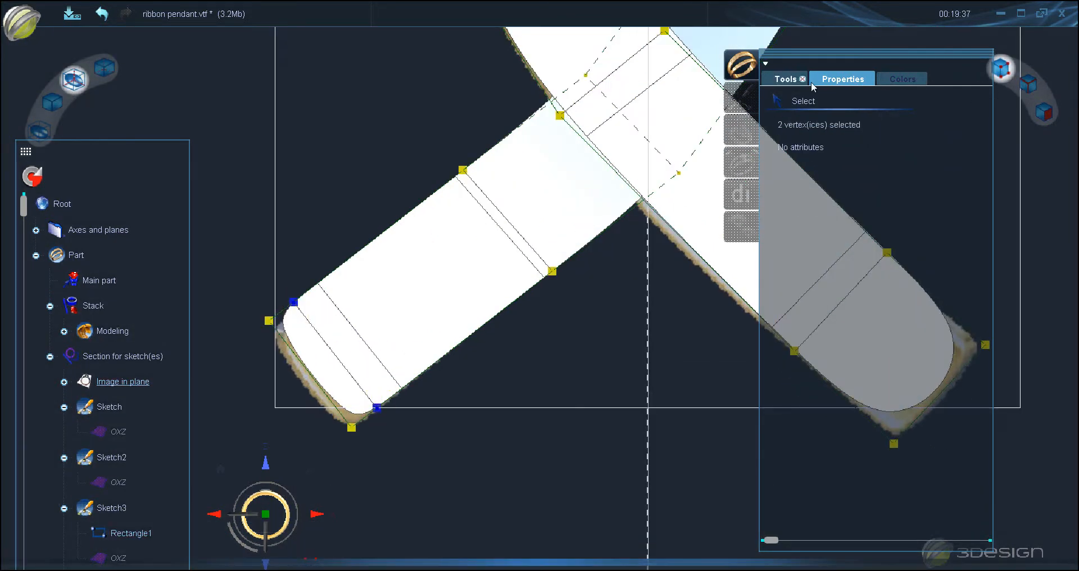
left_click(786, 78)
left_click(798, 375)
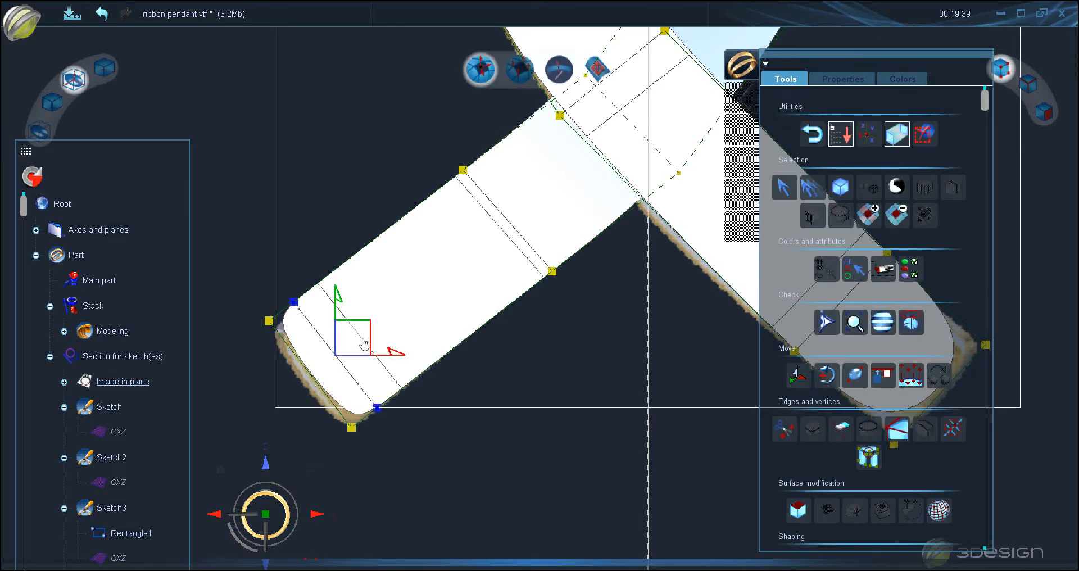
left_click_drag(360, 338, 358, 341)
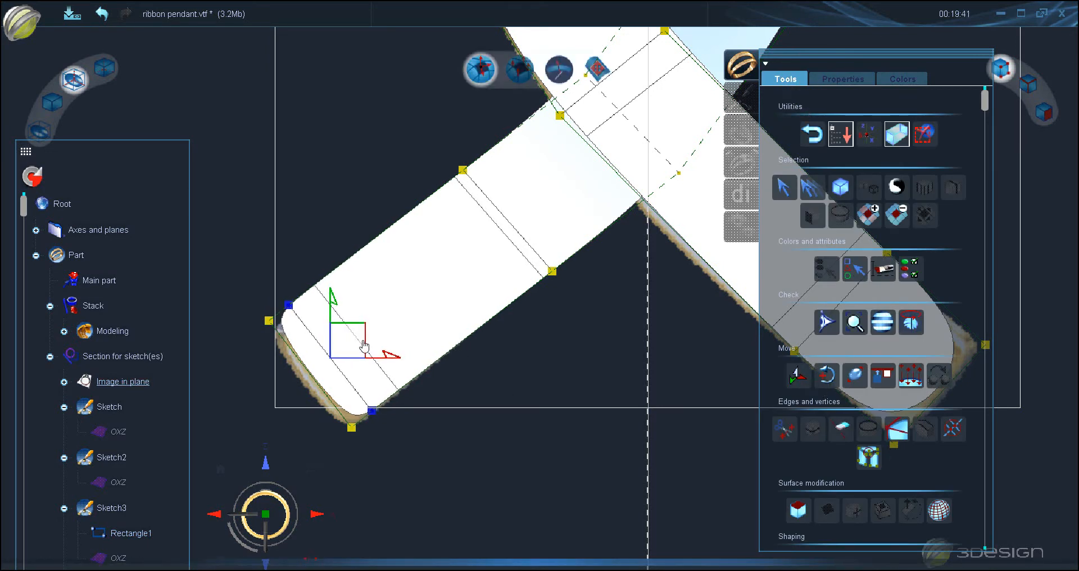
middle_click_drag(406, 299, 390, 285)
scroll(444, 250, "down", 3)
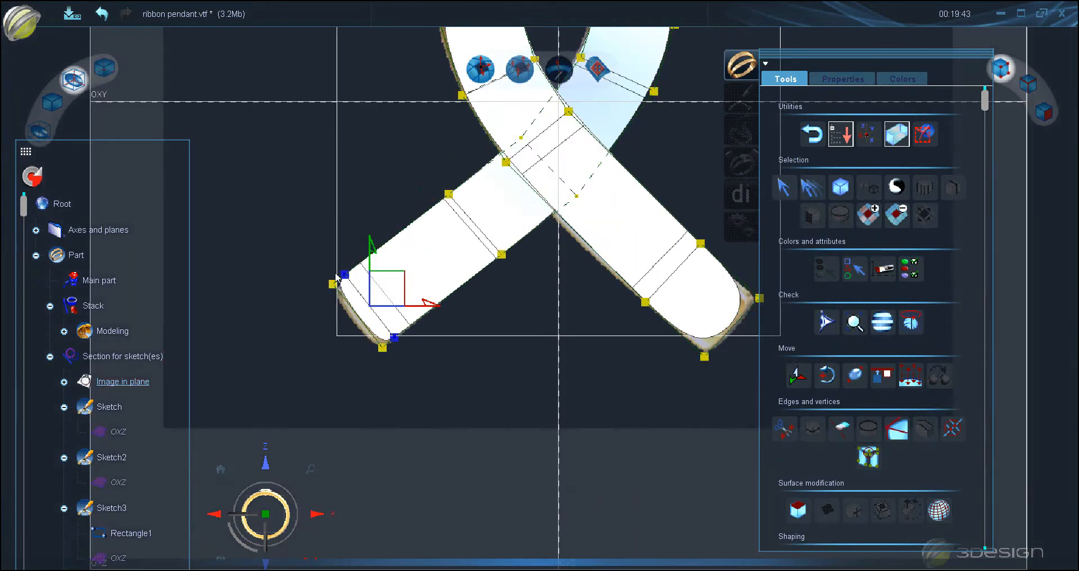
- Move the two vertices of the front tail's crosswise edge outward, close to the tail's end edge
middle_click_drag(670, 232, 581, 244)
left_click(609, 255)
left_click(554, 313, "ctrl")
left_click_drag(601, 273, 641, 308)
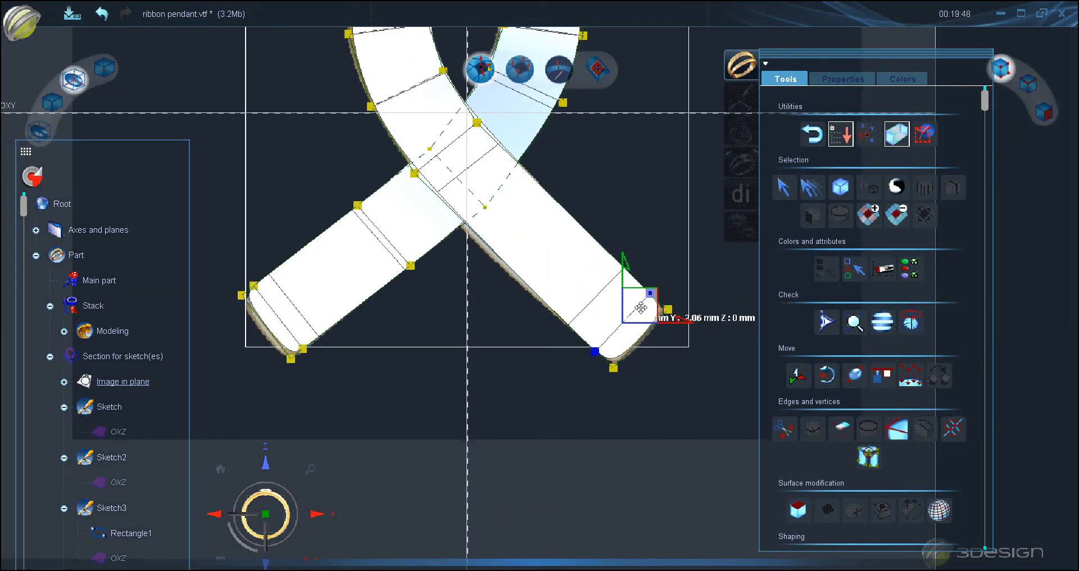
- Split the front tail's long face crosswise with Split and pull, placing the new edge near its middle
left_click(1028, 84)
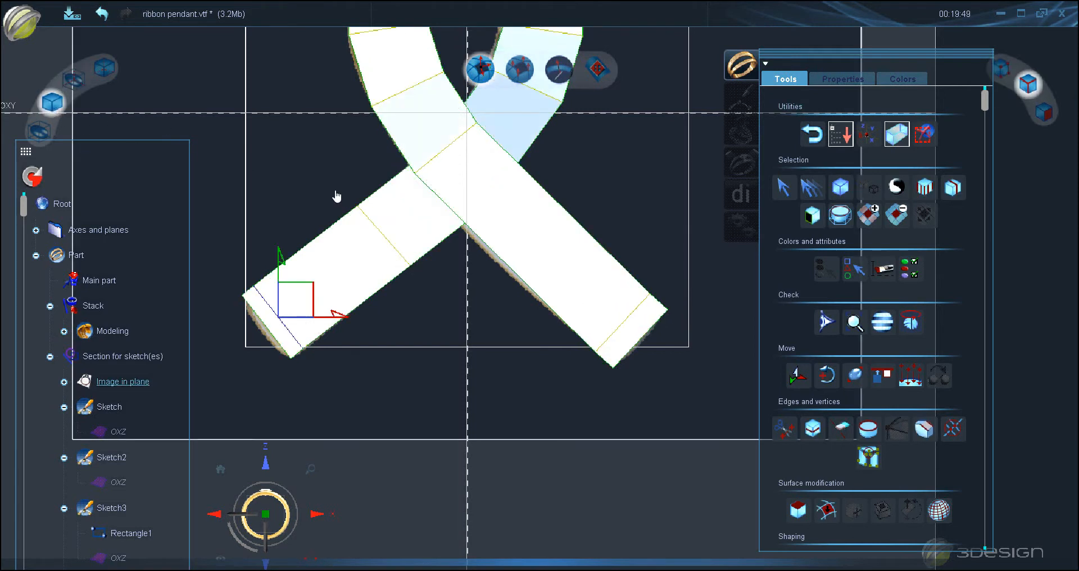
left_click(535, 293)
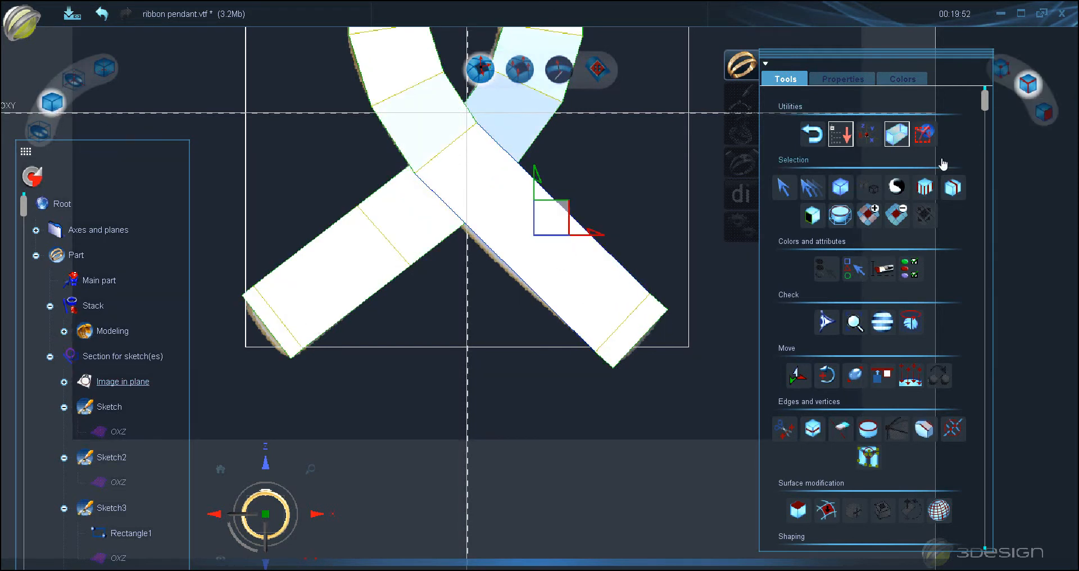
left_click(814, 430)
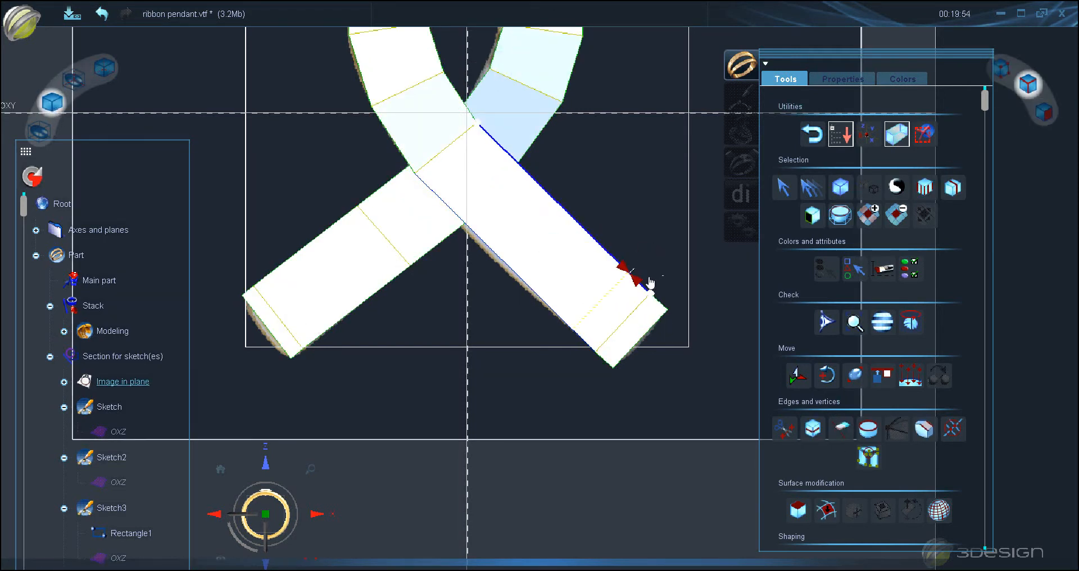
left_click(559, 232)
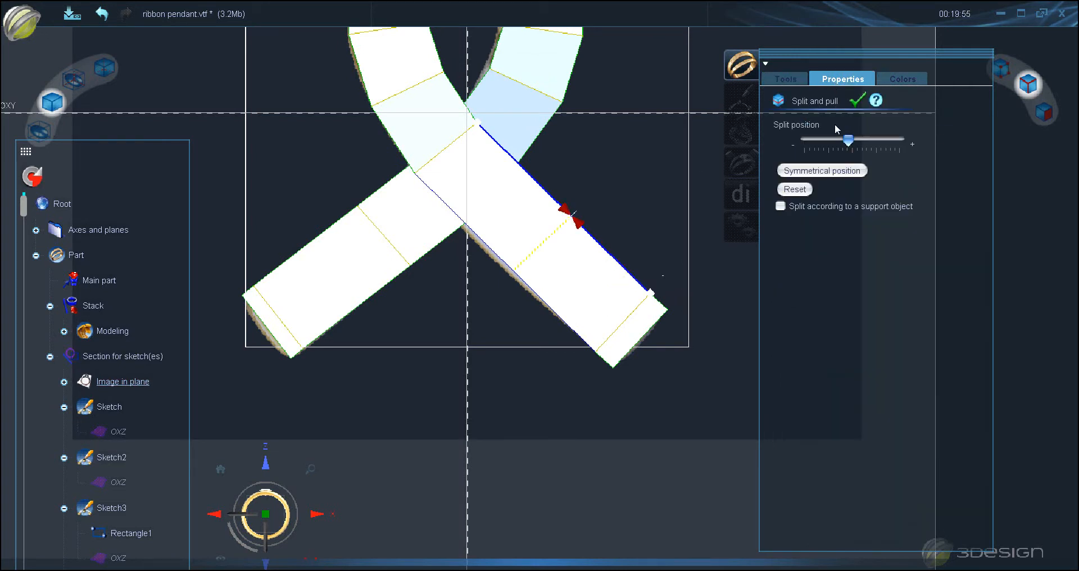
left_click(848, 102)
- Shift both vertices of the front tail's new middle edge slightly to follow the ribbon outline in the reference image
left_click(1003, 68)
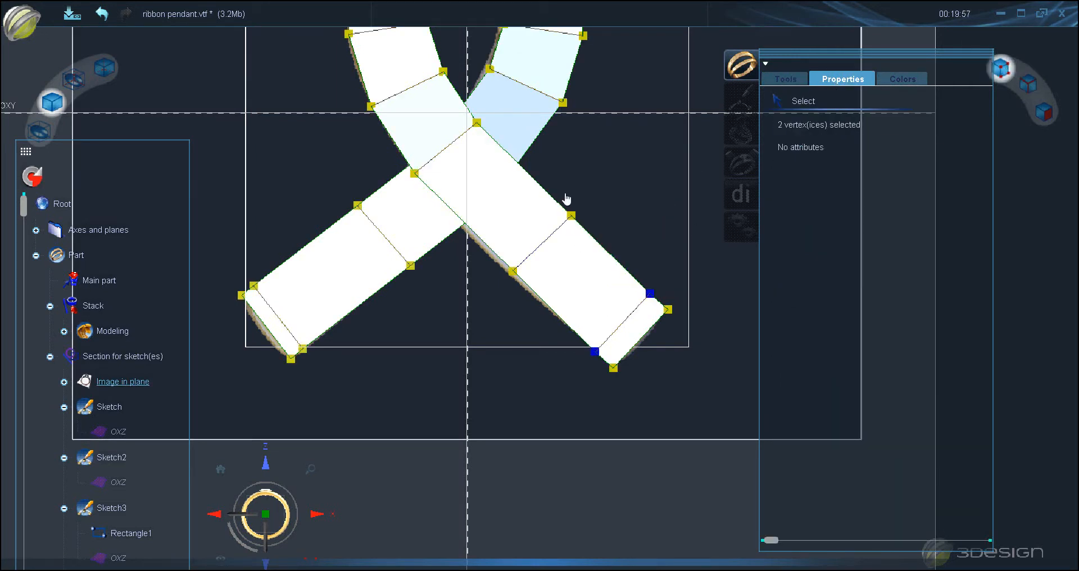
left_click(571, 215)
left_click(512, 270, "ctrl")
left_click(786, 79)
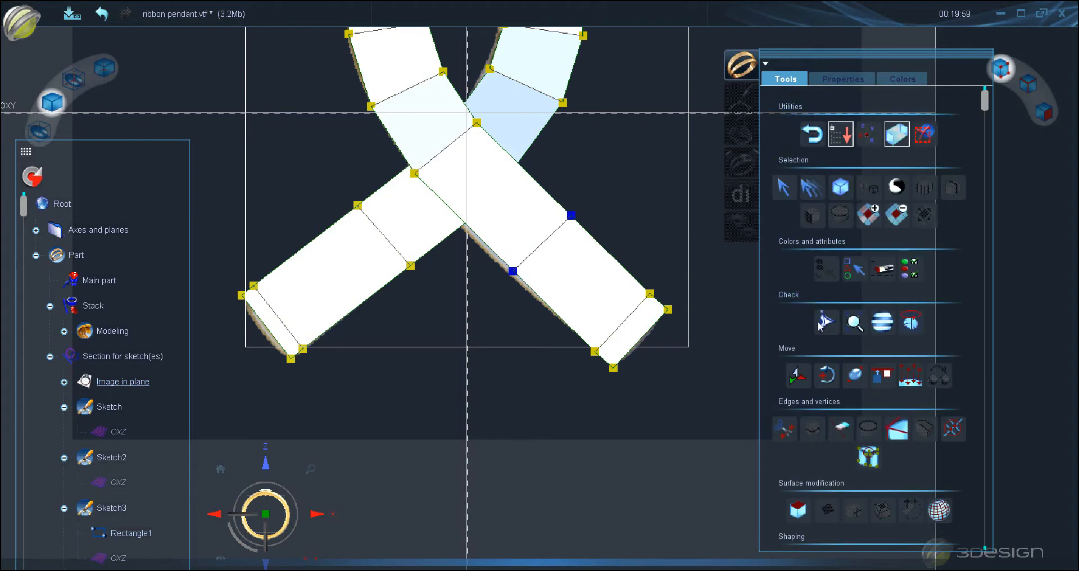
left_click(799, 375)
left_click_drag(568, 220, 574, 231)
scroll(583, 241, "down", 2)
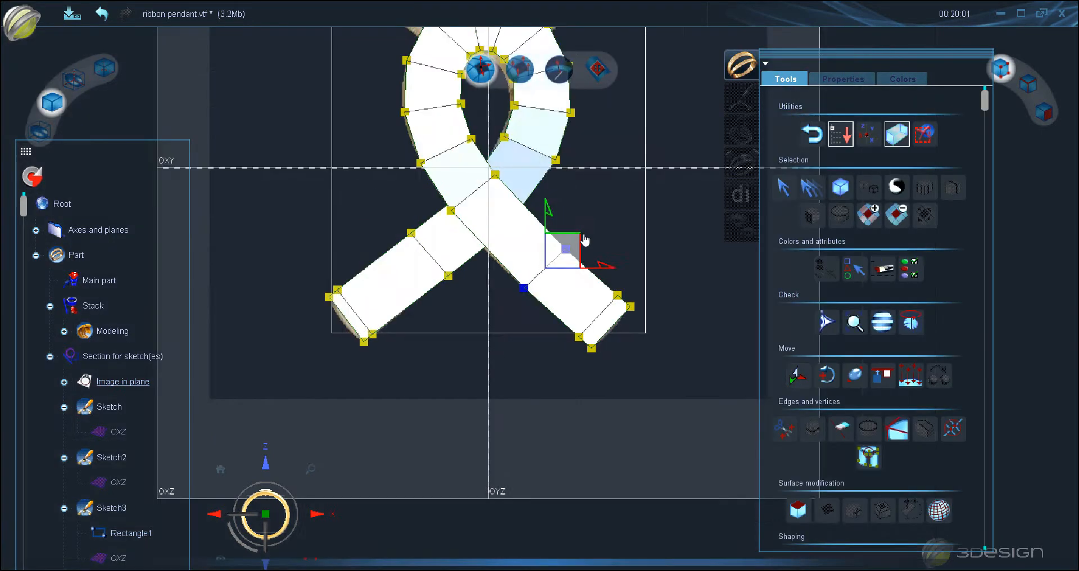
- Move the loop's left inner vertices slightly outward and adjust the two lower inner vertices just above the crossing
middle_click_drag(503, 189, 547, 304)
left_click(449, 227)
scroll(528, 273, "up", 2)
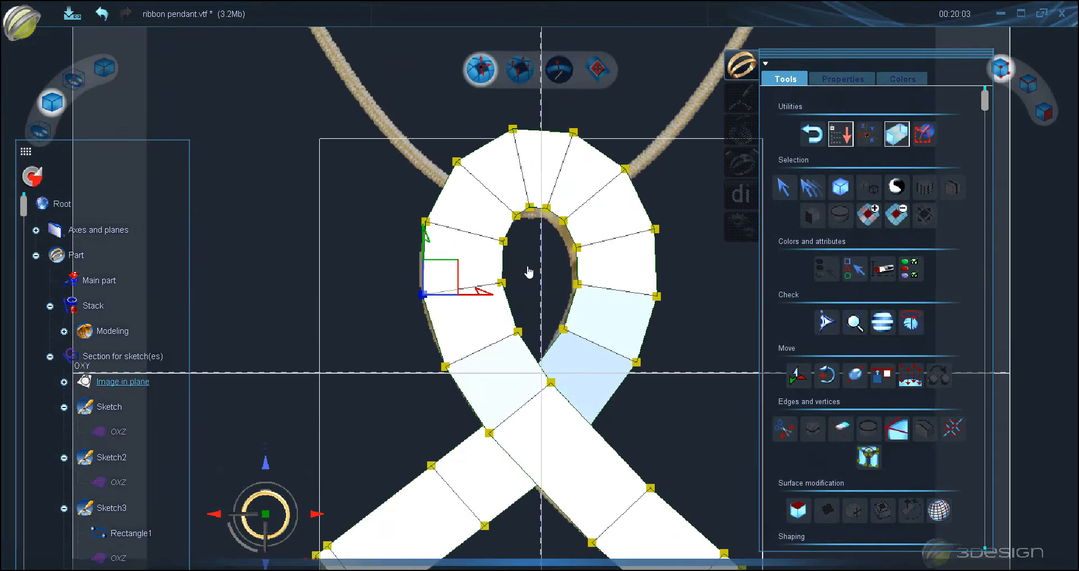
left_click_drag(486, 226, 515, 297)
left_click_drag(513, 251, 509, 252)
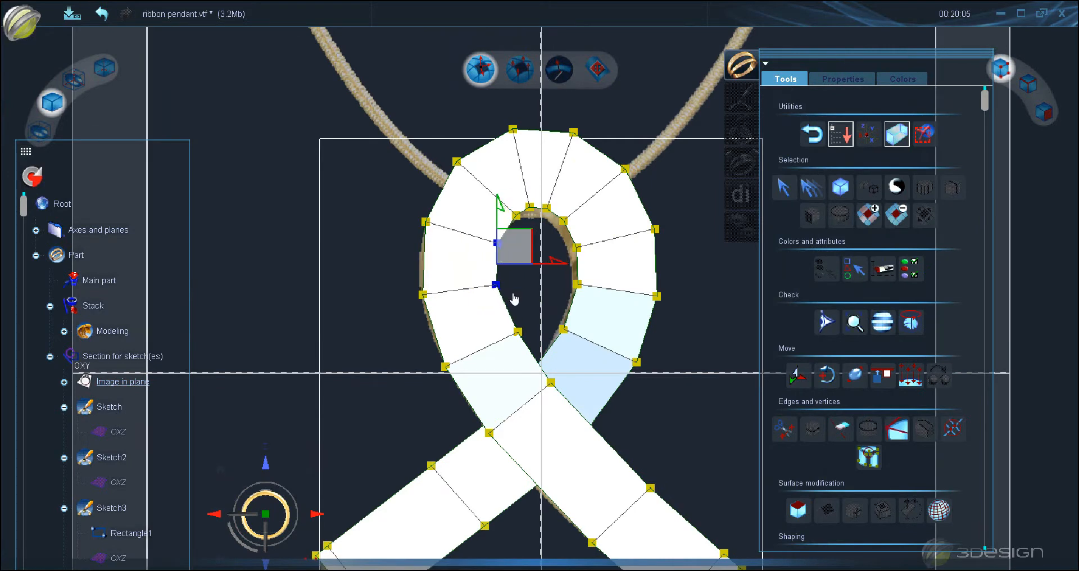
left_click(534, 344)
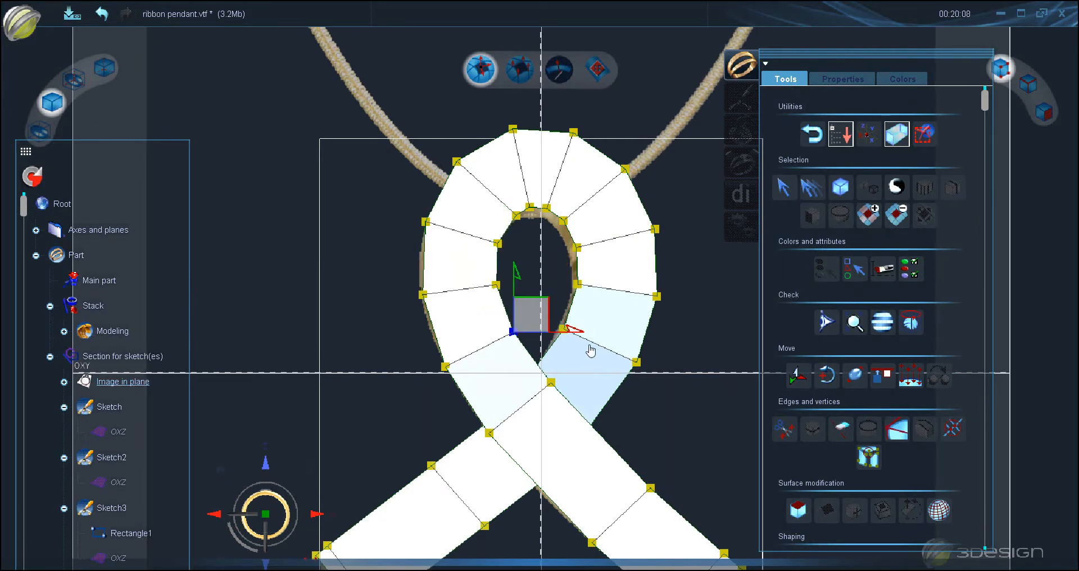
left_click(579, 325)
- Raise the inner vertices along the top of the loop together to enlarge the opening
left_click(531, 206)
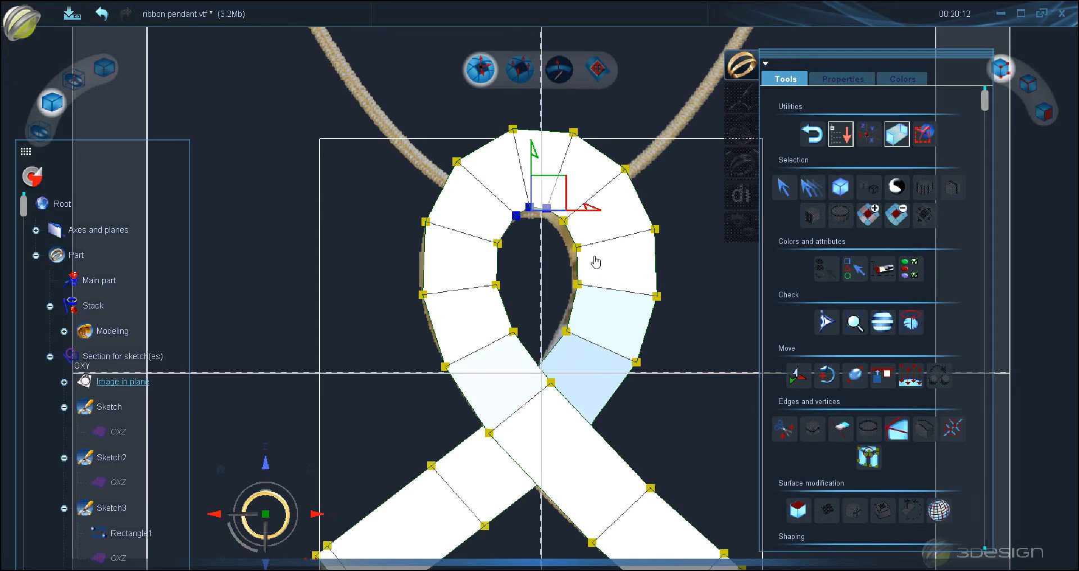
left_click(576, 247, "shift")
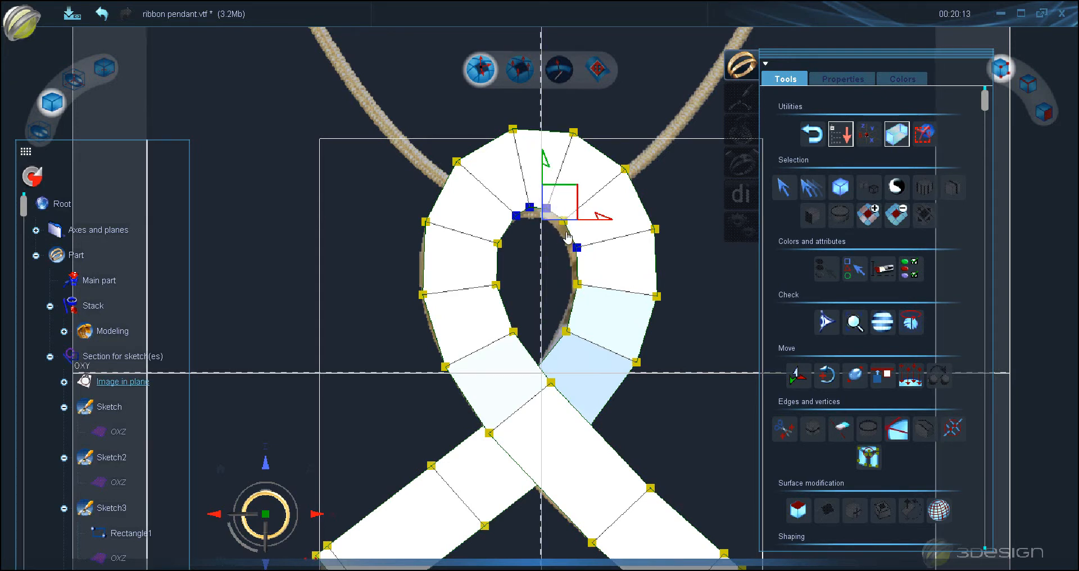
left_click_drag(576, 218, 576, 206)
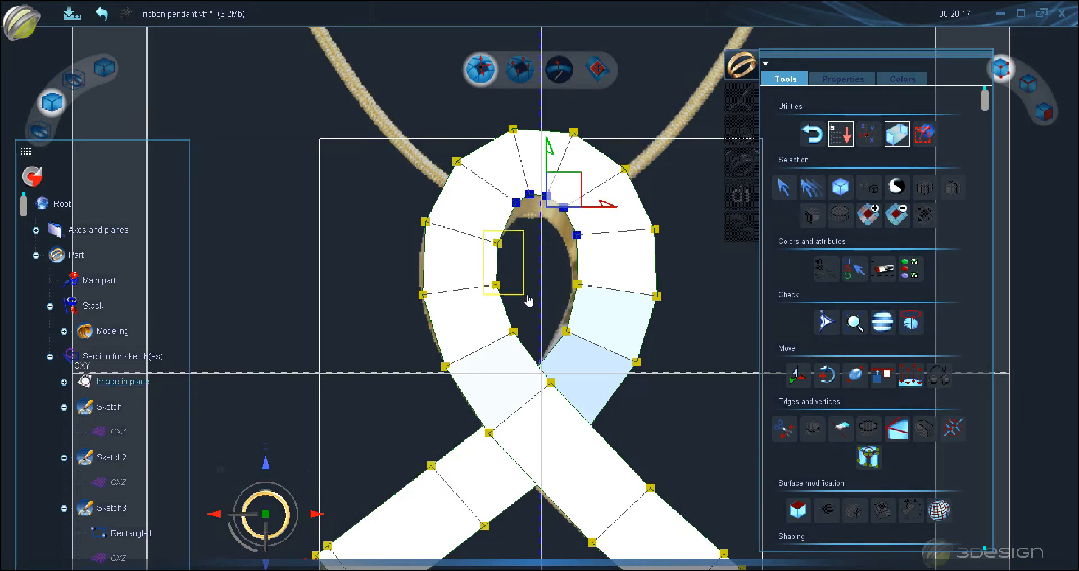
- Move the loop's right inner side vertex outward and fine-tune the lower inner vertices on both sides of the opening
left_click_drag(529, 301, 532, 300)
left_click(578, 284)
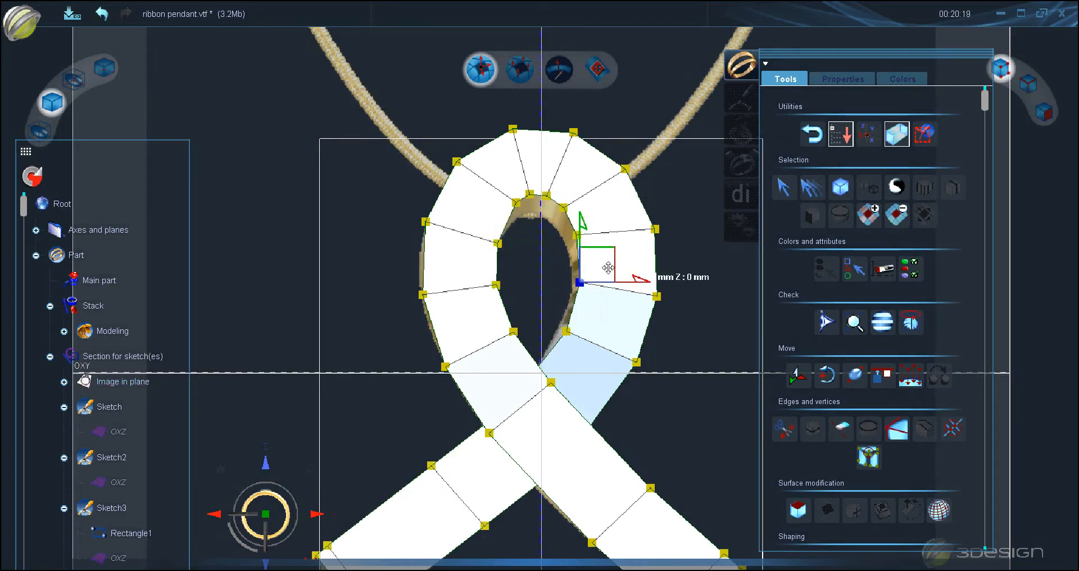
left_click_drag(608, 267, 614, 268)
left_click_drag(578, 330, 582, 337)
left_click_drag(492, 325, 532, 311)
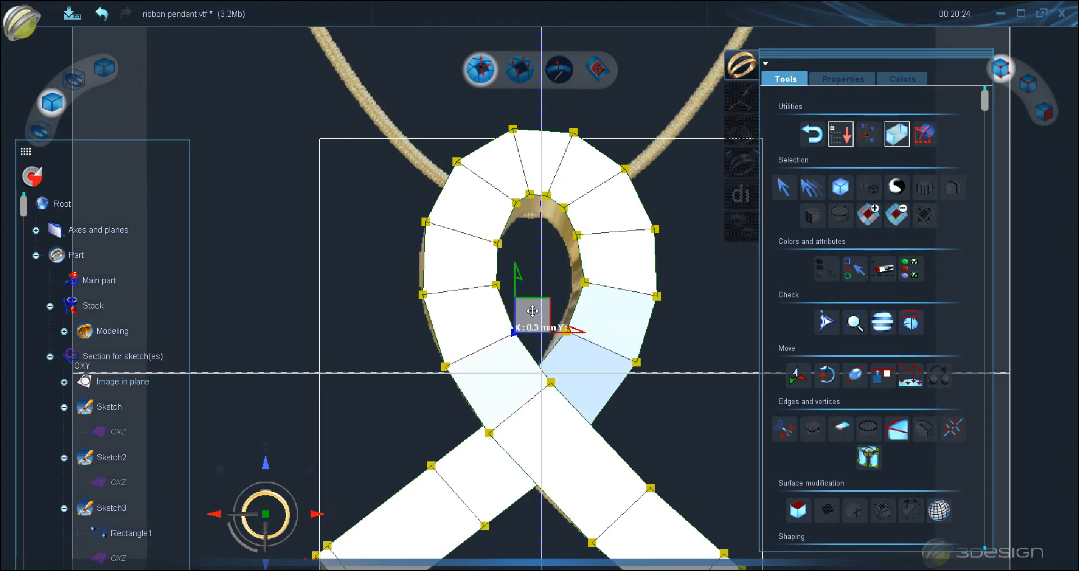
- Select the vertices along the ribbon's outer border, from the front tail's lower end around the whole loop
scroll(612, 303, "down", 3)
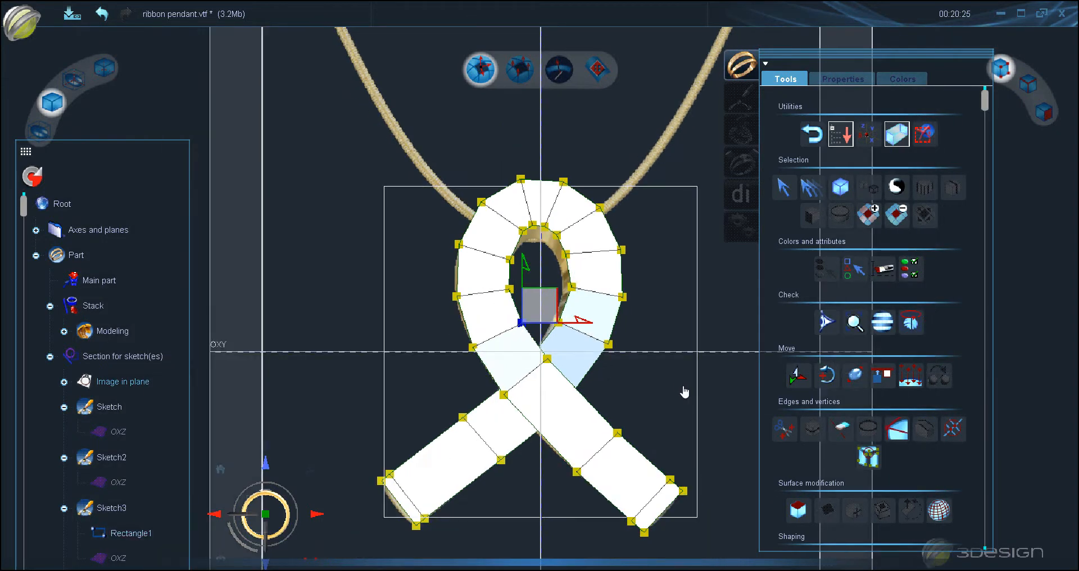
middle_click_drag(678, 382, 650, 331)
middle_click_drag(665, 253, 648, 200)
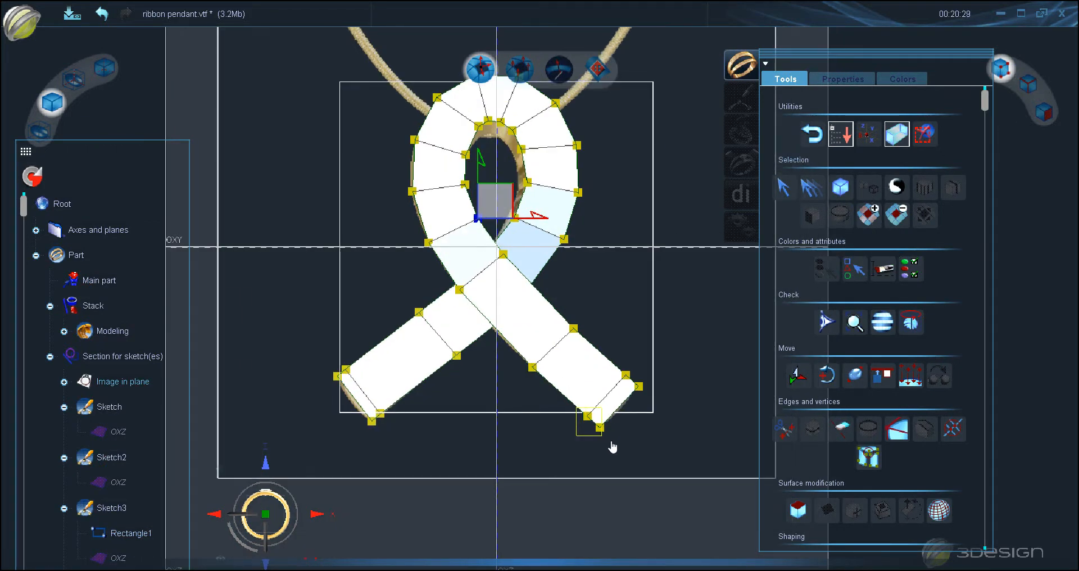
left_click(600, 428)
left_click(532, 367, "ctrl")
left_click(459, 289, "ctrl")
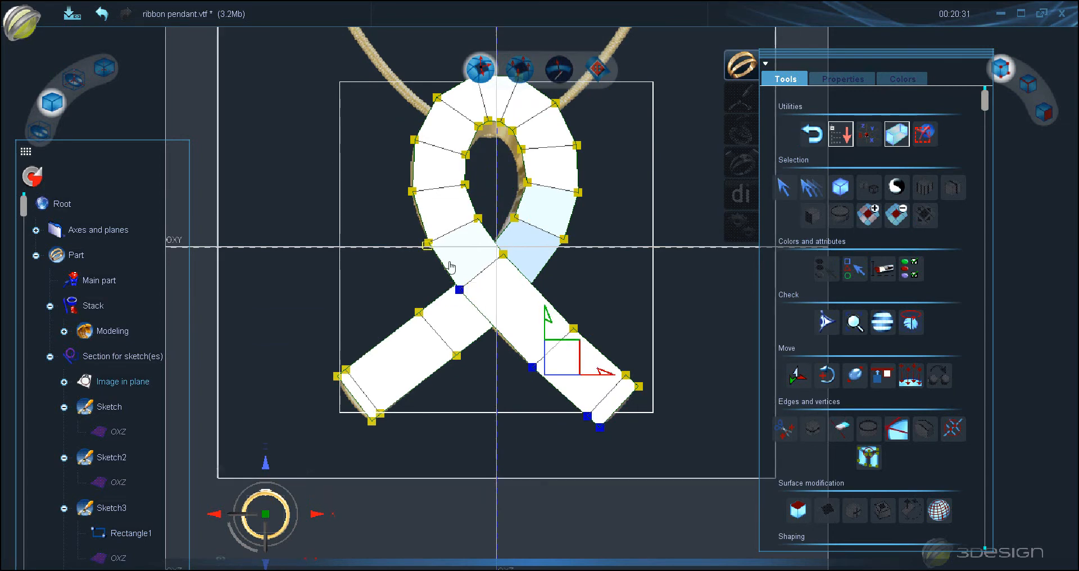
left_click(449, 262, "ctrl")
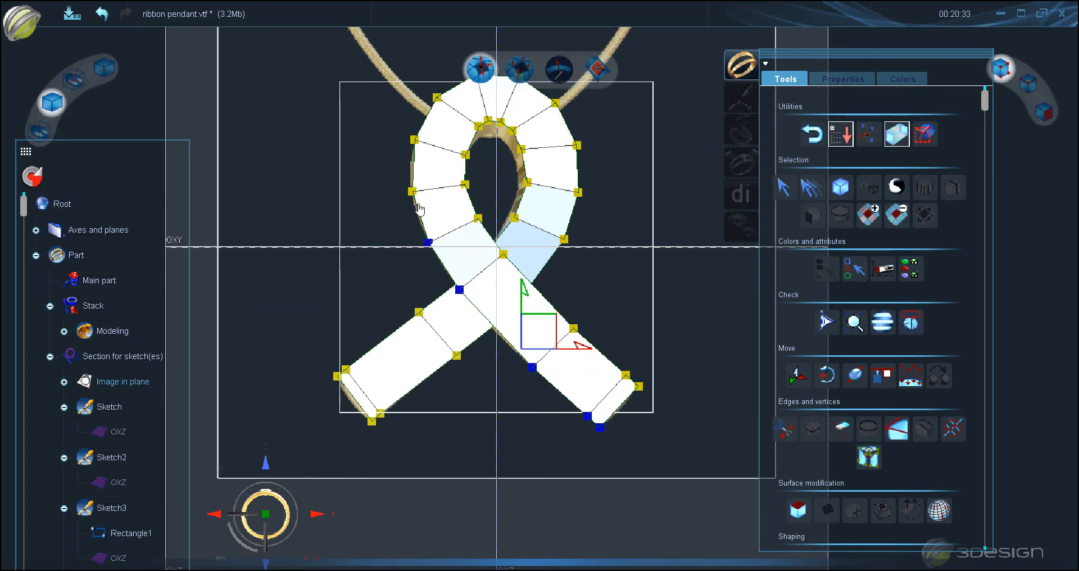
left_click_drag(393, 174, 419, 205, "ctrl")
left_click_drag(392, 122, 431, 165, "ctrl")
middle_click_drag(449, 215, 459, 319)
left_click_drag(426, 181, 457, 217, "ctrl")
left_click_drag(460, 152, 503, 186, "ctrl")
left_click_drag(511, 152, 578, 219, "ctrl")
left_click_drag(577, 230, 601, 273, "ctrl")
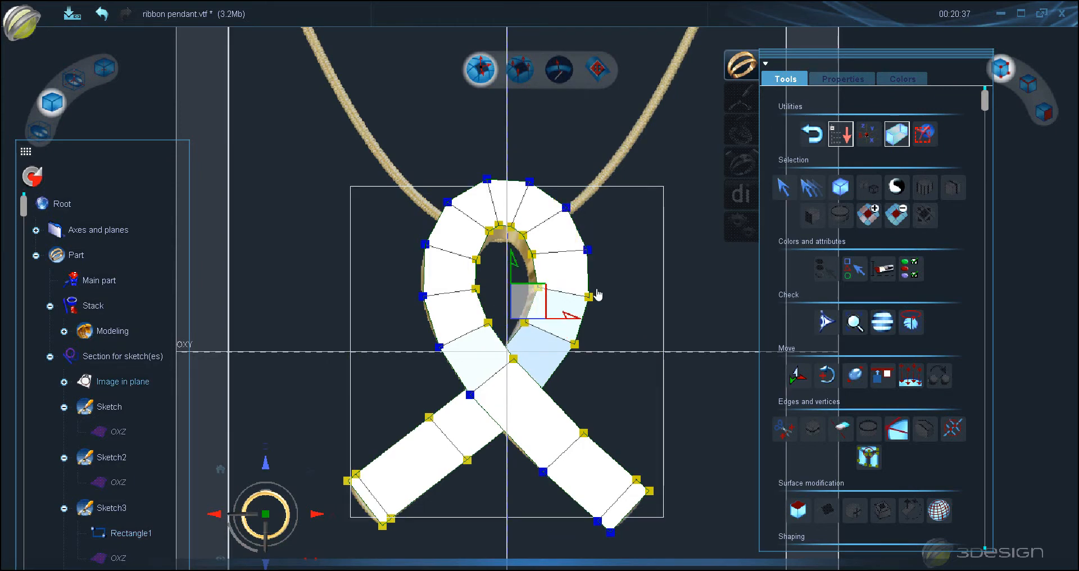
left_click_drag(593, 360, 569, 328, "ctrl")
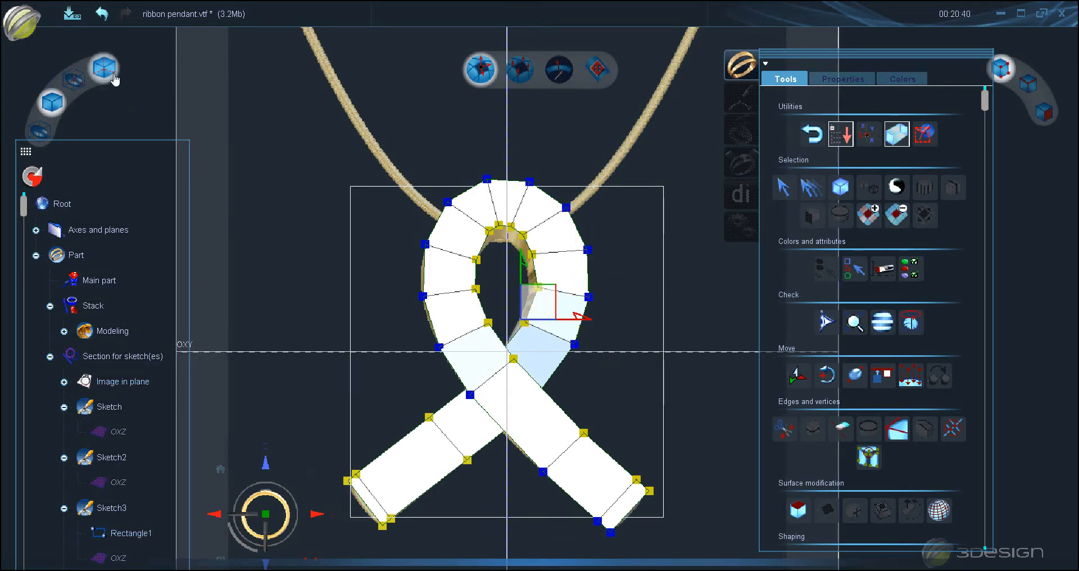
- Add the hidden vertex behind the crossing and the back tail's lower border vertices to the selection
scroll(581, 403, "up", 1)
middle_click_drag(597, 394, 592, 247)
scroll(561, 296, "up", 3)
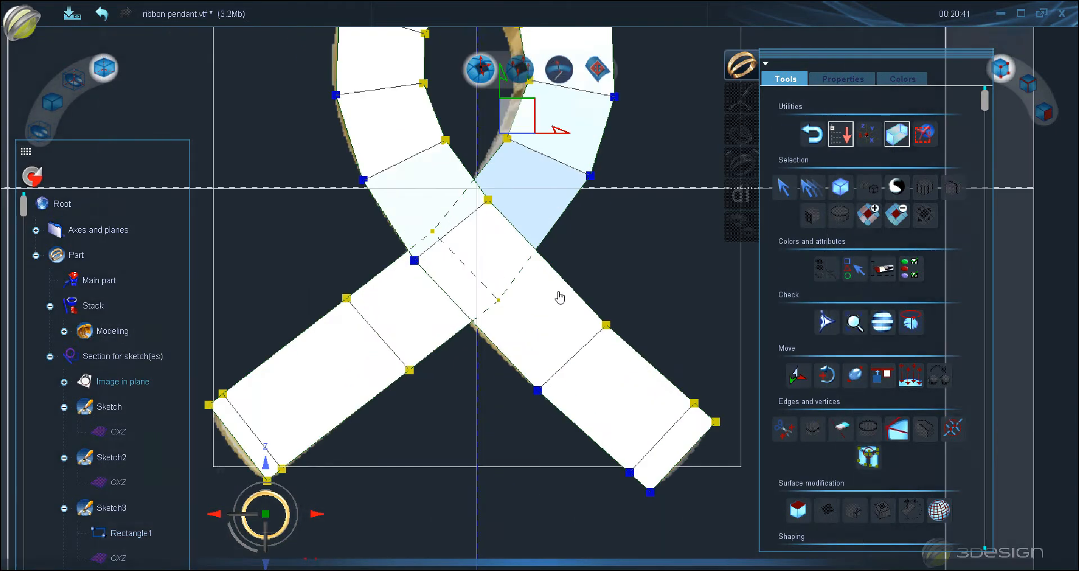
left_click_drag(468, 288, 512, 321, "ctrl")
scroll(525, 330, "down", 1)
middle_click_drag(525, 330, 585, 294)
left_click_drag(416, 325, 486, 360, "ctrl")
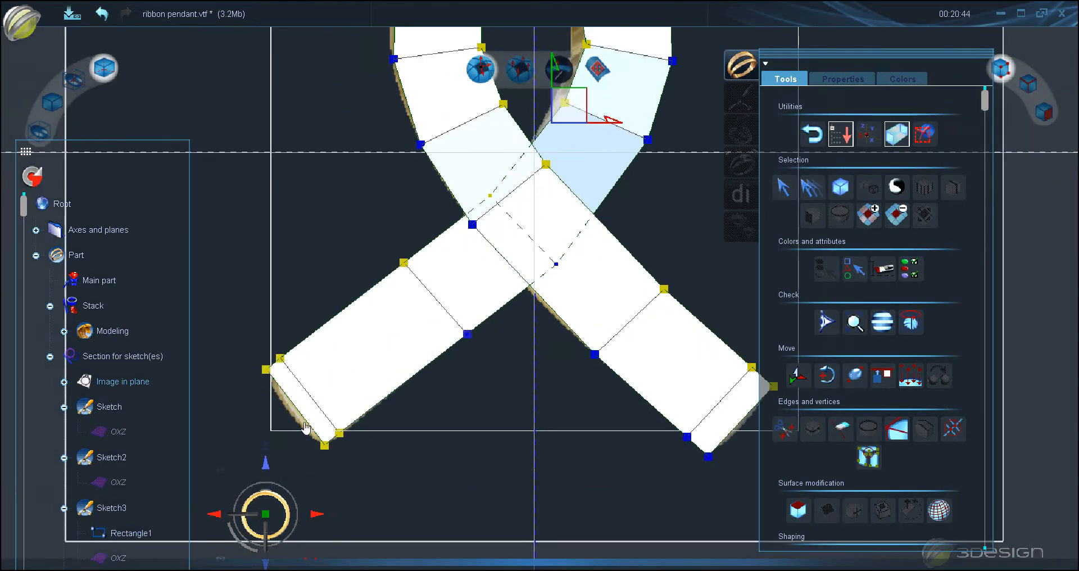
left_click_drag(304, 417, 389, 477, "ctrl")
scroll(648, 375, "down", 2)
middle_click_drag(635, 309, 635, 361)
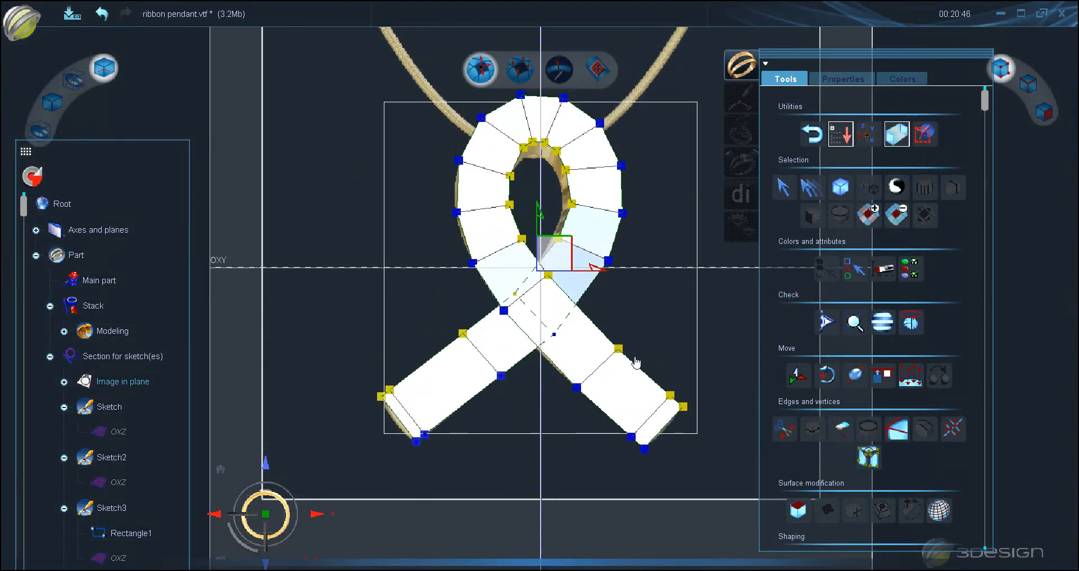
- View the ribbon at an angle and move the selected border vertices slightly in depth to tilt its surface
right_click_drag(635, 362, 574, 263)
middle_click_drag(571, 242, 528, 299)
left_click_drag(530, 223, 536, 234)
- Examine the ribbon's crossing and overlapping tails from several angles and close up
middle_click_drag(562, 305, 619, 477)
middle_click_drag(440, 211, 506, 385)
left_click(1028, 85)
left_click(1047, 114)
scroll(568, 239, "up", 3)
middle_click_drag(566, 239, 539, 339)
scroll(533, 265, "up", 3)
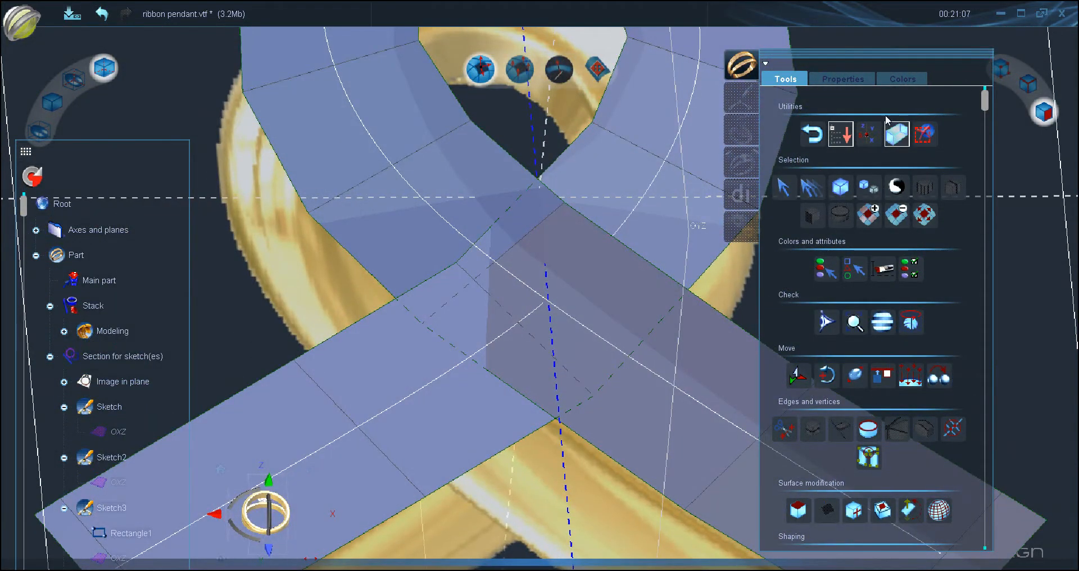
left_click(105, 68)
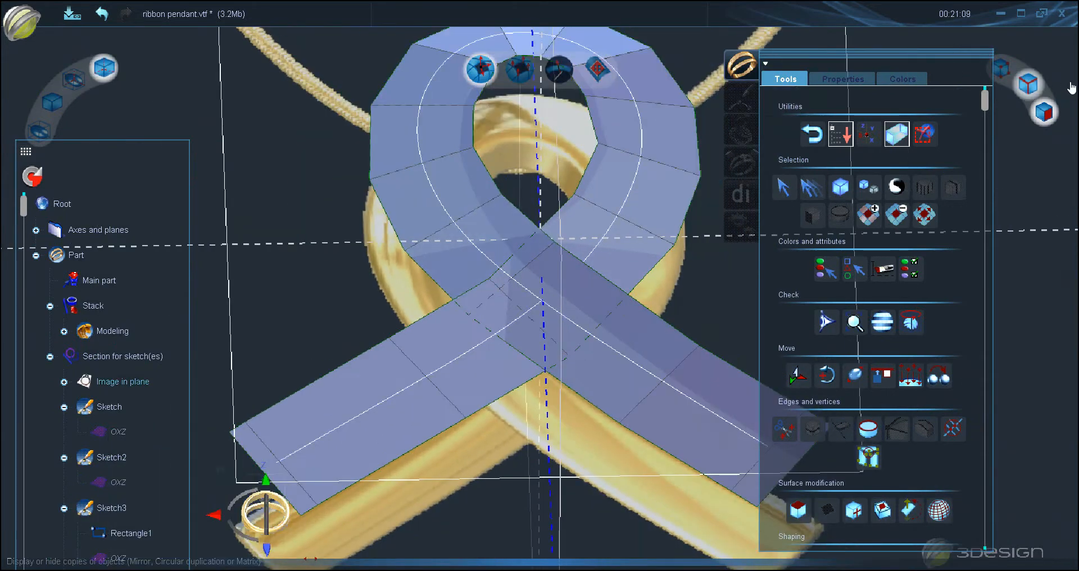
- Select all the back tail's vertices from the crossing to its end and move them slightly in depth
left_click(1016, 71)
left_click(1001, 68)
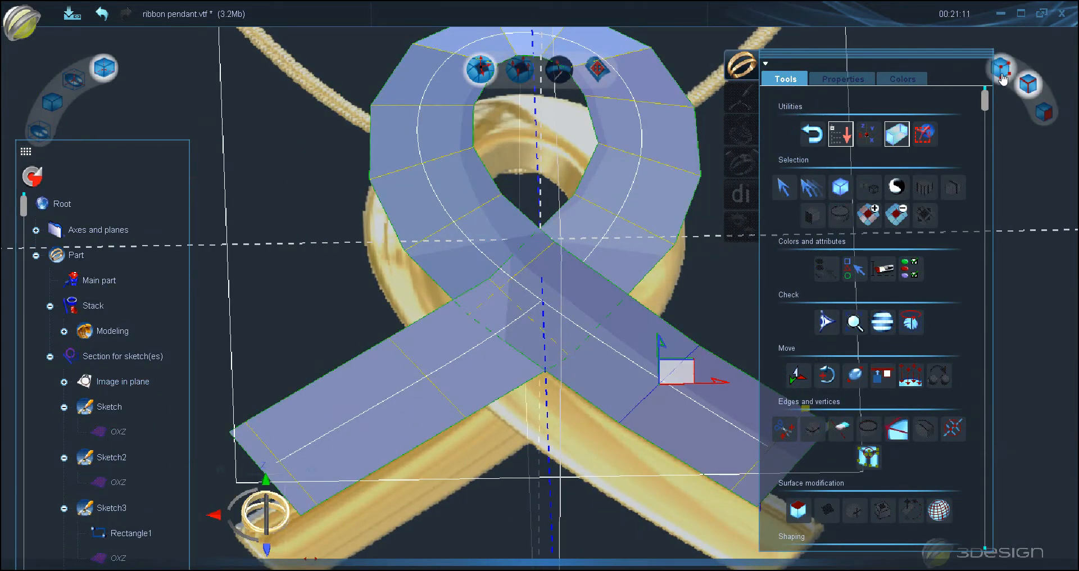
left_click(388, 337)
left_click(466, 418, "ctrl")
left_click(489, 278, "ctrl")
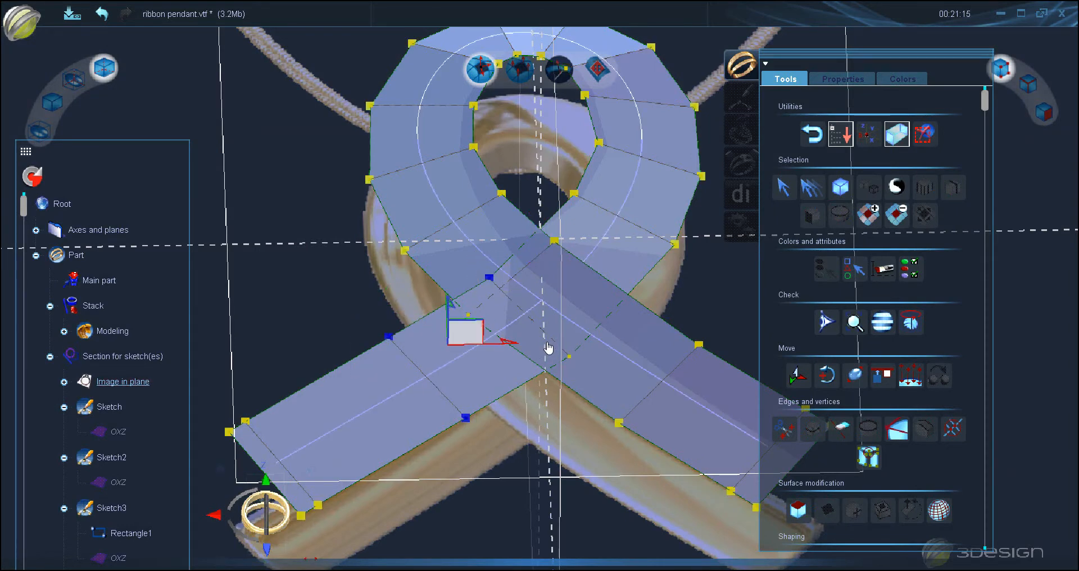
scroll(524, 399, "down", 3)
left_click_drag(329, 351, 455, 444, "ctrl")
middle_click_drag(502, 425, 455, 315)
left_click_drag(433, 279, 430, 281)
middle_click_drag(437, 265, 304, 302)
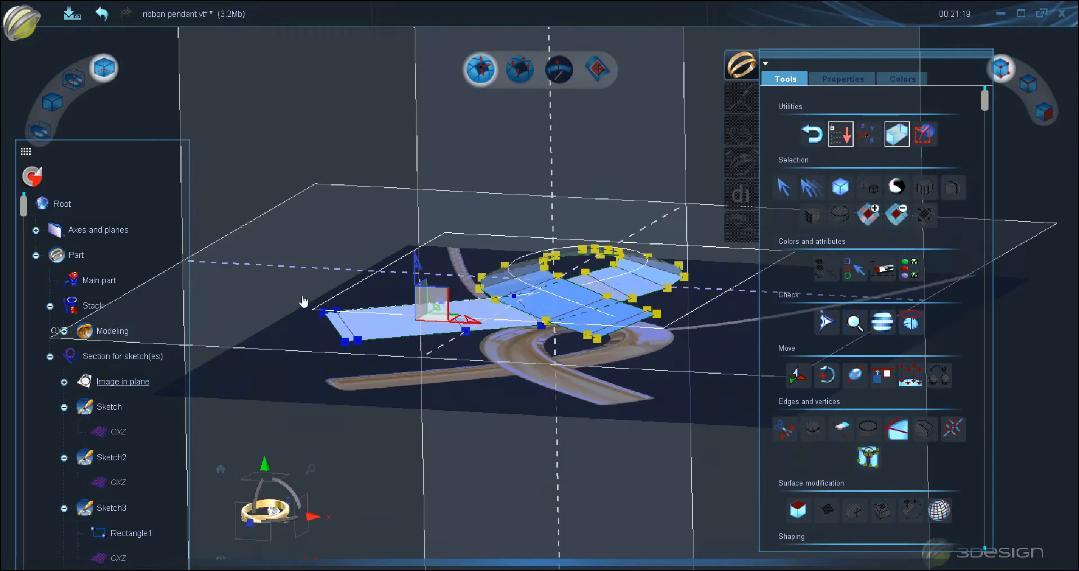
- Move the vertex pair midway along the back tail about 0.11 mm in depth and return to face selection
mouse_move(457, 382)
middle_mouse_down()
mouse_move(427, 278)
mouse_move(450, 315)
mouse_move(458, 284)
middle_mouse_up()
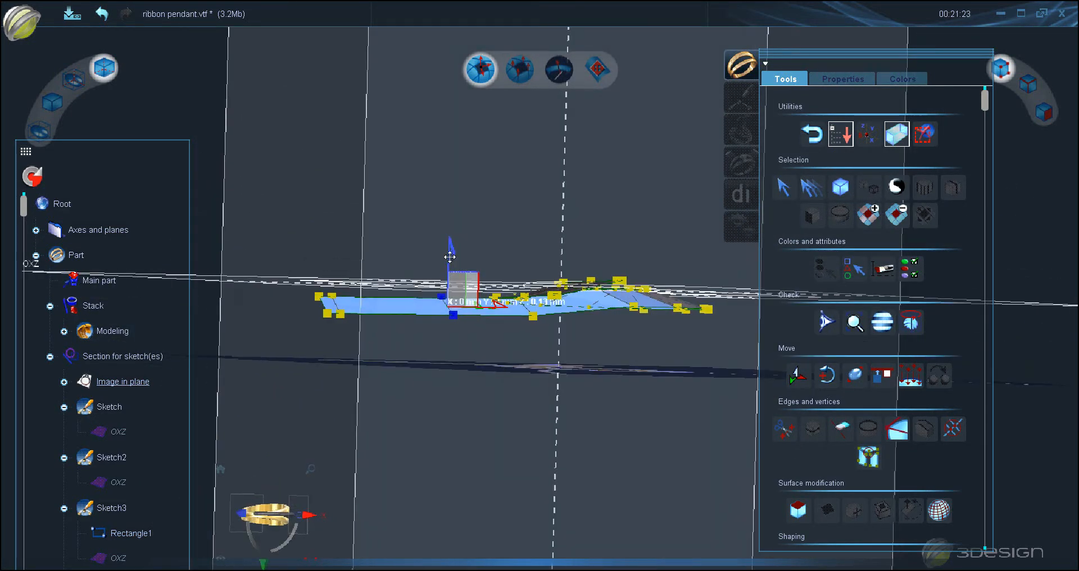
left_click(1061, 112)
middle_click_drag(511, 255, 614, 322)
scroll(615, 322, "down", 2)
left_click(274, 490)
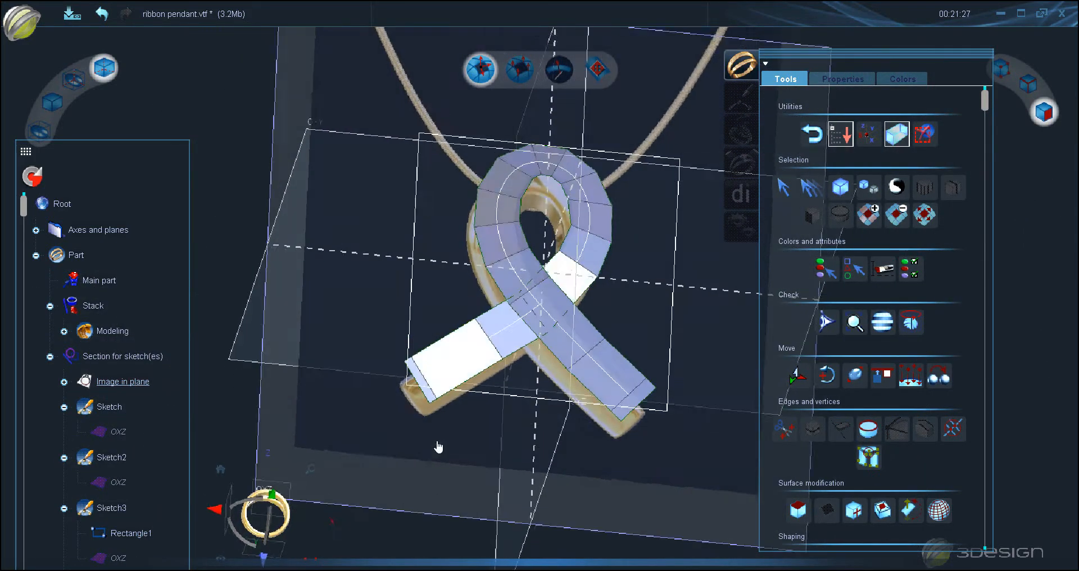
- Examine the flat ribbon's crossing and tails close up and from the front against the reference image
scroll(537, 385, "up", 8)
middle_click_drag(537, 380, 490, 343)
scroll(504, 324, "down", 6)
left_click(261, 490)
scroll(473, 417, "down", 2)
scroll(514, 374, "up", 2)
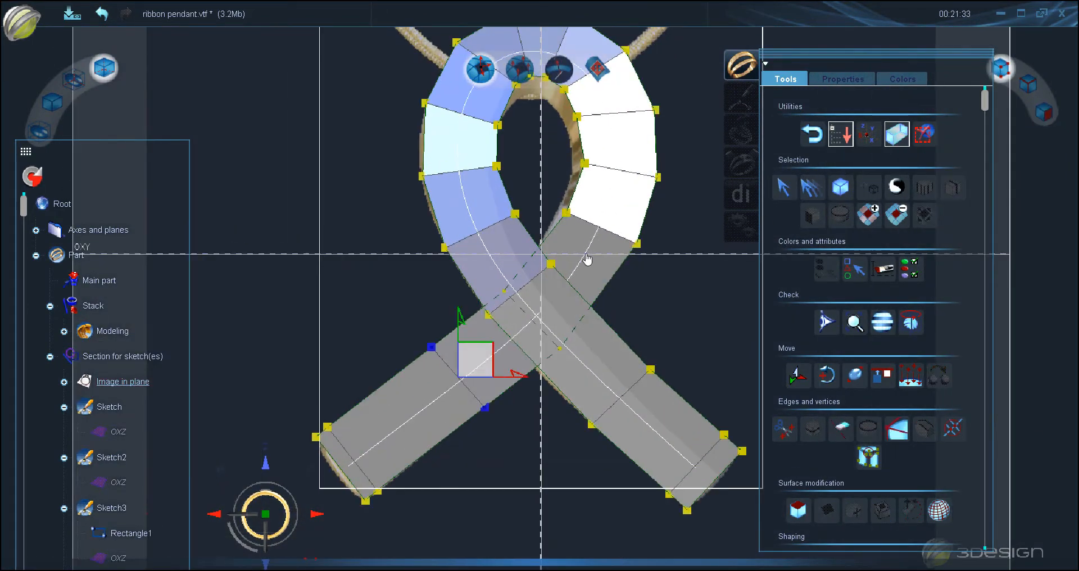
scroll(489, 337, "down", 2)
scroll(418, 218, "down", 2)
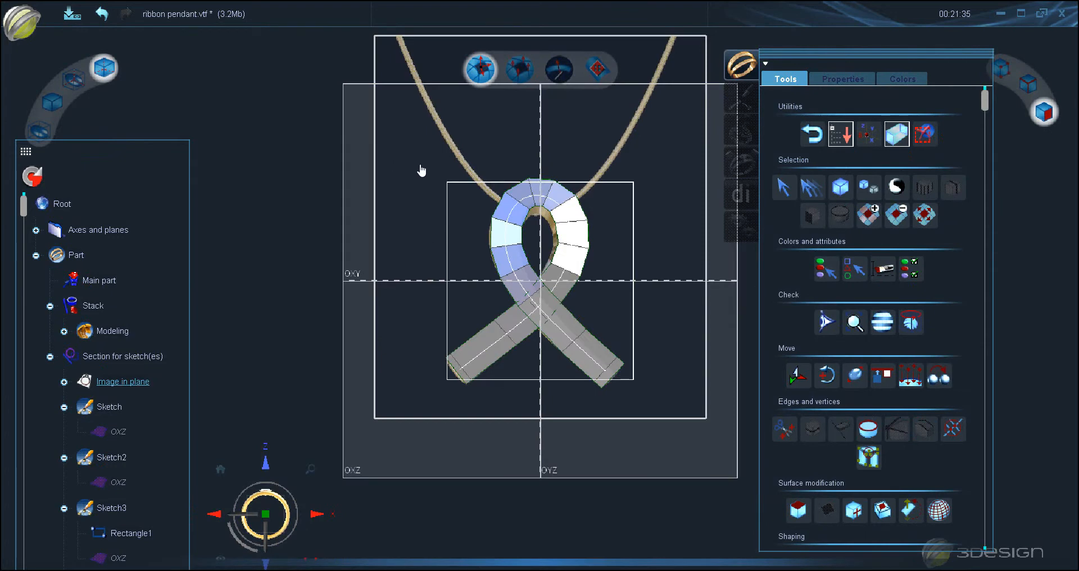
scroll(422, 171, "up", 2)
- Select all the ribbon's faces and thicken them with the Shell tool, using a thickness of -2 mm
left_click_drag(714, 481, 814, 554)
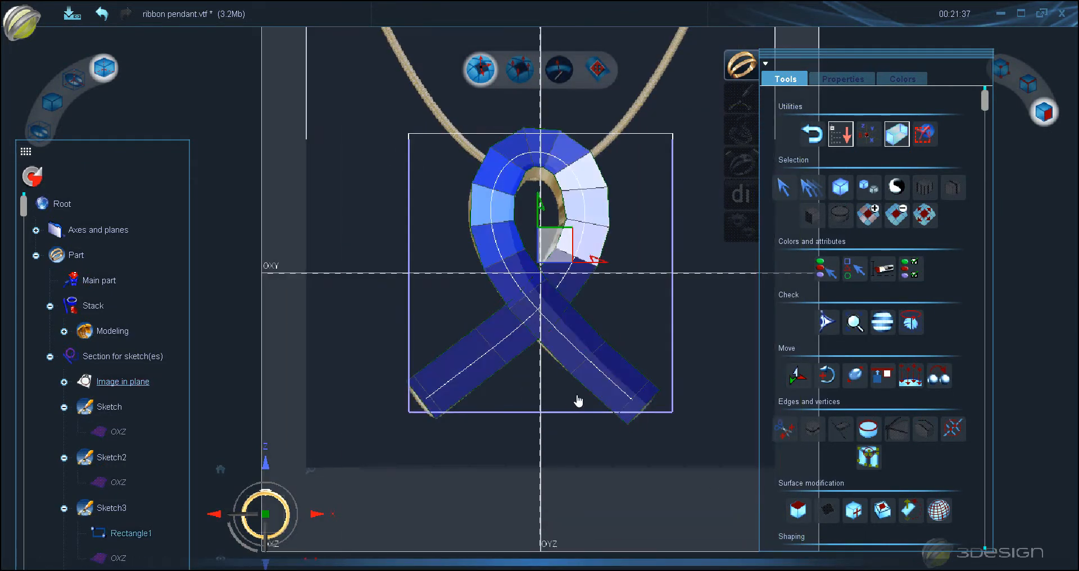
middle_click_drag(579, 400, 686, 164)
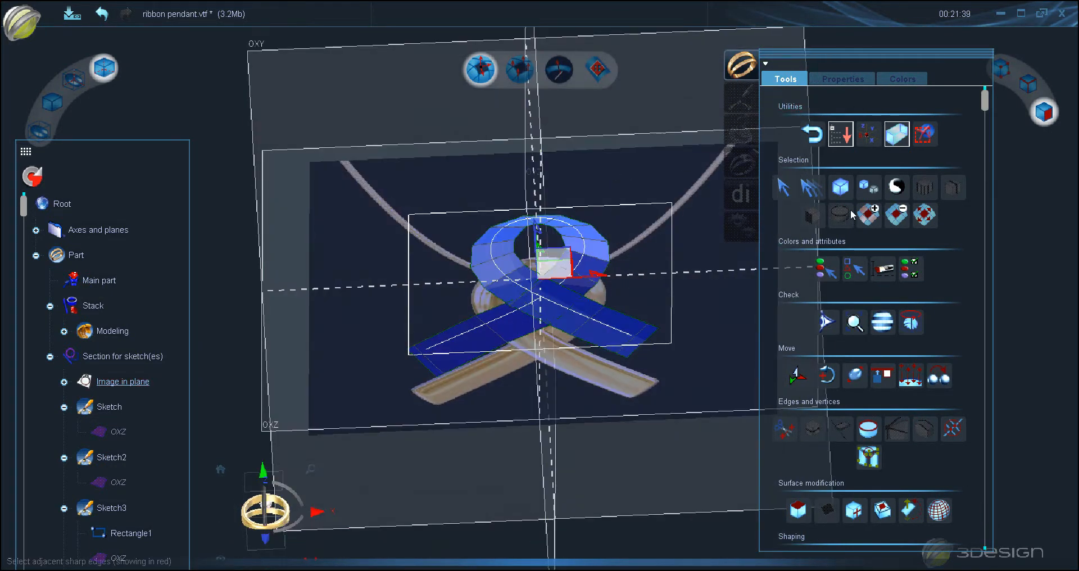
scroll(869, 369, "down", 3)
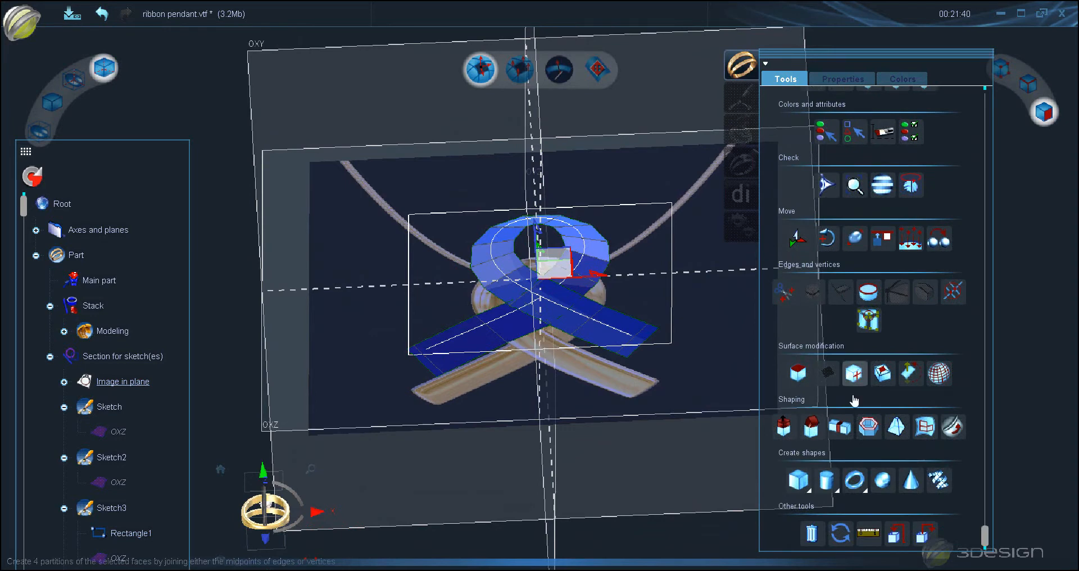
left_click(867, 427)
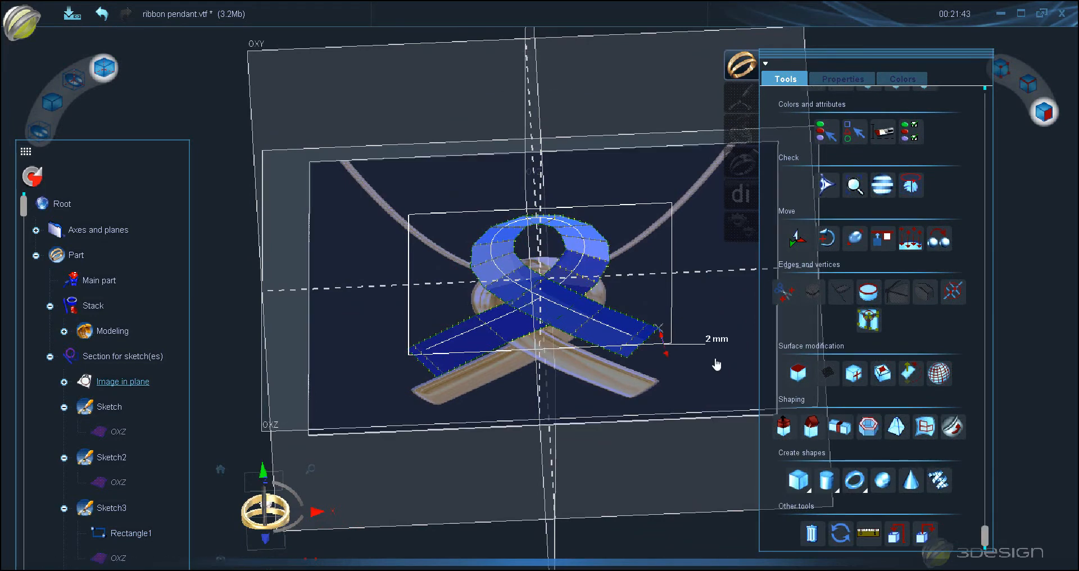
middle_click_drag(714, 363, 622, 292)
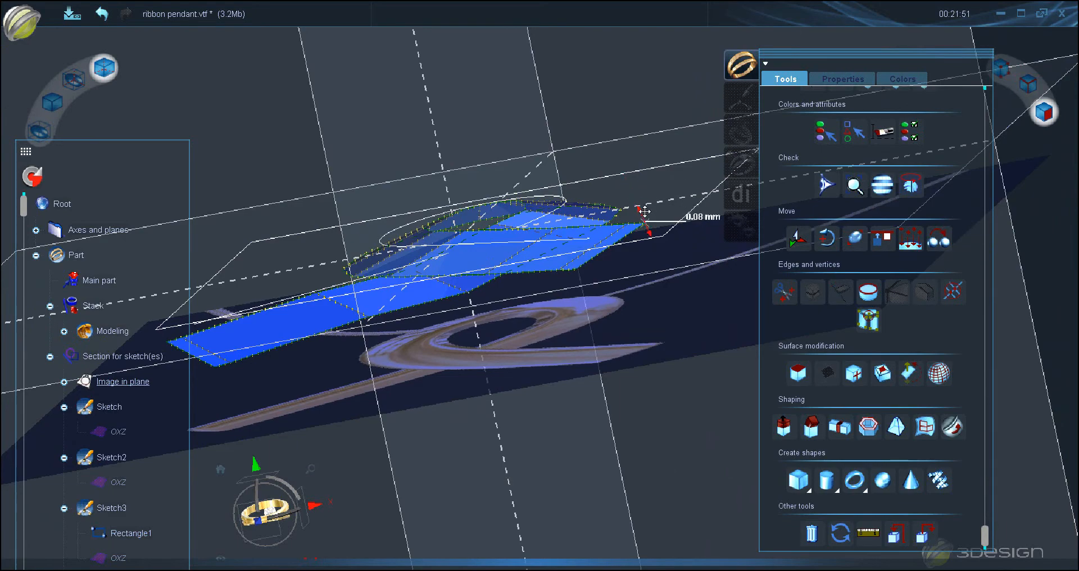
middle_click_drag(655, 240, 453, 365)
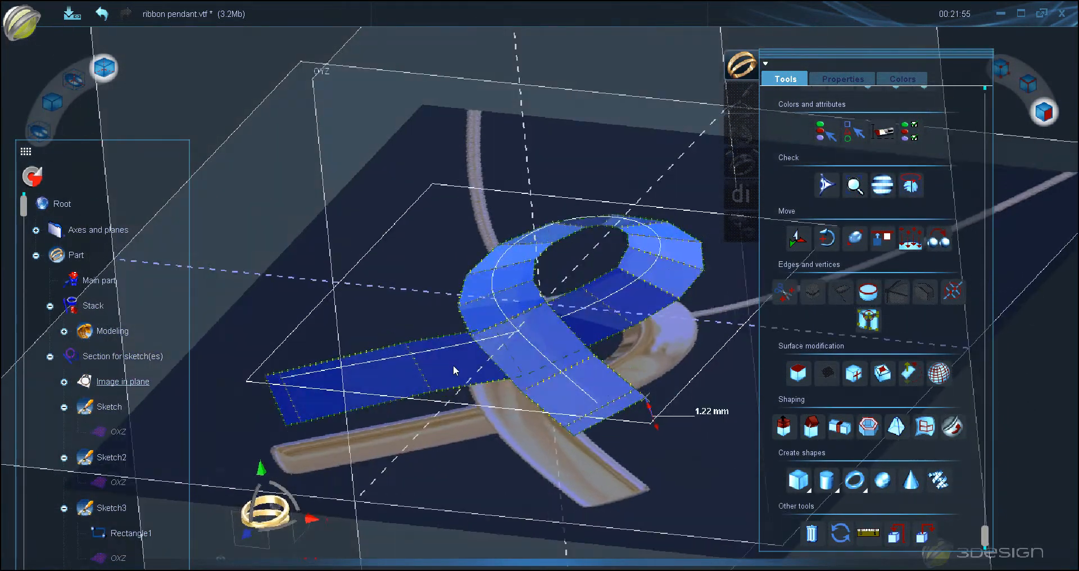
middle_click_drag(593, 348, 582, 308)
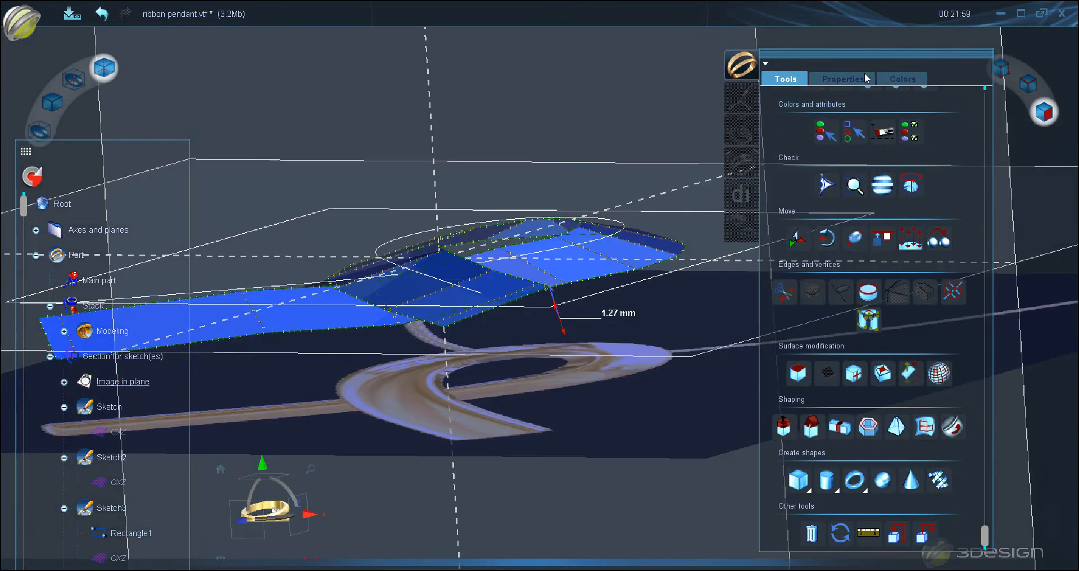
left_click(832, 85)
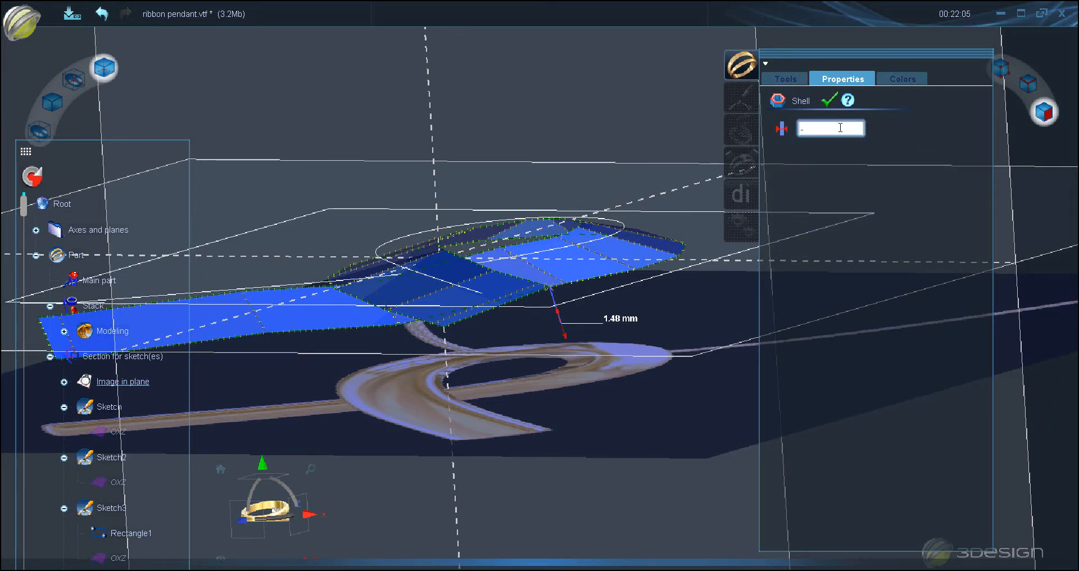
type("-2")
key("Return")
left_click(829, 102)
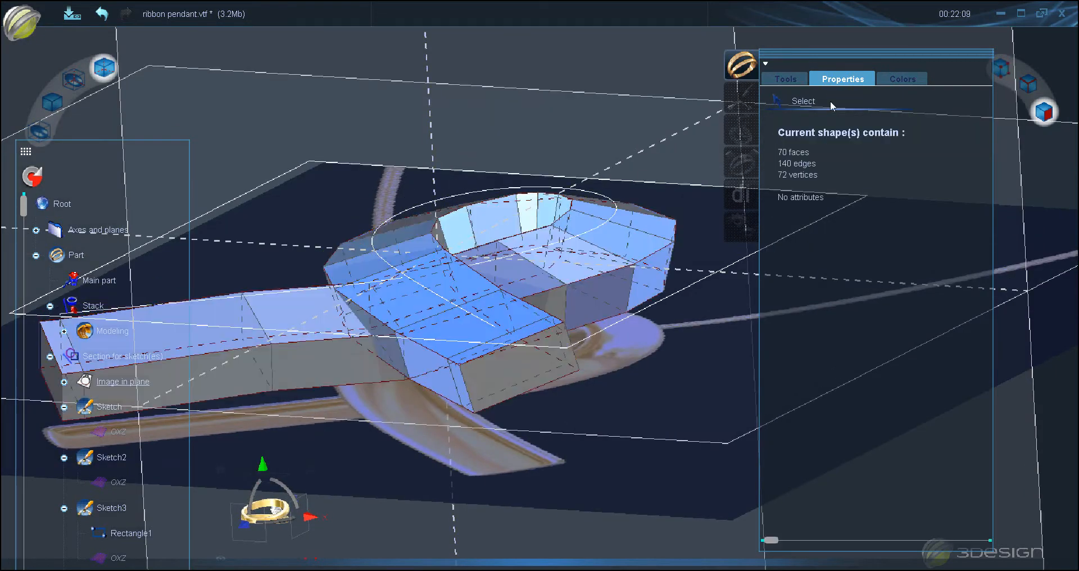
- Show the thickened ribbon as a smoothed surface and compare it with the reference image from the front
middle_click_drag(350, 397, 582, 461)
left_click(73, 81)
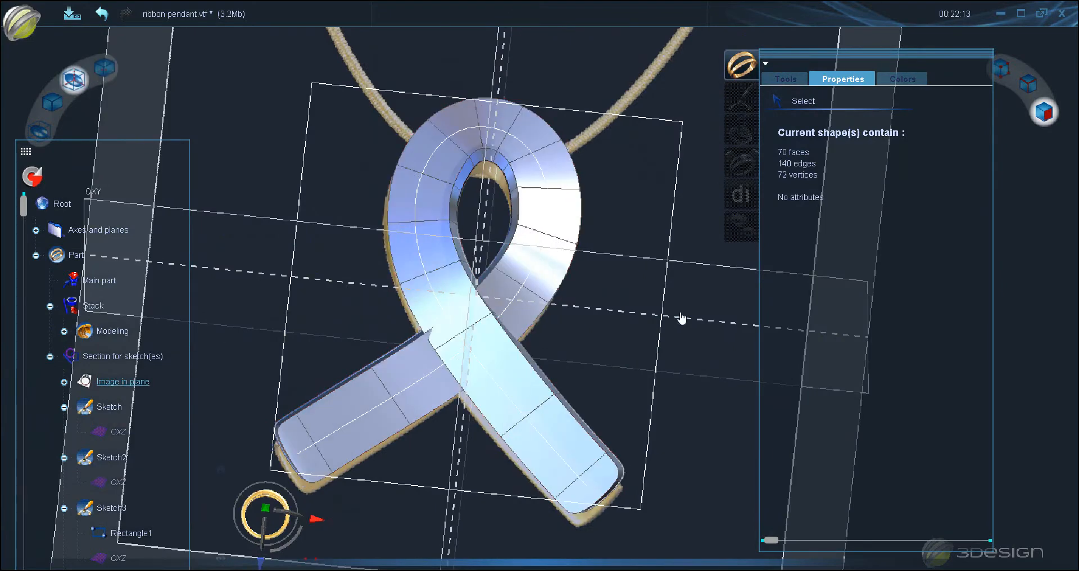
middle_click_drag(682, 316, 607, 341)
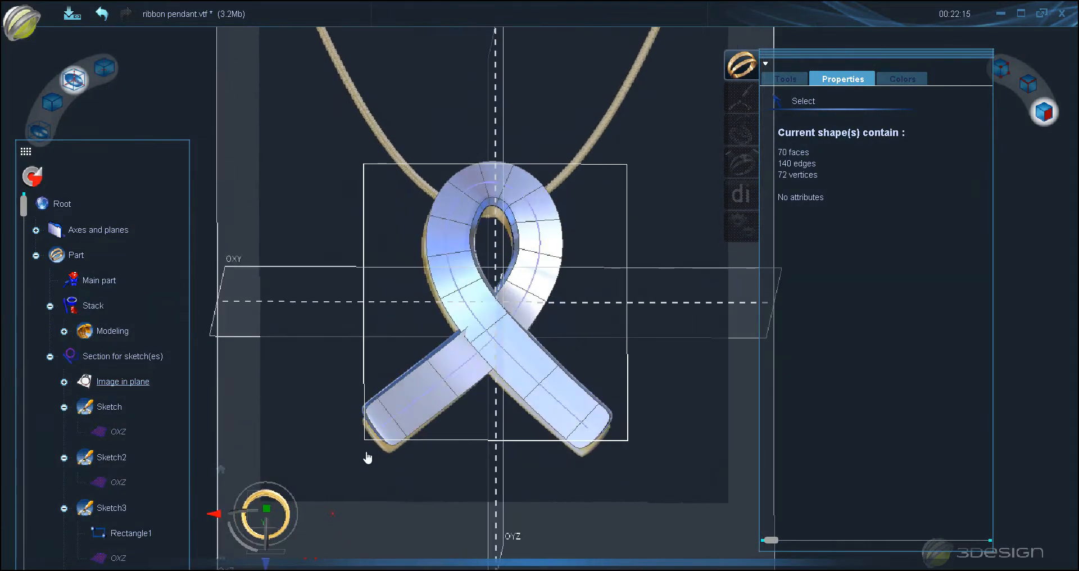
left_click(269, 518)
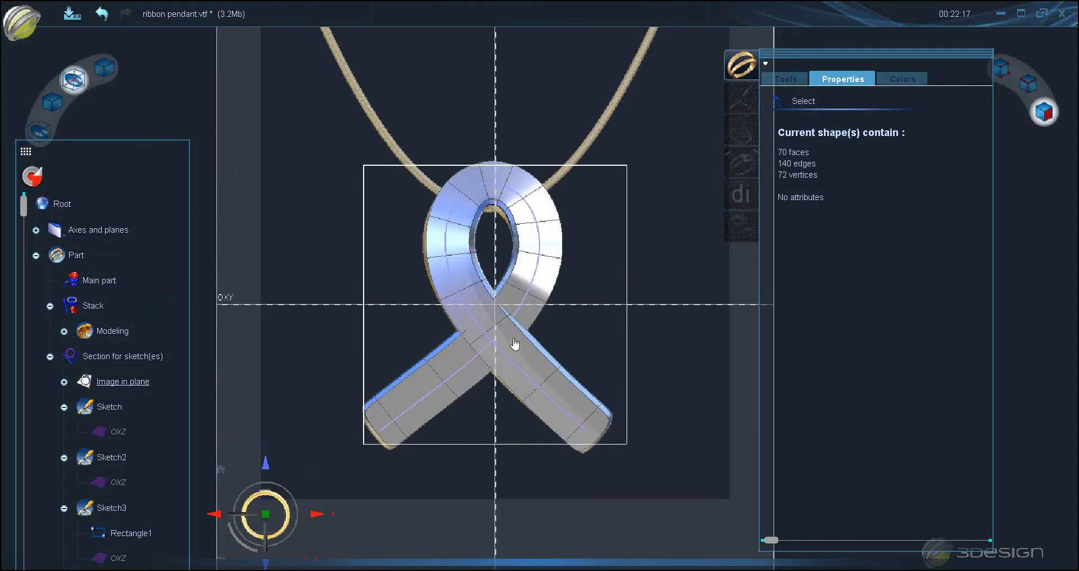
left_click(786, 79)
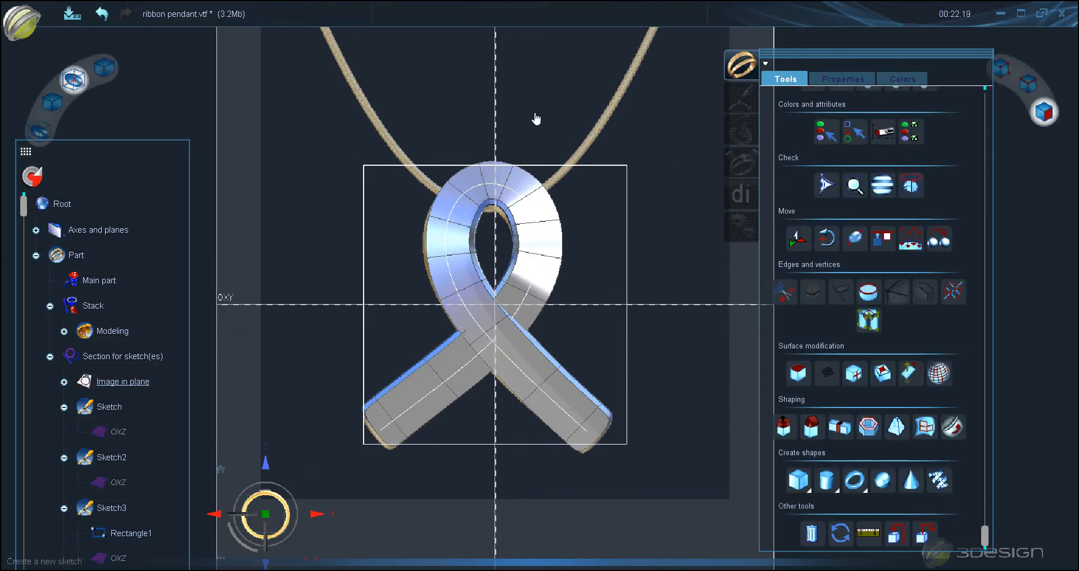
- Examine the thickened ribbon's sharp edges and sides from several angles, in both control-mesh and smoothed display
left_click(56, 102)
middle_click_drag(469, 227, 393, 386)
scroll(607, 219, "up", 5)
scroll(272, 399, "up", 3)
middle_click_drag(273, 399, 639, 187)
middle_click_drag(390, 304, 413, 444)
scroll(536, 340, "down", 4)
left_click(265, 495)
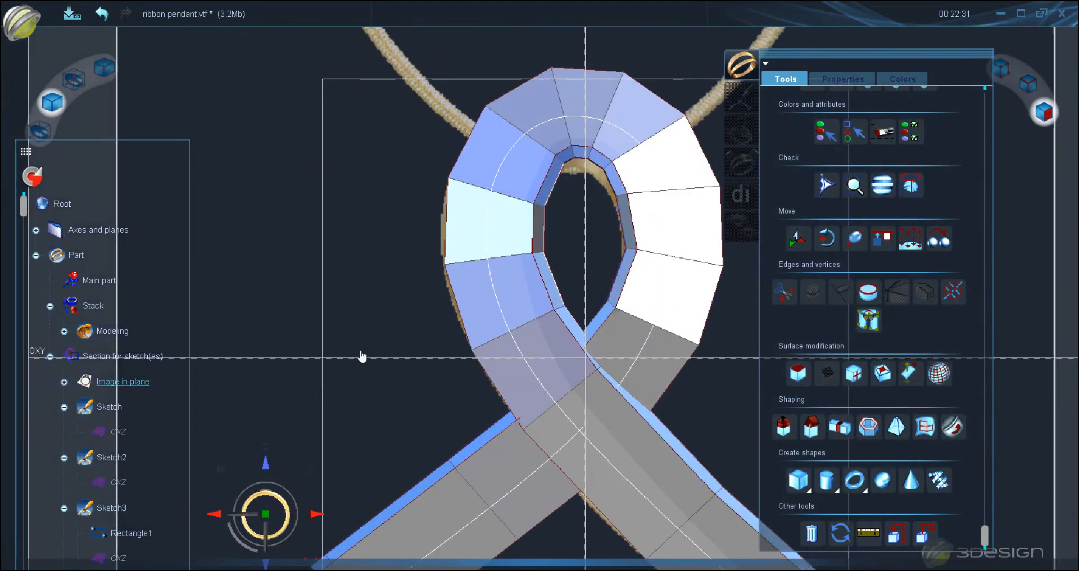
scroll(362, 355, "down", 3)
left_click(78, 80)
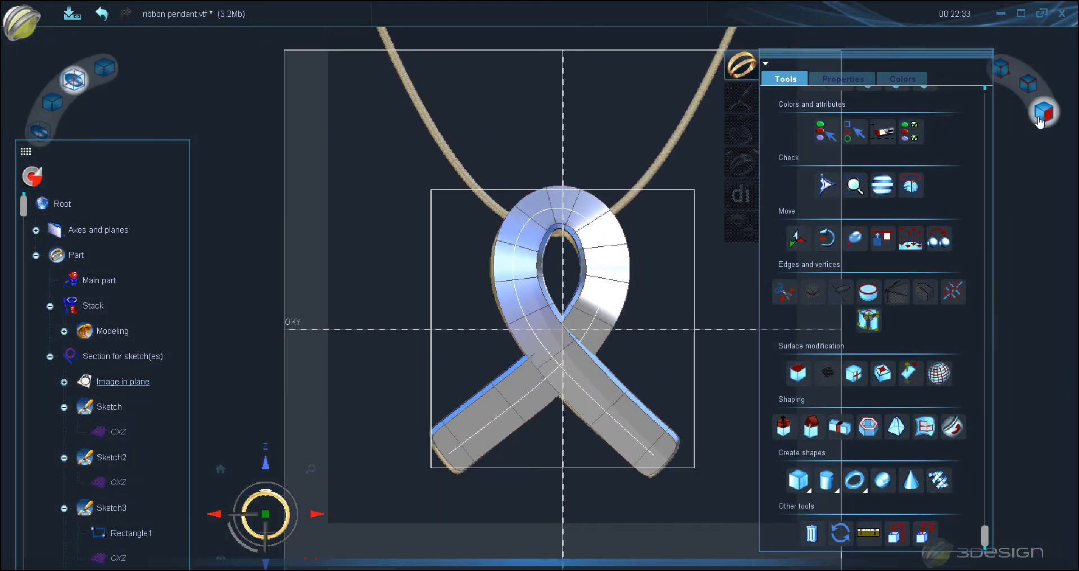
middle_click_drag(551, 369, 522, 358)
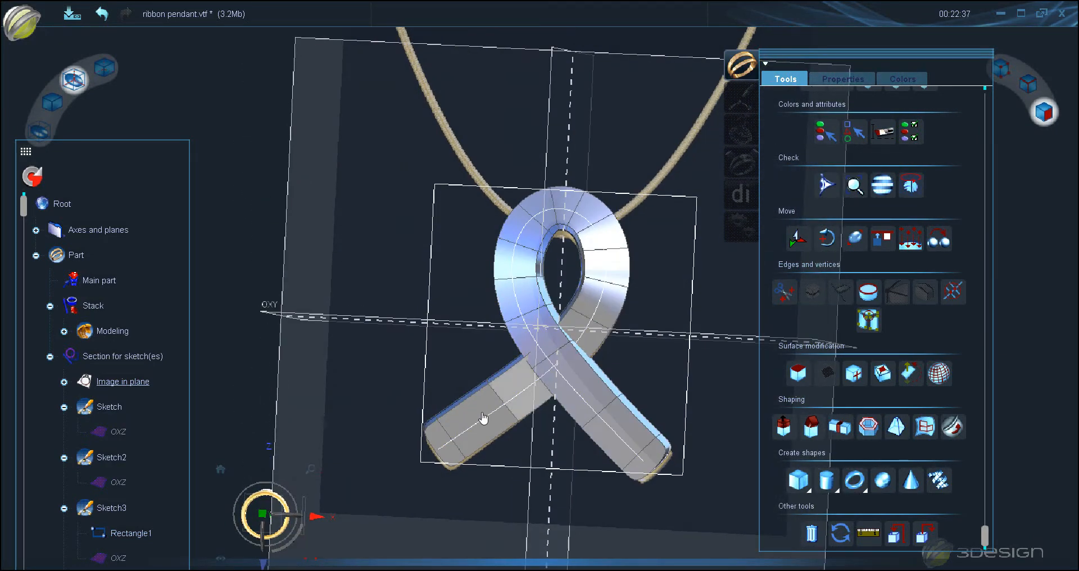
left_click_drag(259, 524, 397, 235)
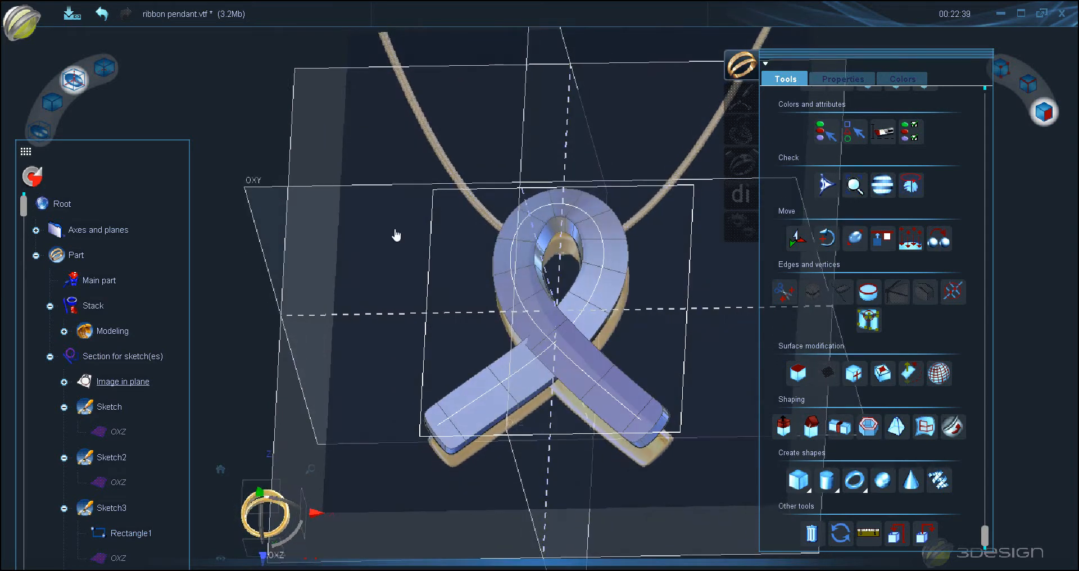
- Show the control mesh, select all the ribbon's edges and turn its sharp edges into smooth ones
left_click(59, 104)
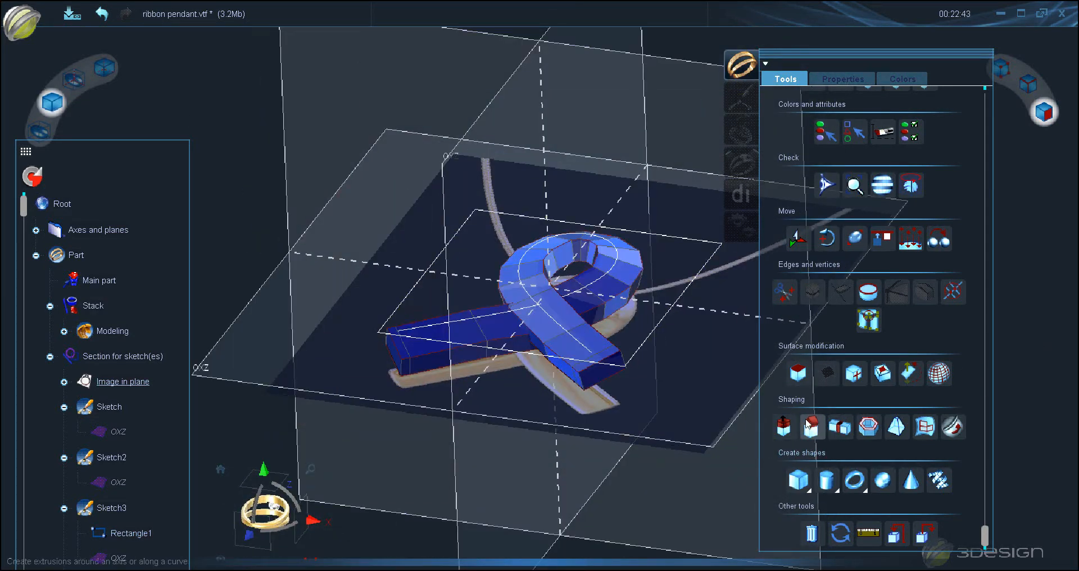
left_click(1041, 85)
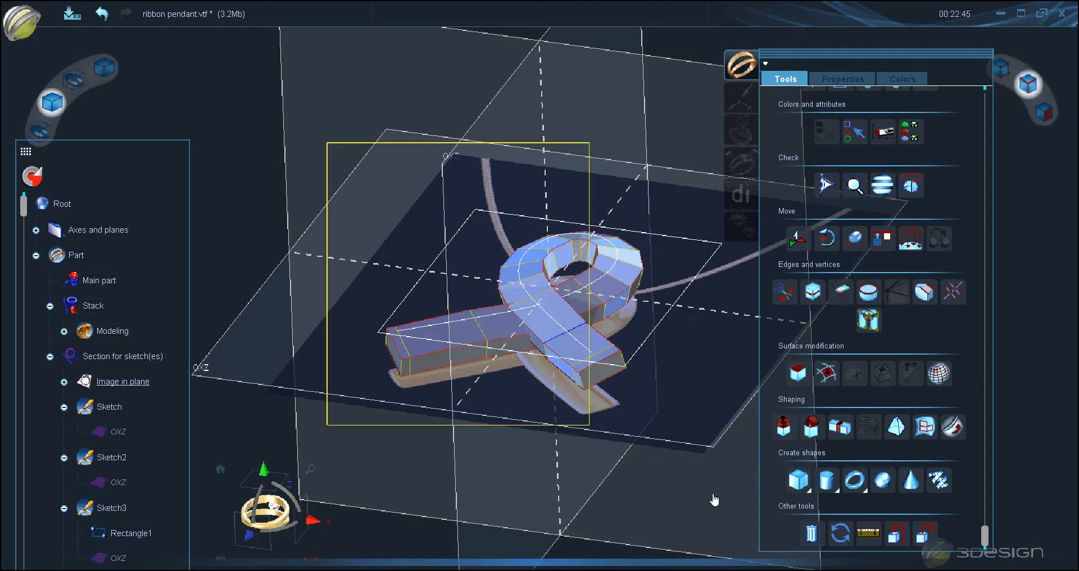
left_click(873, 296)
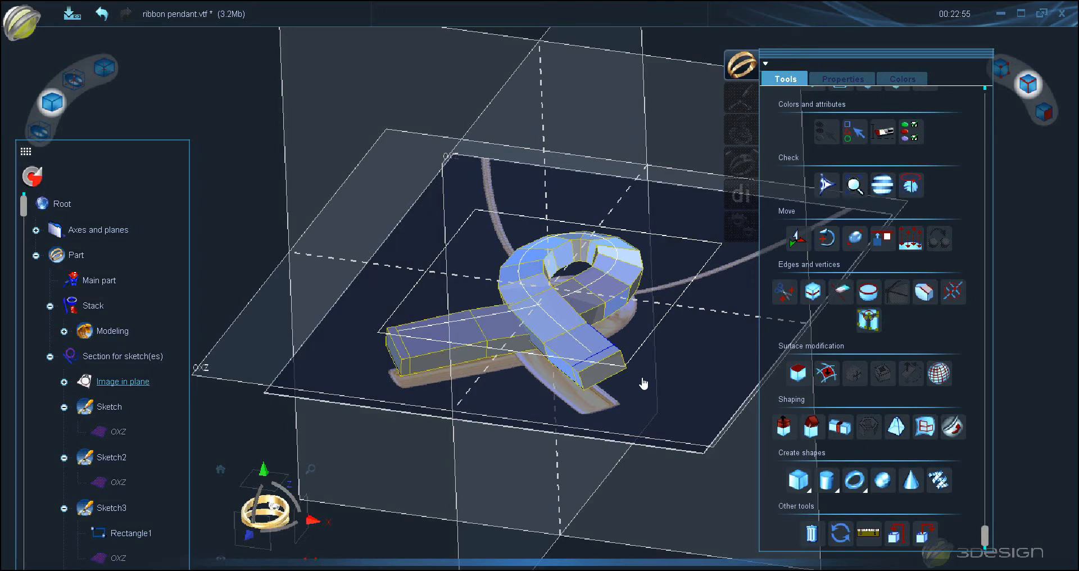
- Examine the rounded ribbon in smoothed display at an angle and from the front against the reference image
scroll(643, 384, "down", 1)
middle_click_drag(643, 383, 224, 63)
scroll(593, 310, "up", 4)
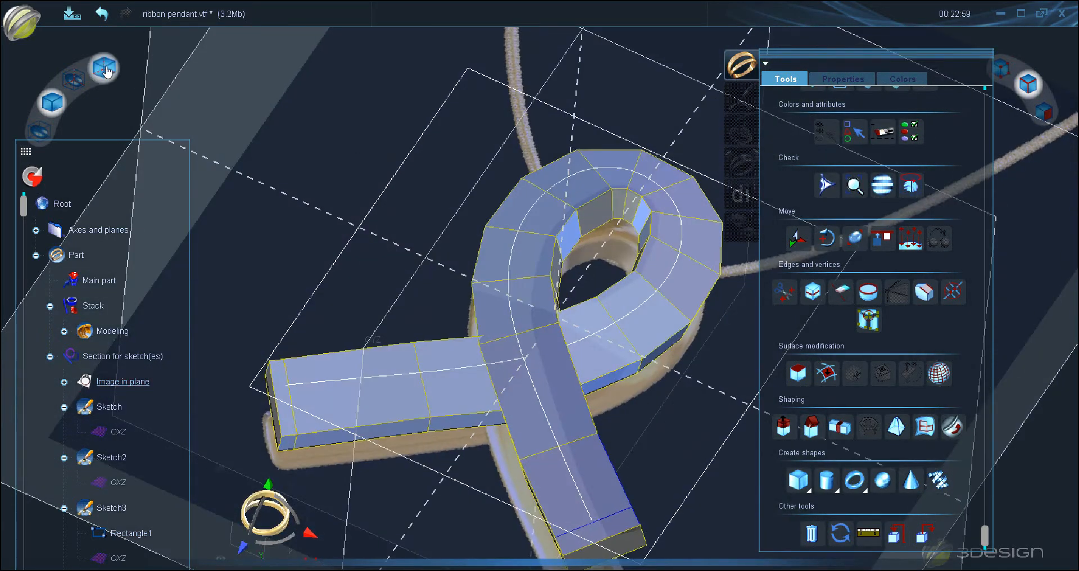
left_click(76, 81)
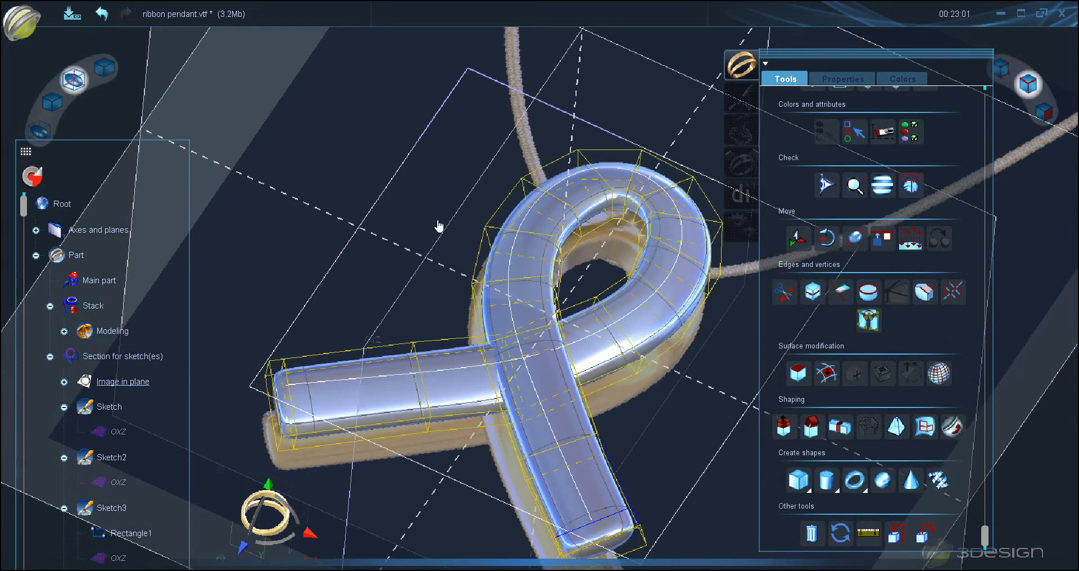
middle_click_drag(439, 229, 270, 556)
scroll(271, 559, "down", 3)
left_click(283, 515)
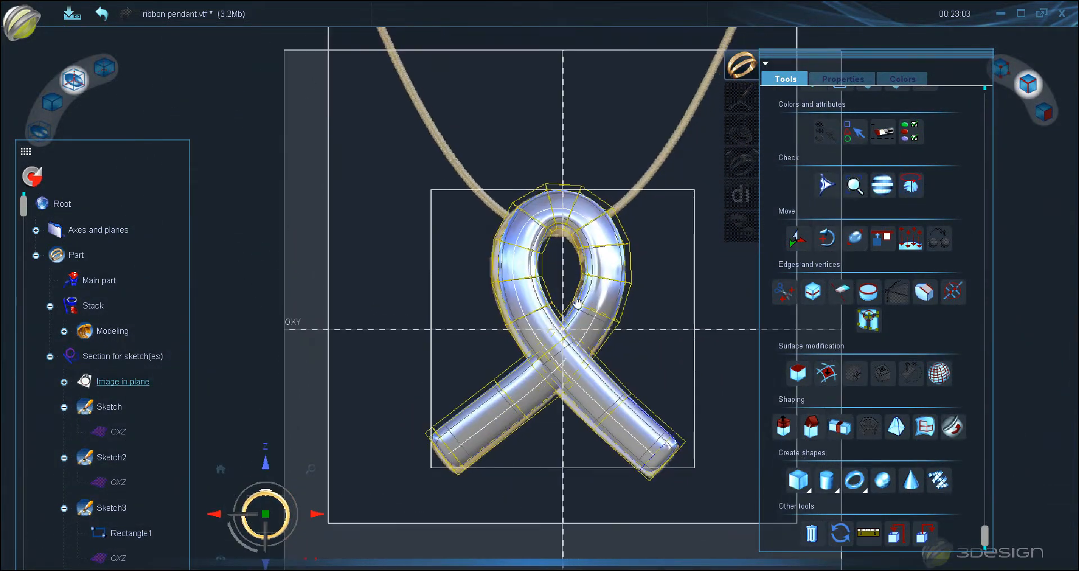
scroll(582, 298, "up", 3)
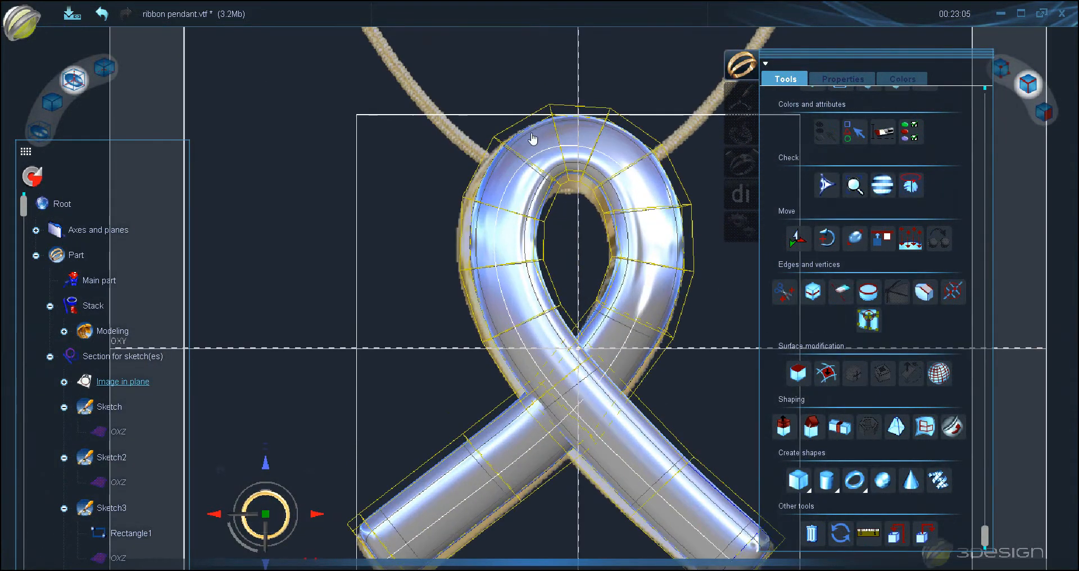
scroll(663, 209, "down", 2)
scroll(664, 209, "up", 3)
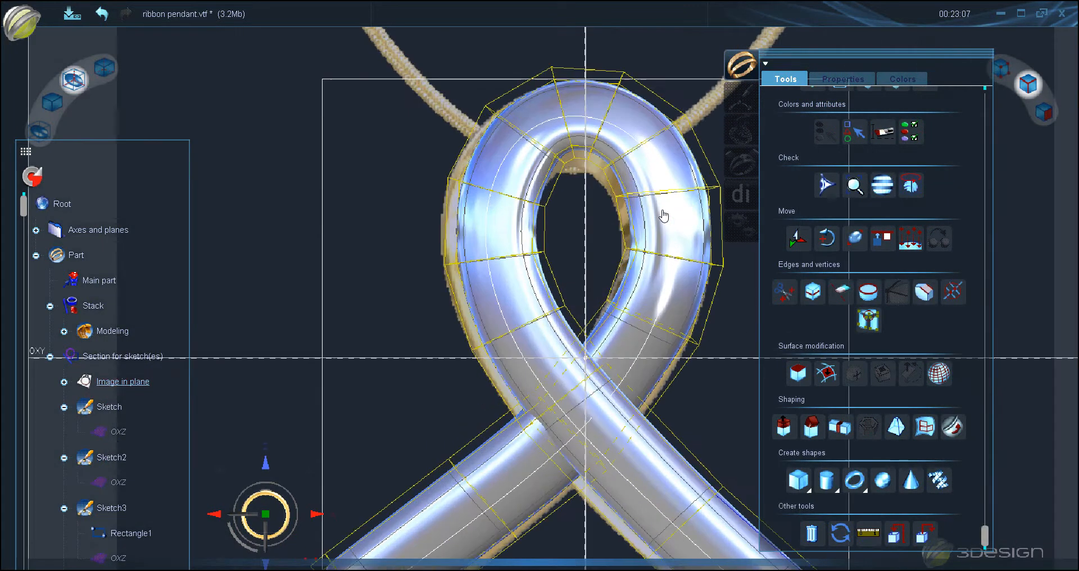
scroll(634, 247, "down", 1)
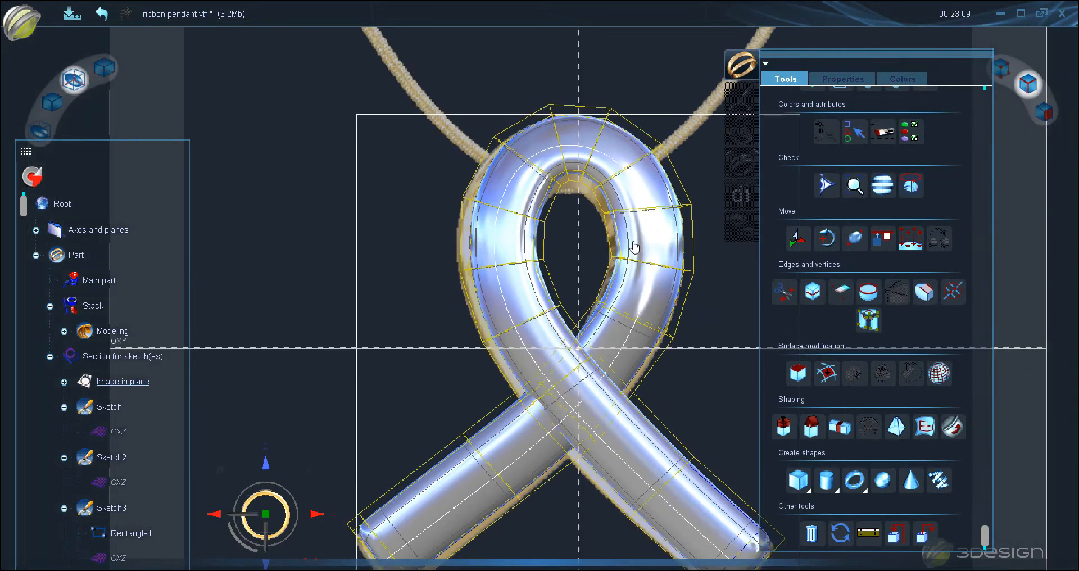
- Move three vertex sections on the loop's left side slightly outward to match the reference image and return to control-mesh display
left_click(1005, 60)
left_click_drag(433, 254, 570, 285)
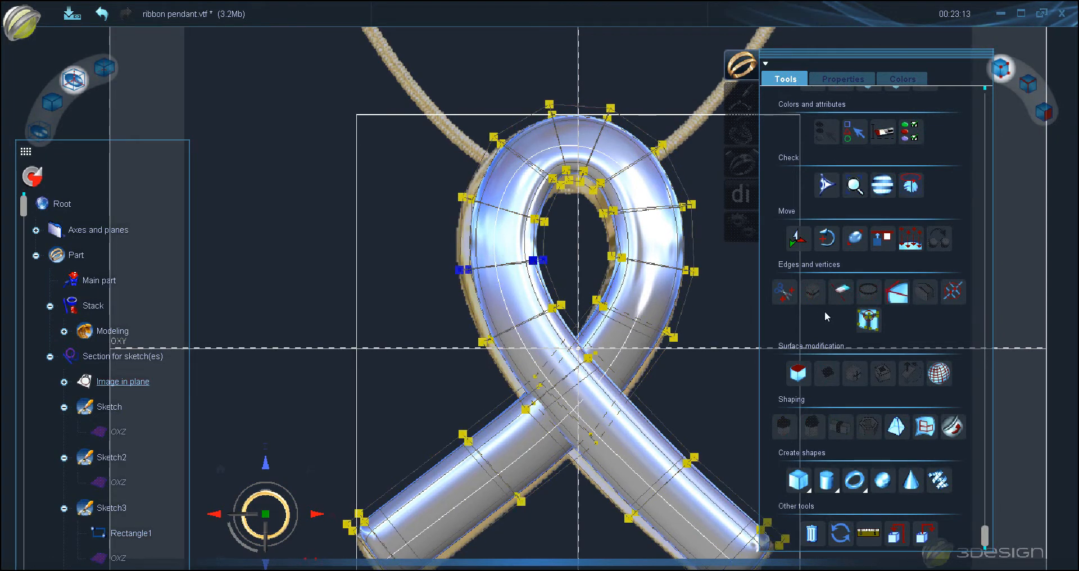
left_click(798, 247)
left_click_drag(519, 253, 508, 255)
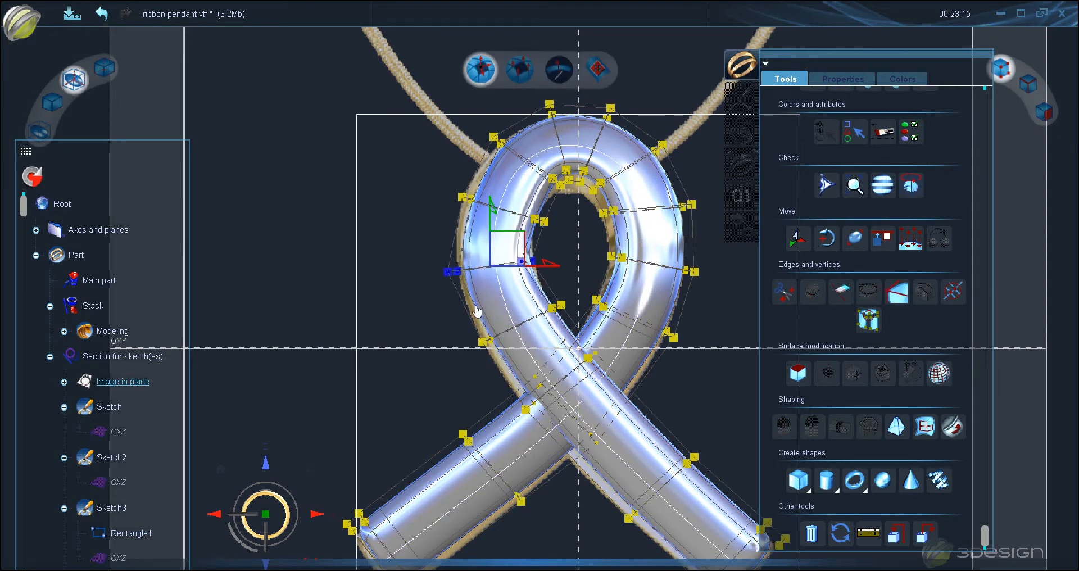
left_click_drag(584, 356, 584, 356)
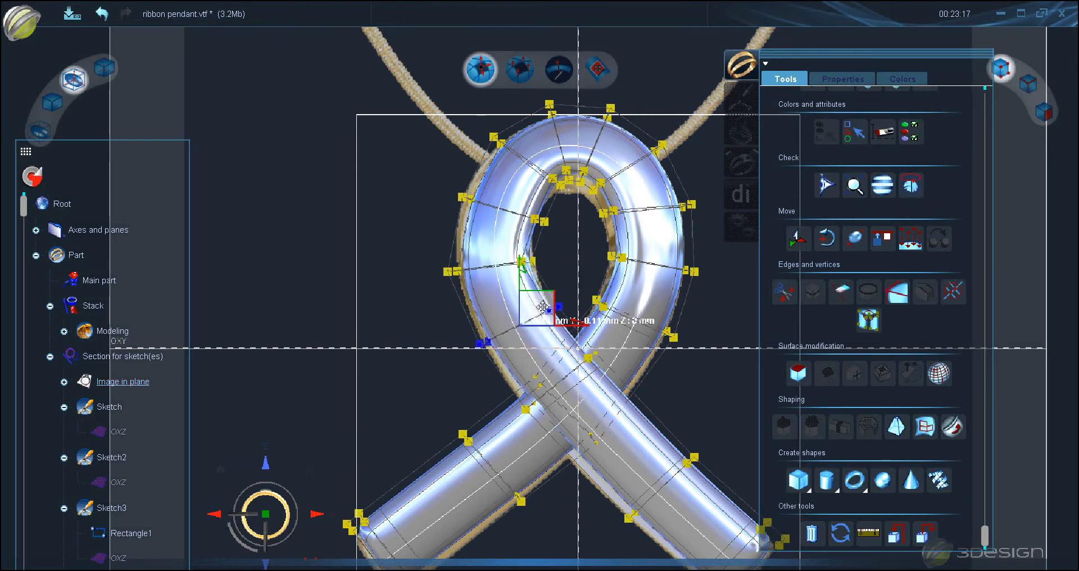
left_click_drag(498, 239, 441, 191)
left_click_drag(572, 242, 511, 184, "ctrl")
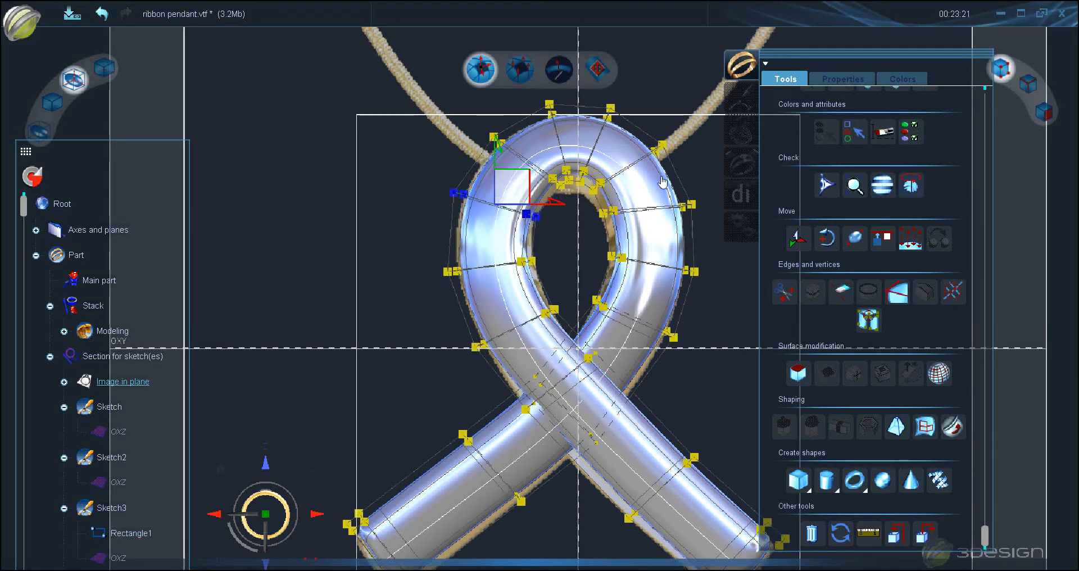
middle_click_drag(249, 103, 177, 125)
left_click(52, 103)
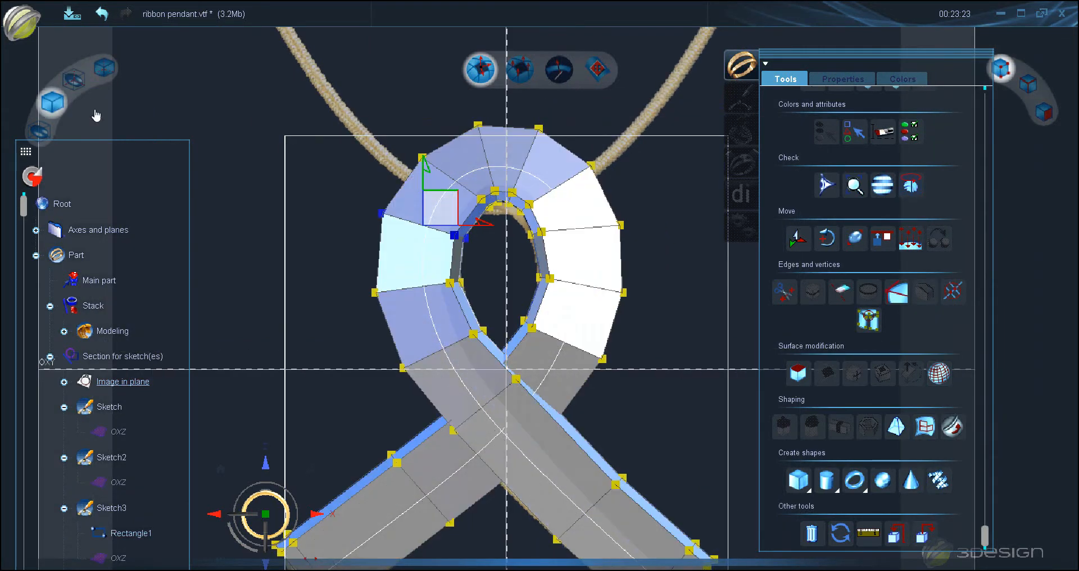
- Nudge the inner vertex sections on either side of the top of the loop's opening slightly outward
scroll(444, 251, "up", 3)
scroll(617, 182, "up", 3)
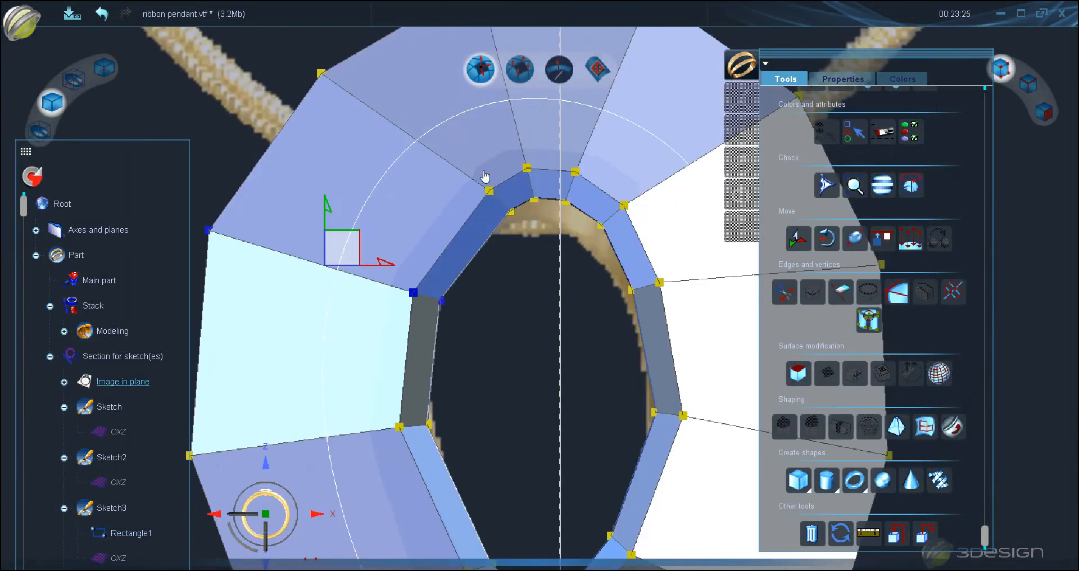
left_click_drag(520, 230, 519, 227)
left_click_drag(515, 189, 501, 198)
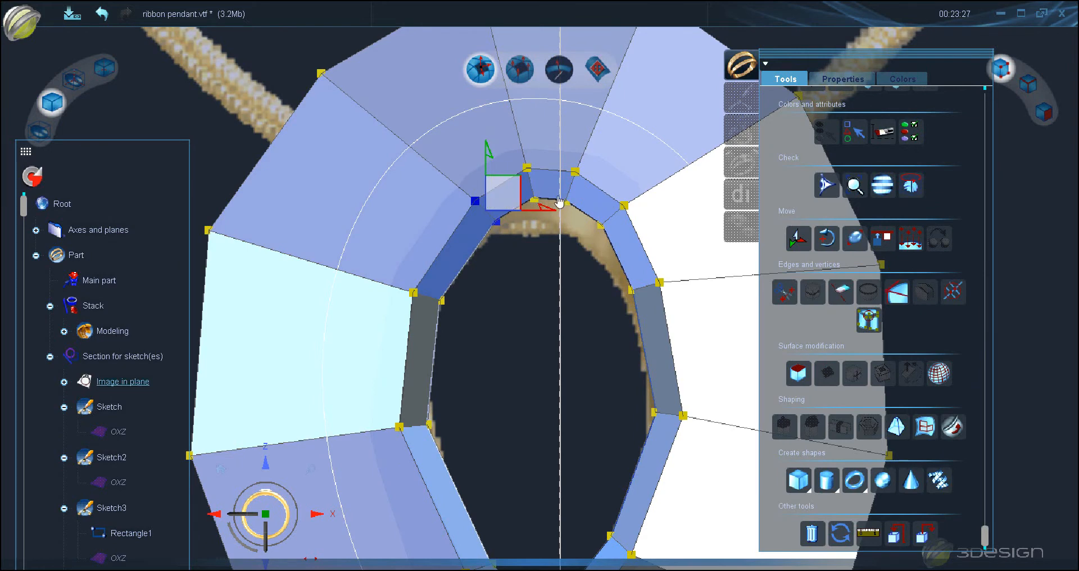
left_click_drag(577, 200, 588, 174)
middle_click_drag(532, 229, 521, 299)
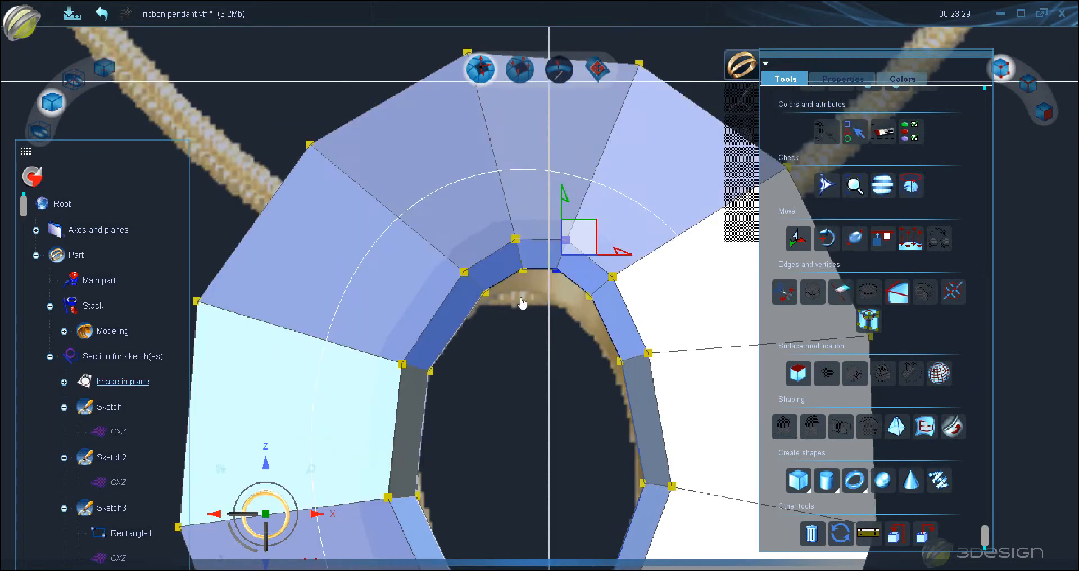
- Select the rear inner vertices across the top of the loop's opening and move them down to cover the reference image
scroll(611, 301, "down", 3)
left_click(523, 296)
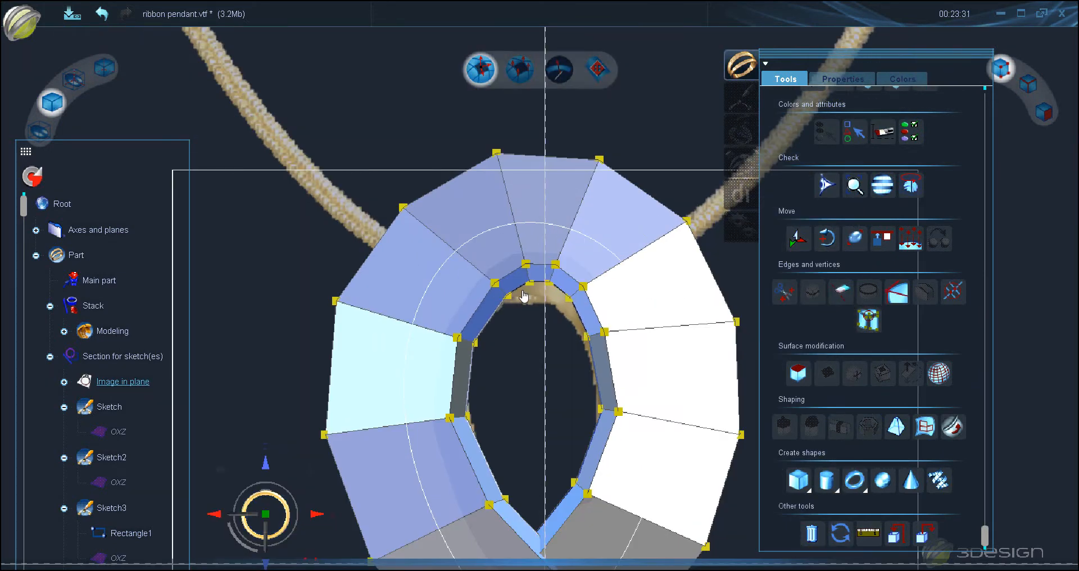
left_click(532, 287)
scroll(562, 298, "down", 2)
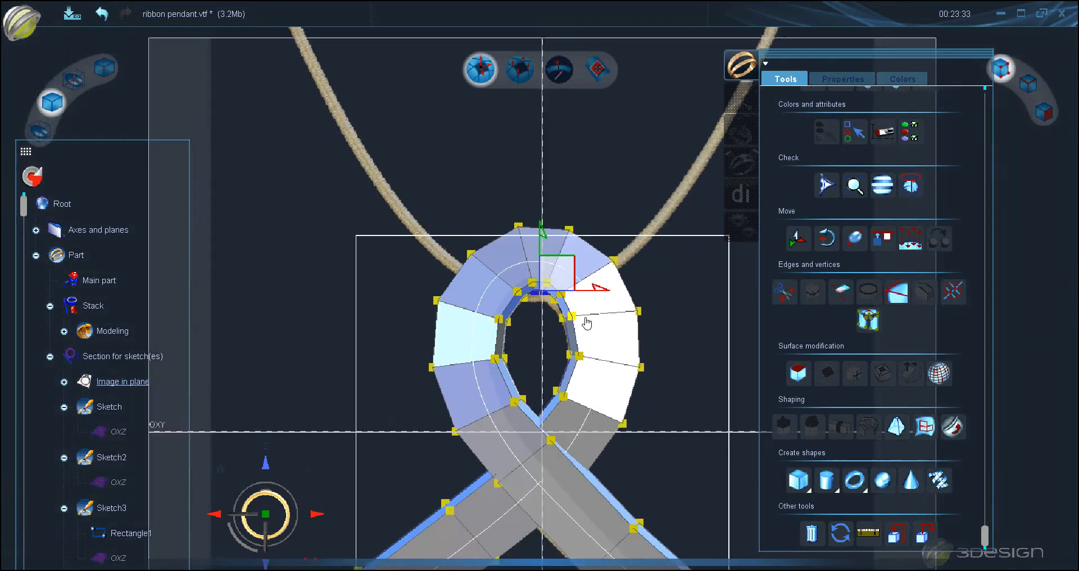
scroll(539, 296, "up", 1)
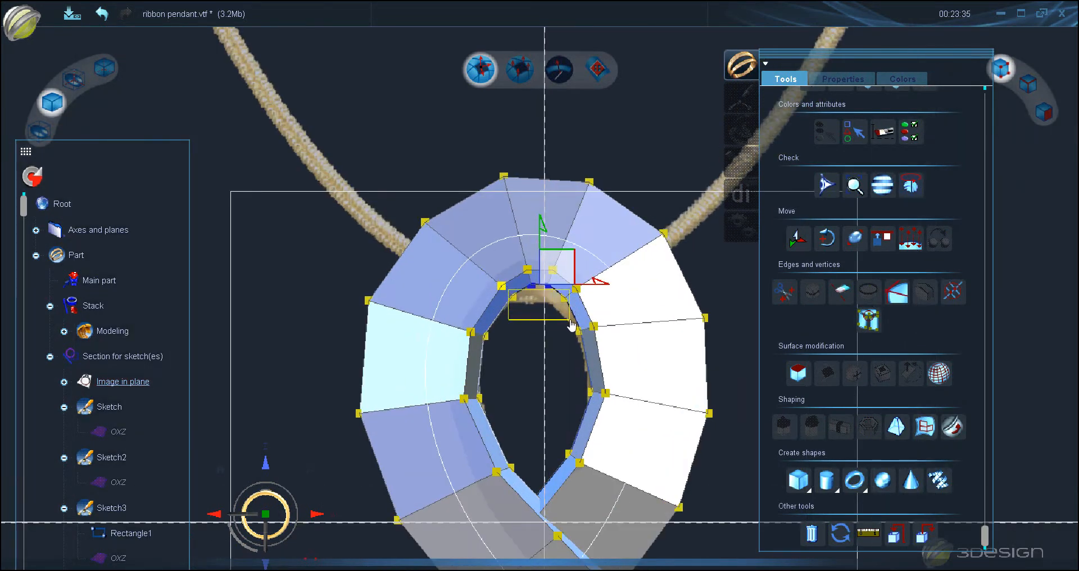
left_click_drag(571, 322, 585, 343)
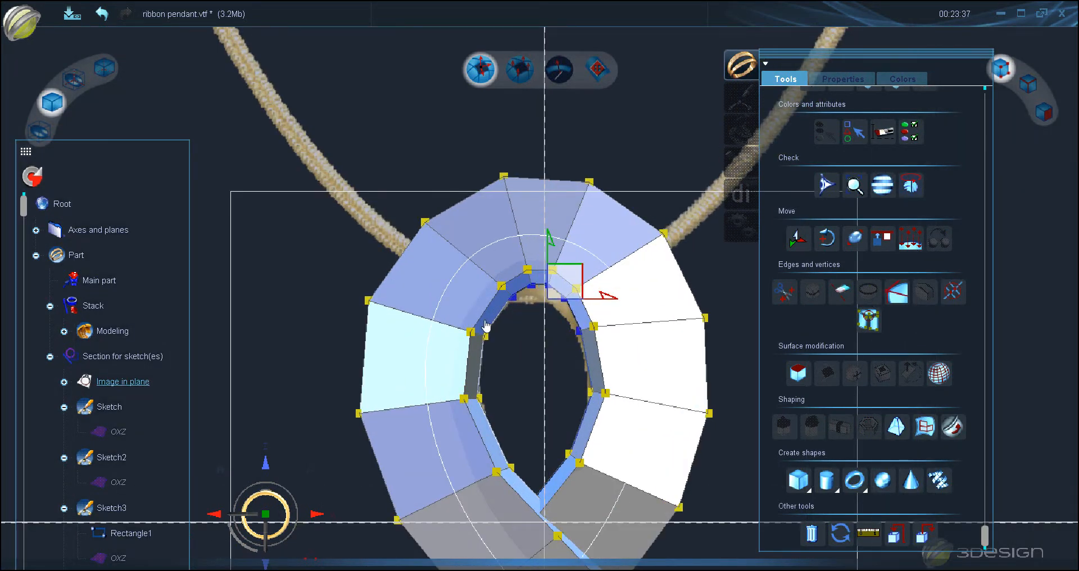
left_click_drag(482, 325, 487, 336)
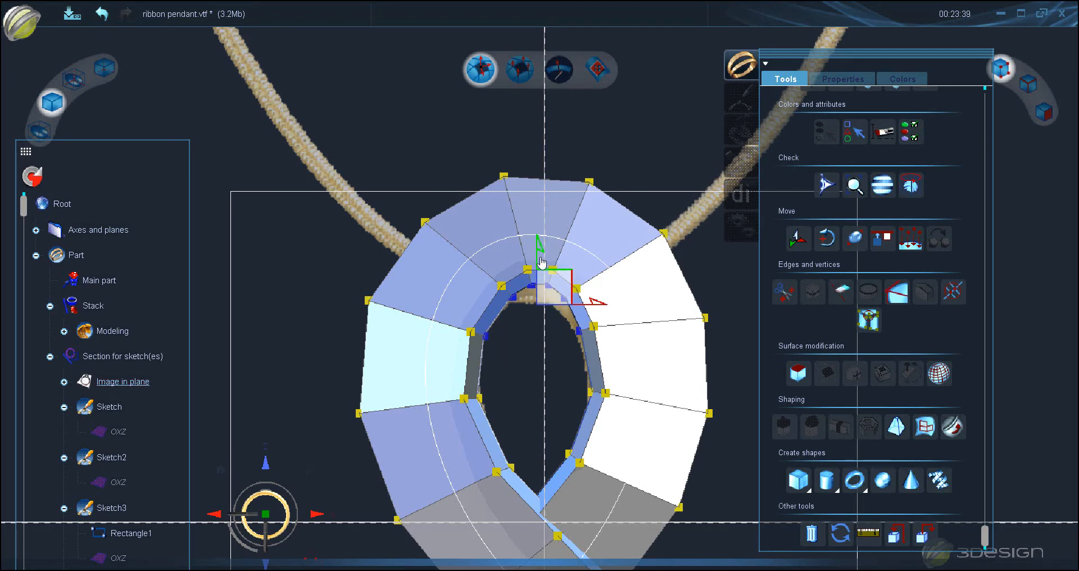
left_click_drag(541, 261, 543, 272)
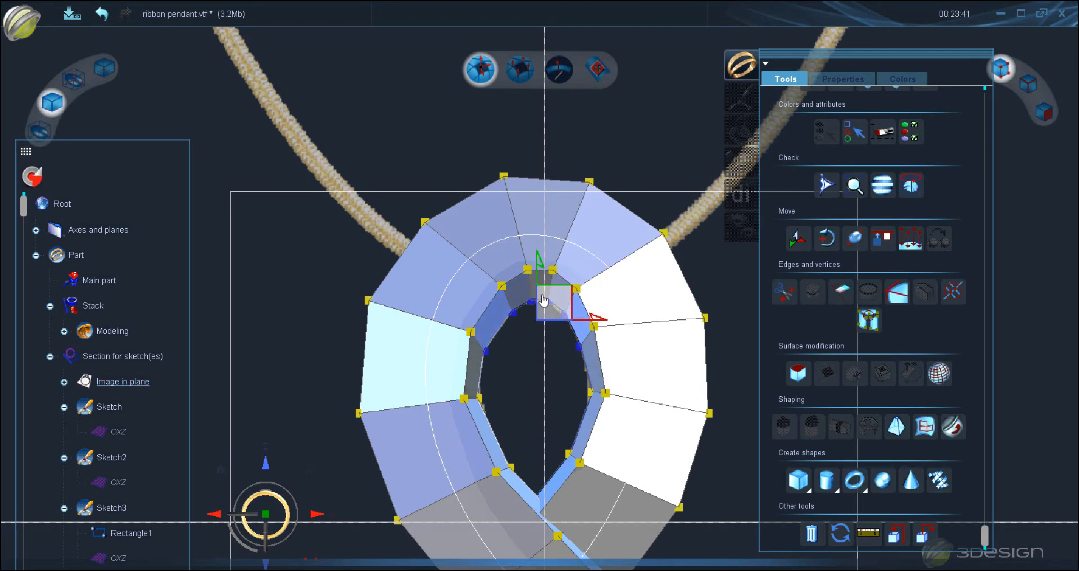
scroll(543, 301, "down", 5)
scroll(557, 300, "up", 3)
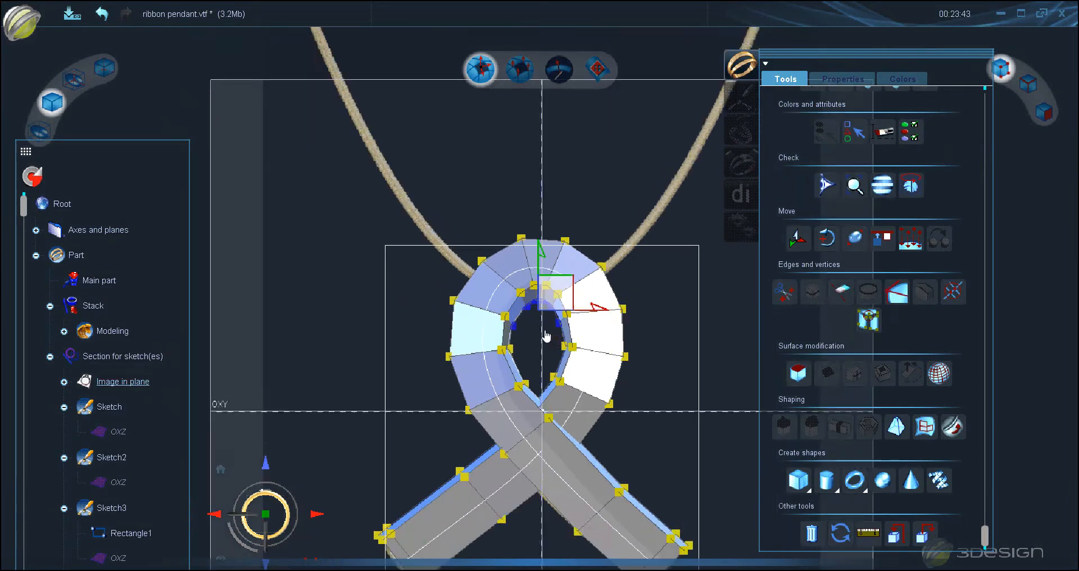
left_click_drag(540, 256, 540, 262)
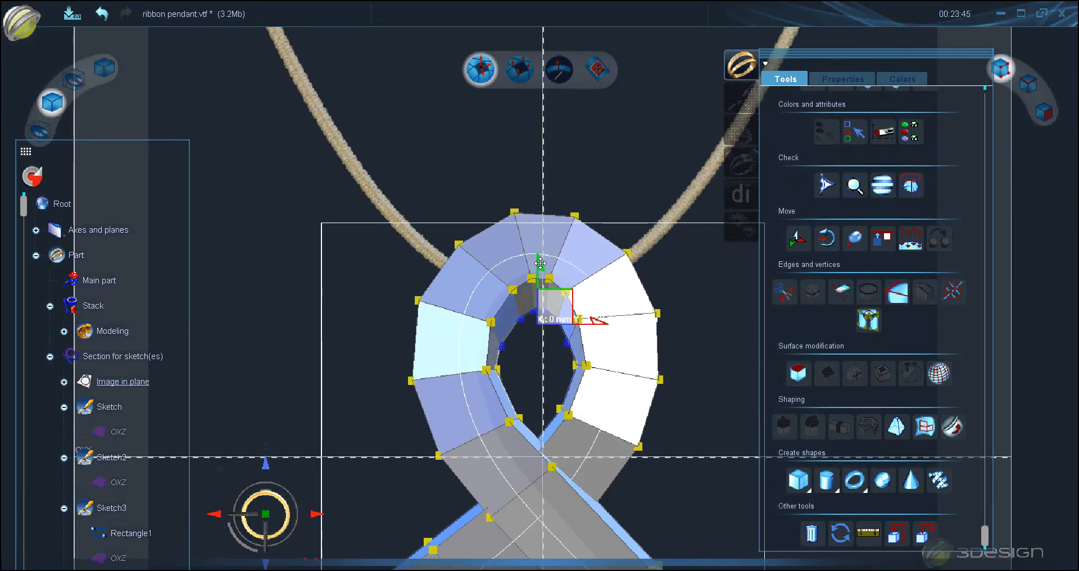
- Move the rear inner vertices on both lower sides of the loop's opening inward one by one, including the one near the crossing
left_click(513, 360)
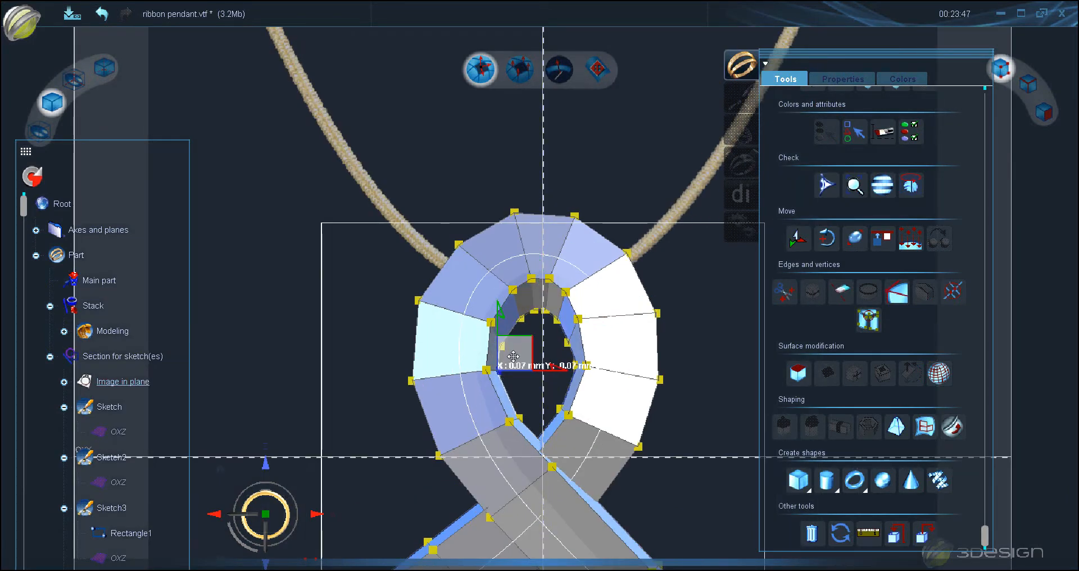
scroll(624, 330, "up", 3)
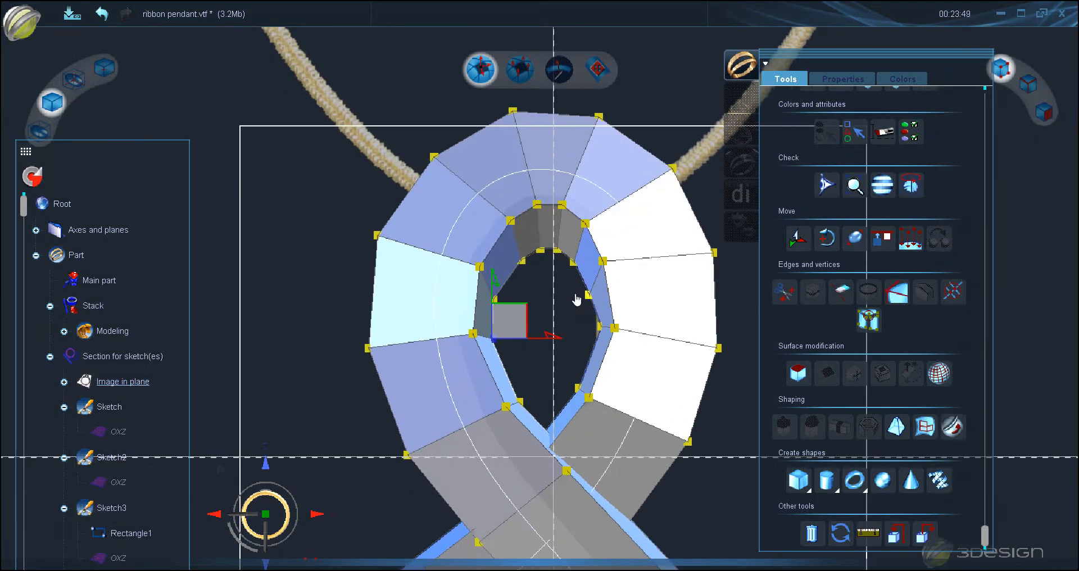
left_click(609, 336)
left_click_drag(602, 329, 595, 315)
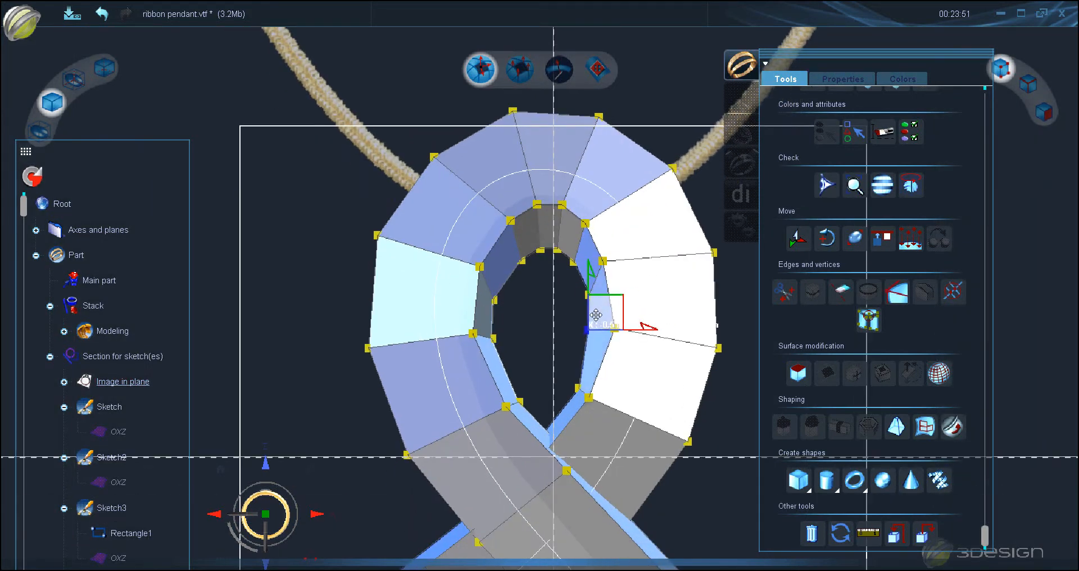
left_click(493, 337)
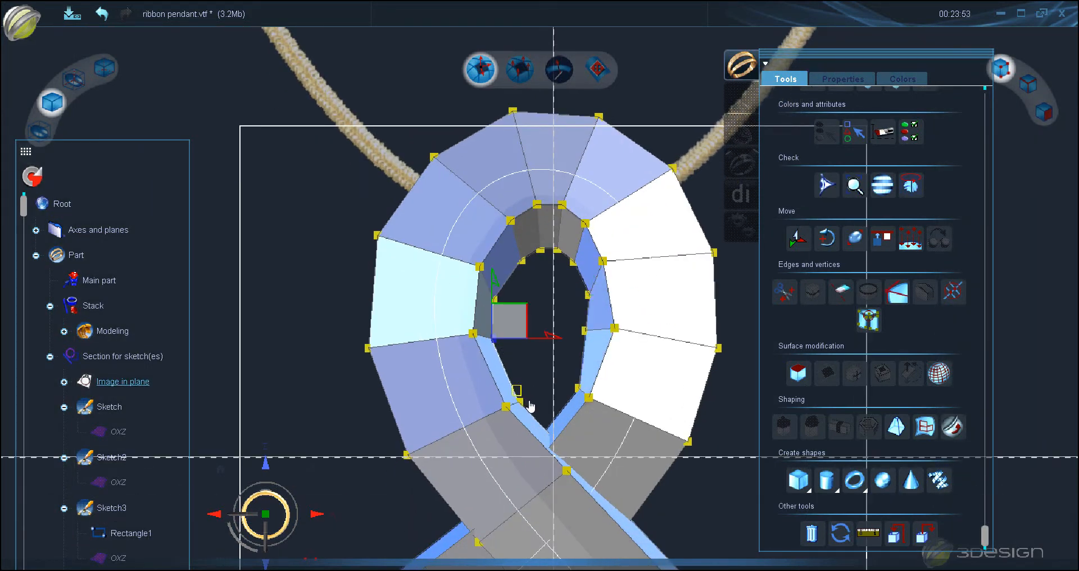
left_click_drag(530, 405, 542, 378)
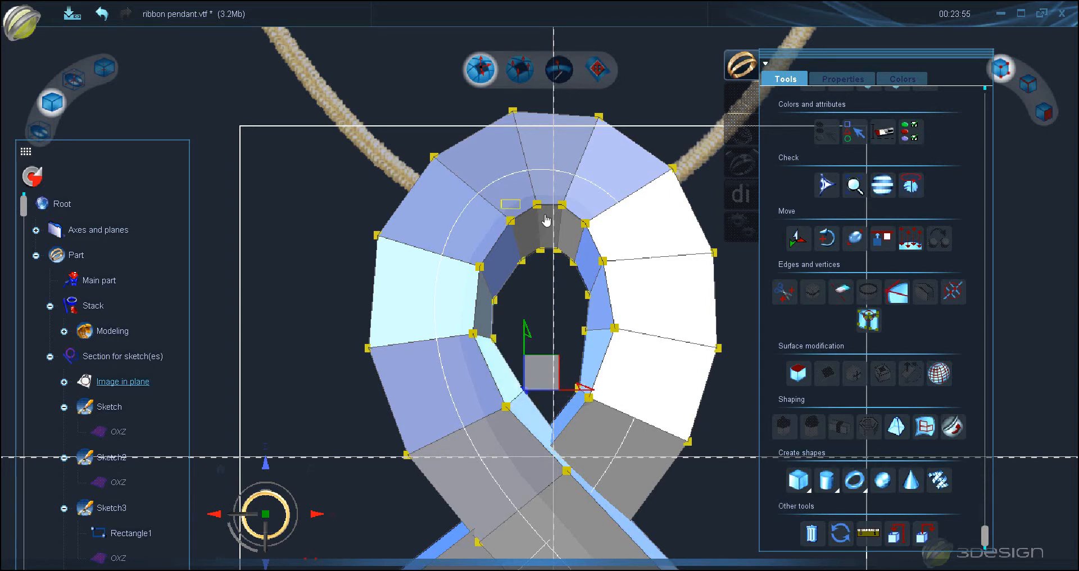
- Raise the four front inner vertices at the top of the loop's opening and shift the front side vertices outward
left_click_drag(588, 226, 589, 226)
left_click_drag(552, 160, 551, 144)
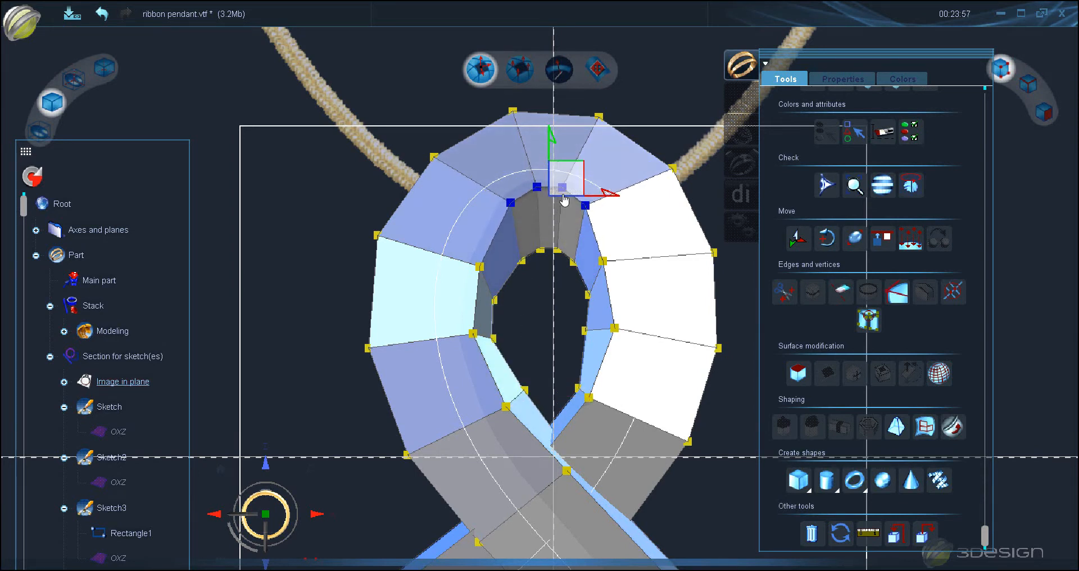
left_click(602, 260)
left_click_drag(628, 248, 640, 244)
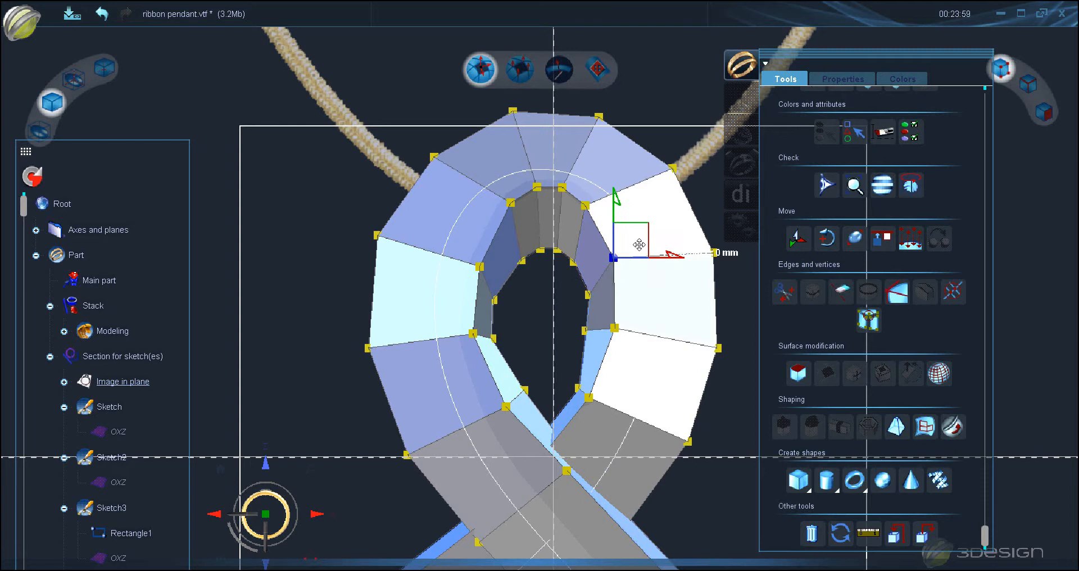
left_click(479, 266)
left_click_drag(497, 254, 488, 253)
left_click(472, 333)
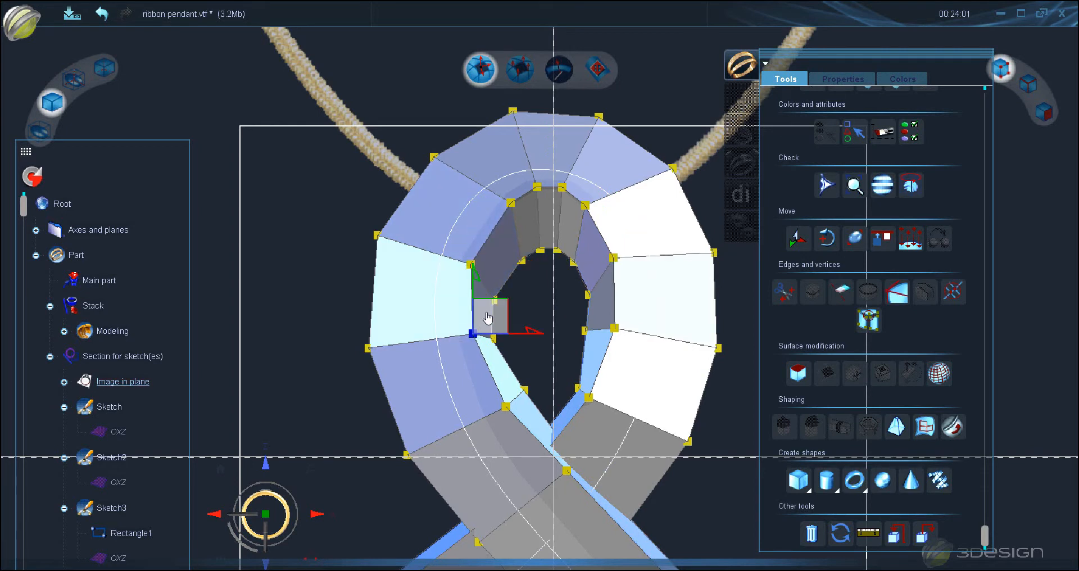
left_click_drag(486, 318, 478, 323)
left_click(615, 329)
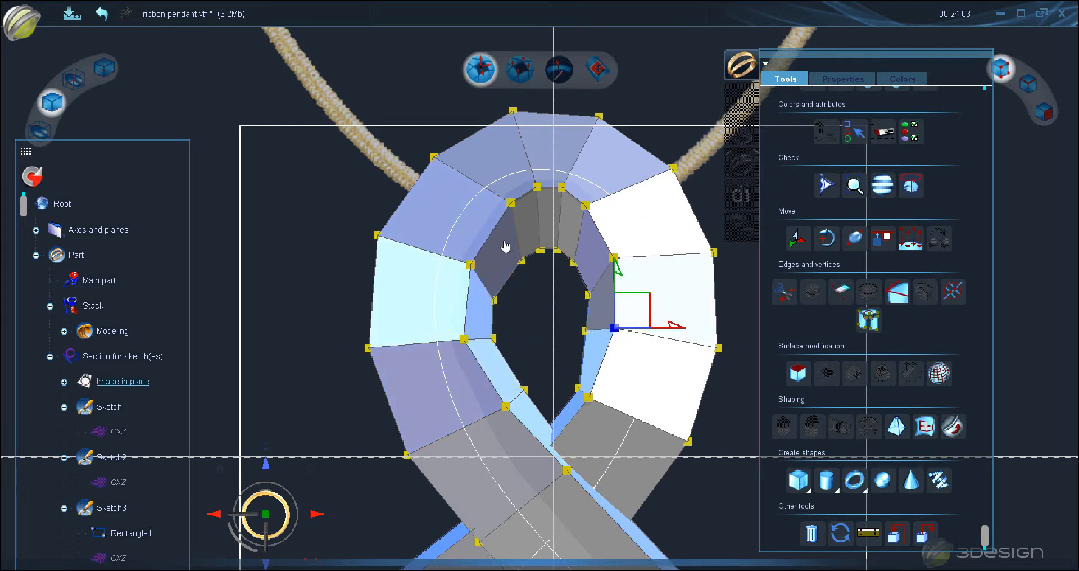
- Shift the two rear inner vertices on the opening's left side and the lower-right rear vertex slightly inward
left_click_drag(572, 311, 557, 321)
left_click(495, 300)
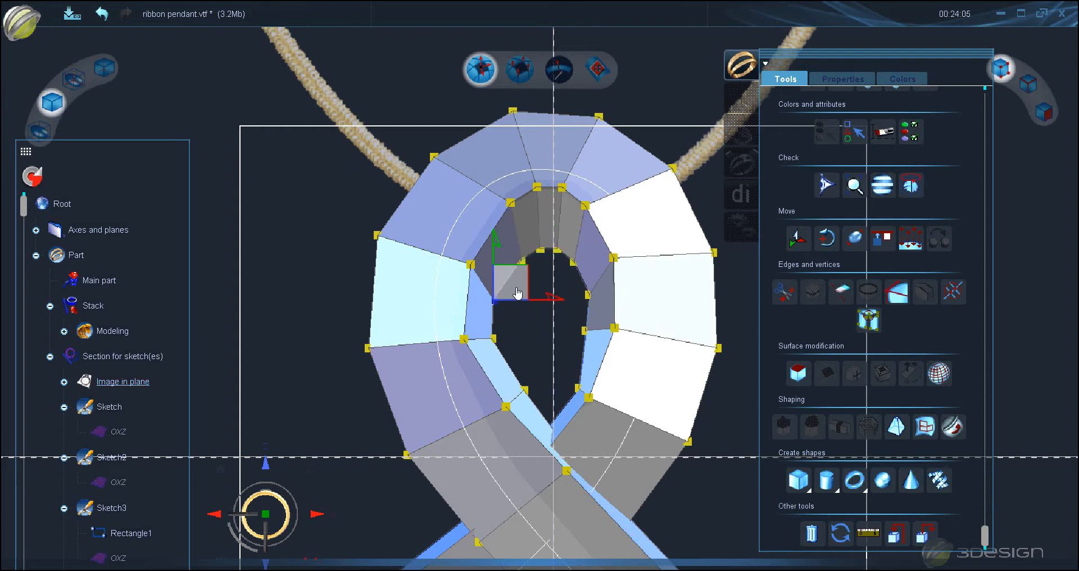
left_click_drag(516, 285, 520, 285)
left_click_drag(511, 326, 521, 325)
left_click(565, 372)
left_click(579, 389)
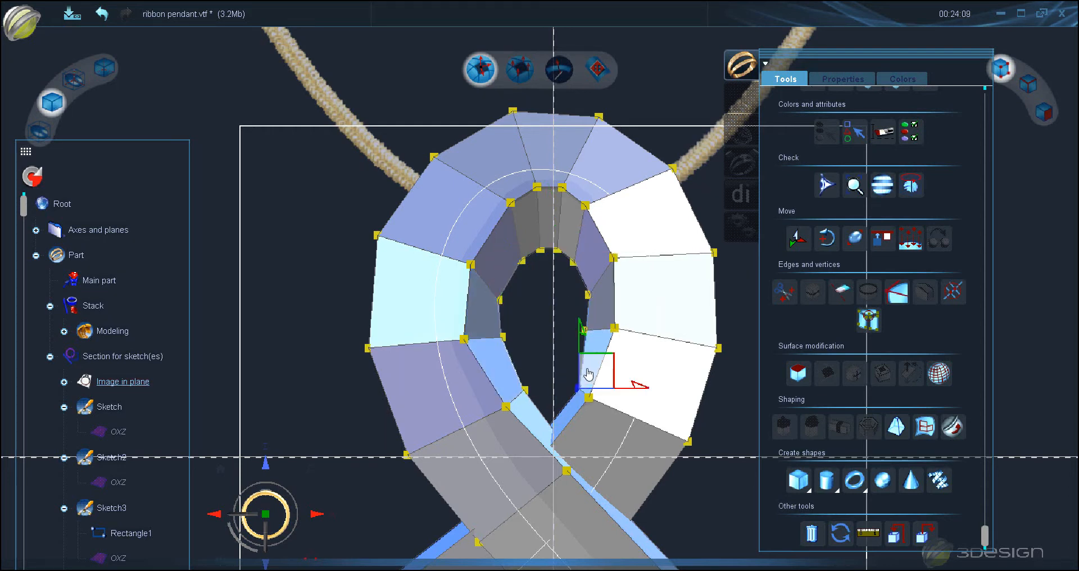
scroll(506, 253, "down", 2)
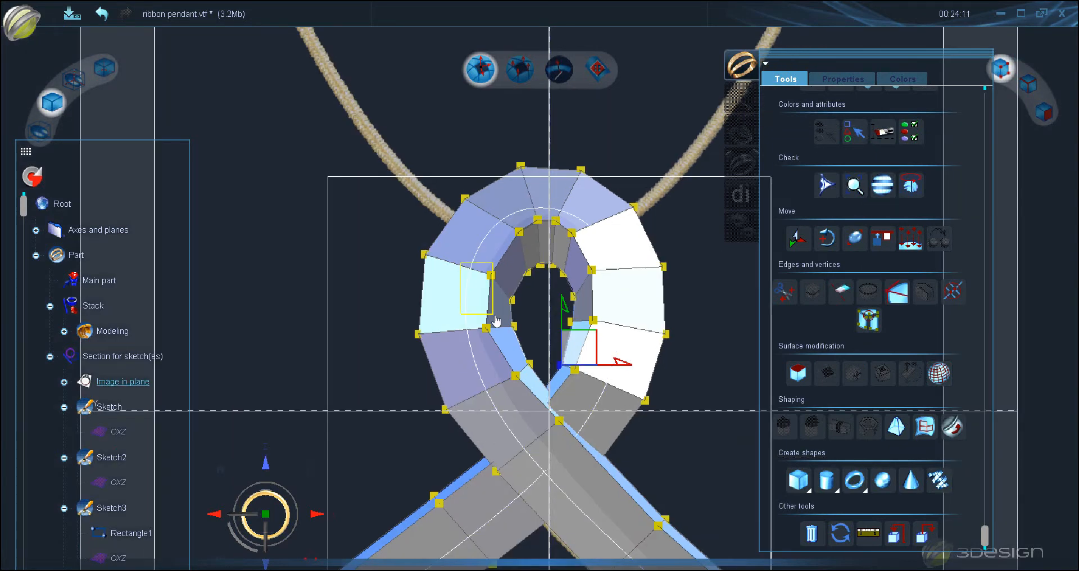
- Raise the front inner top vertices slightly further and move the front vertices on the opening's right side outward
left_click(494, 277)
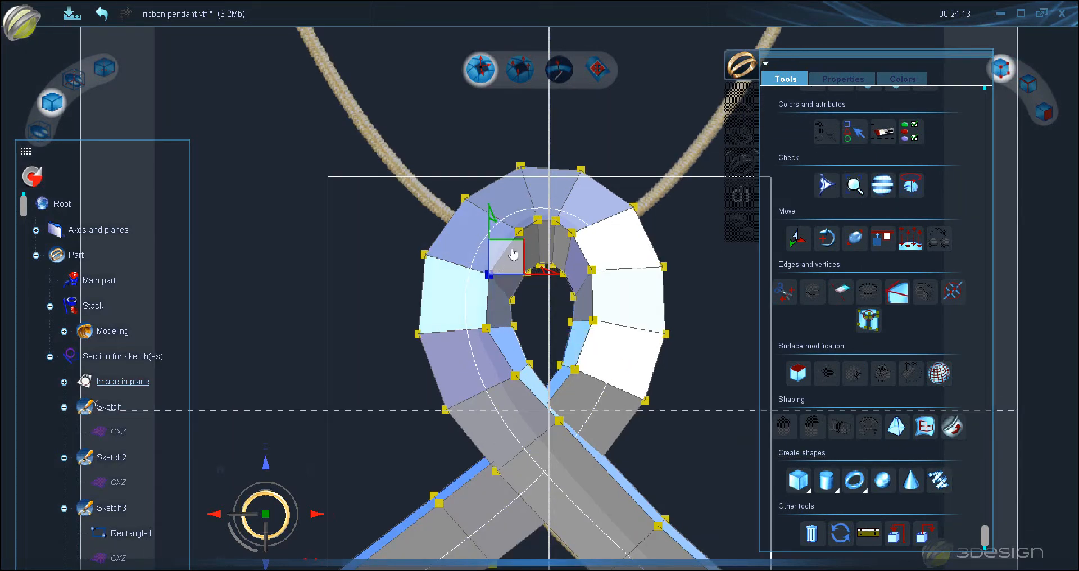
left_click(568, 243)
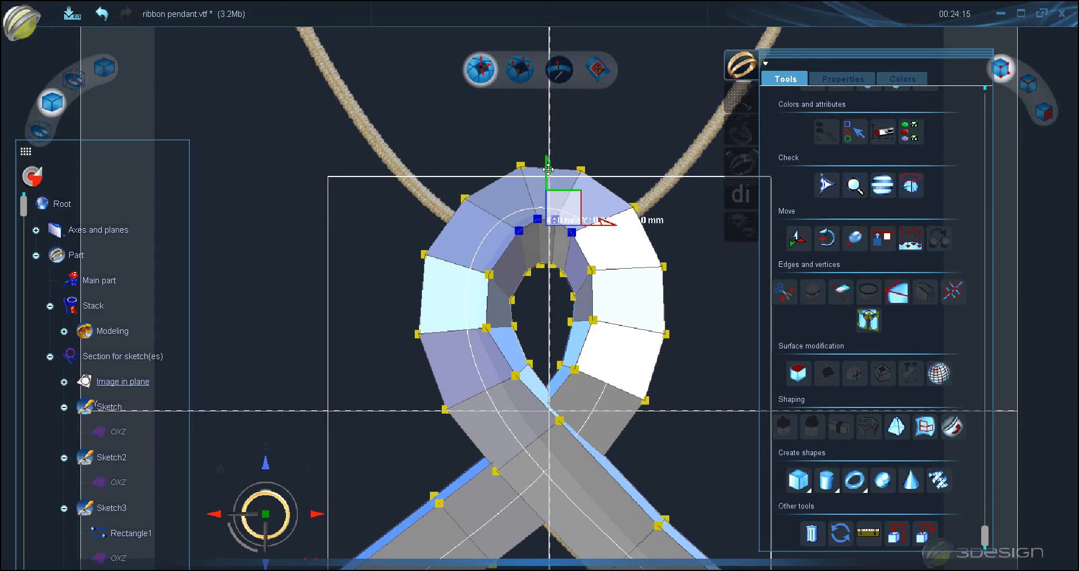
left_click(592, 270)
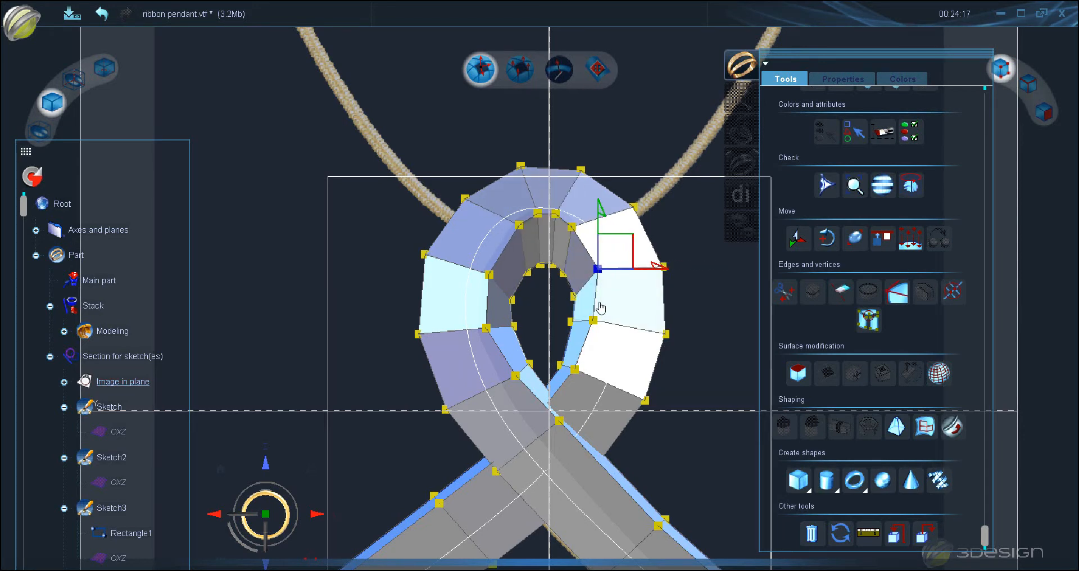
left_click(594, 320)
left_click_drag(622, 304, 629, 306)
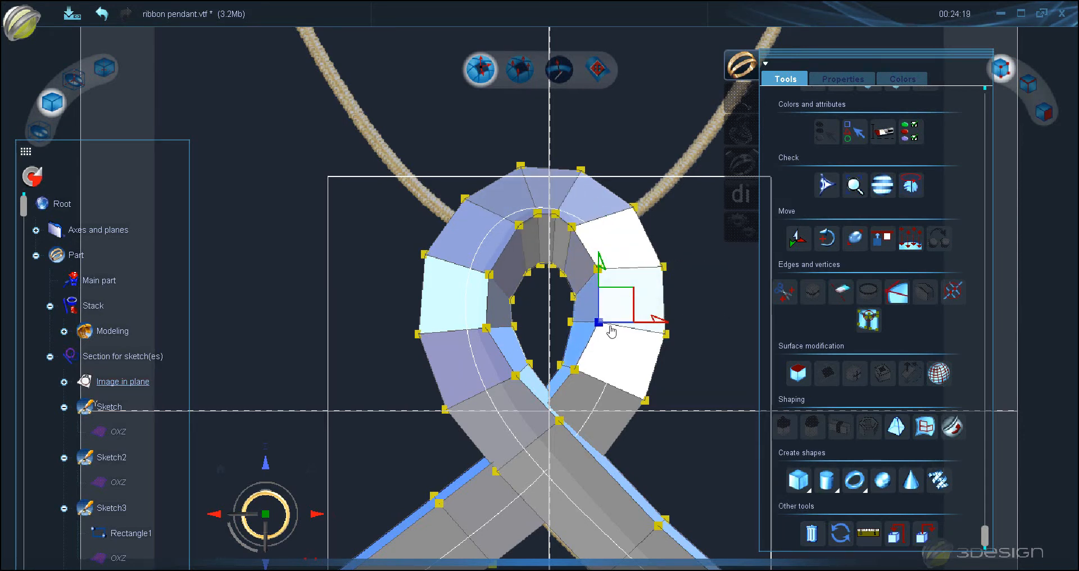
left_click(574, 369)
left_click_drag(601, 359, 603, 352)
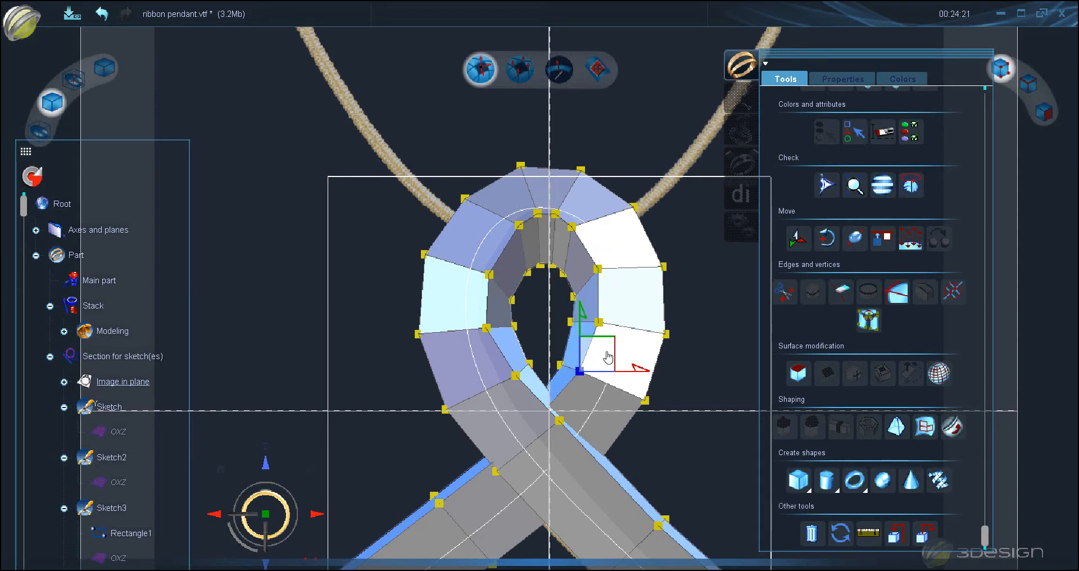
- Adjust the front ribbon edge's vertices near the crossing, from the opening's lower left to both sides of the front strand
middle_click_drag(605, 348, 612, 216)
scroll(611, 225, "up", 1)
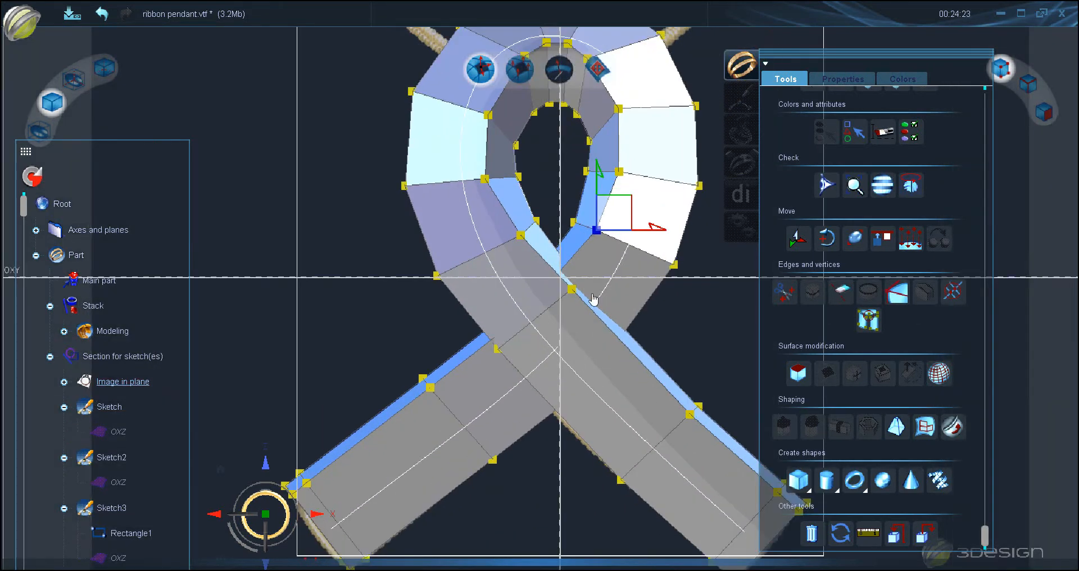
left_click(519, 235)
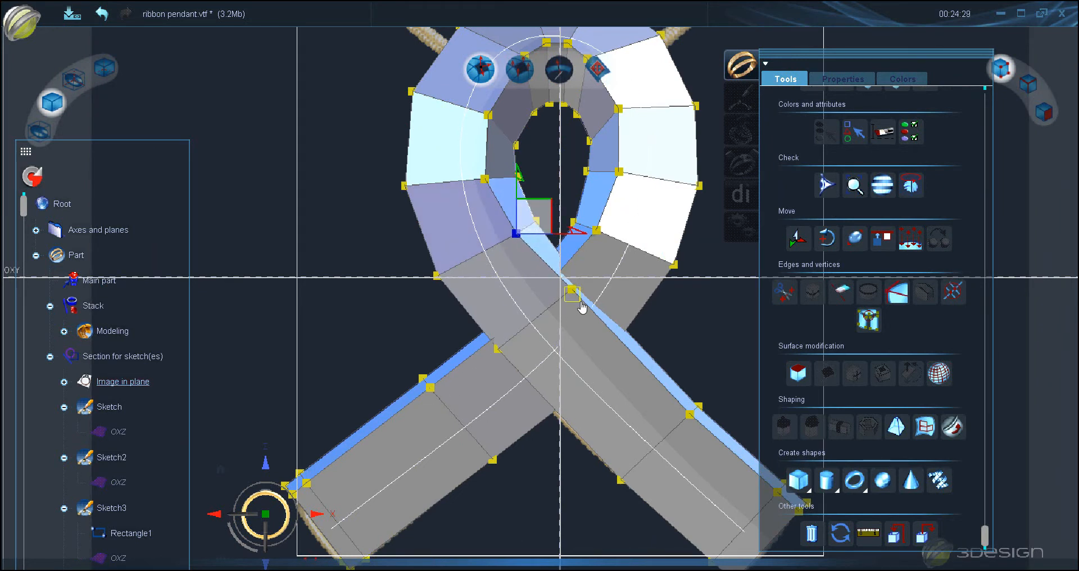
left_click(581, 306)
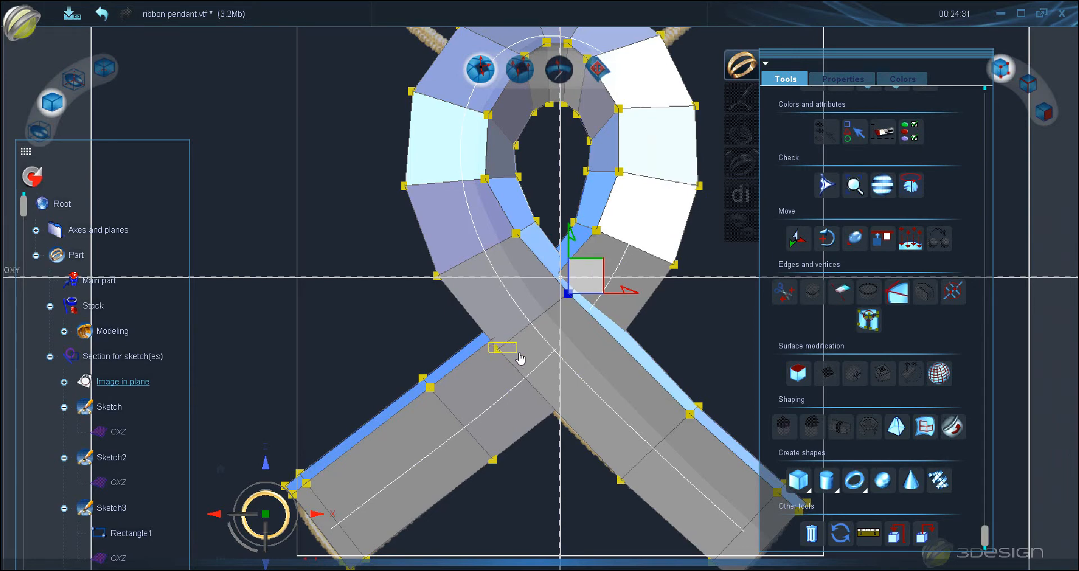
scroll(520, 359, "down", 3)
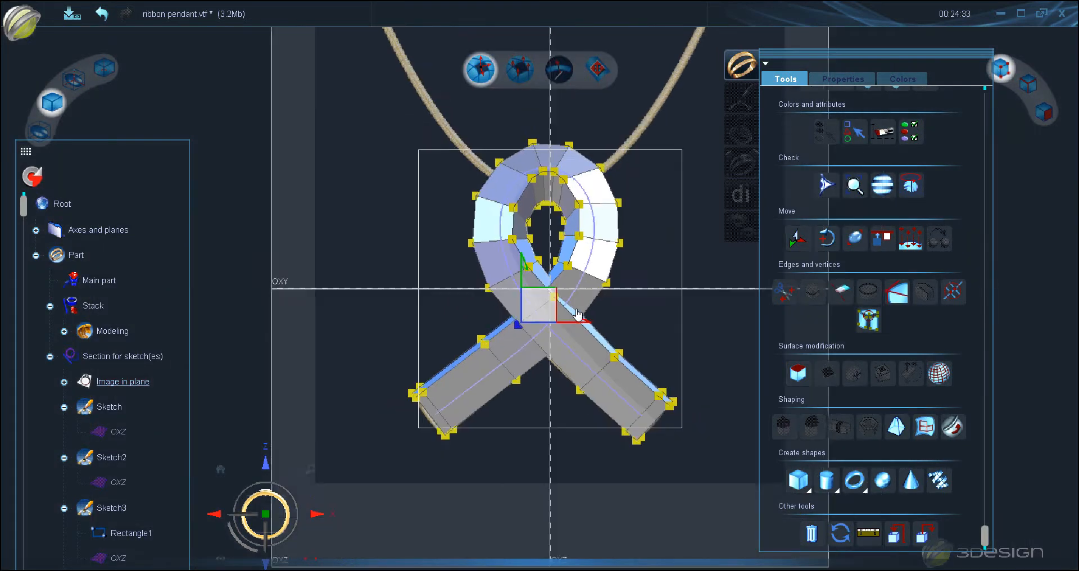
scroll(557, 237, "up", 2)
middle_click_drag(553, 220, 590, 309)
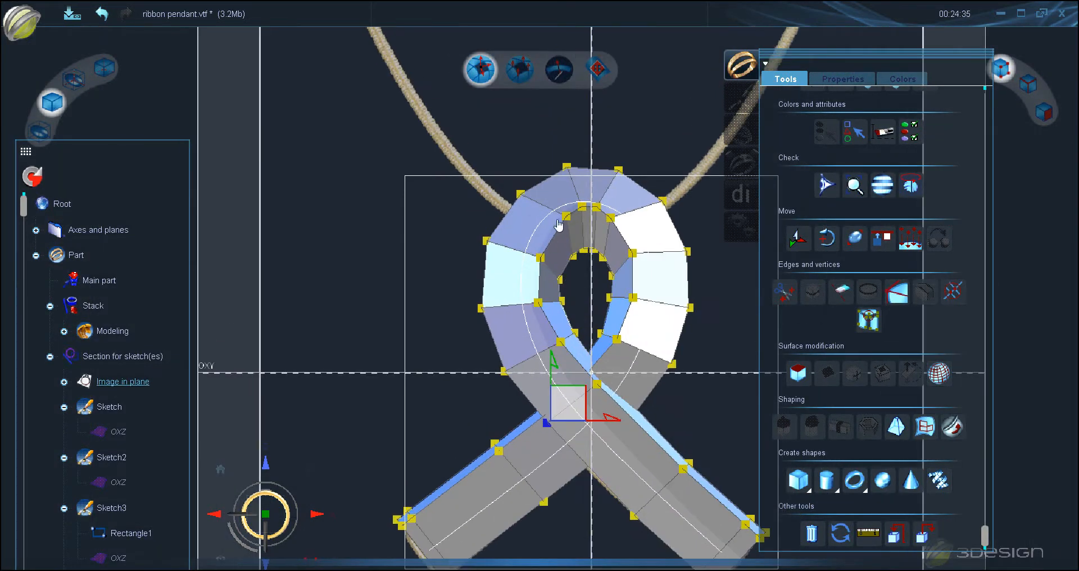
- Check the reshaped loop in smoothed display and return to the control mesh
left_click(568, 218)
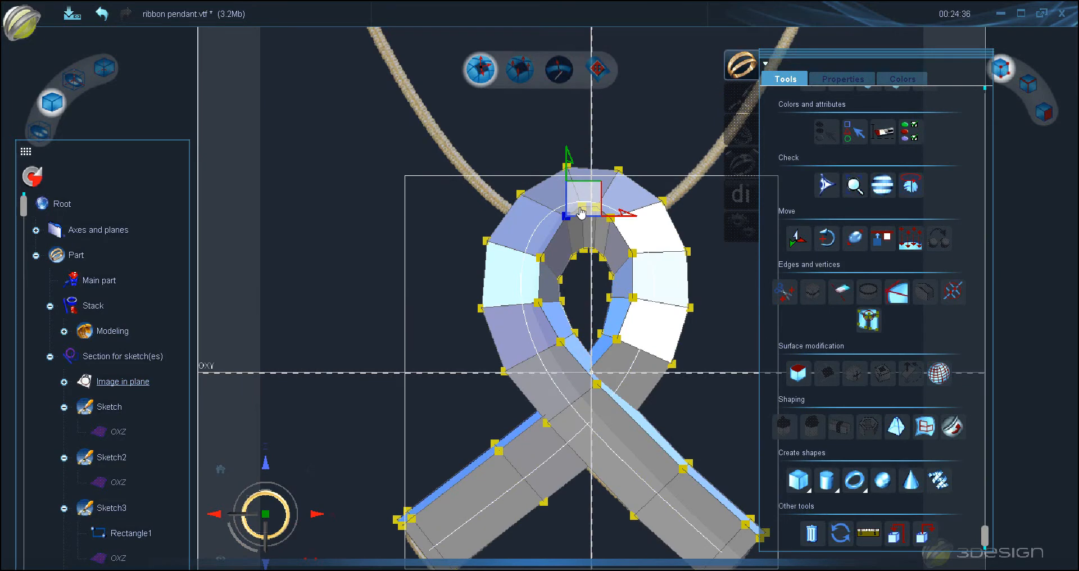
left_click(73, 80)
left_click(53, 103)
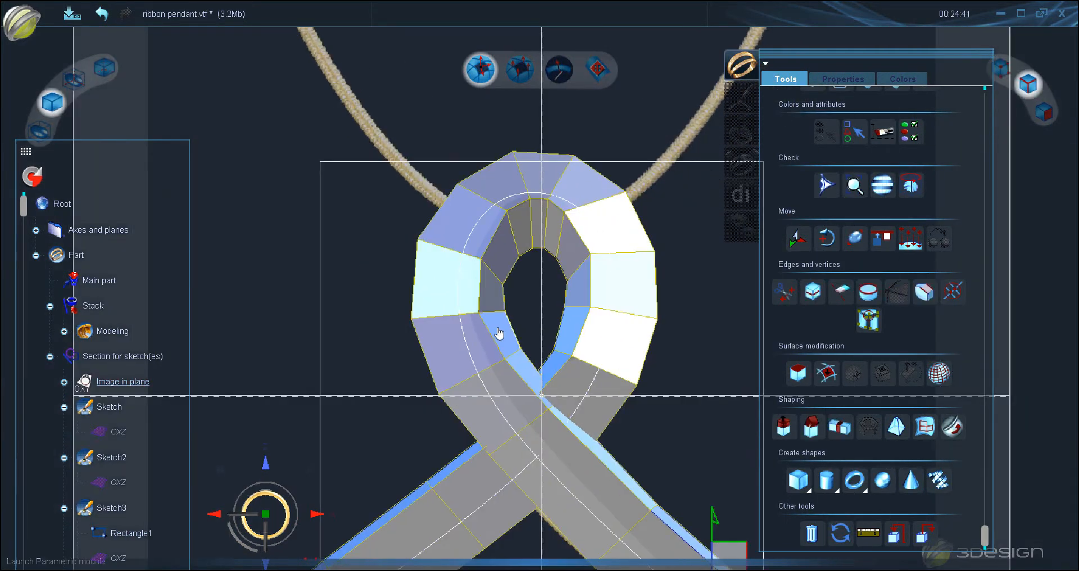
- Compare the loop's control mesh with its smoothed display from an angled view, ending on the mesh
right_click_drag(499, 333, 465, 198)
scroll(535, 245, "up", 4)
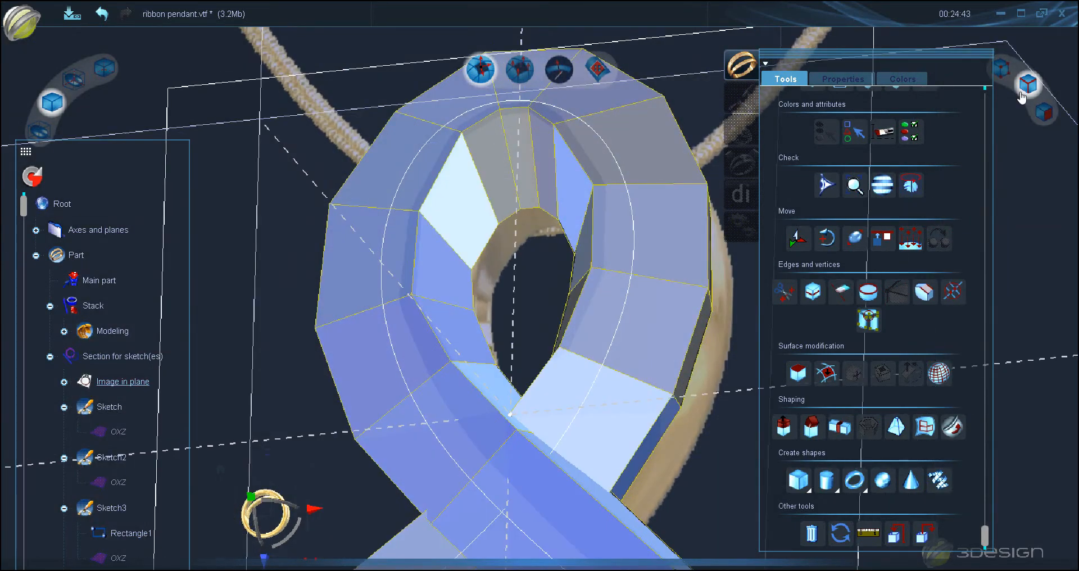
left_click(80, 87)
scroll(619, 275, "down", 4)
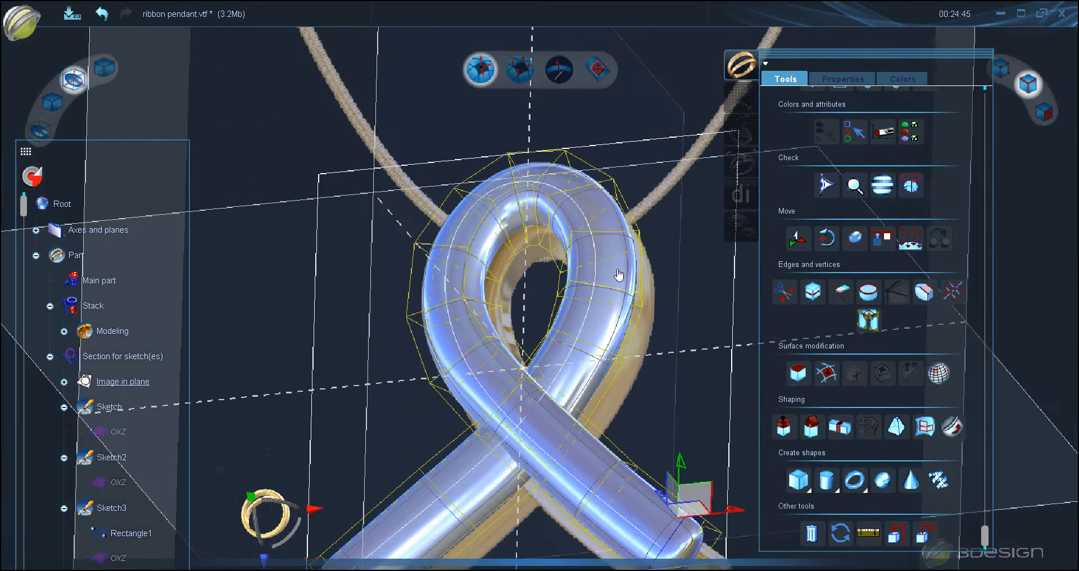
right_click_drag(644, 284, 766, 339)
left_click(52, 102)
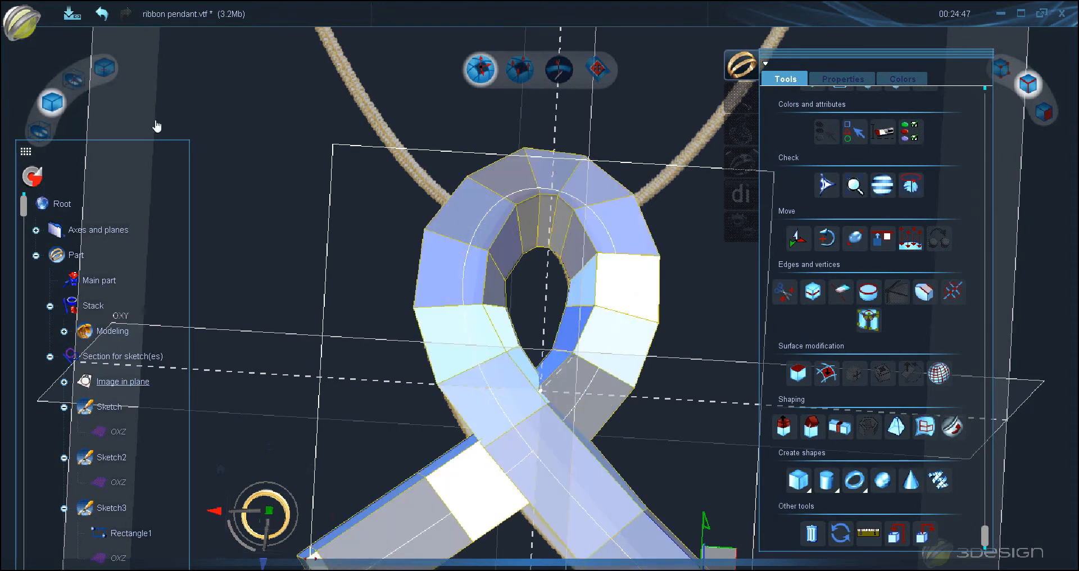
- Select the ring of edges crossing the ribbon's thickness and divide it with Split and pull, close to the front edge of the band
scroll(662, 234, "up", 5)
right_click_drag(631, 226, 598, 198)
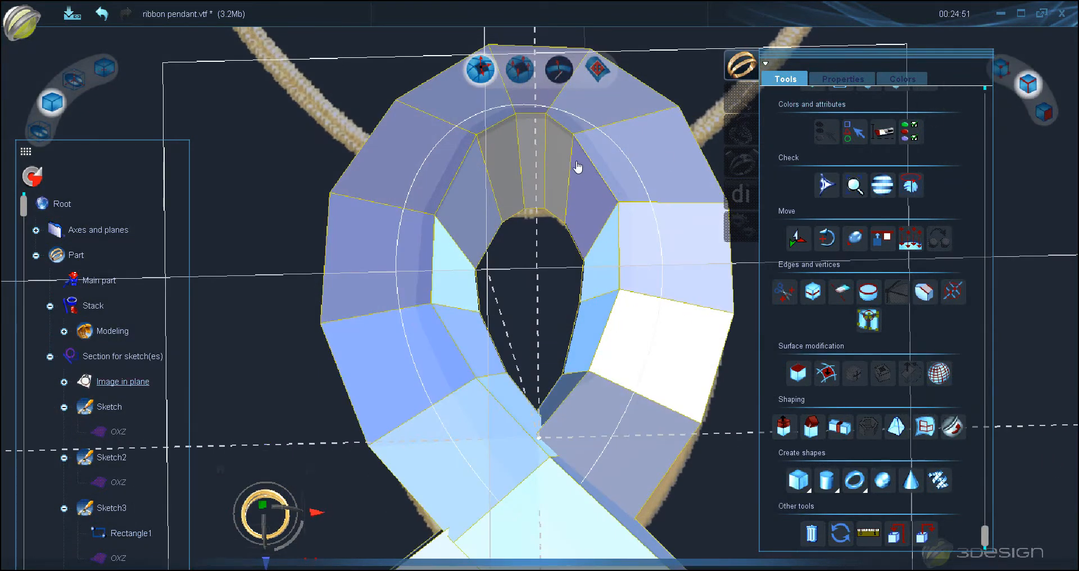
left_click(545, 153)
scroll(894, 173, "up", 3)
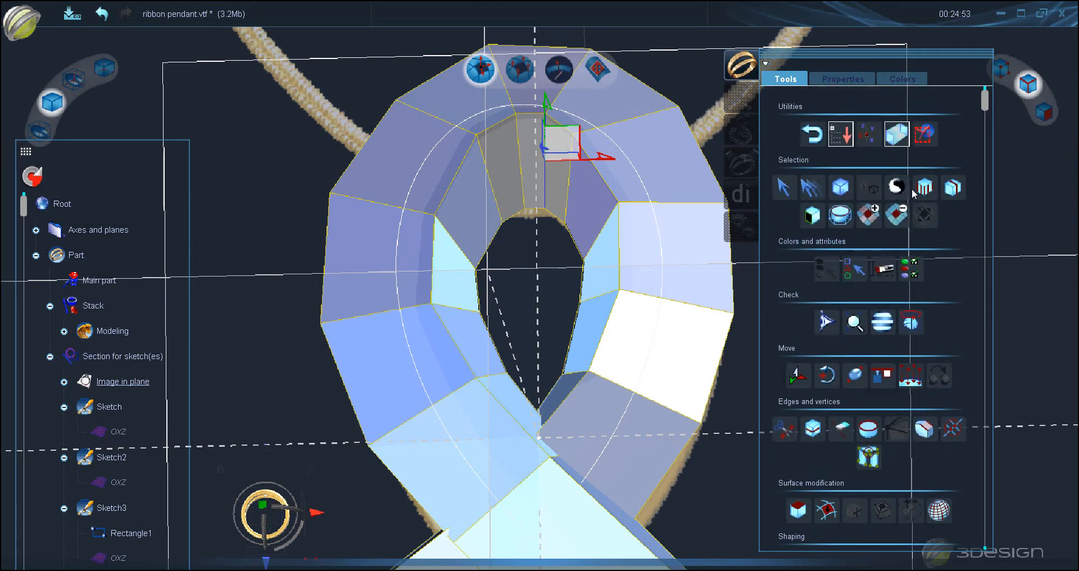
left_click(925, 187)
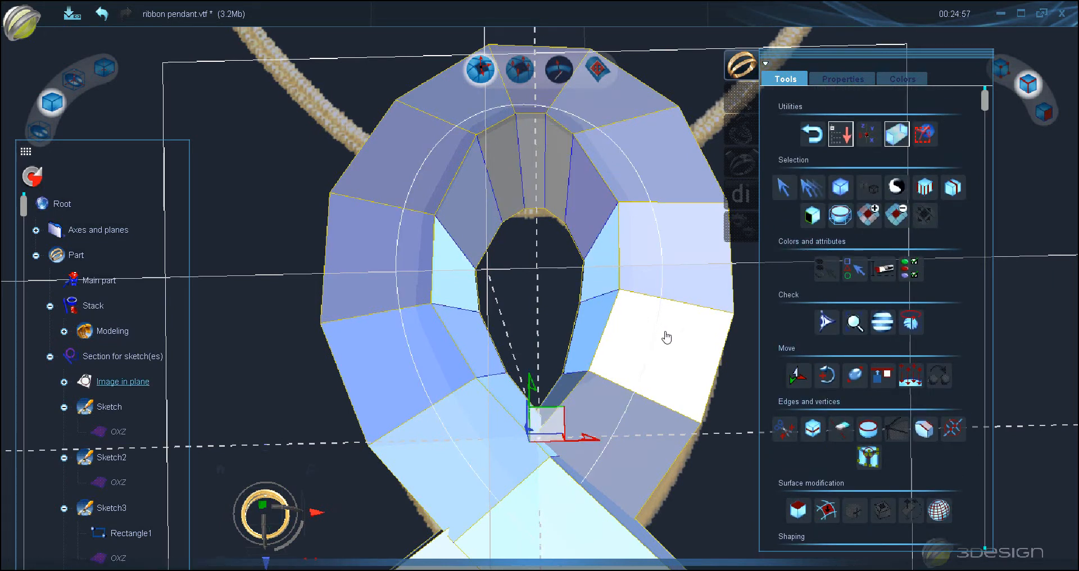
scroll(684, 329, "down", 3)
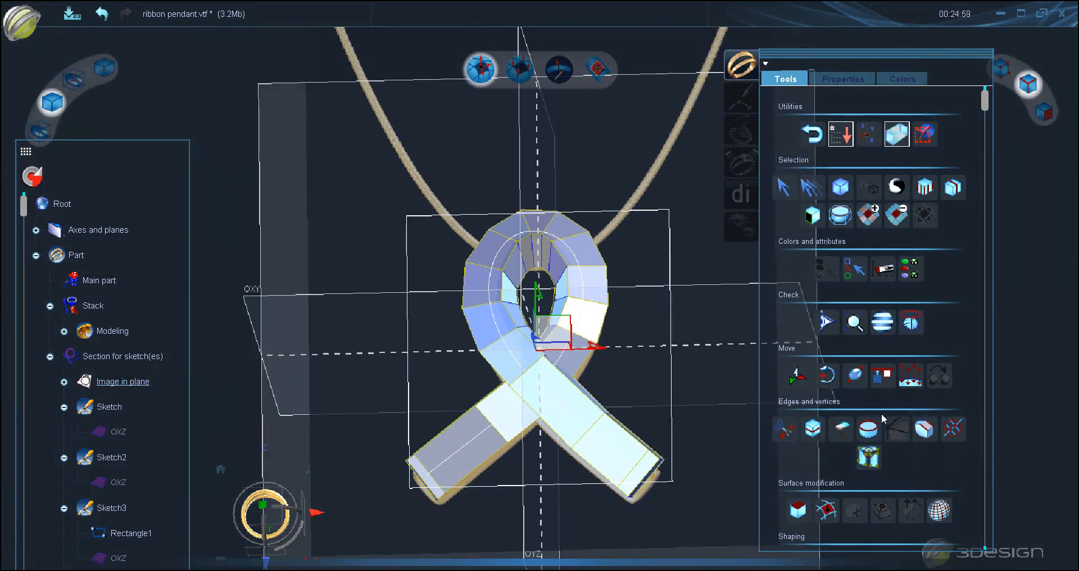
middle_click_drag(604, 298, 616, 246)
scroll(556, 287, "up", 2)
scroll(597, 273, "up", 3)
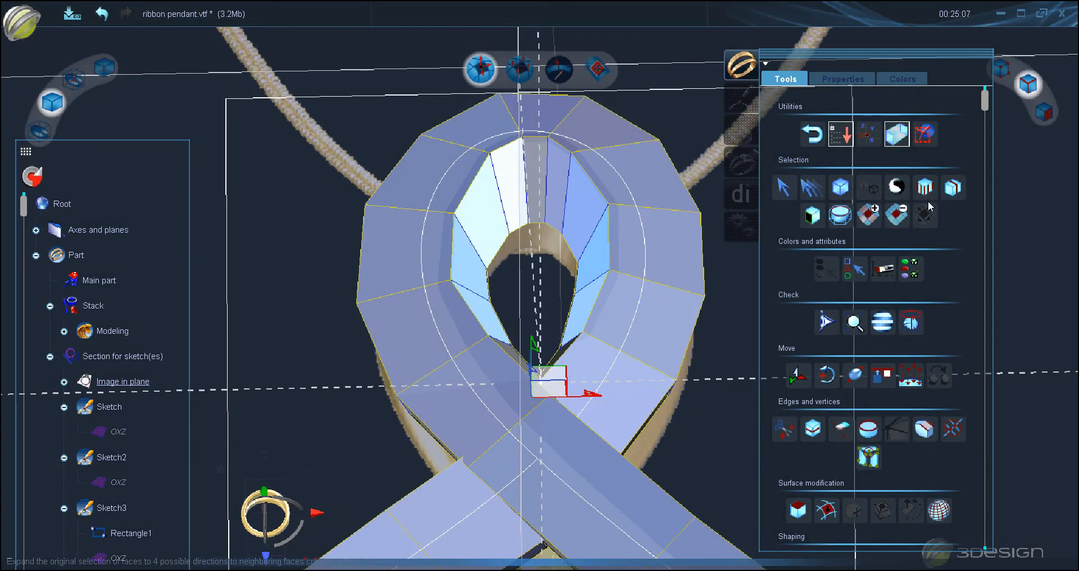
left_click(815, 433)
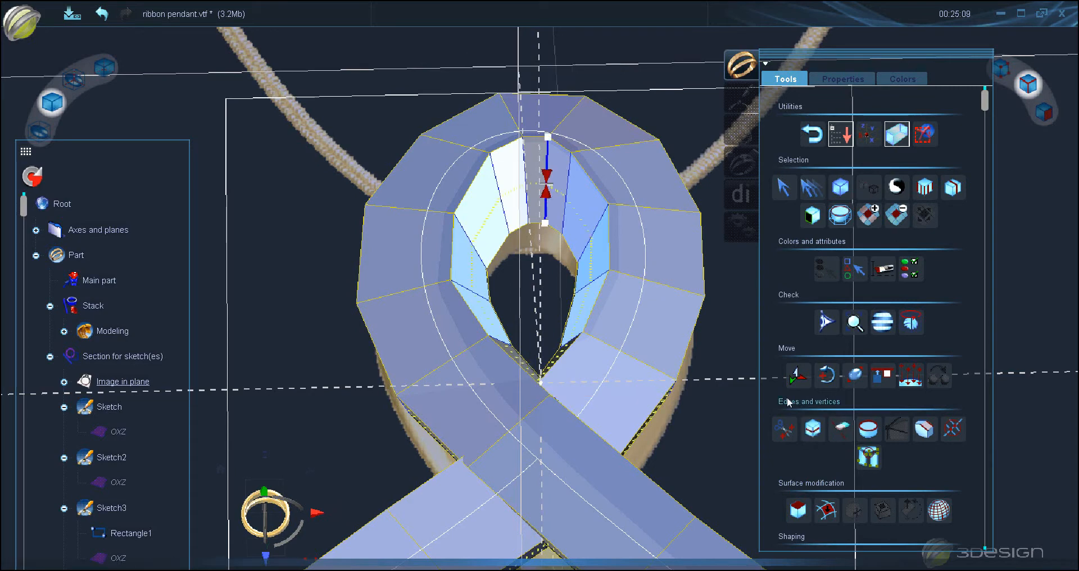
middle_click_drag(546, 194, 554, 177)
scroll(552, 174, "up", 2)
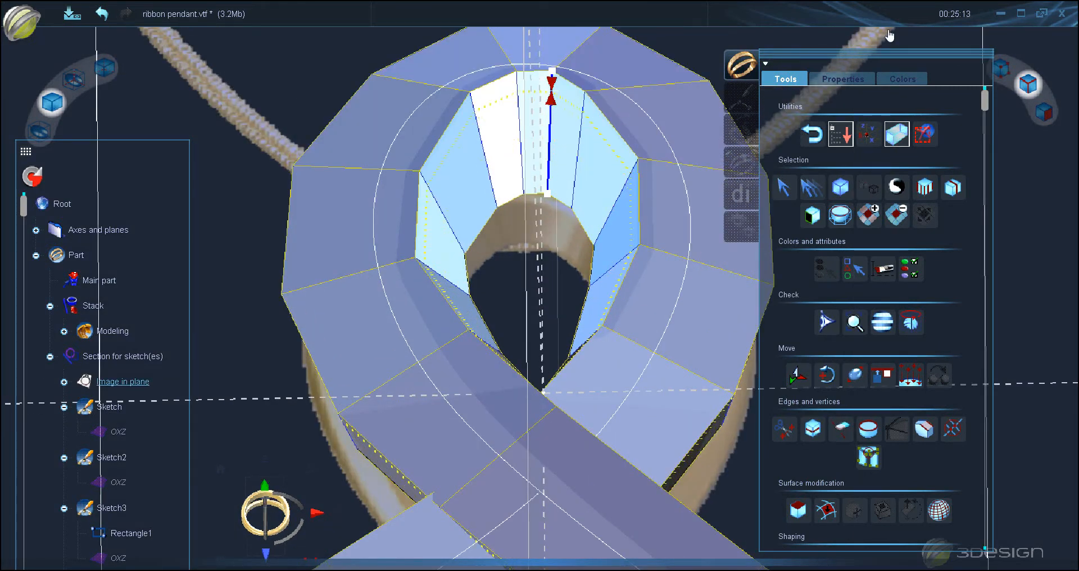
left_click(846, 80)
left_click(853, 106)
- Inspect the sharpened front edge in smoothed display from several angles and return to the mesh
left_click(74, 82)
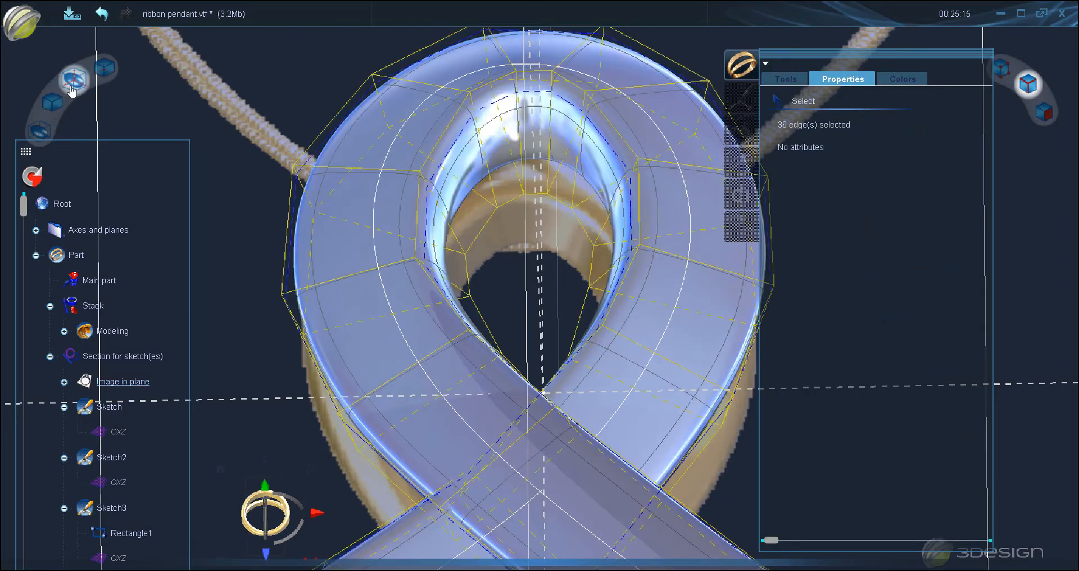
mouse_move(466, 163)
middle_mouse_down()
mouse_move(585, 85)
mouse_move(518, 183)
mouse_move(525, 126)
mouse_move(595, 190)
mouse_move(494, 160)
mouse_move(460, 169)
middle_mouse_up()
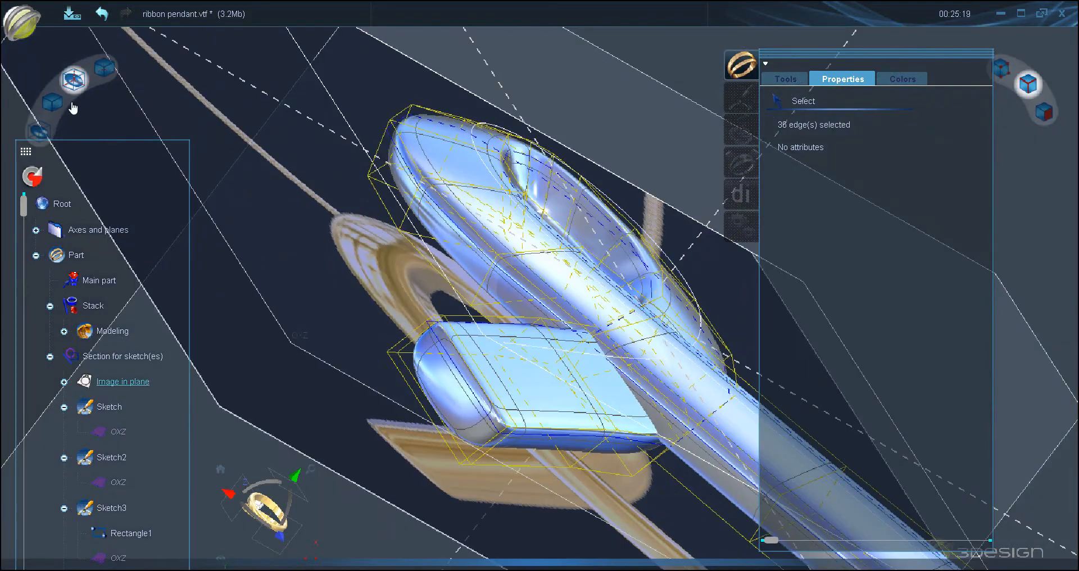
left_click(54, 103)
- Select the ring of edges across the ribbon's thickness and divide it with Split and pull, close to the opposite edge
middle_click_drag(397, 185, 700, 251)
left_click(786, 83)
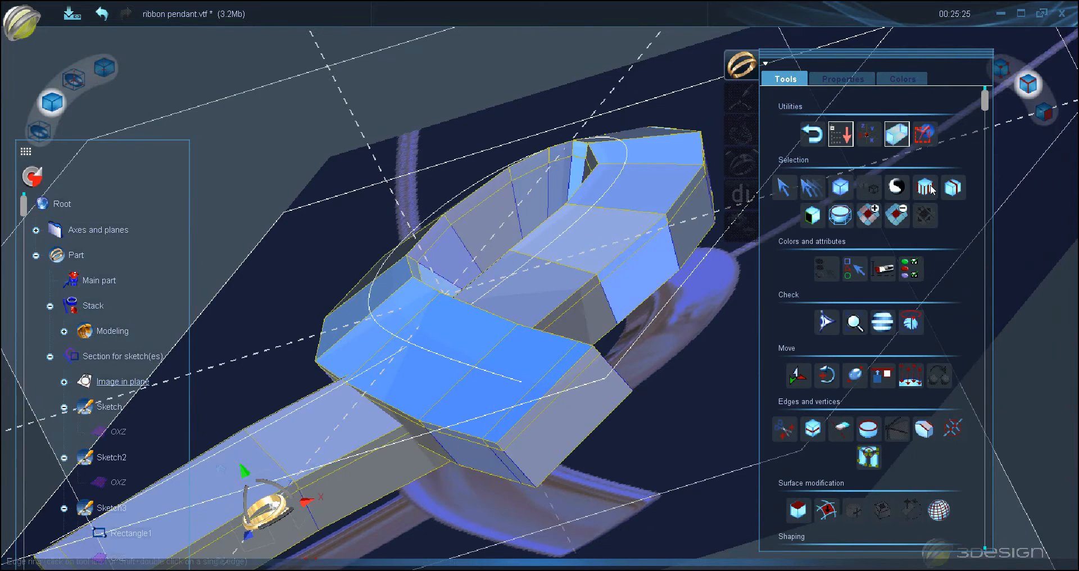
middle_click_drag(725, 278, 684, 224)
scroll(663, 281, "down", 4)
left_click(831, 80)
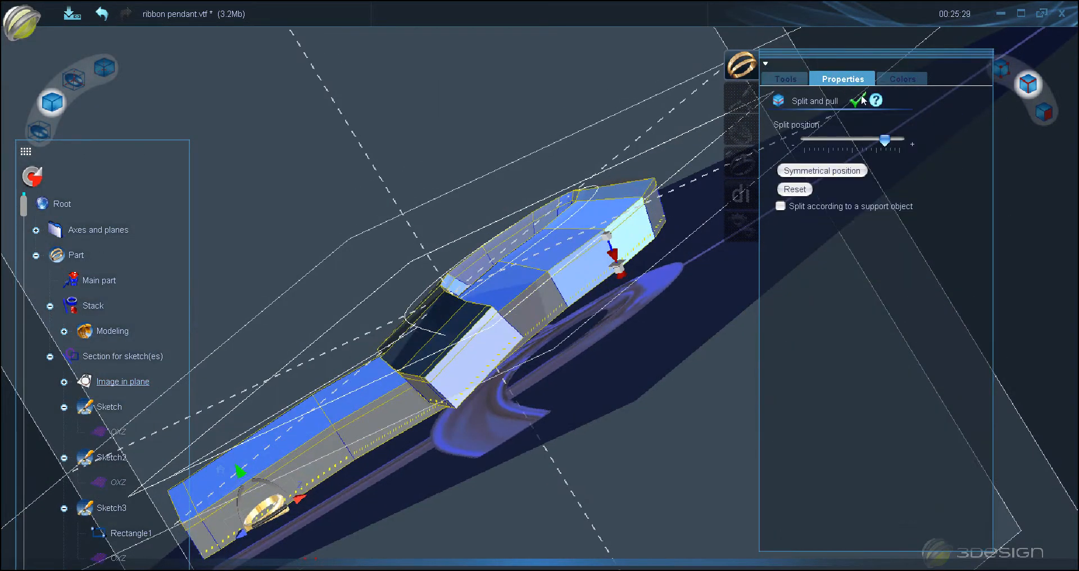
- Examine the ribbon's edges in smoothed display without edge markers, finishing in the front view
left_click(53, 103)
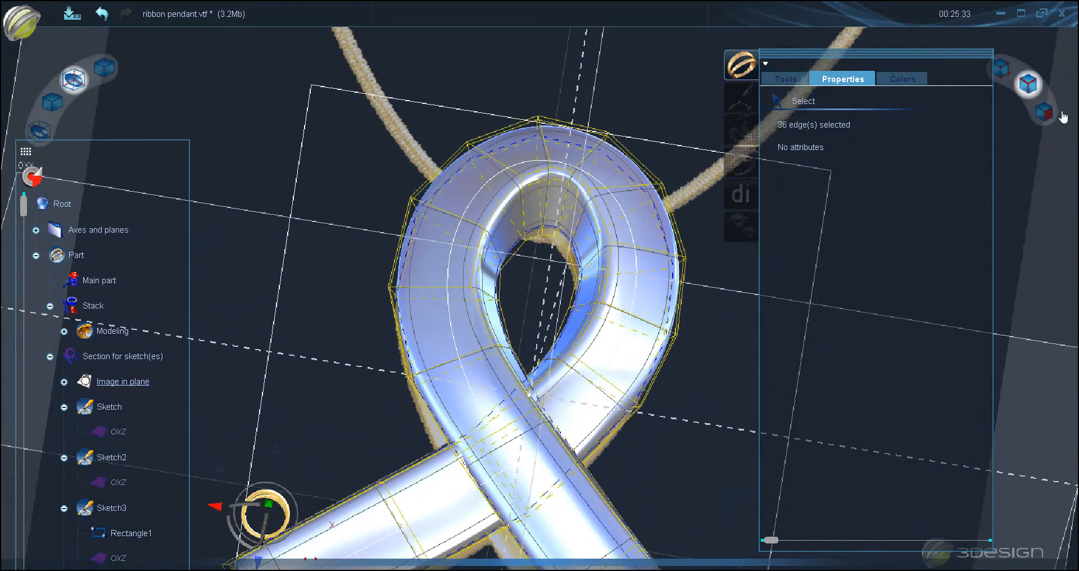
left_click(1045, 112)
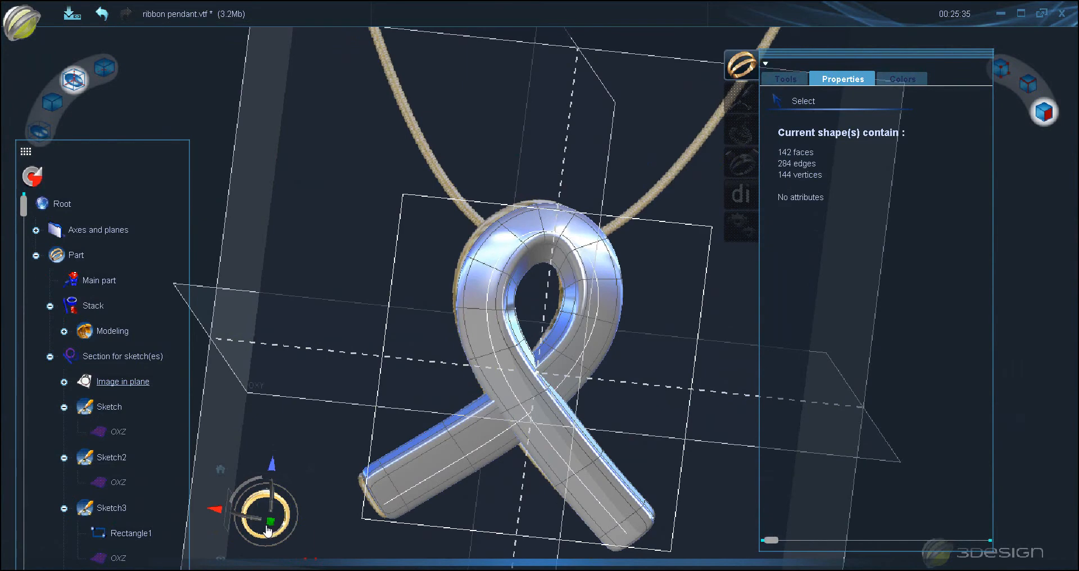
left_click(268, 528)
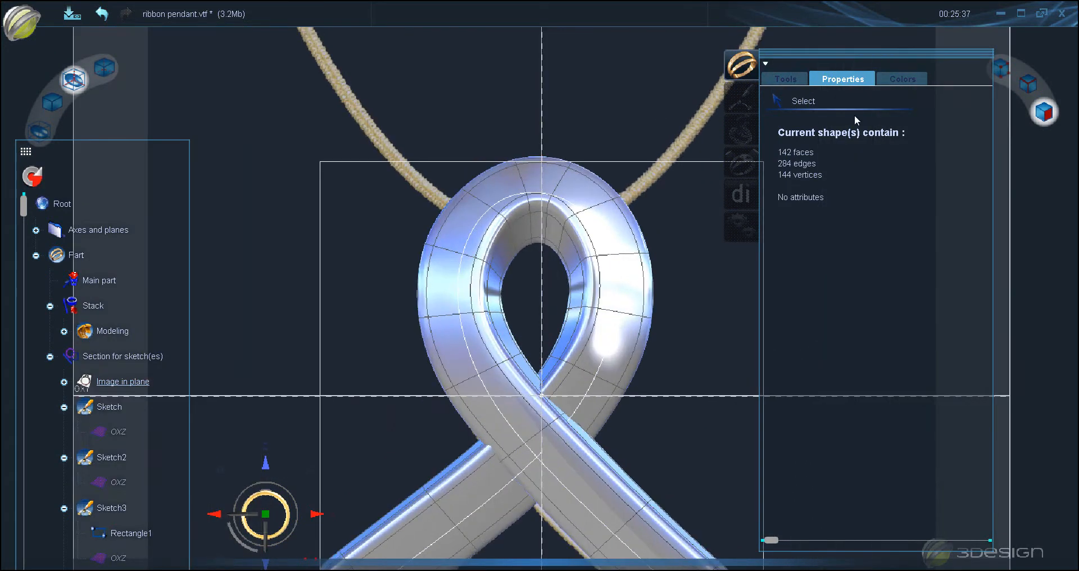
left_click(785, 80)
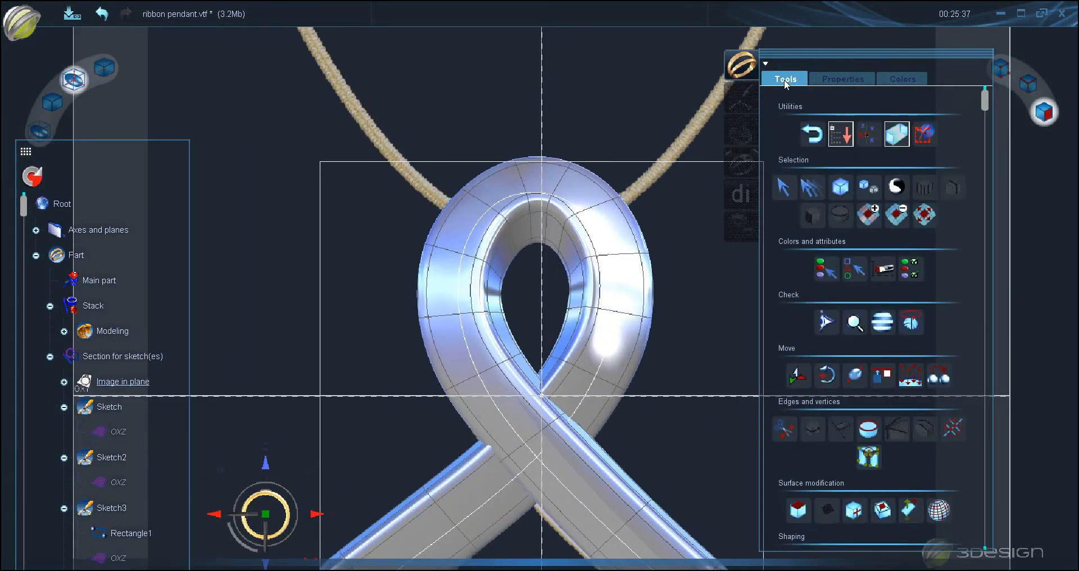
- Leave mesh editing and return to the Part level, hiding the ribbon's guide curve on the way
left_click(810, 142)
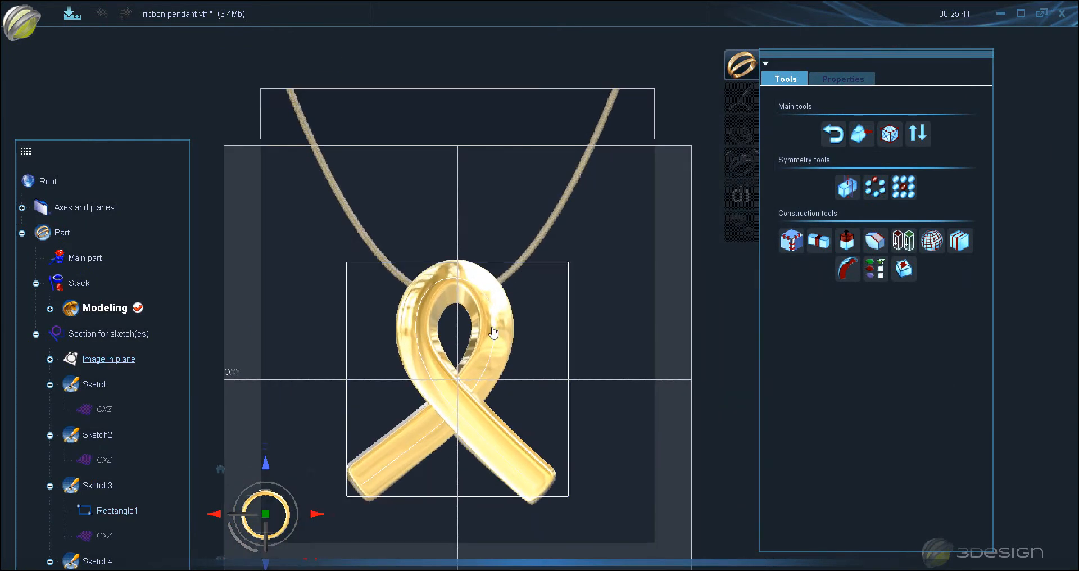
right_click(497, 352)
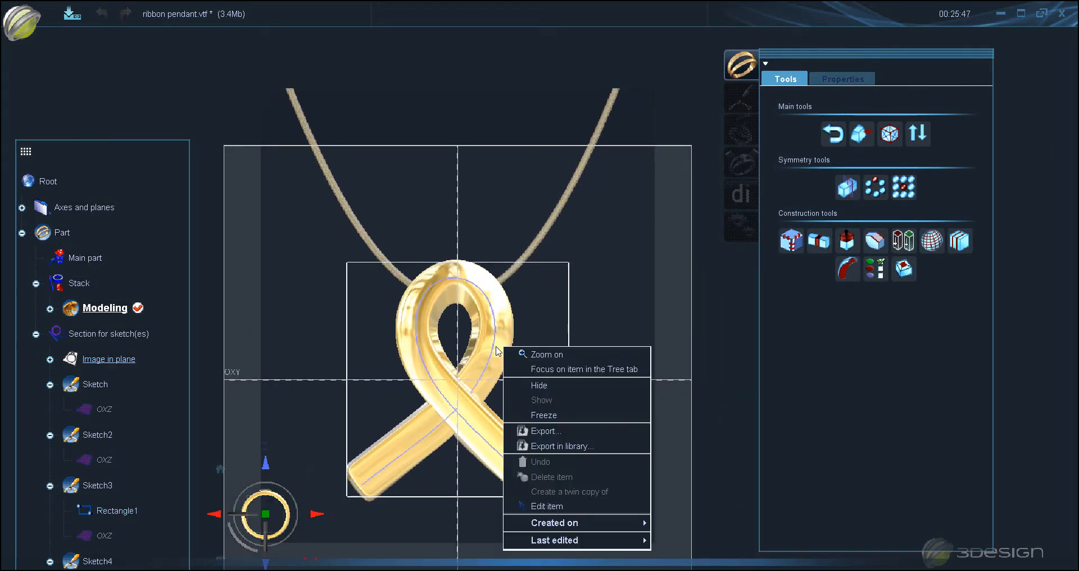
left_click(561, 386)
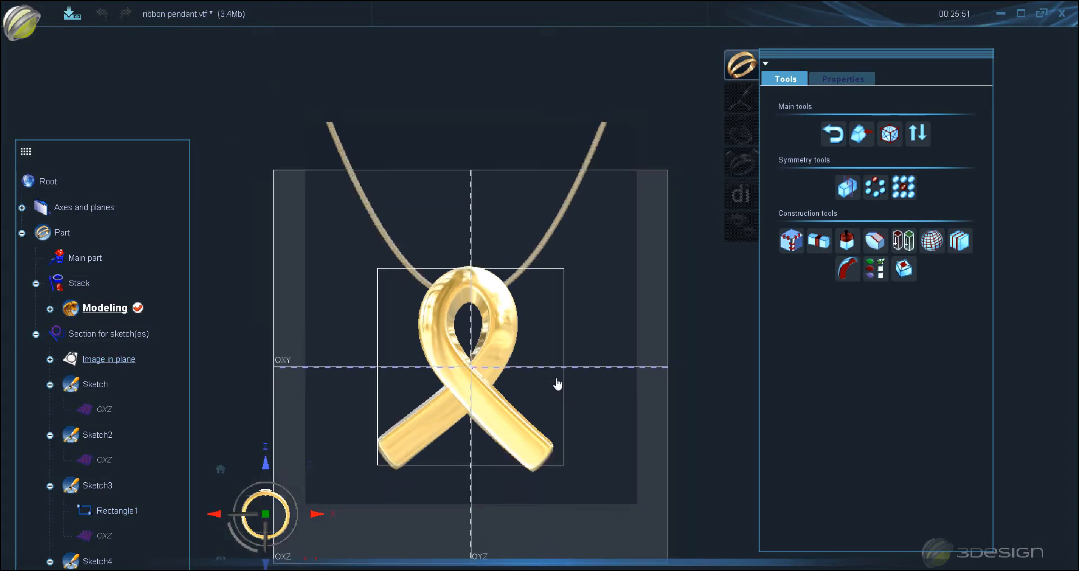
left_click(844, 133)
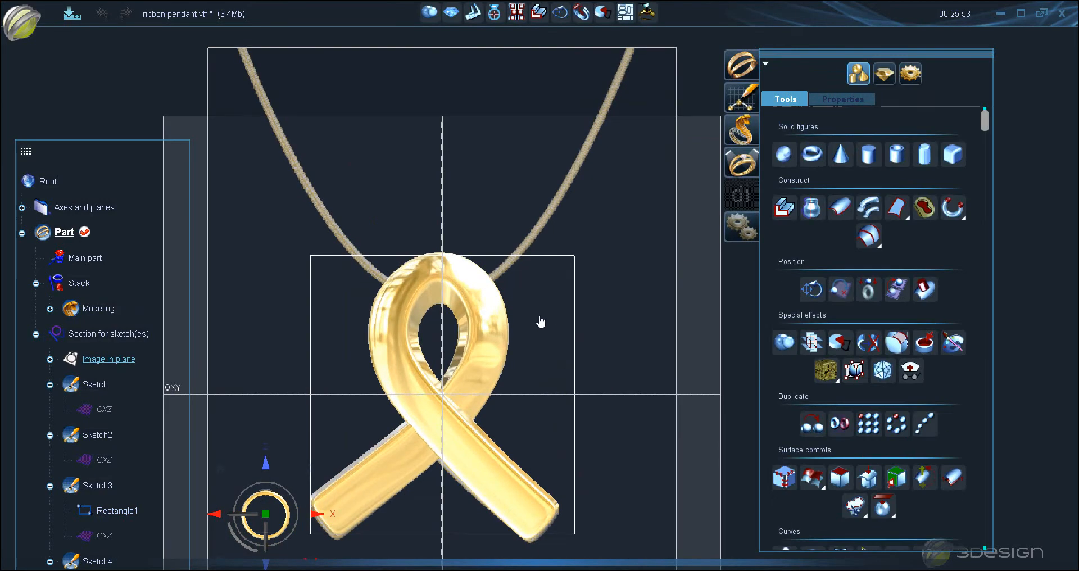
- Move the reference image sideways so that it sits to the left of the pendant for comparison
left_click(609, 260)
scroll(548, 308, "down", 5)
left_click_drag(548, 308, 334, 310)
left_click(803, 123)
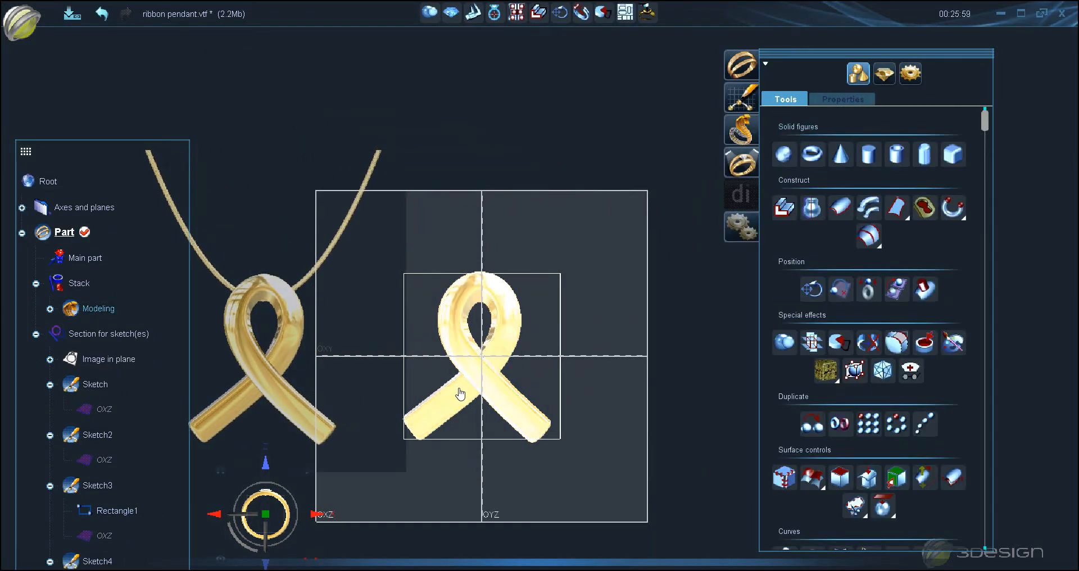
- Reopen the ribbon mesh for vertex editing and nudge the outer vertices at the loop's upper left and upper right
scroll(571, 376, "up", 4)
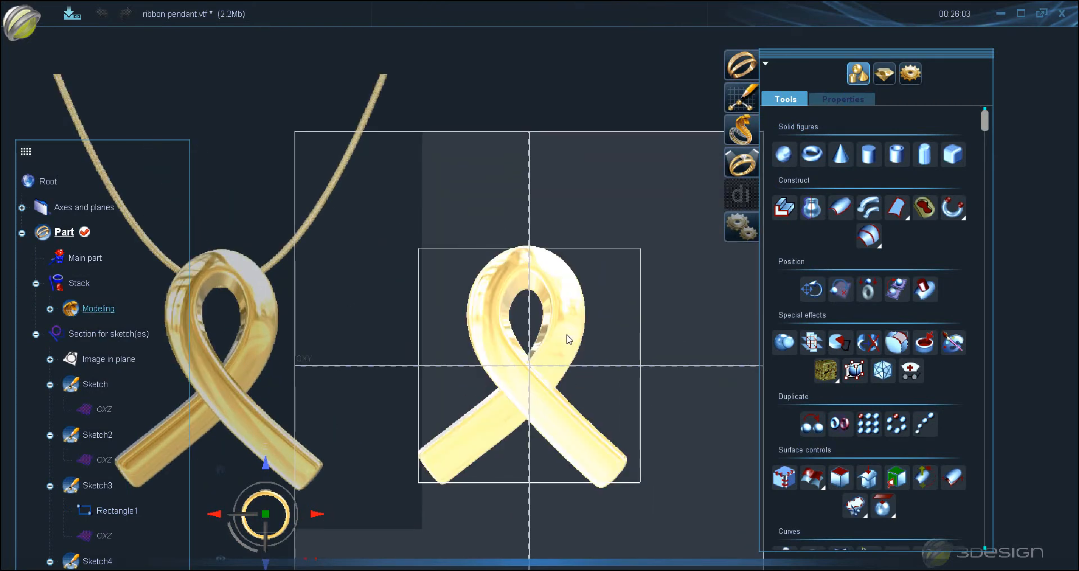
left_click(568, 339)
left_click(784, 78)
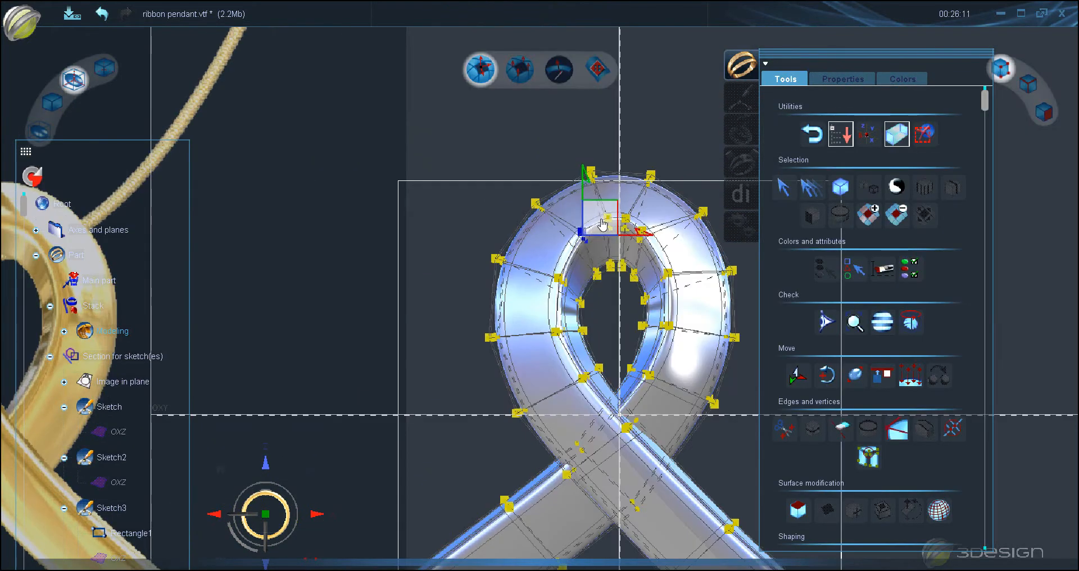
left_click_drag(515, 186, 554, 215)
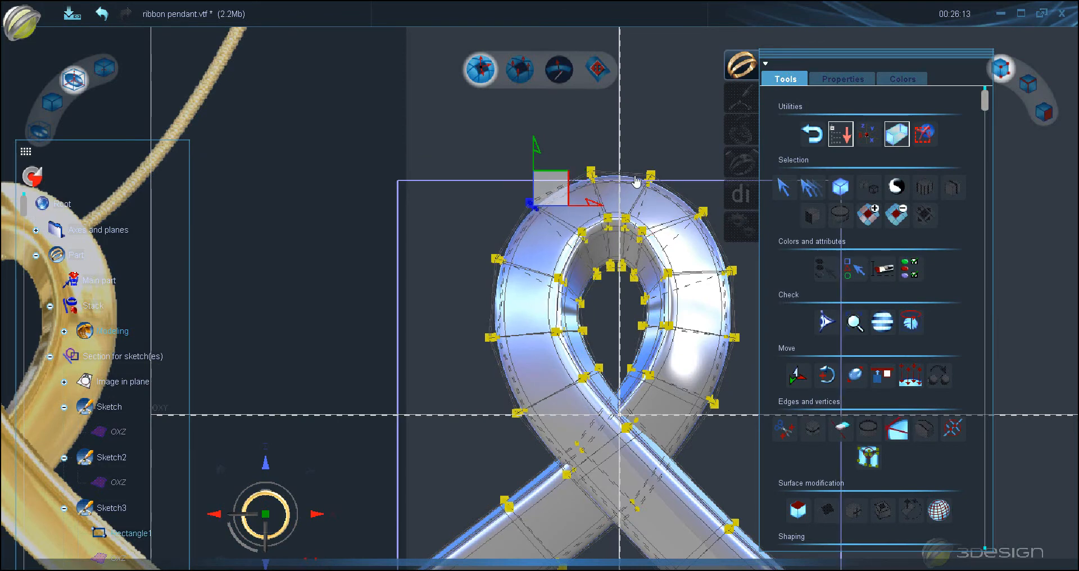
scroll(623, 221, "up", 2)
left_click_drag(712, 223, 714, 225)
- Nudge the front inner vertices along the right side of the opening, from the upper right to mid-height
middle_click_drag(609, 235, 531, 242)
left_click_drag(622, 202, 631, 201)
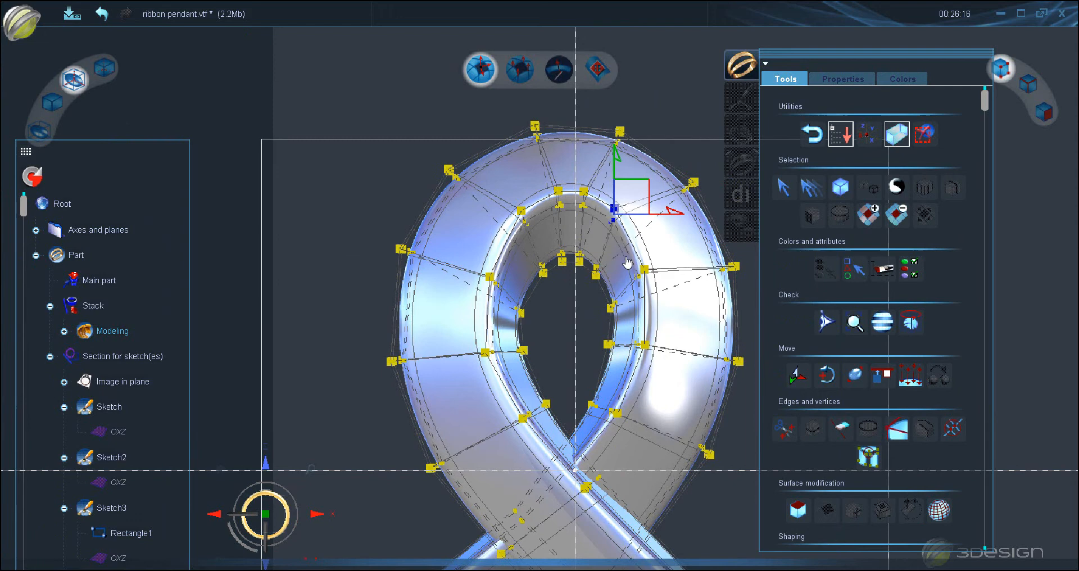
left_click(654, 278)
left_click(662, 355)
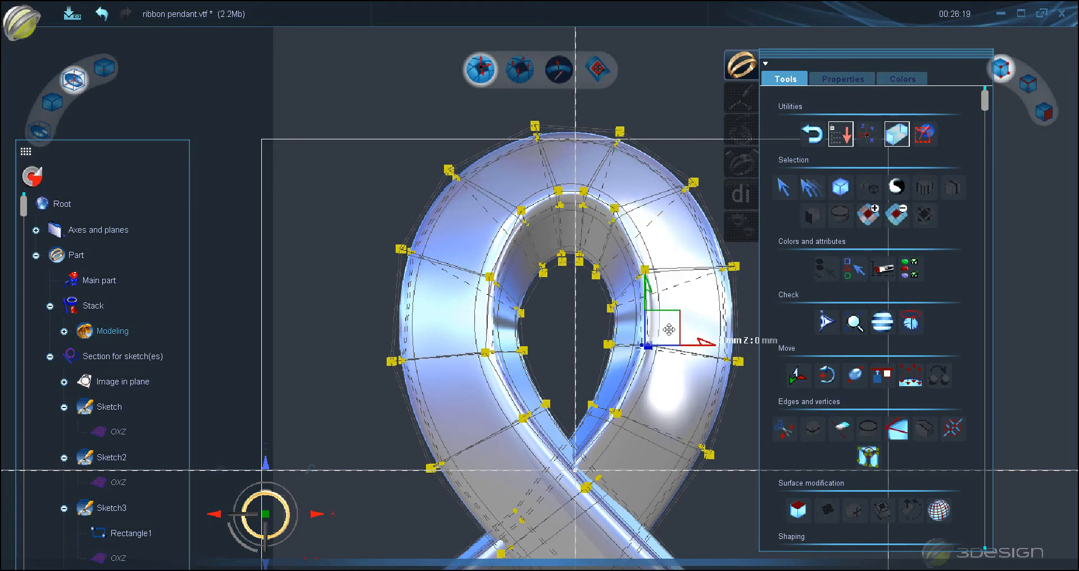
scroll(537, 298, "down", 2)
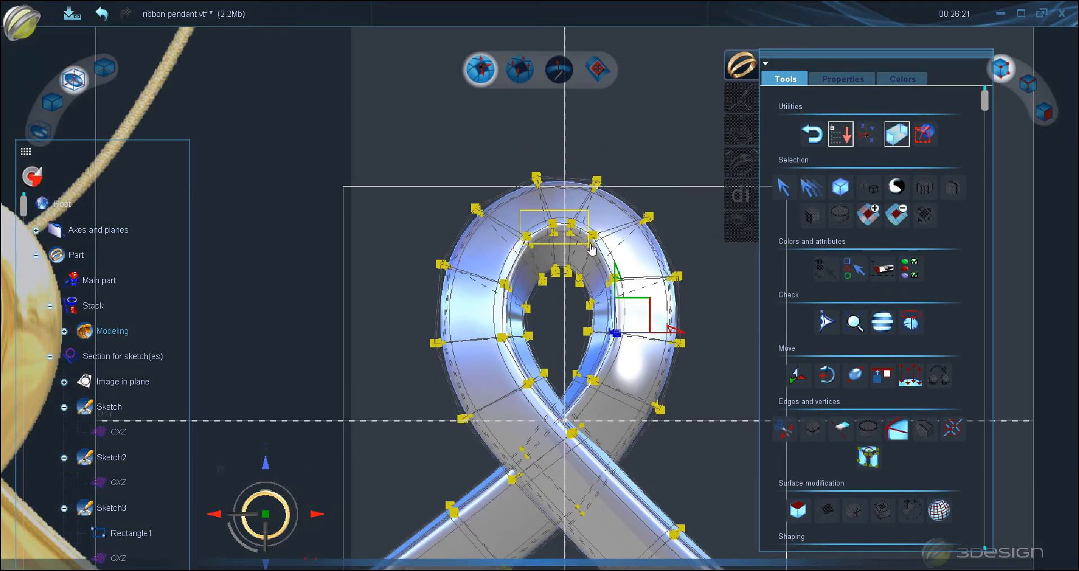
- Nudge the front and rear inner vertices at the opening's top and the upper rear vertices on both its sides
left_click_drag(590, 246, 589, 245)
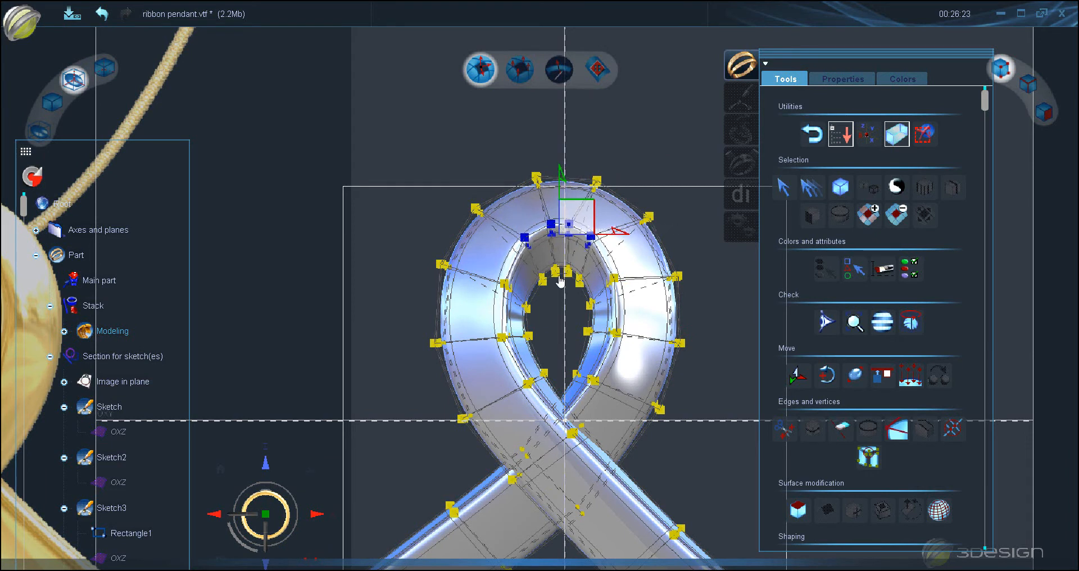
left_click(544, 263)
left_click_drag(587, 293, 587, 292)
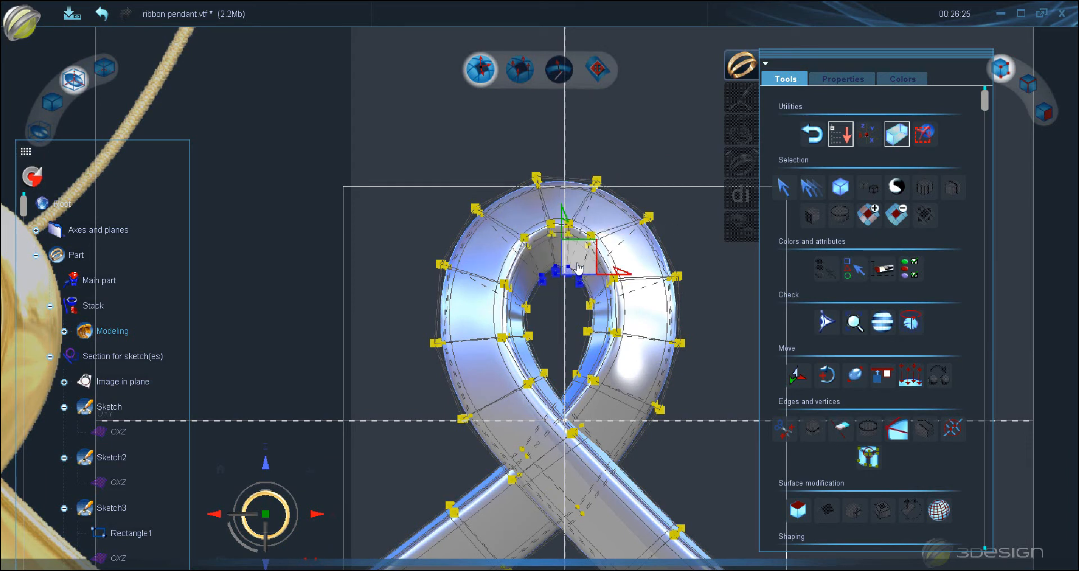
left_click(587, 302)
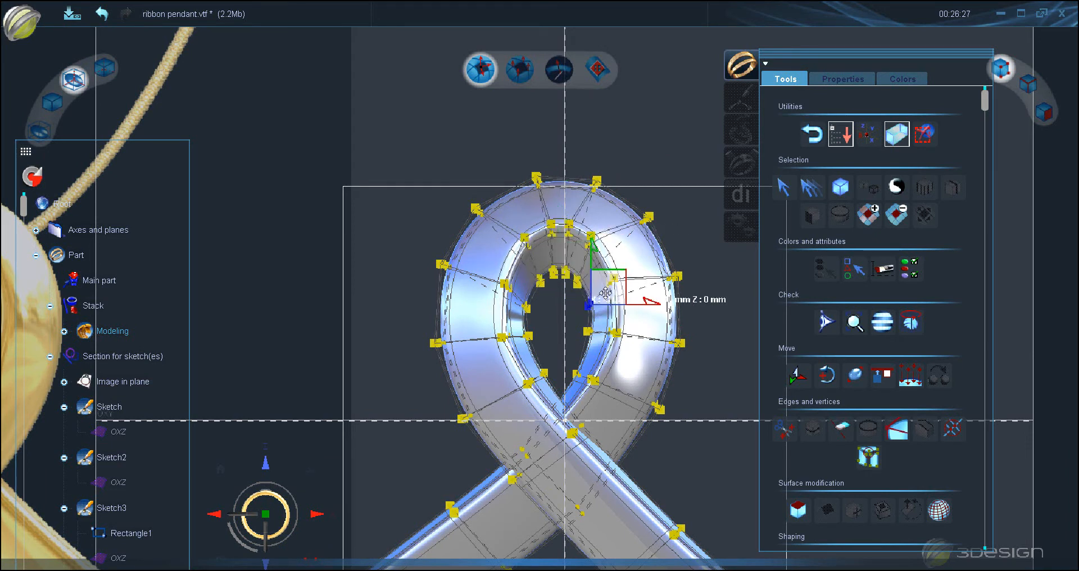
left_click_drag(543, 320, 530, 312)
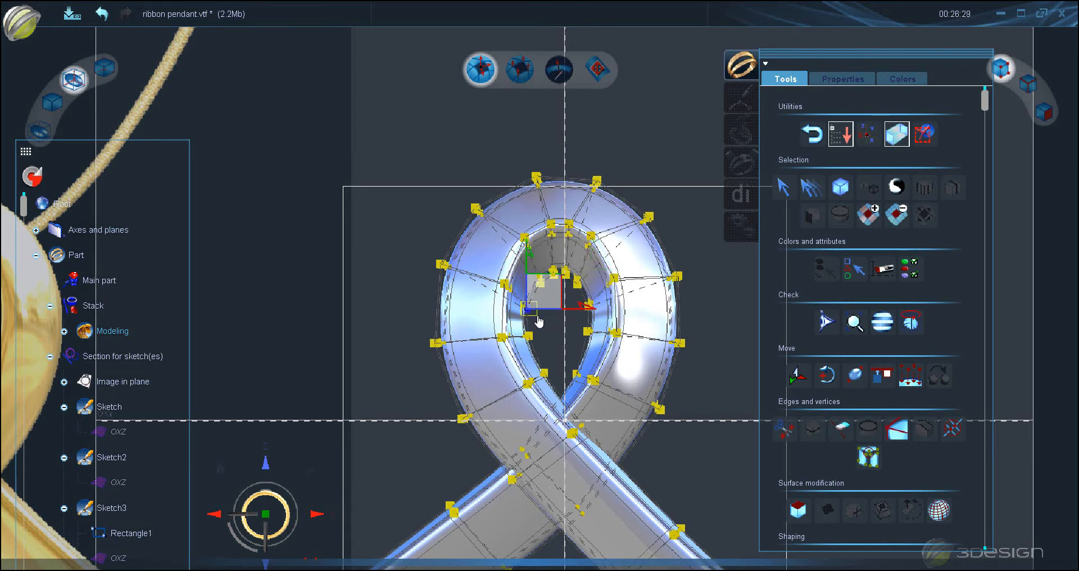
- Select the vertices midway along the lower-left strand and leave the ribbon mesh editing
scroll(537, 291, "down", 3)
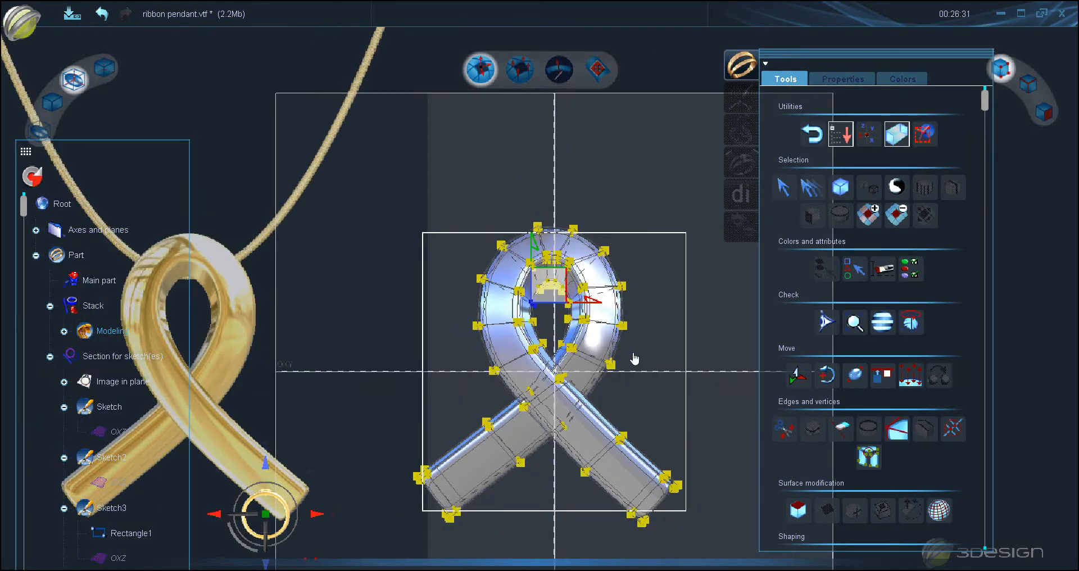
left_click_drag(516, 456, 533, 475)
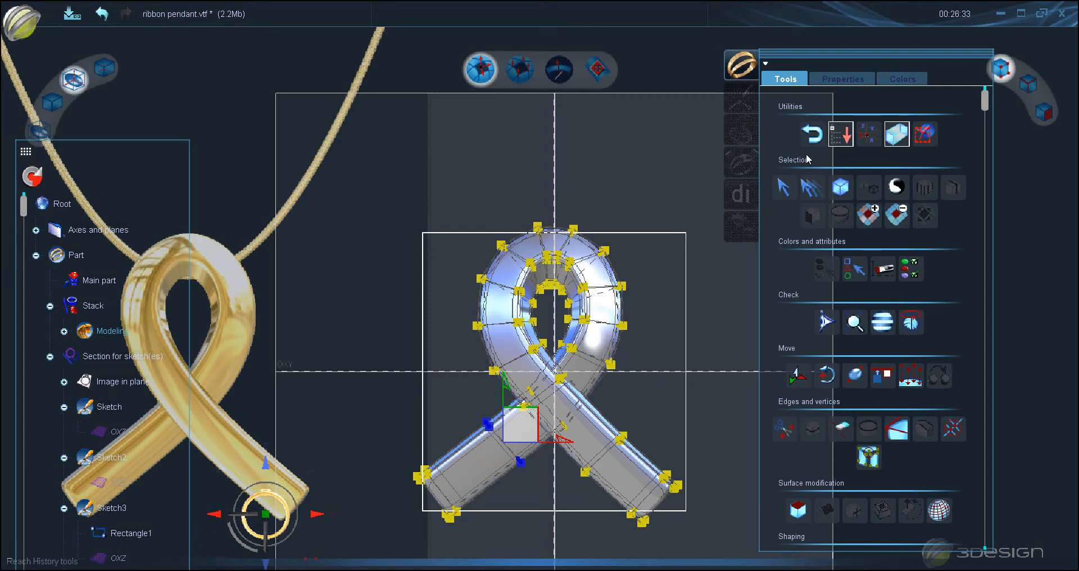
left_click(812, 136)
scroll(699, 289, "down", 3)
left_click(834, 137)
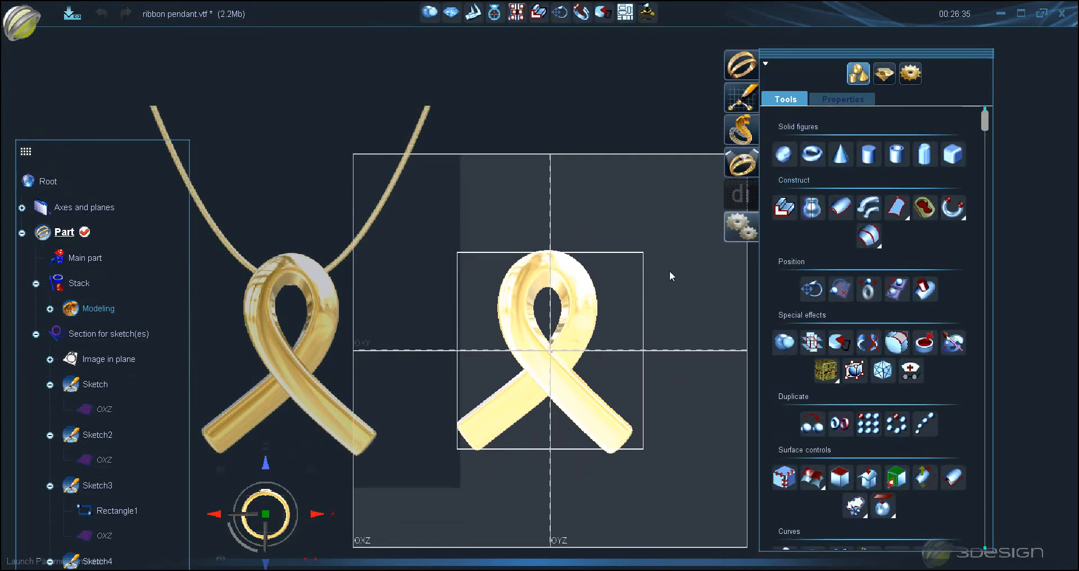
- Hide the reference image and face the pendant from the front again
middle_click_drag(305, 341, 703, 305)
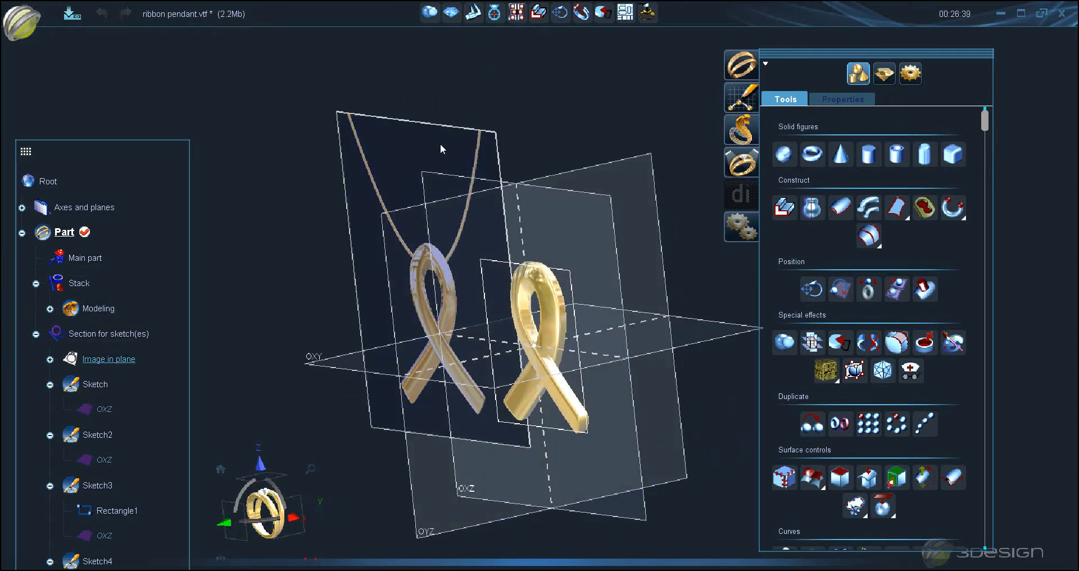
right_click(441, 143)
left_click(486, 183)
middle_click_drag(584, 315, 573, 399)
left_click(249, 526)
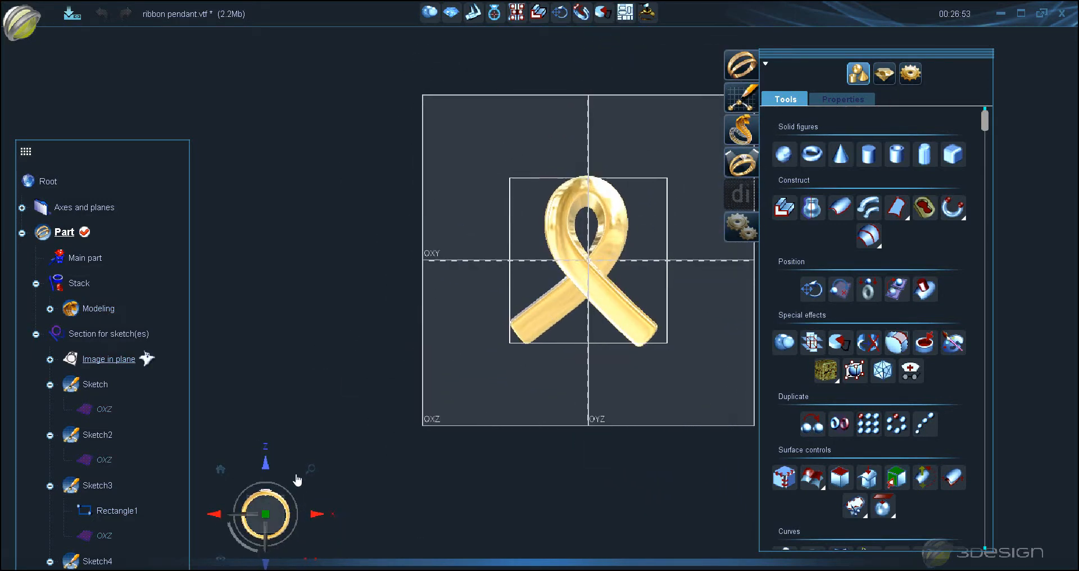
- Reopen the ribbon mesh, select the edges running across the ribbon's width in edge mode, and display the faceted control mesh
scroll(569, 284, "up", 4)
double_click(674, 181)
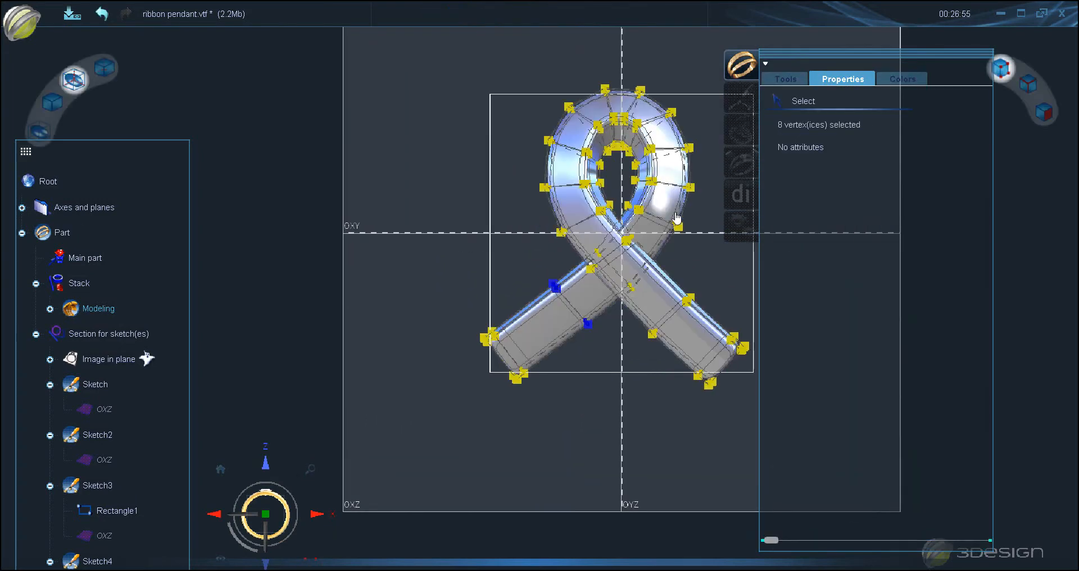
left_click(1028, 83)
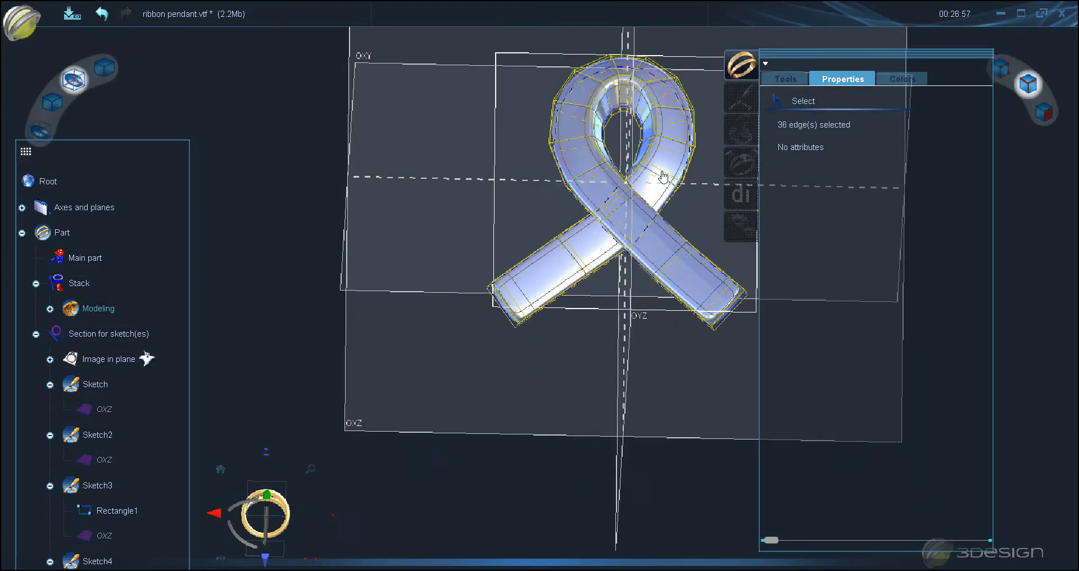
left_click(661, 193)
middle_click_drag(619, 223, 630, 96)
left_click(789, 82)
left_click(52, 102)
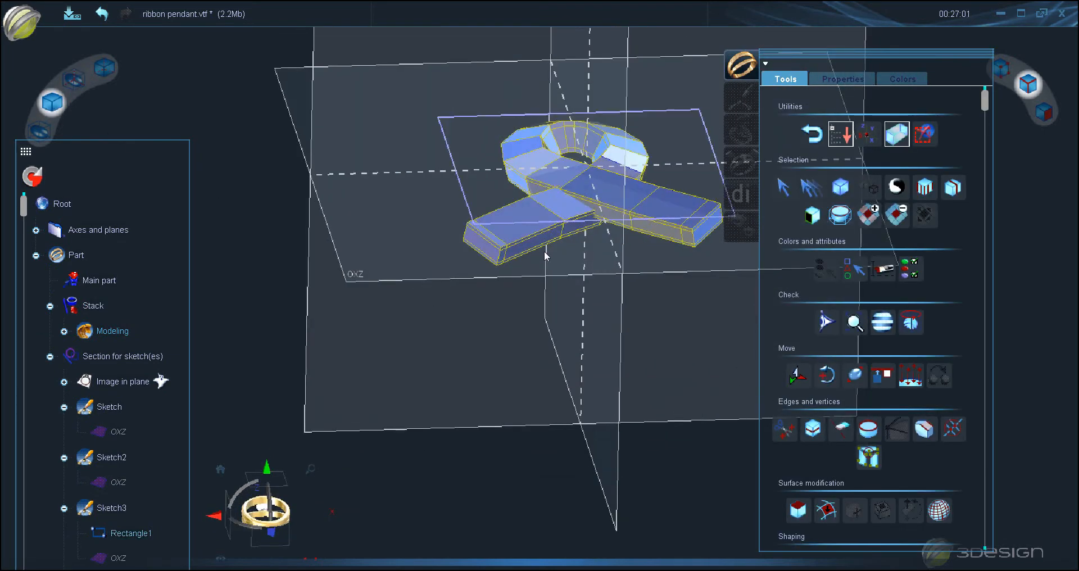
middle_click_drag(545, 256, 579, 259)
scroll(580, 166, "up", 3)
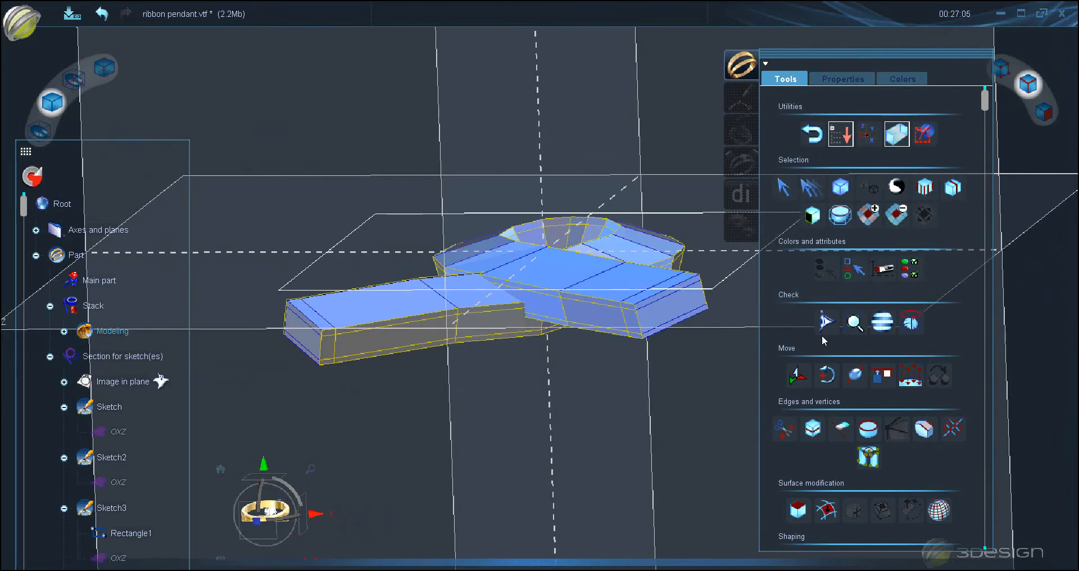
- Apply Split and pull to the selected cross edges at the middle position, adding a lengthwise split down the ribbon's centre
left_click(813, 432)
middle_click_drag(647, 282, 624, 405)
left_click(837, 80)
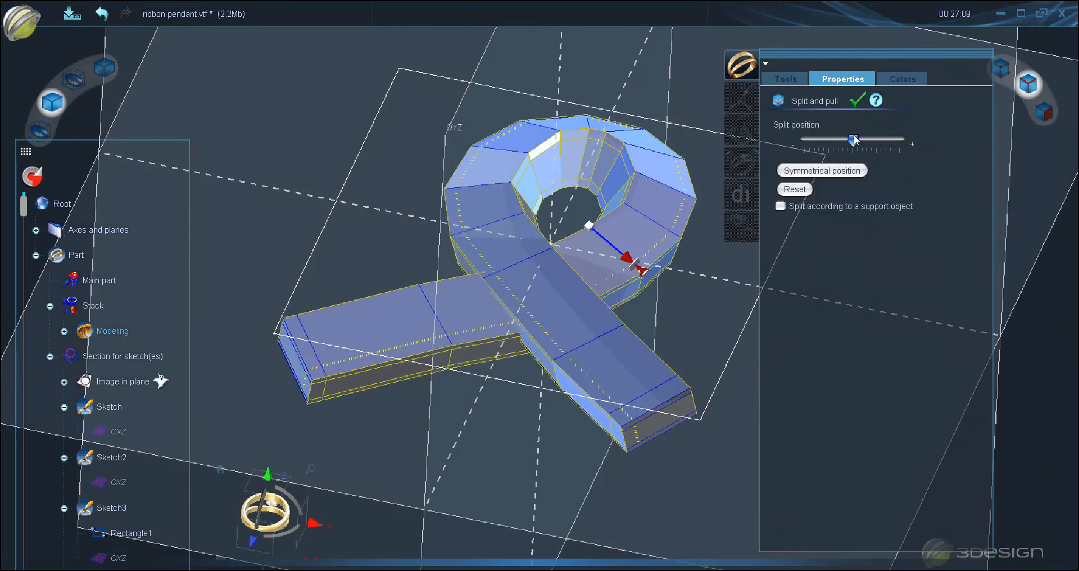
left_click(856, 102)
middle_click_drag(658, 280, 592, 268)
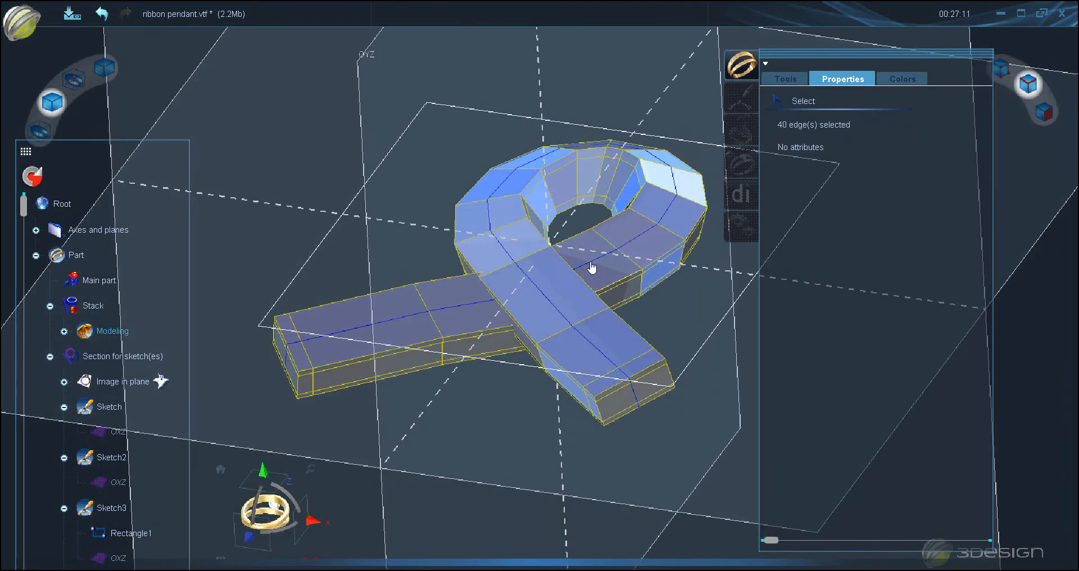
- In vertex mode with the full control cage shown, select the front centre-line vertices from the lower-right strand's end past the crossing
left_click(780, 83)
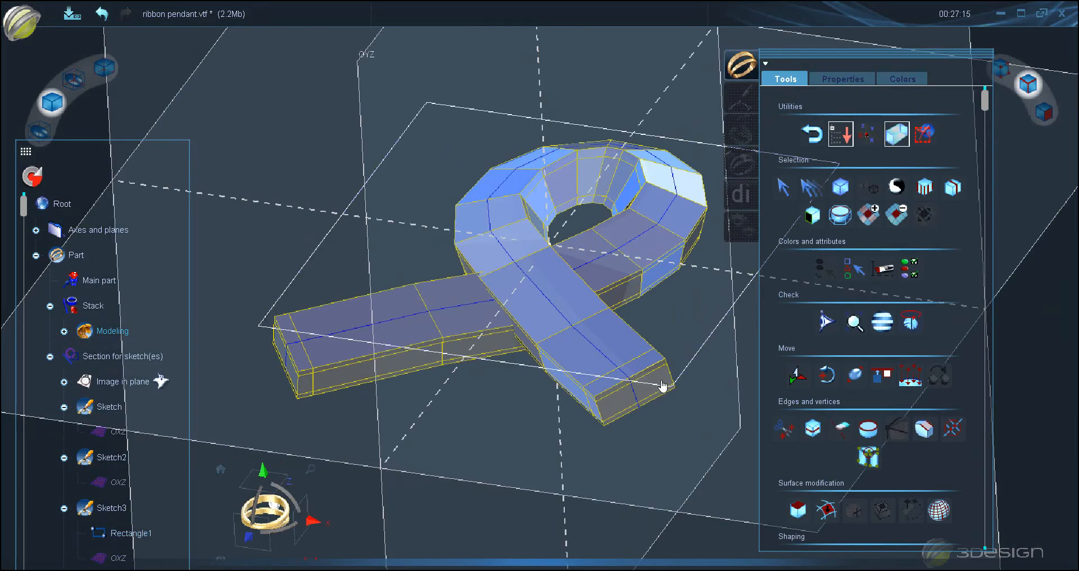
middle_click_drag(663, 386, 656, 394)
left_click(1002, 69)
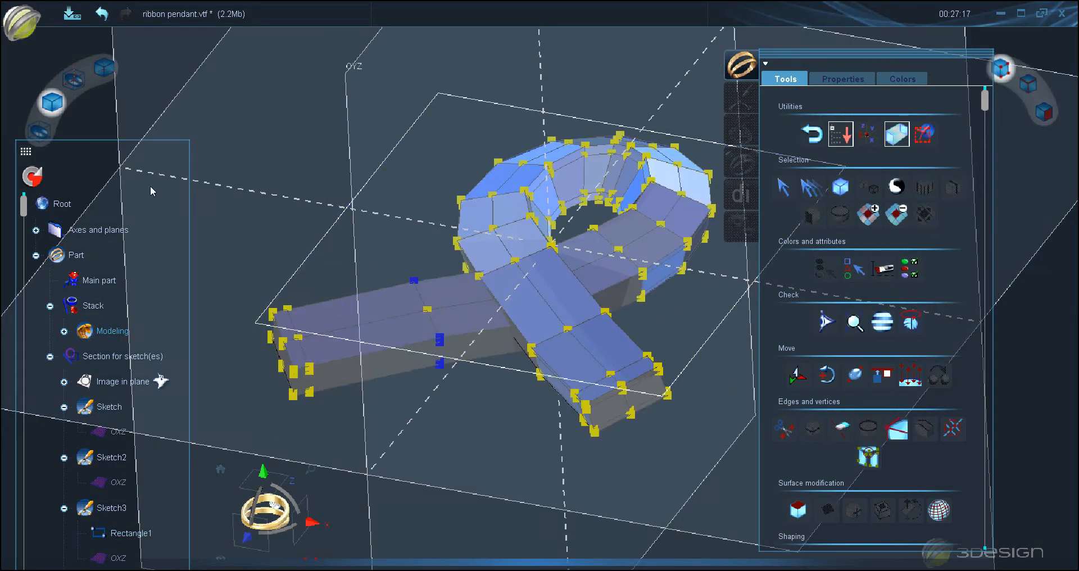
left_click(110, 73)
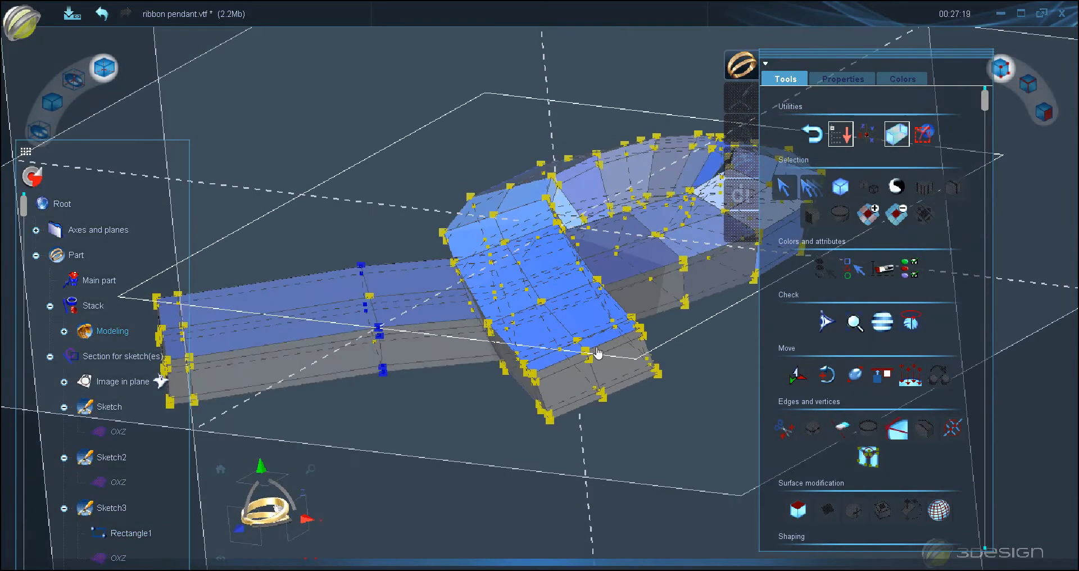
left_click(666, 419)
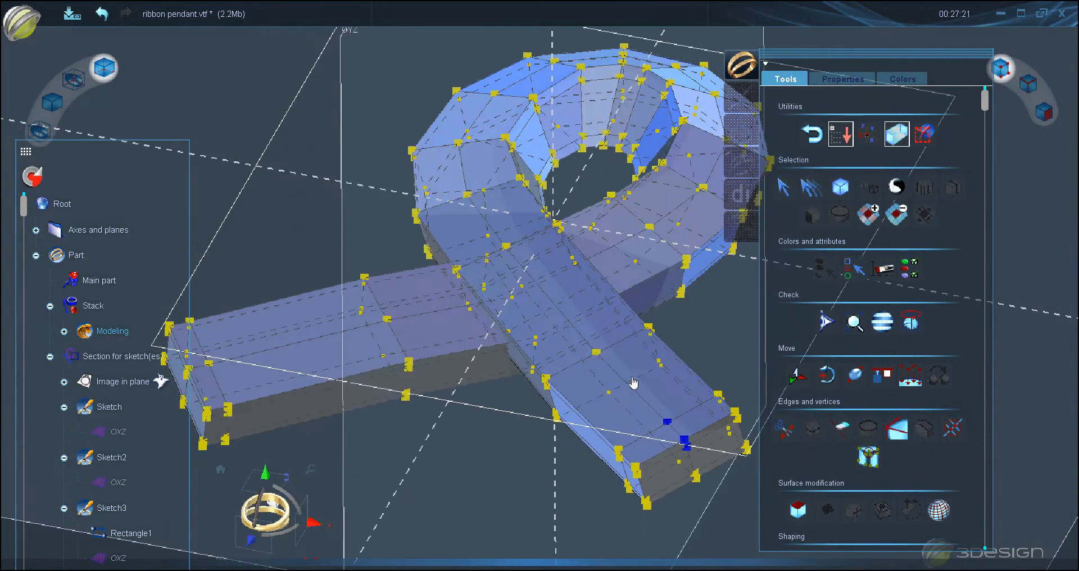
scroll(565, 343, "up", 5)
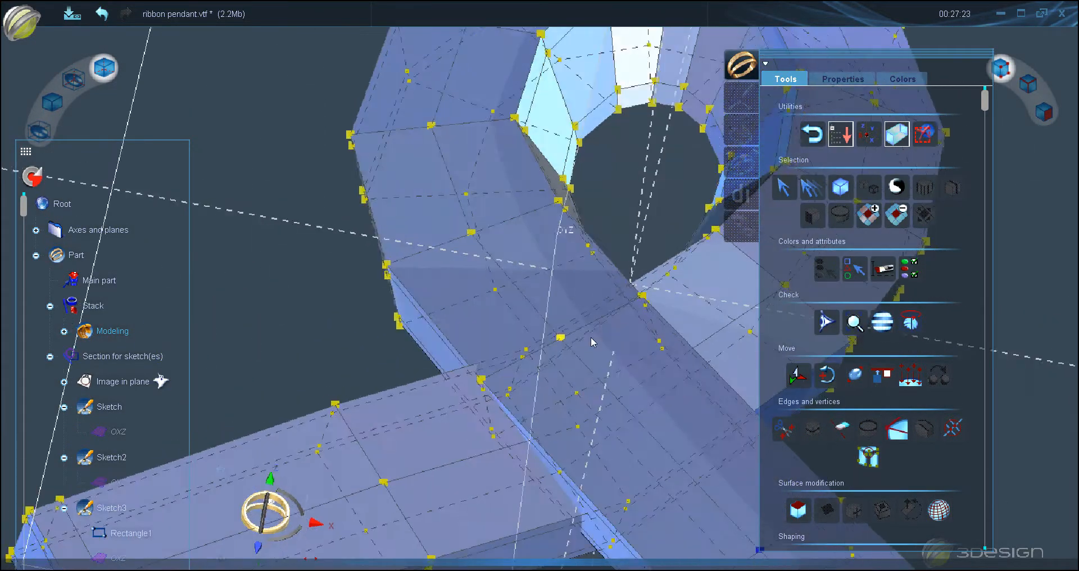
scroll(494, 265, "down", 3)
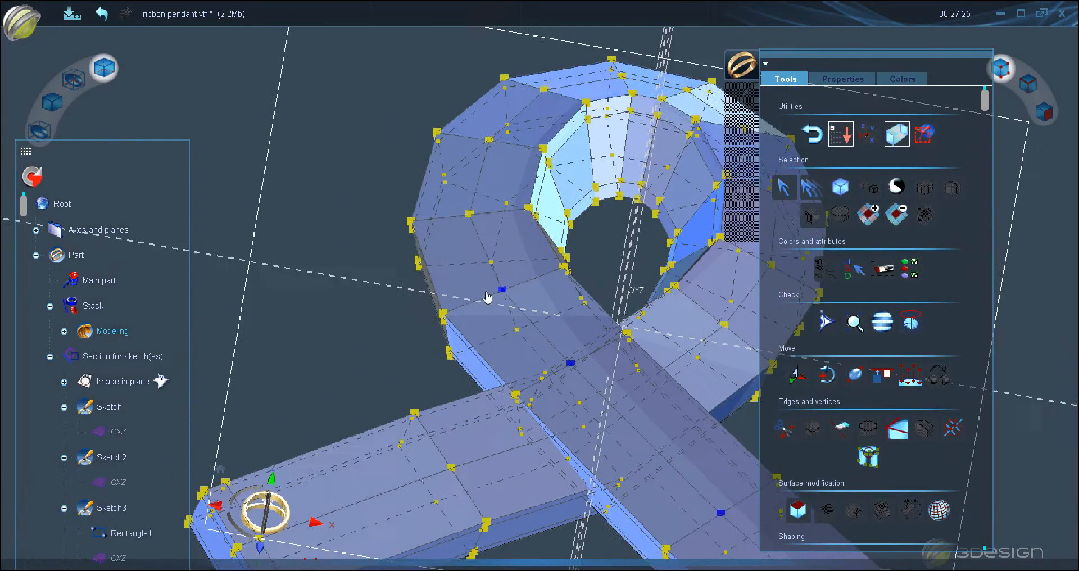
- Add the front centre-line vertices around the loop's left side, top and right side to the selection
left_click(470, 149, "ctrl")
middle_click_drag(471, 150, 457, 167)
middle_click_drag(563, 183, 525, 229)
left_click(541, 217, "ctrl")
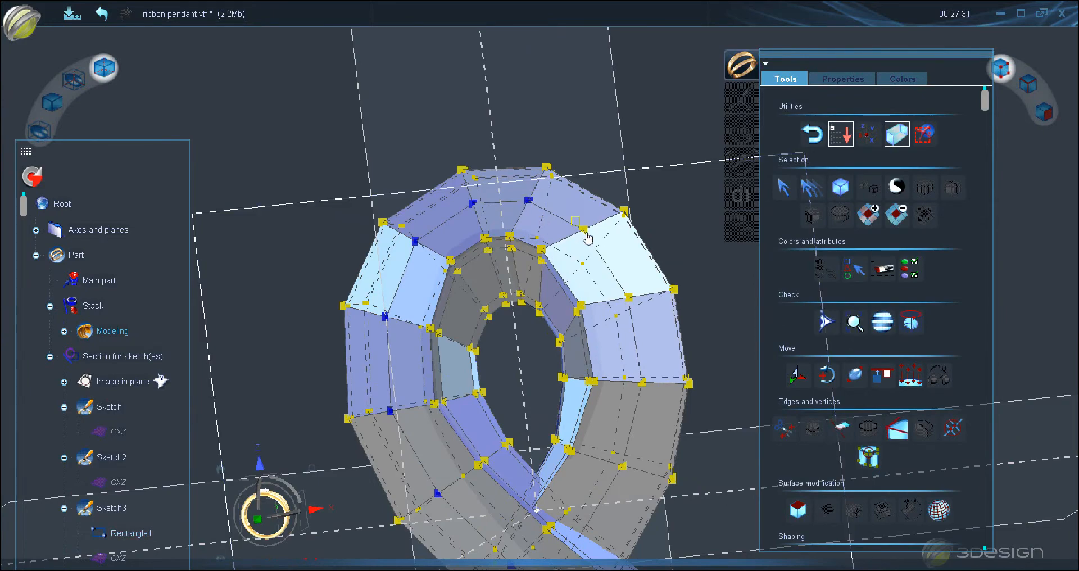
left_click(584, 231, "ctrl")
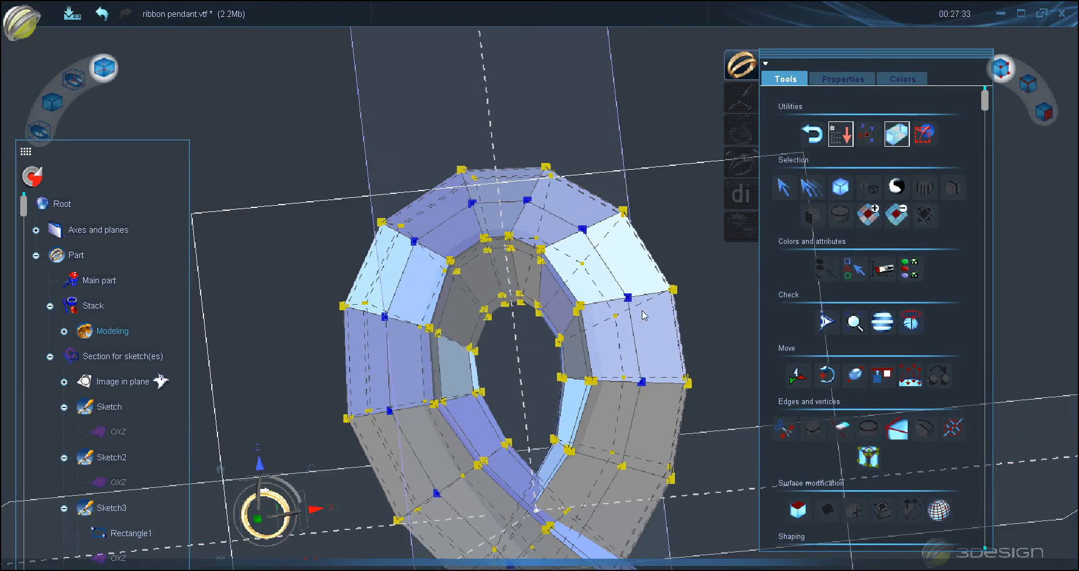
- Add the remaining centre-line vertices below the loop, behind the crossing and down the lower-left strand to its end
middle_click_drag(630, 253, 616, 330)
middle_click_drag(548, 477, 642, 277)
scroll(611, 301, "up", 4)
left_click(600, 293, "ctrl")
scroll(606, 308, "down", 4)
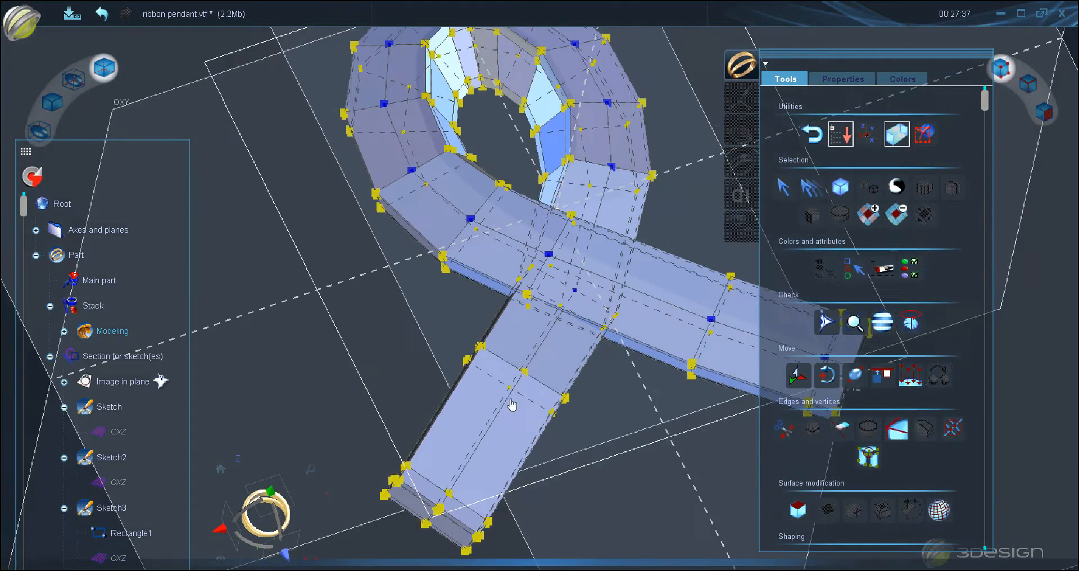
middle_click_drag(511, 405, 525, 362)
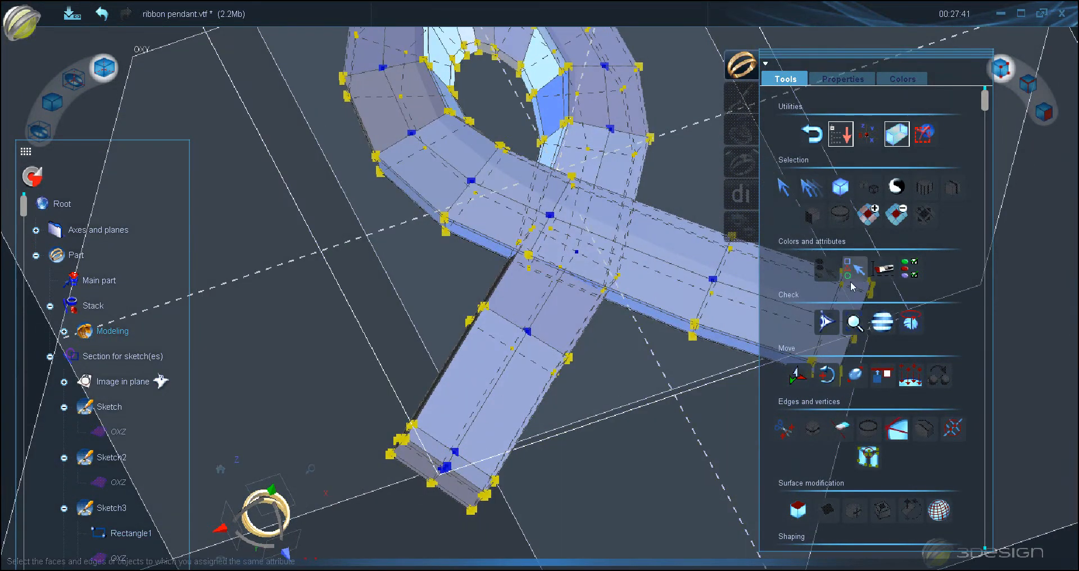
- Try to move the selected centre-line vertices slightly outward from the ribbon's front face, and undo the move
left_click(798, 375)
scroll(610, 247, "down", 3)
middle_click_drag(610, 247, 571, 252)
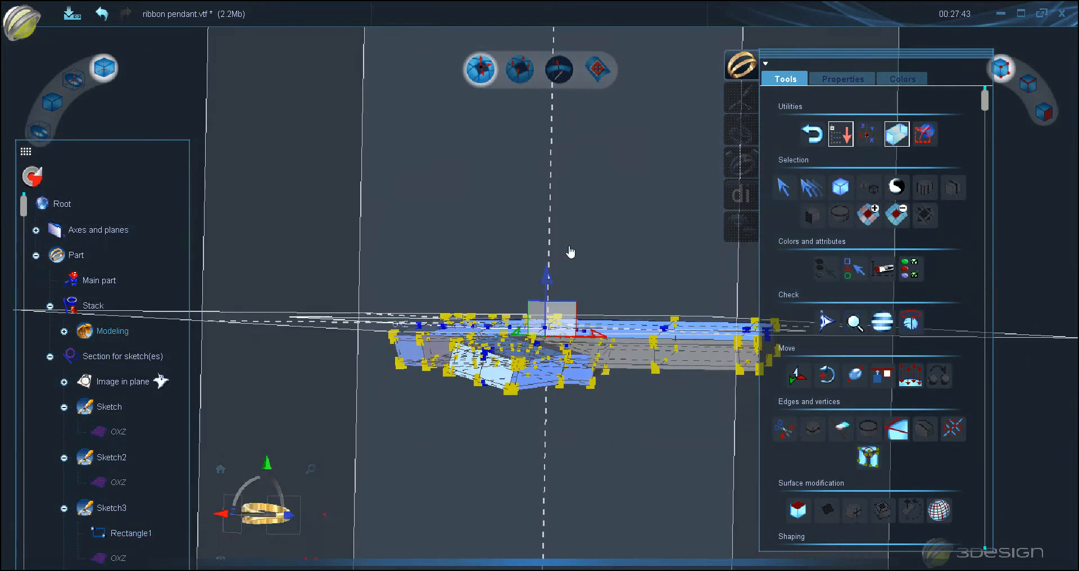
left_click_drag(546, 283, 545, 275)
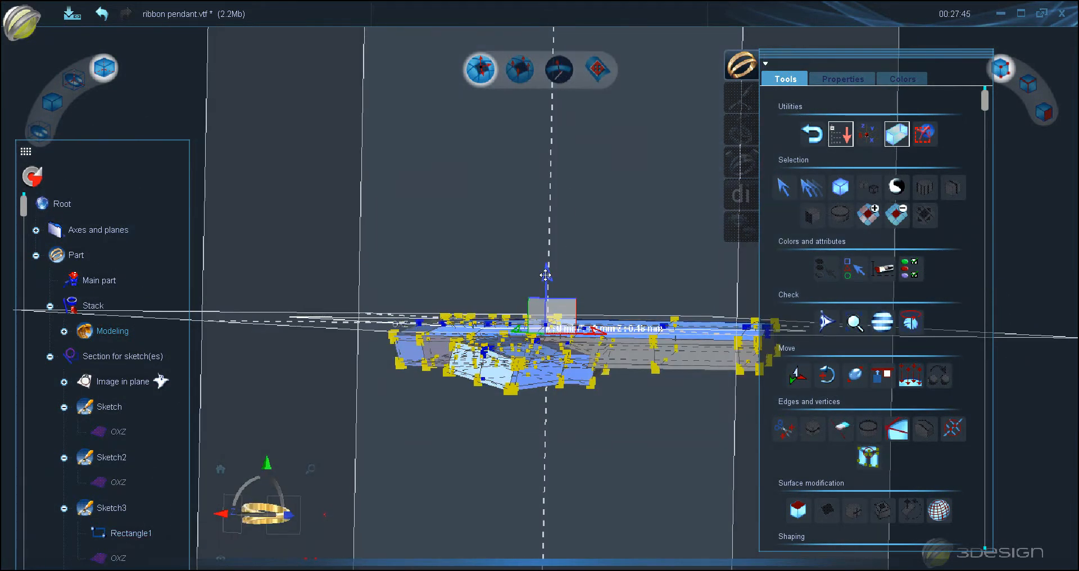
scroll(499, 387, "up", 10)
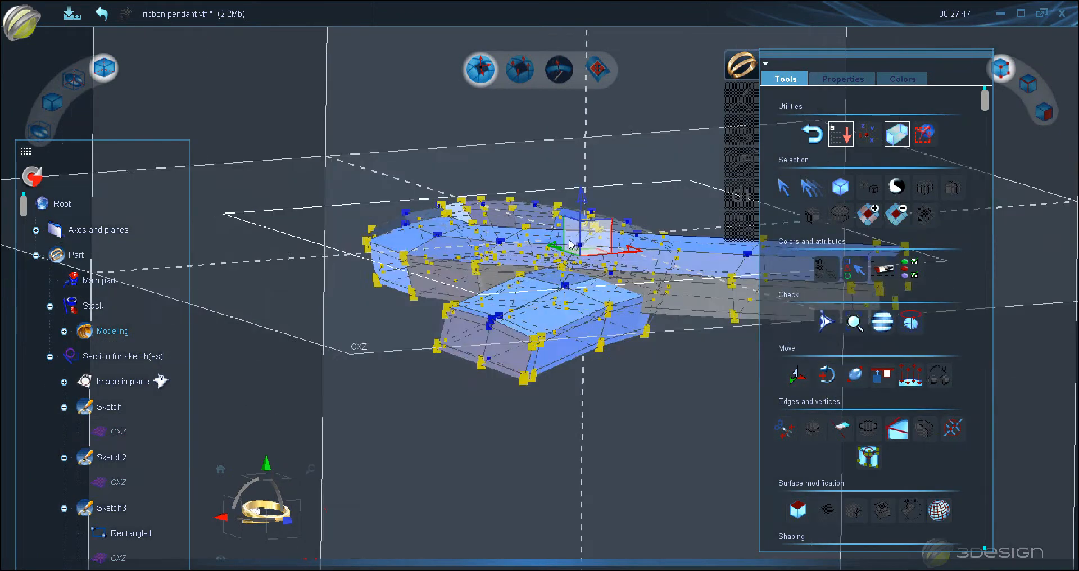
key("ctrl+z")
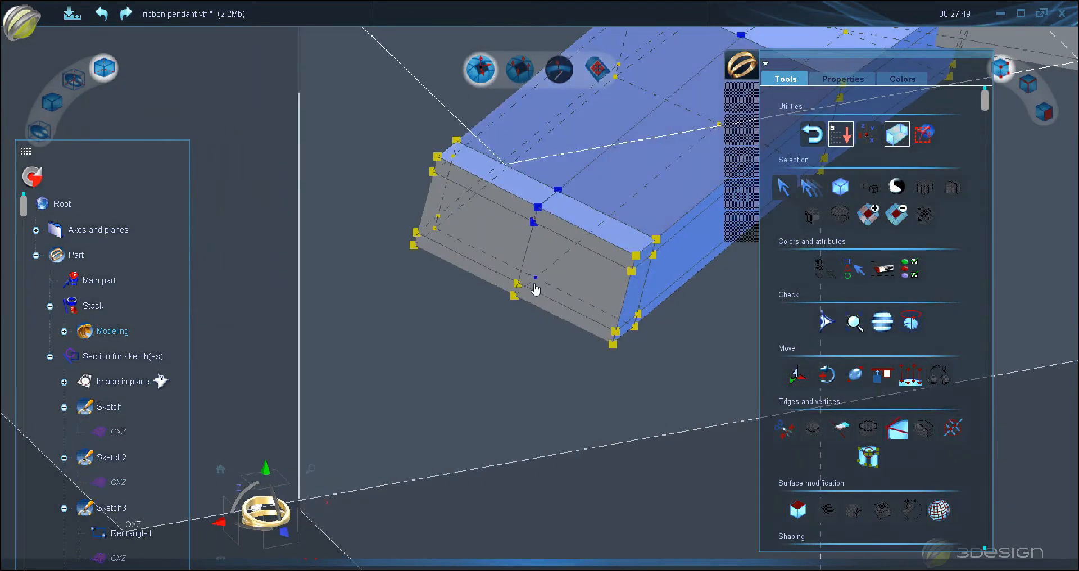
- Raise the centre-line vertices slightly off the front face, excluding the stray inner vertex at the strand's end, and leave mesh editing
scroll(583, 294, "down", 8)
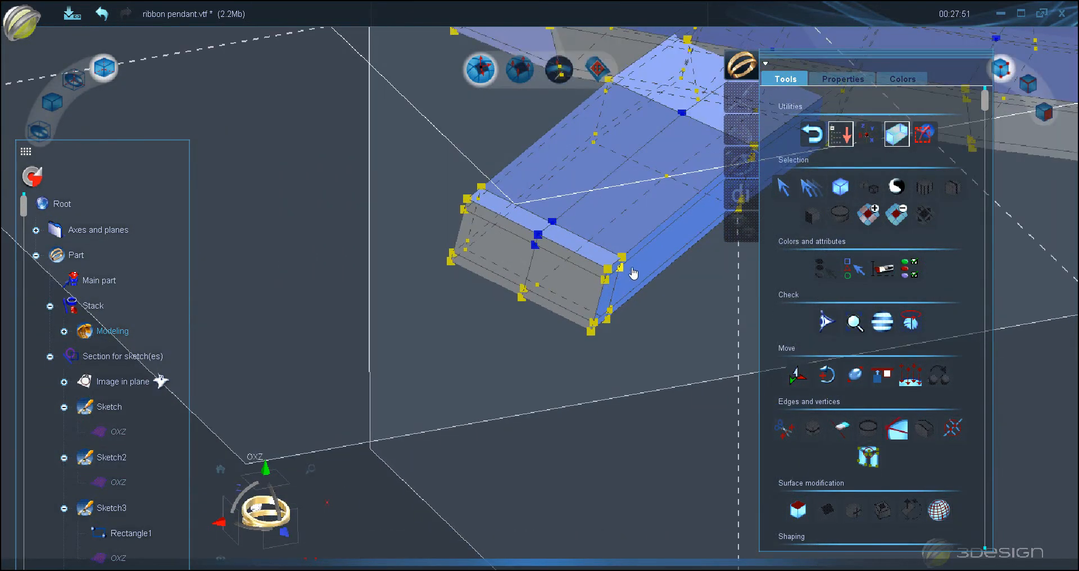
middle_click_drag(632, 233, 566, 243)
left_click_drag(565, 226, 561, 217)
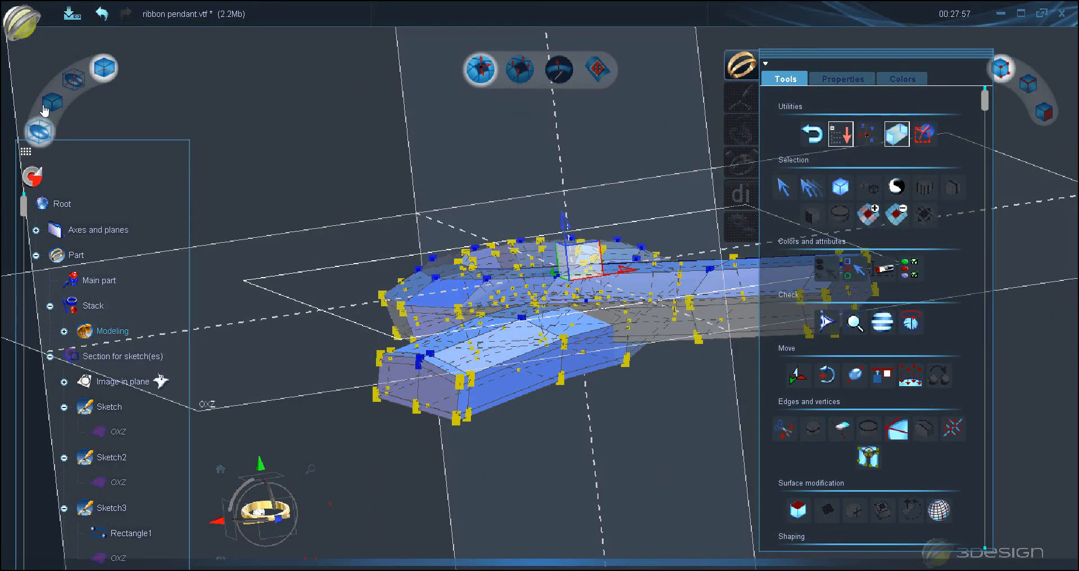
left_click(73, 79)
middle_click_drag(492, 179, 499, 216)
left_click(1044, 112)
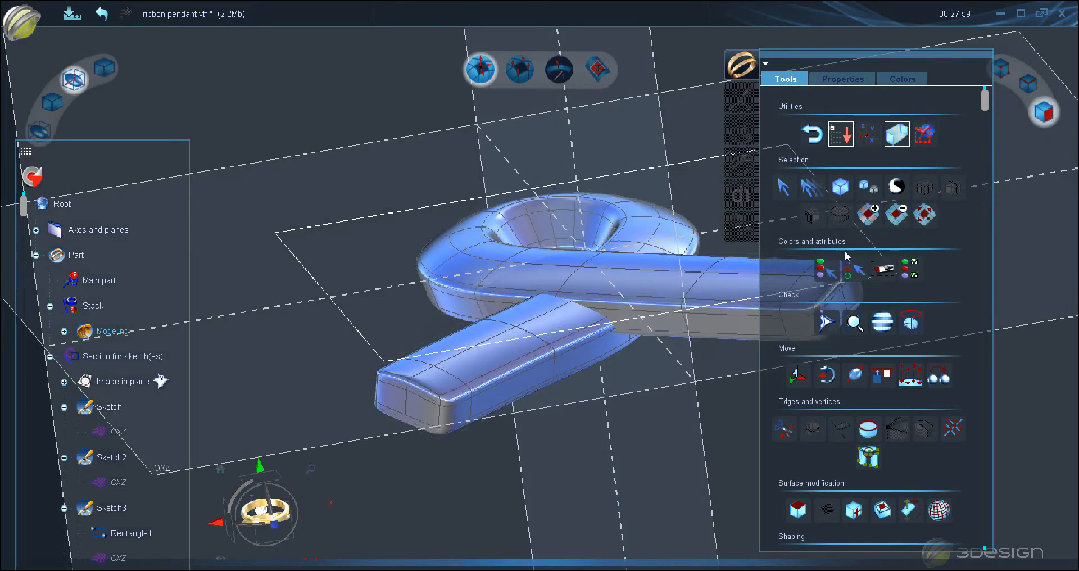
left_click(814, 134)
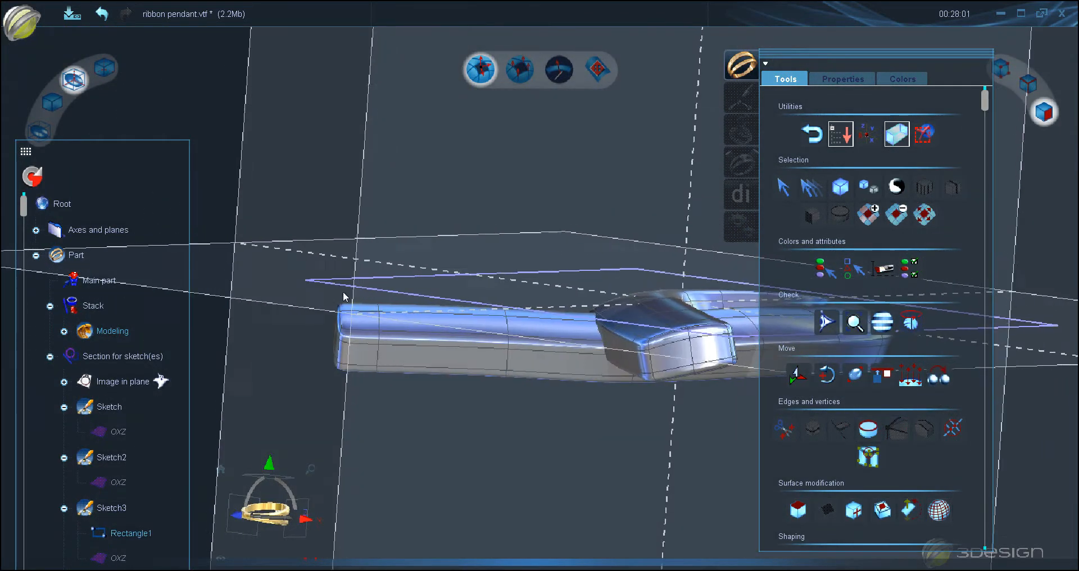
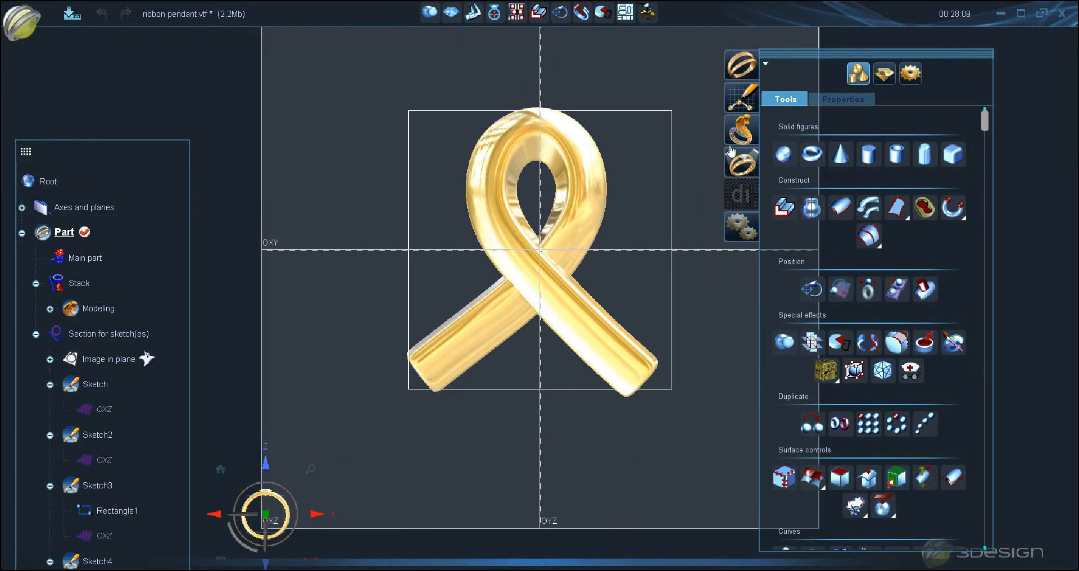
- Hide the rectangle sketch that frames the pendant
right_click(670, 149)
left_click(715, 191)
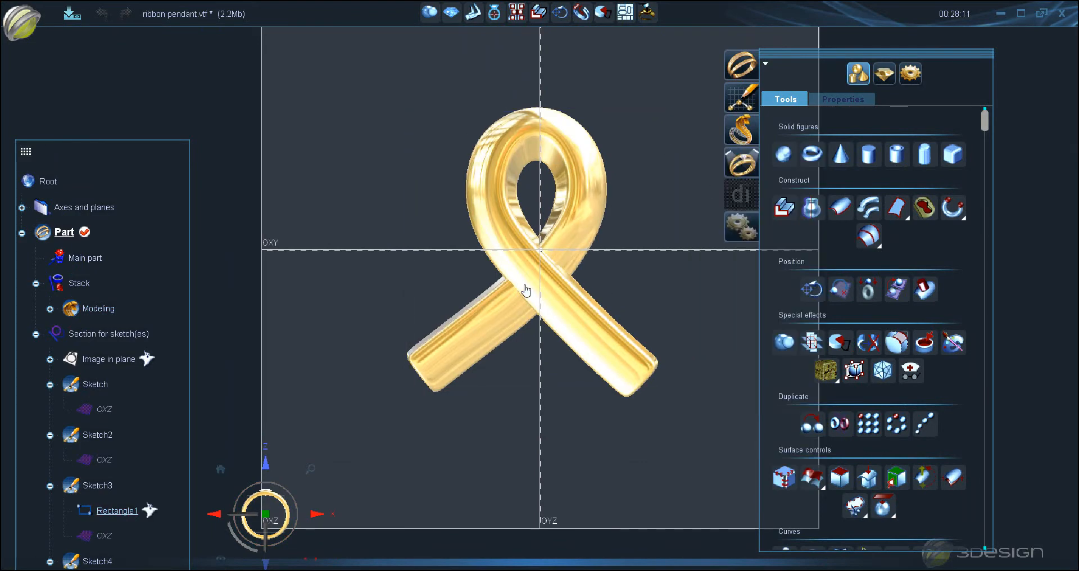
middle_click_drag(605, 226, 604, 43)
scroll(531, 197, "down", 3)
- Sketch an open five-point NURBS curve on the OYZ side plane, bulging behind the loop from its upper back to the crossing, about 12.4 mm tall
middle_click_drag(395, 230, 420, 267)
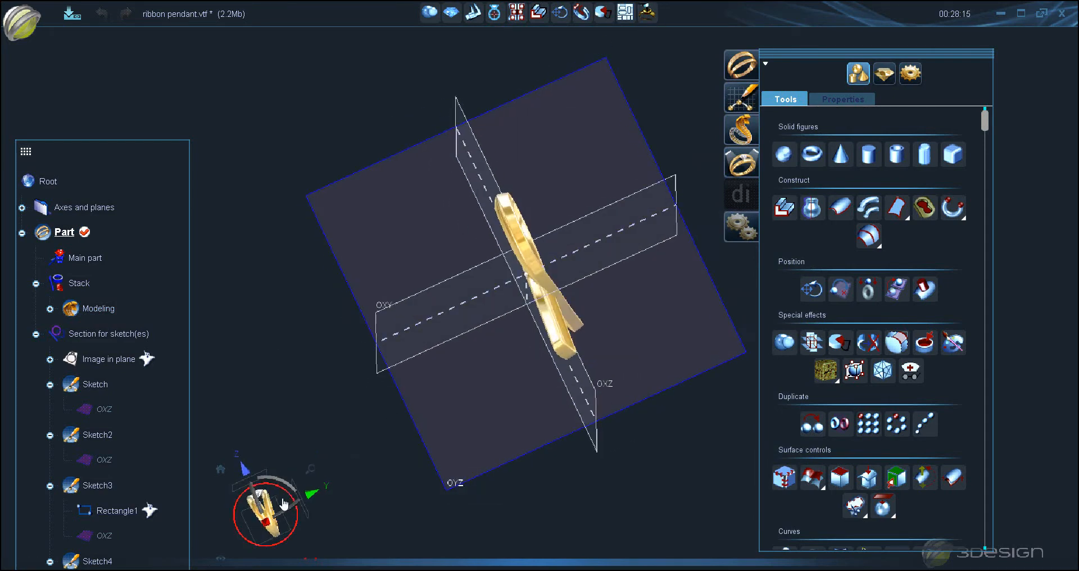
left_click(266, 520)
middle_click_drag(366, 338, 419, 355)
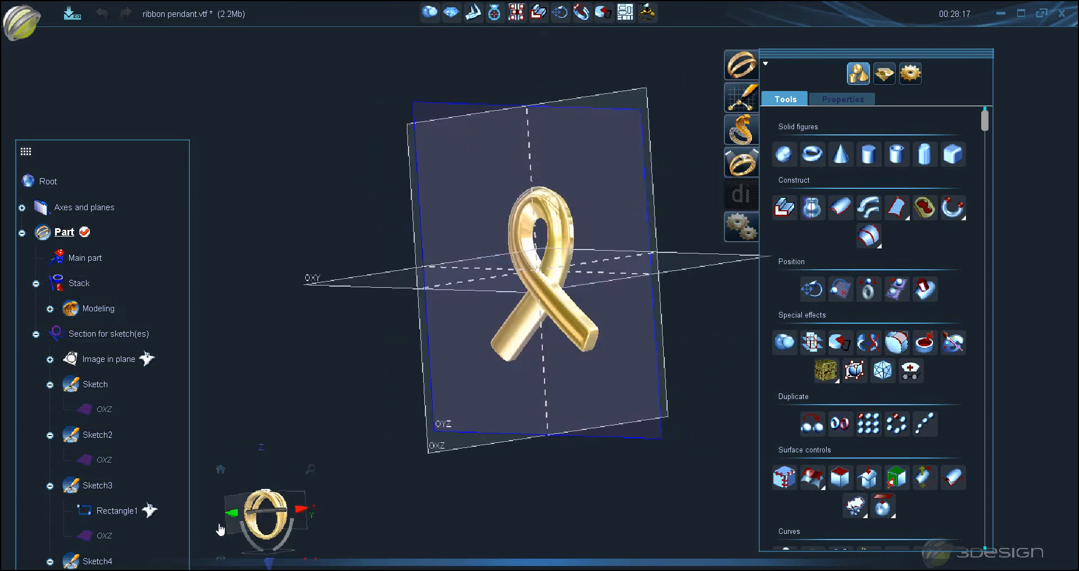
left_click(225, 523)
middle_click_drag(501, 297, 441, 332)
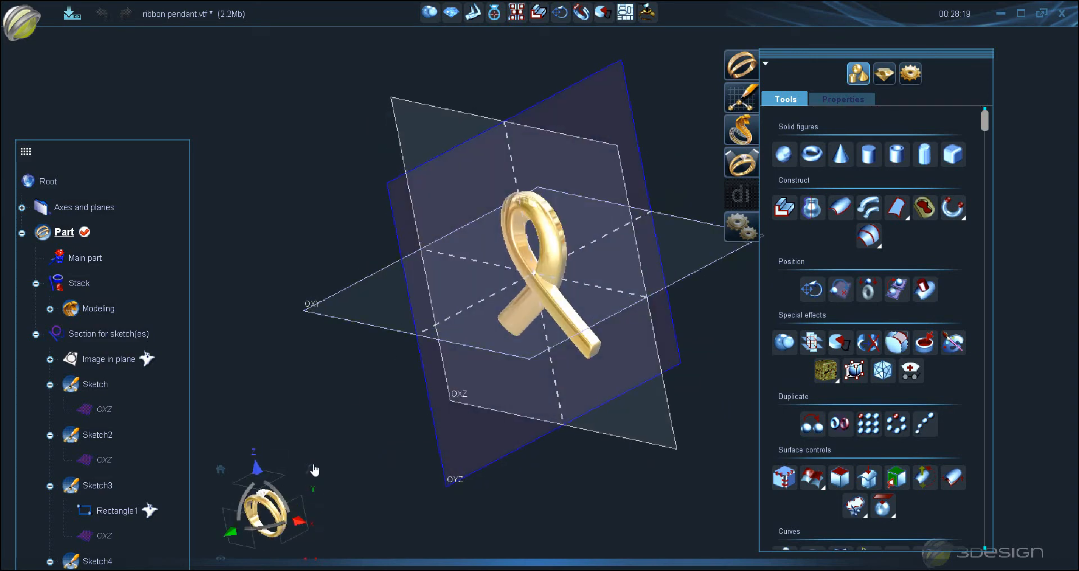
left_click(296, 531)
left_click(741, 101)
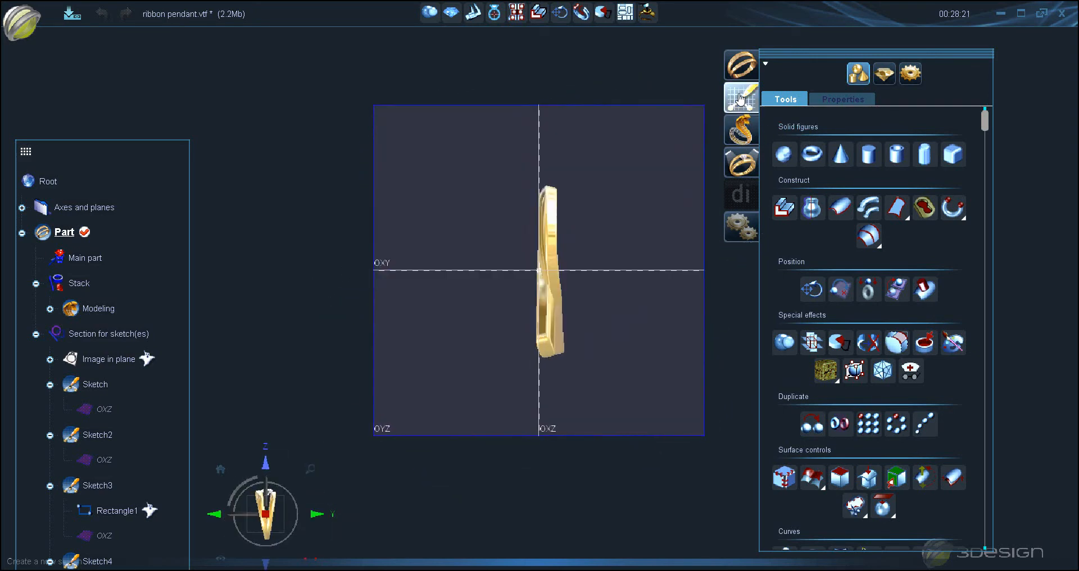
left_click(813, 190)
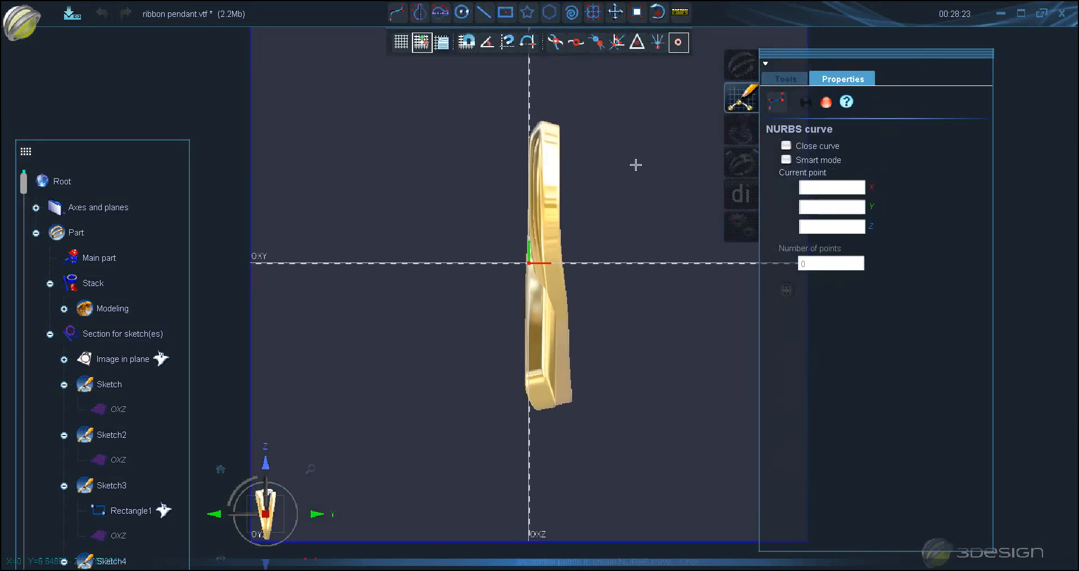
scroll(584, 174, "up", 3)
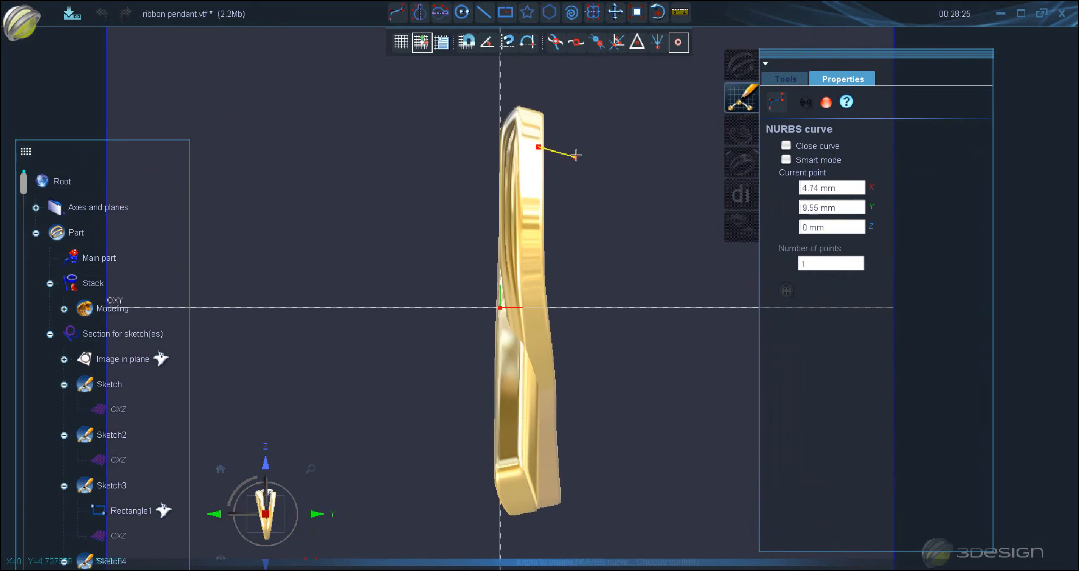
left_click(541, 342)
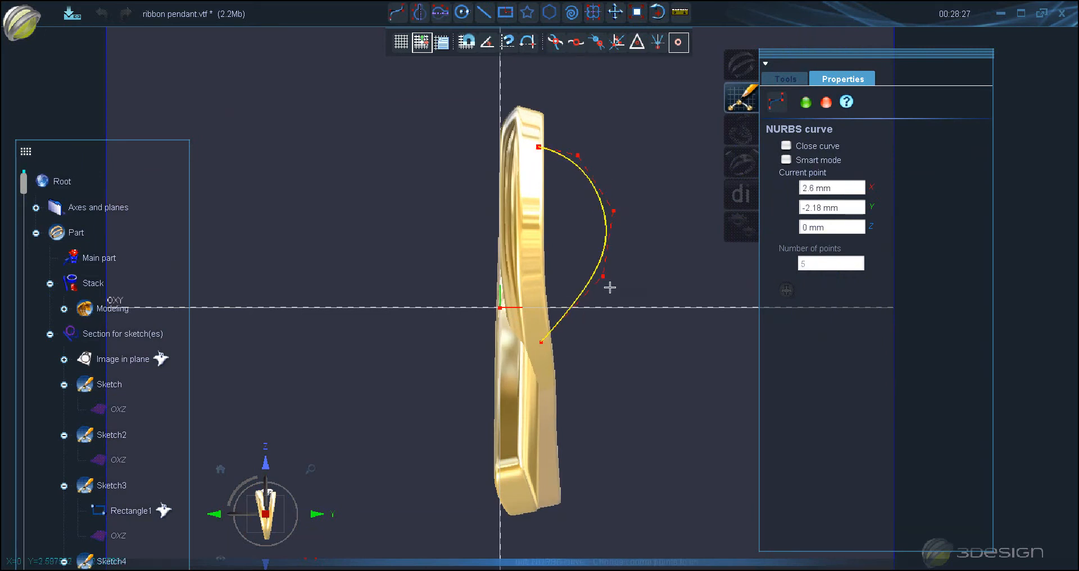
right_click(618, 208)
- Reshape the curve by moving its second, third and fourth points to about (5.23, 9.9), (7.5, 7.32) and (6.43, 2.46) mm, and finish the sketch
left_click(605, 207)
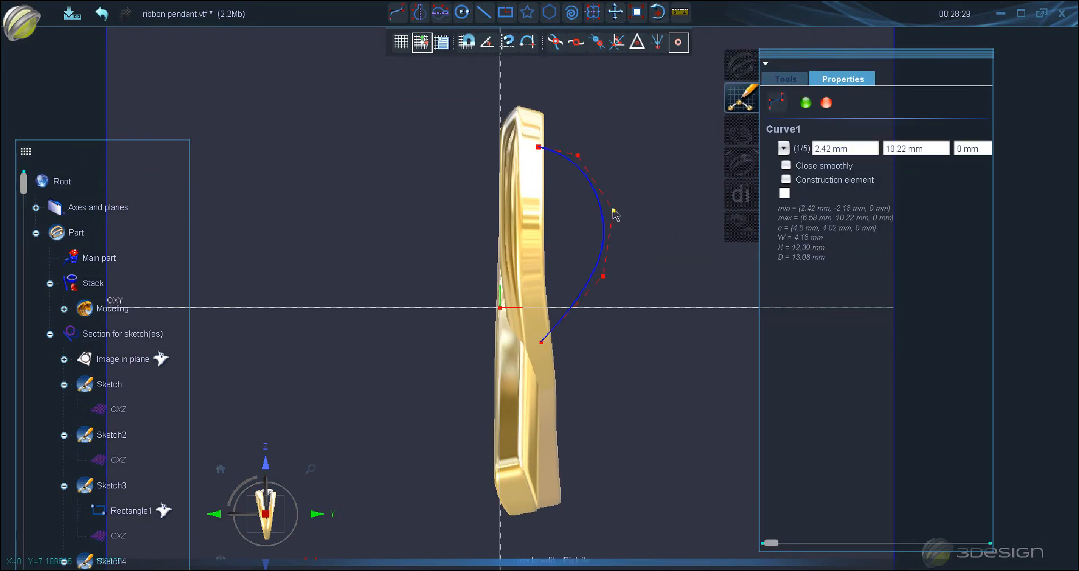
left_click(618, 194)
left_click_drag(578, 155, 583, 152)
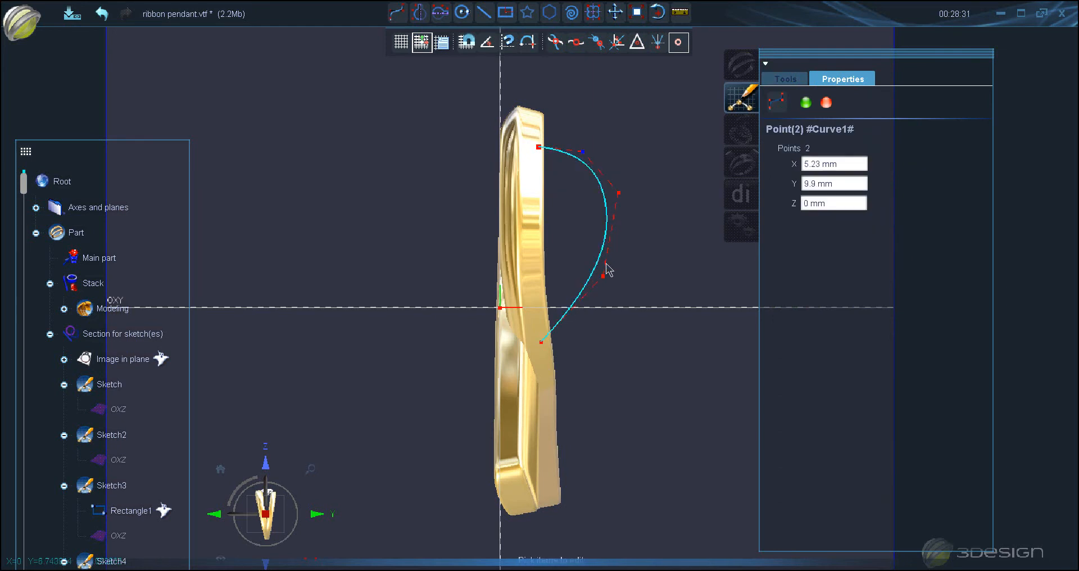
left_click_drag(603, 276, 604, 263)
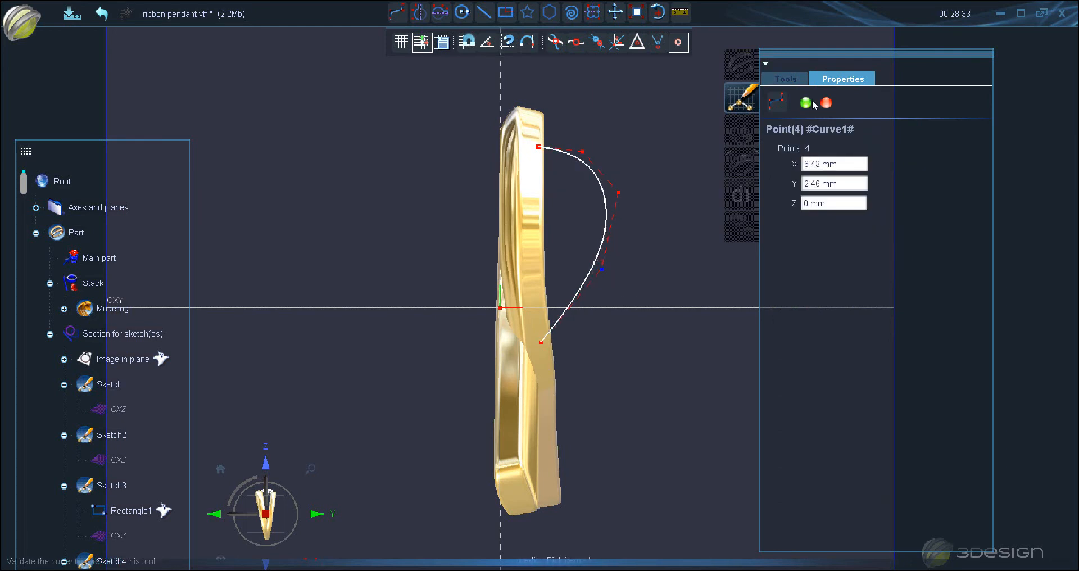
left_click(813, 103)
left_click(833, 139)
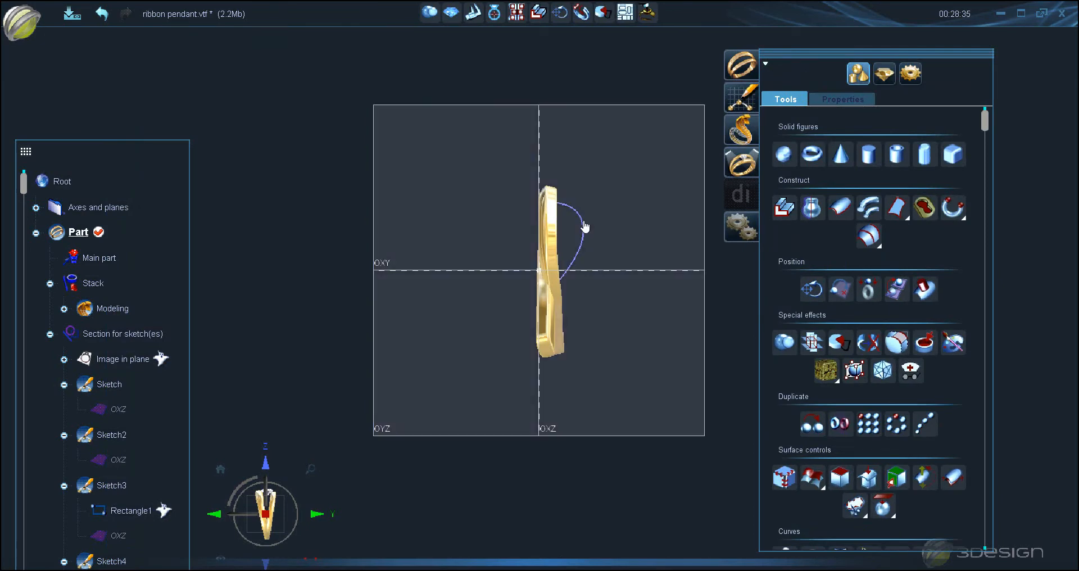
- Create a Multi pipe along the new curve with a round section 1 mm in diameter
left_click(880, 209)
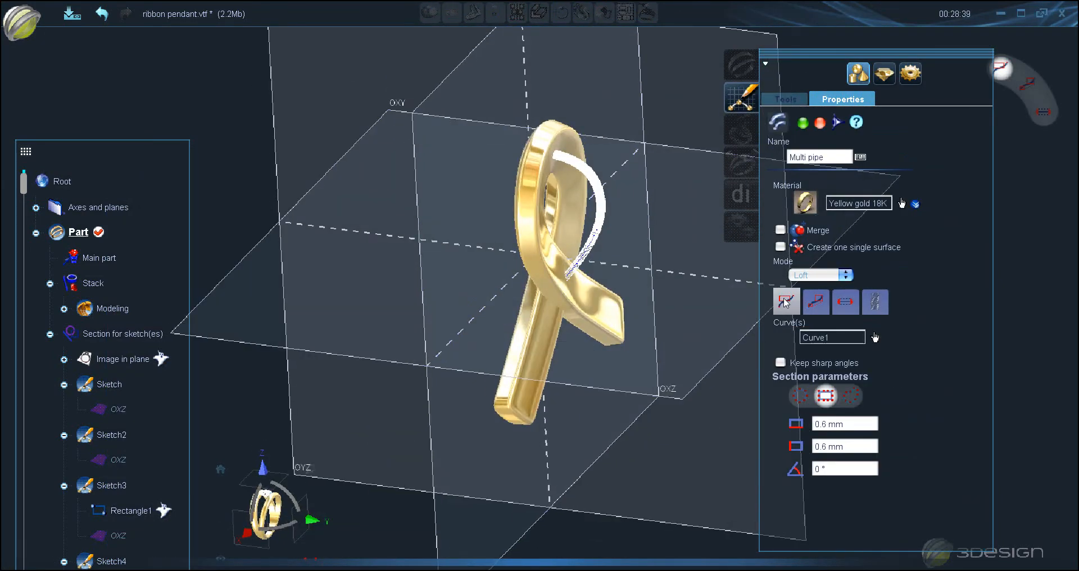
left_click(801, 397)
left_click(874, 421)
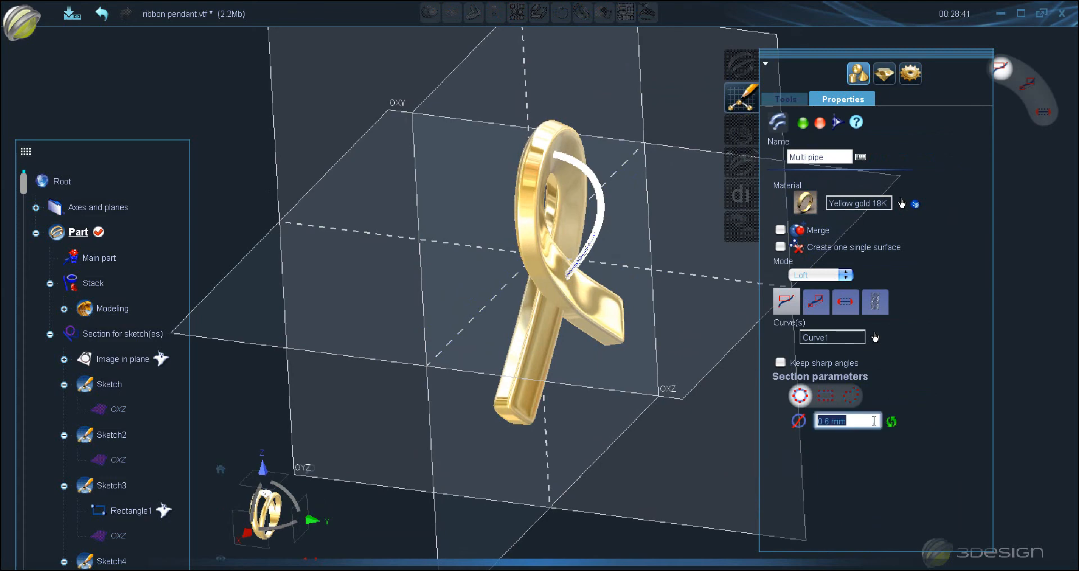
type("1")
key("Return")
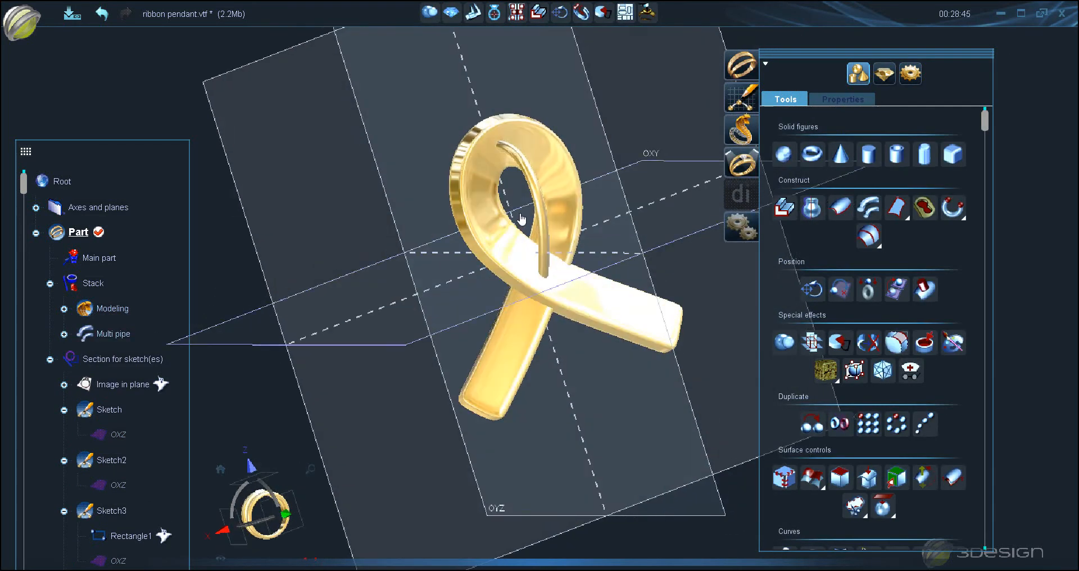
- Tilt the pipe about 11.18° around the Y axis and move it about 0.69 mm along X
left_click(543, 209)
left_click(287, 515)
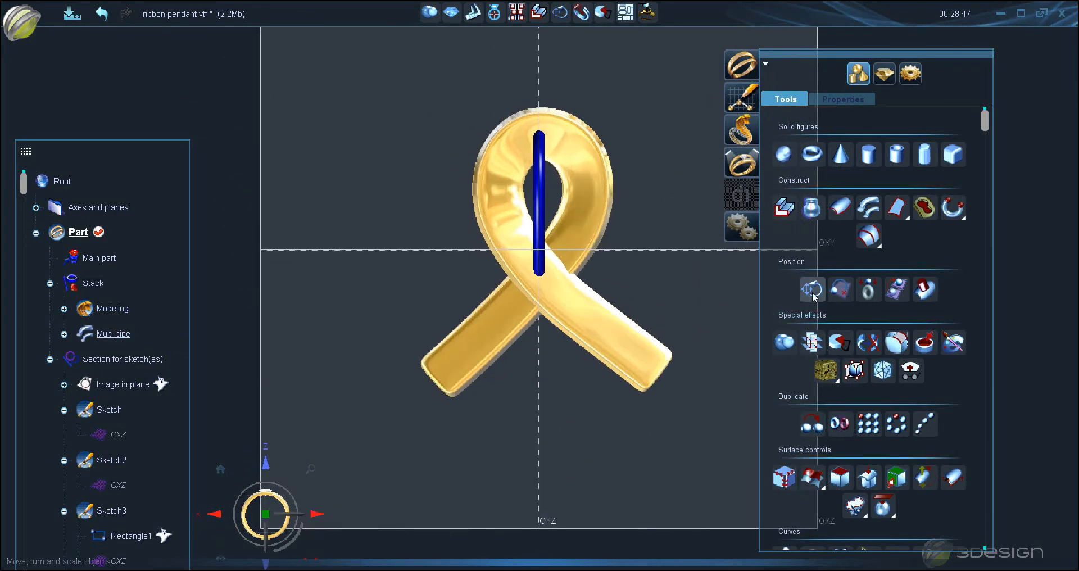
left_click(813, 289)
left_click(810, 261)
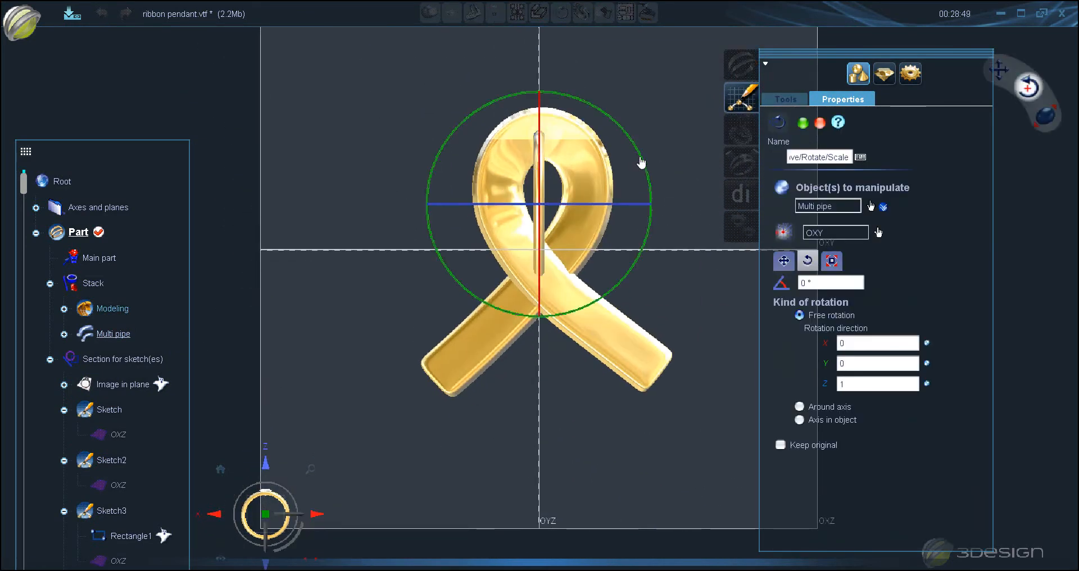
left_click_drag(643, 161, 623, 133)
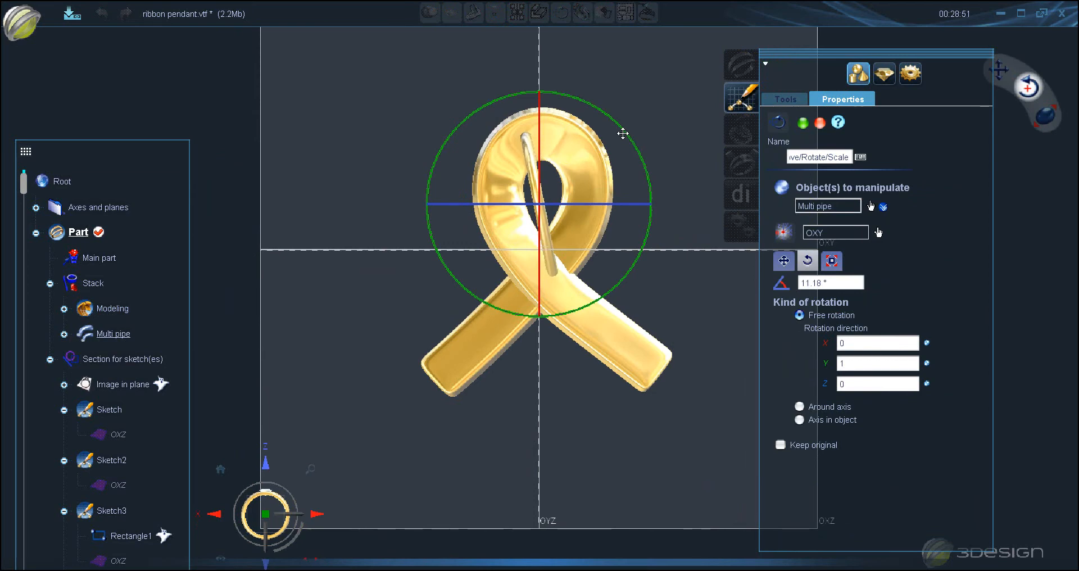
left_click(784, 260)
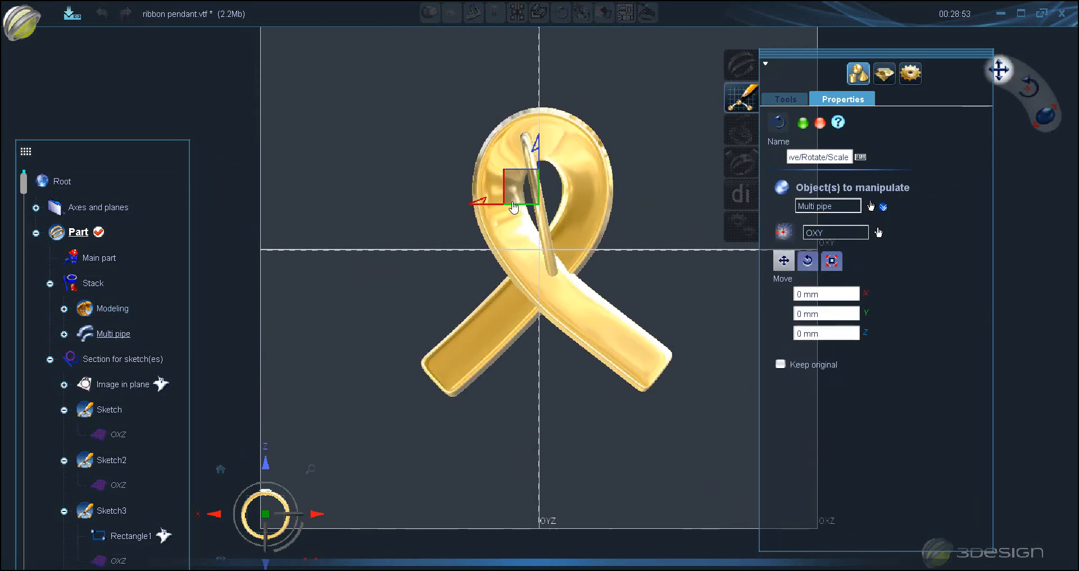
left_click_drag(495, 202, 485, 198)
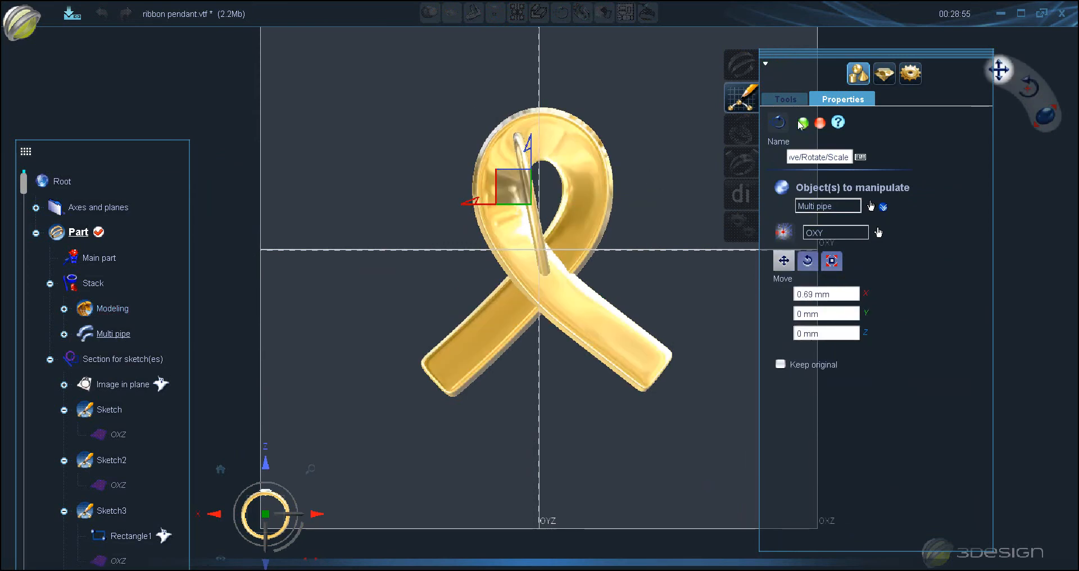
key("Return")
- Mirror the tilted pipe across the OYZ plane
left_click(523, 183)
left_click(841, 424)
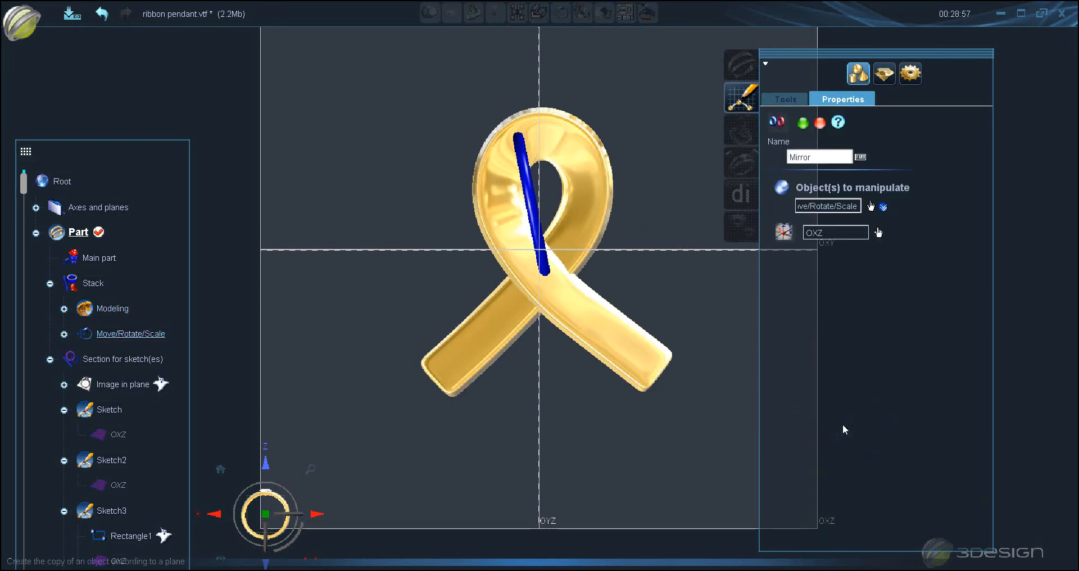
left_click(878, 232)
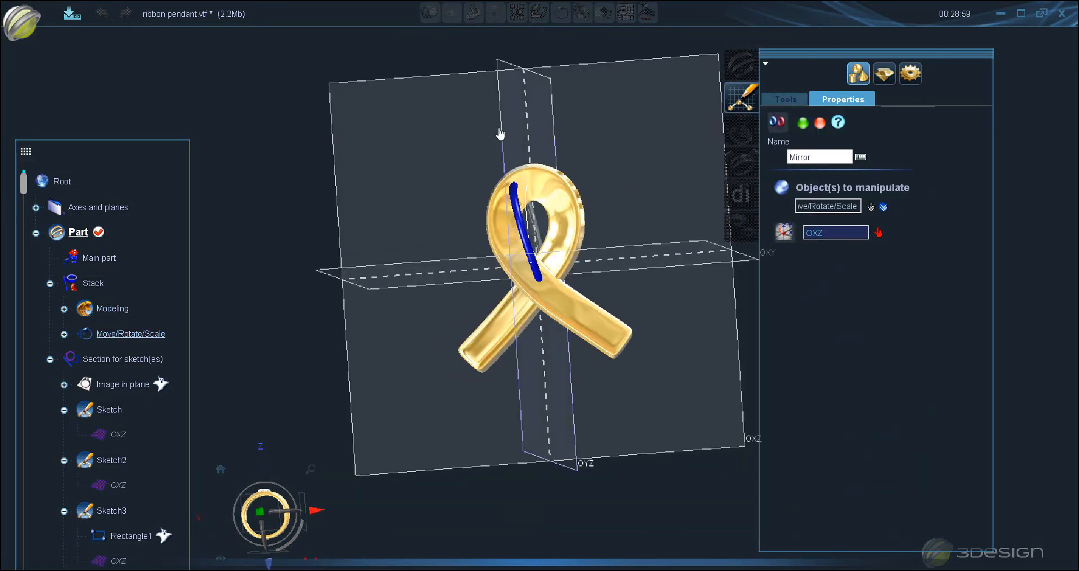
left_click(804, 123)
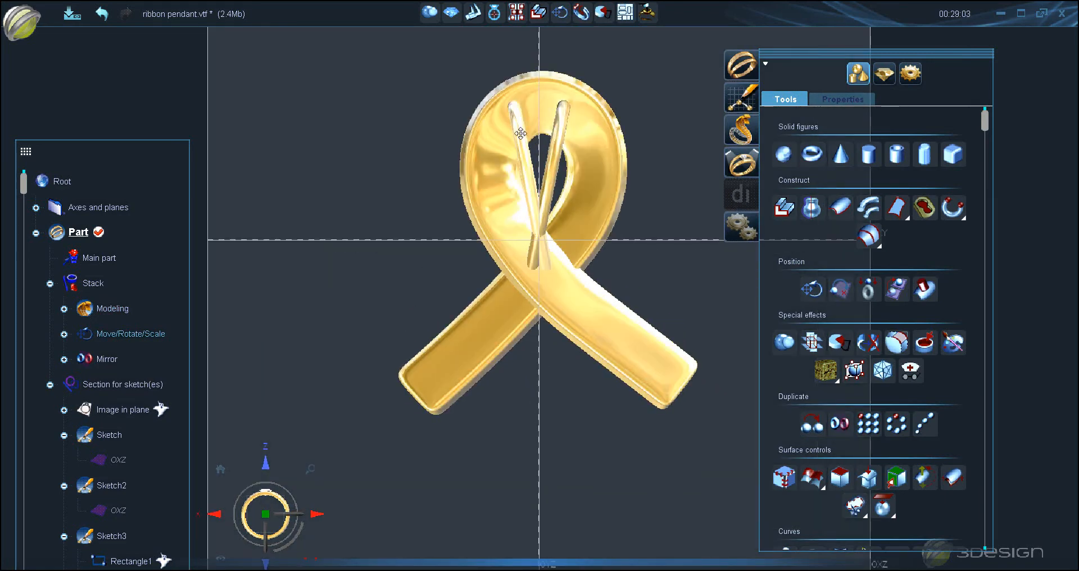
- Check how the two pipes sit behind the loop, and reopen the pipe curve's sketch for editing with the pendant seen from the back
left_click(529, 200)
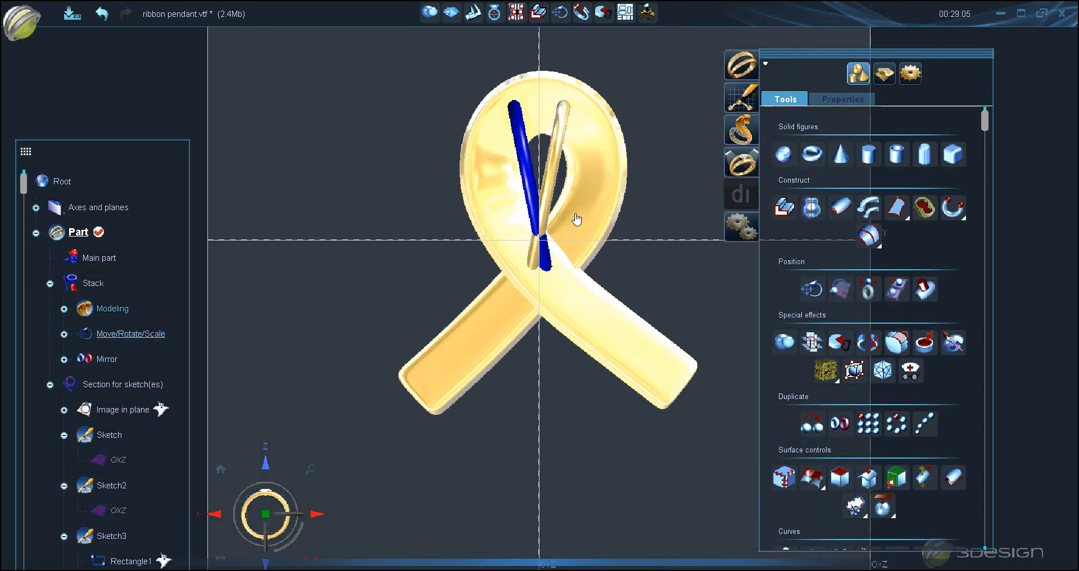
middle_click_drag(369, 228, 410, 304)
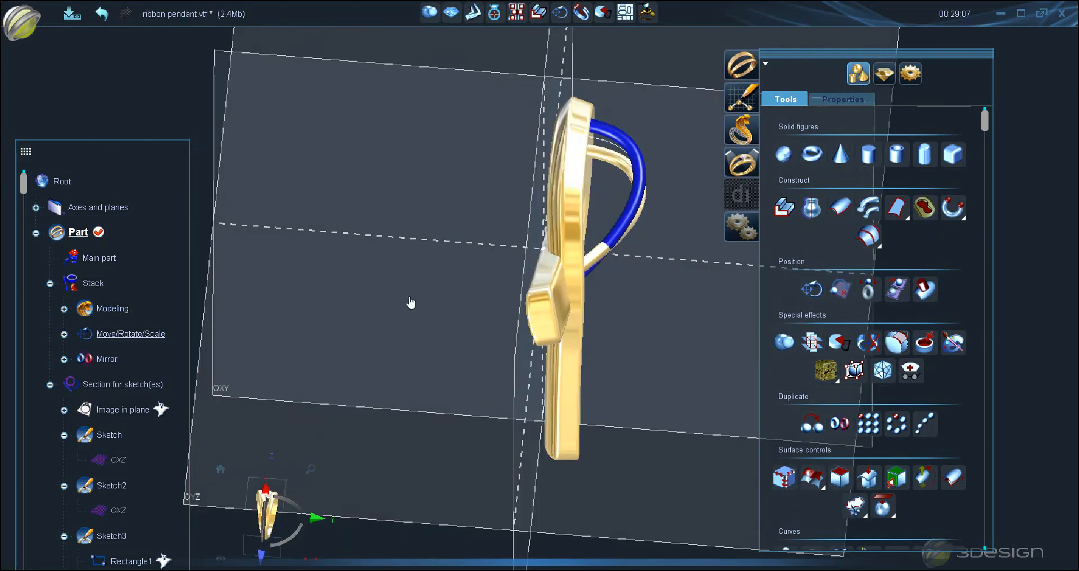
middle_click_drag(296, 390, 249, 542)
left_click(240, 533)
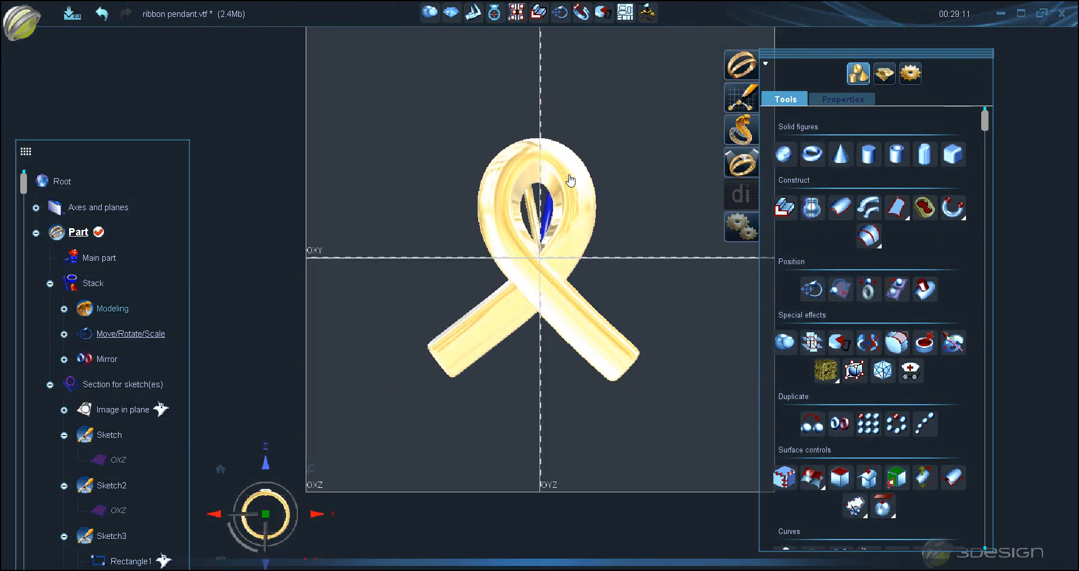
middle_click_drag(562, 176, 489, 250)
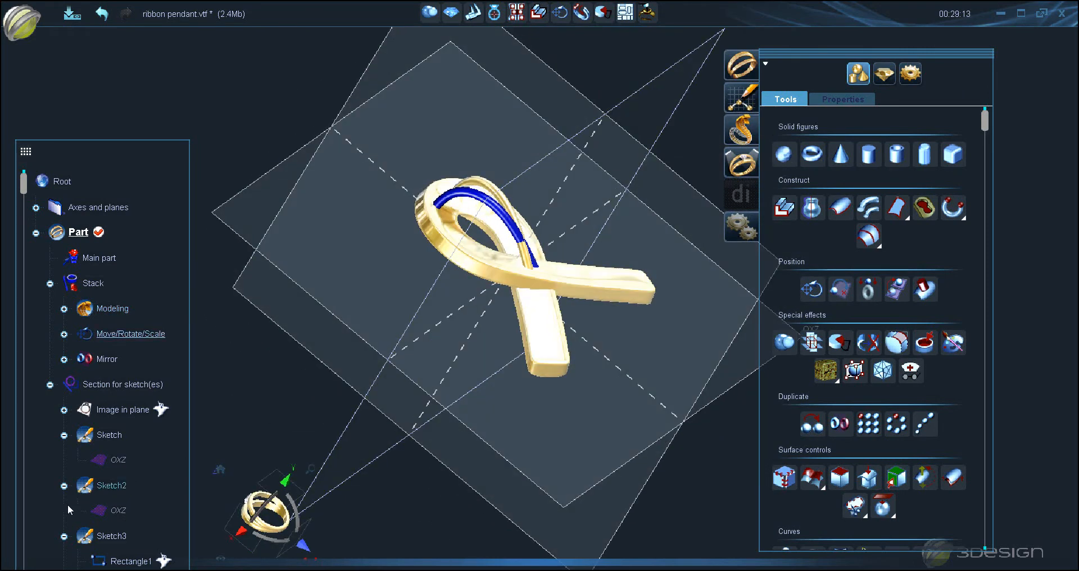
scroll(116, 557, "down", 2)
left_click_drag(24, 152, 36, 91)
left_click(127, 535)
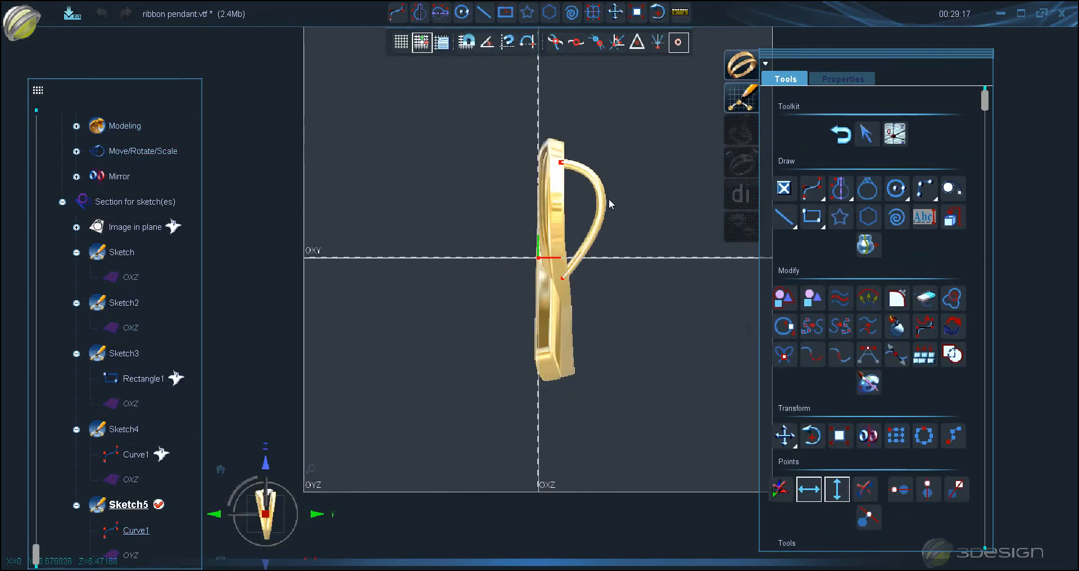
middle_click_drag(608, 198, 495, 331)
left_click(292, 511)
- Select the first four control points of the pipe curve, leaving out the end point near the ribbon crossing
left_click(540, 203)
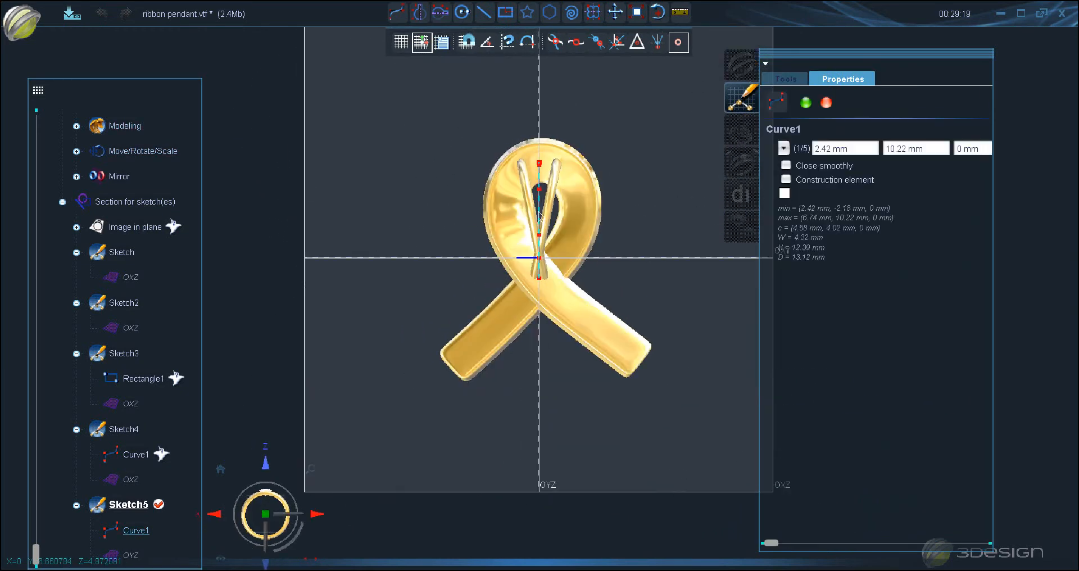
scroll(548, 201, "up", 3)
left_click(539, 114)
middle_click_drag(572, 112, 583, 192)
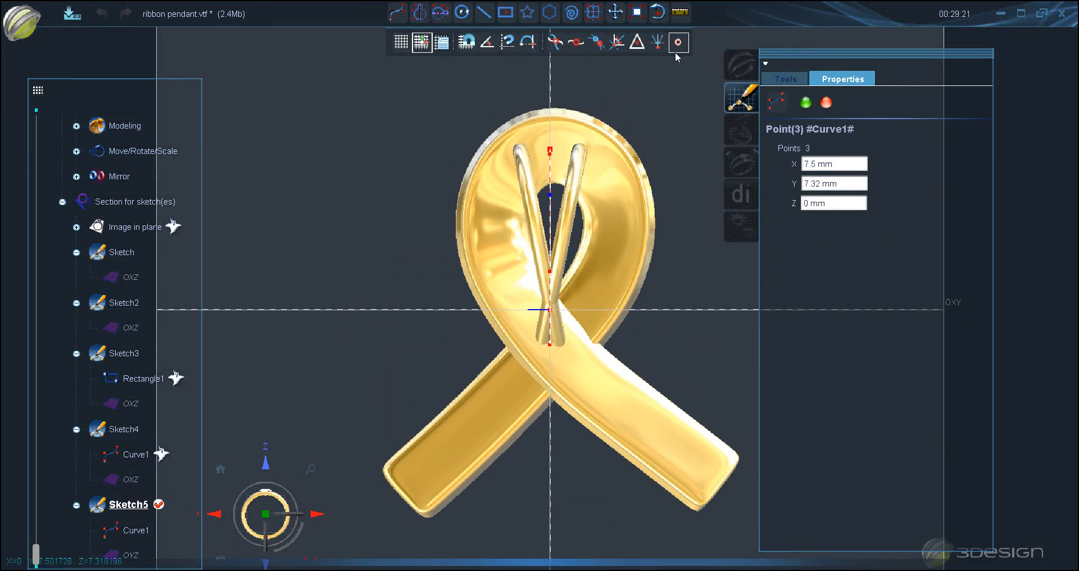
middle_click_drag(584, 140, 598, 158)
left_click(563, 157)
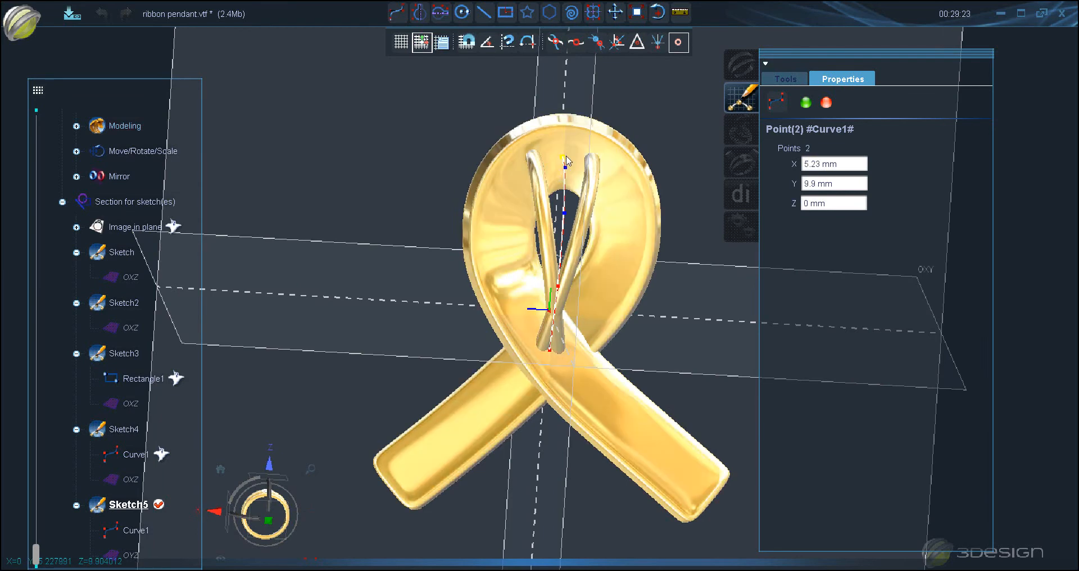
left_click(558, 286)
middle_click_drag(578, 267, 571, 263)
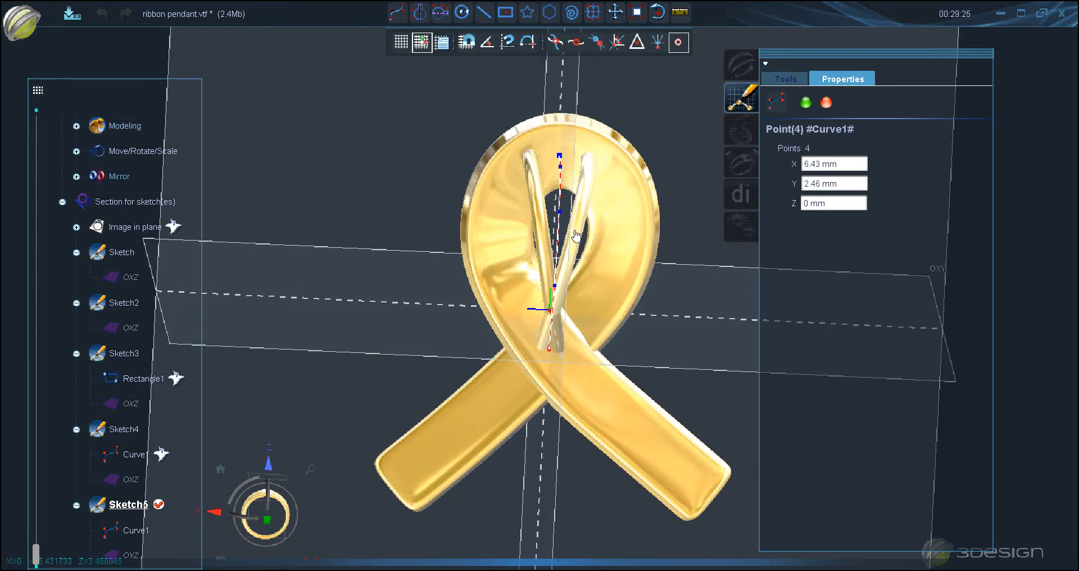
left_click(265, 516)
left_click(806, 102)
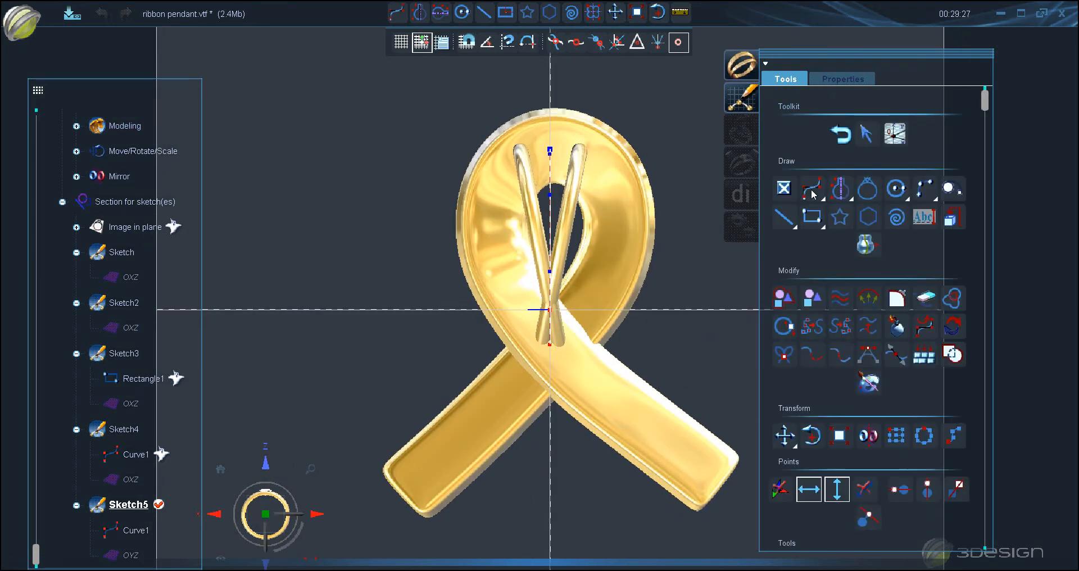
- Move the four selected points slightly along Z, off the centre plane toward the original unmirrored pipe
left_click(785, 430)
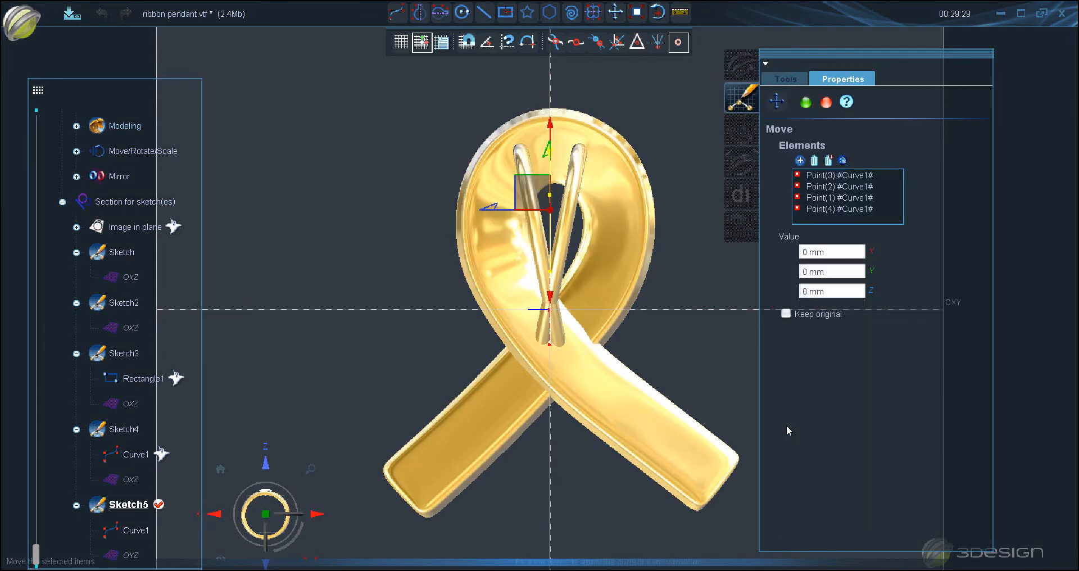
left_click_drag(507, 180, 483, 203)
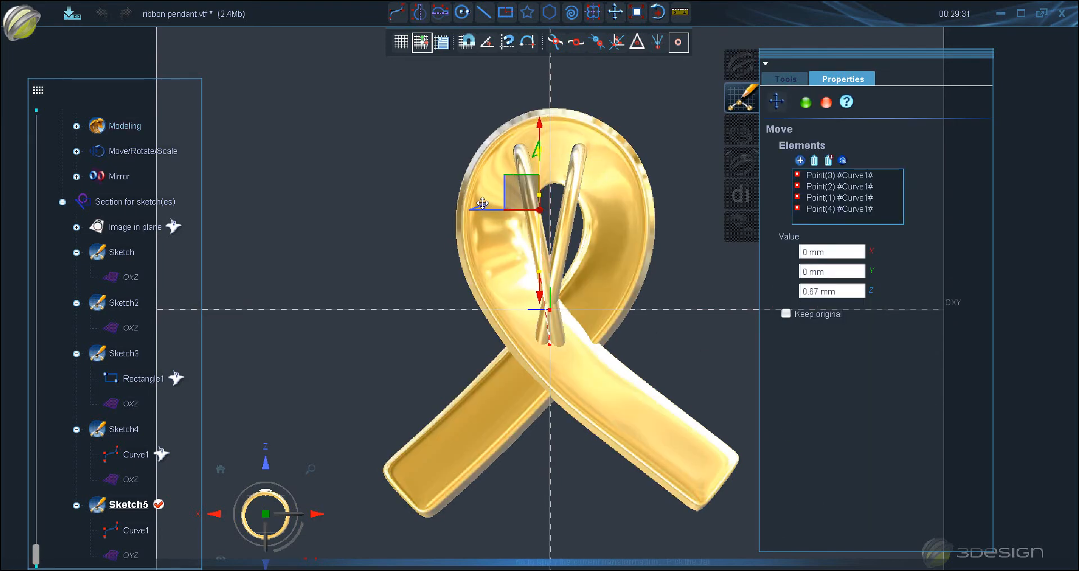
left_click(806, 103)
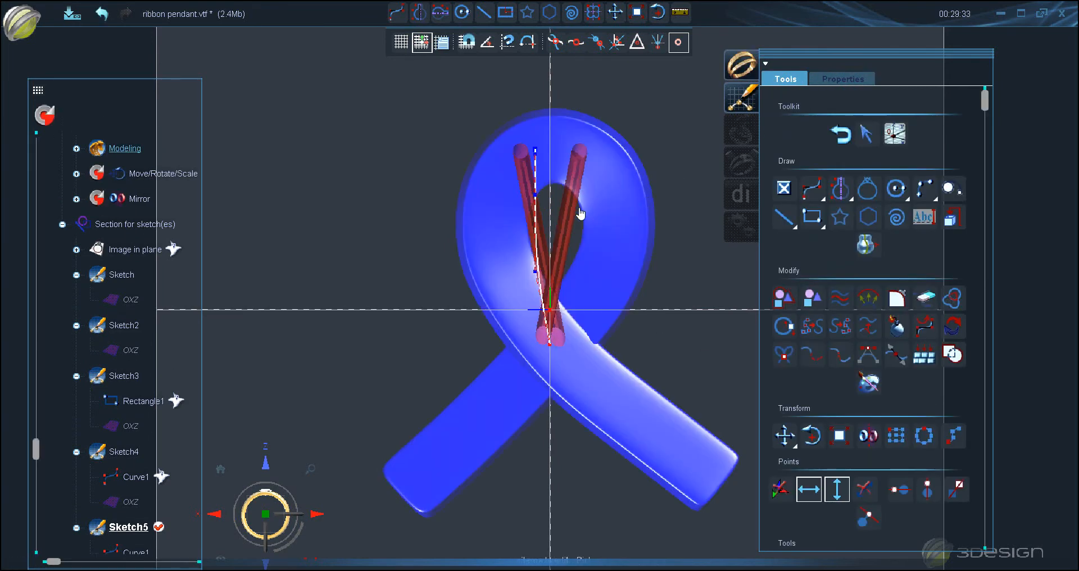
- Move the third and fourth control points of the pipe curve slightly outward from the centre plane and rebuild the pipes
left_click(551, 344)
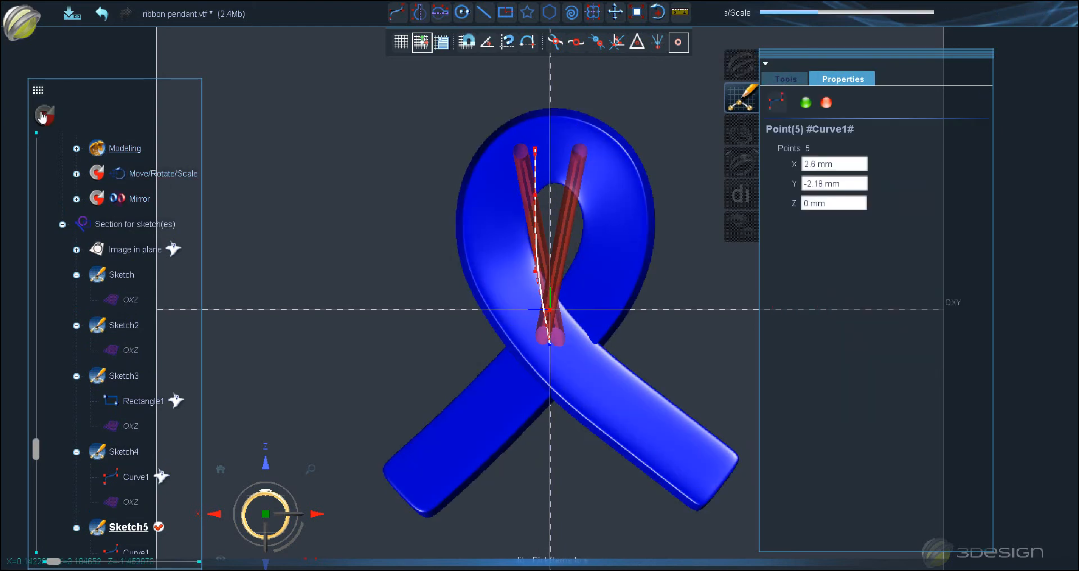
scroll(43, 116, "down", 1)
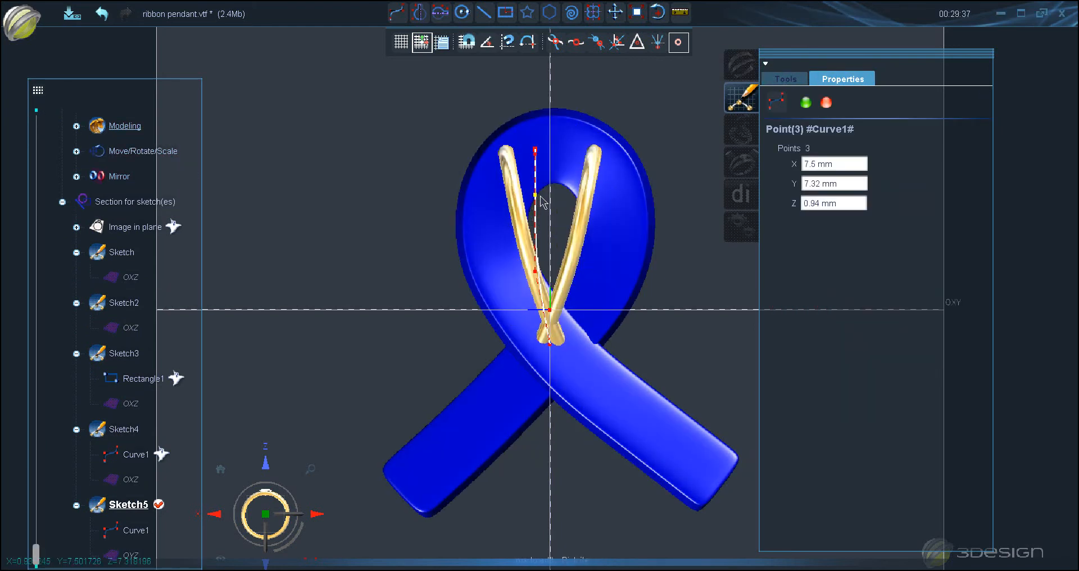
left_click(616, 11)
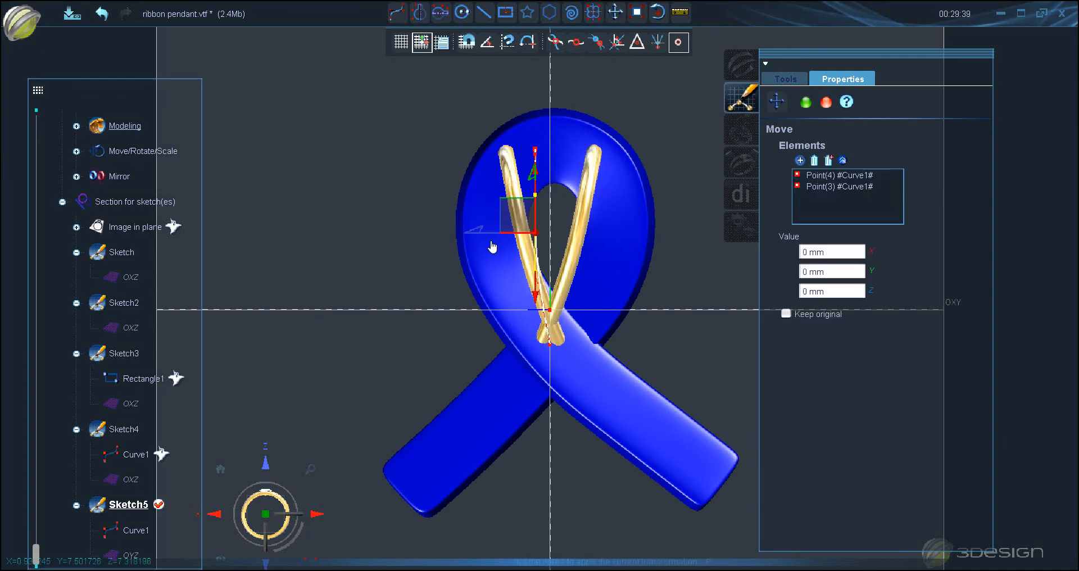
left_click(804, 102)
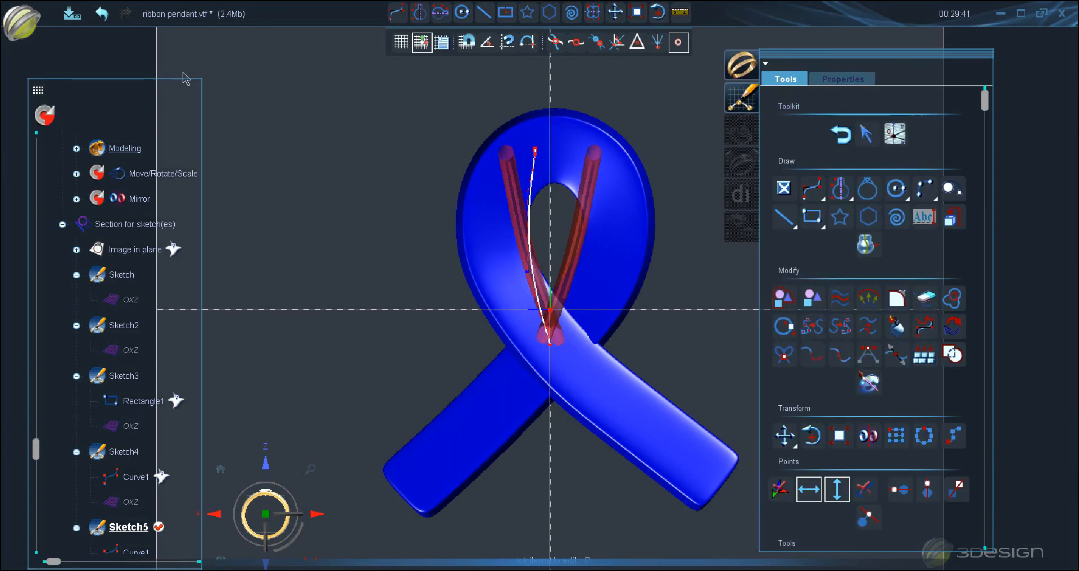
left_click(51, 124)
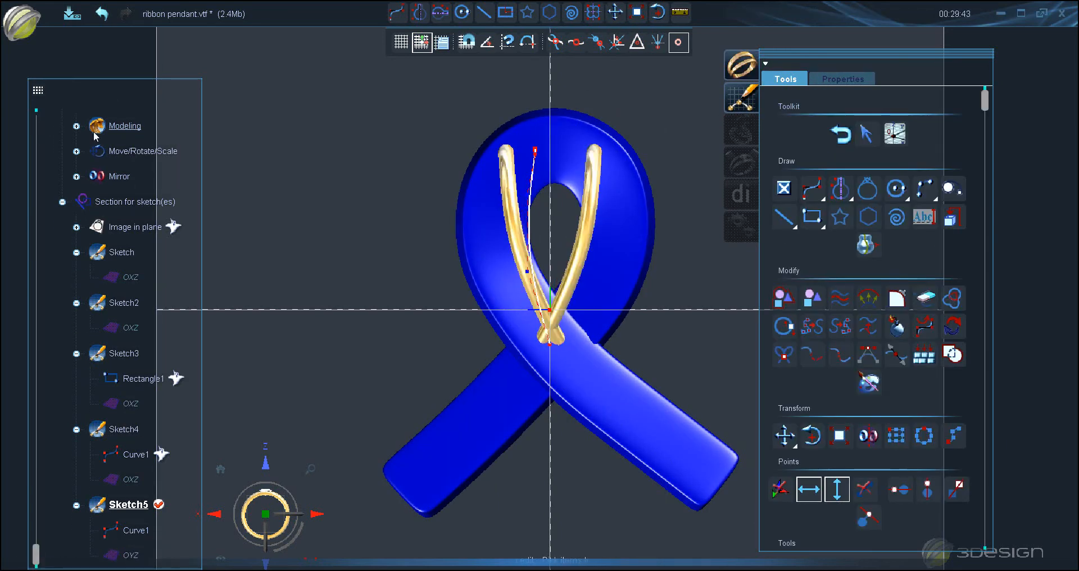
- Check the reshaped pipes from the side and the front, and finish editing the pipe curve's sketch
middle_click_drag(584, 278, 711, 291)
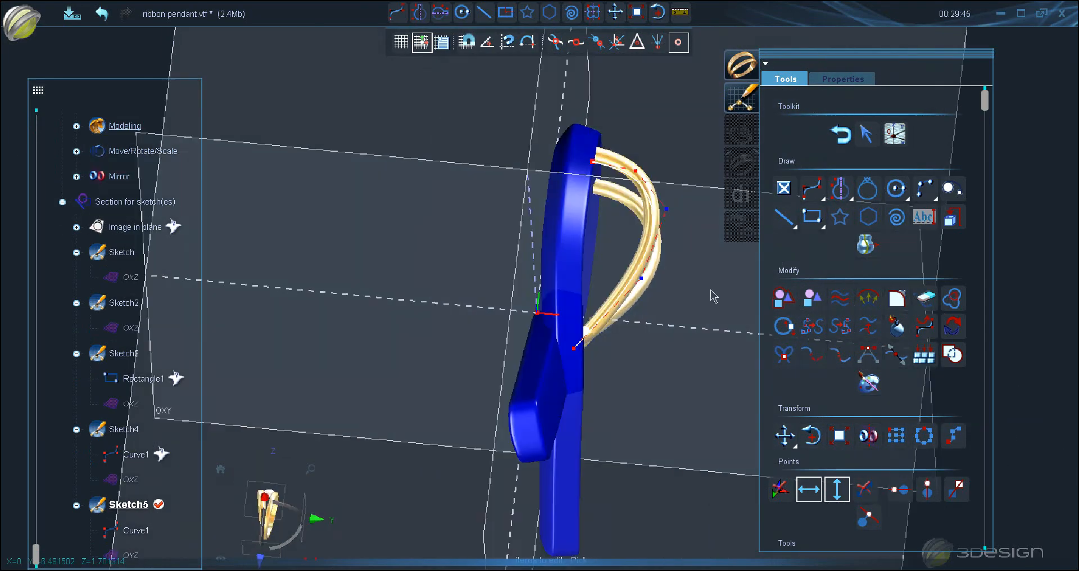
left_click(221, 469)
left_click(238, 534)
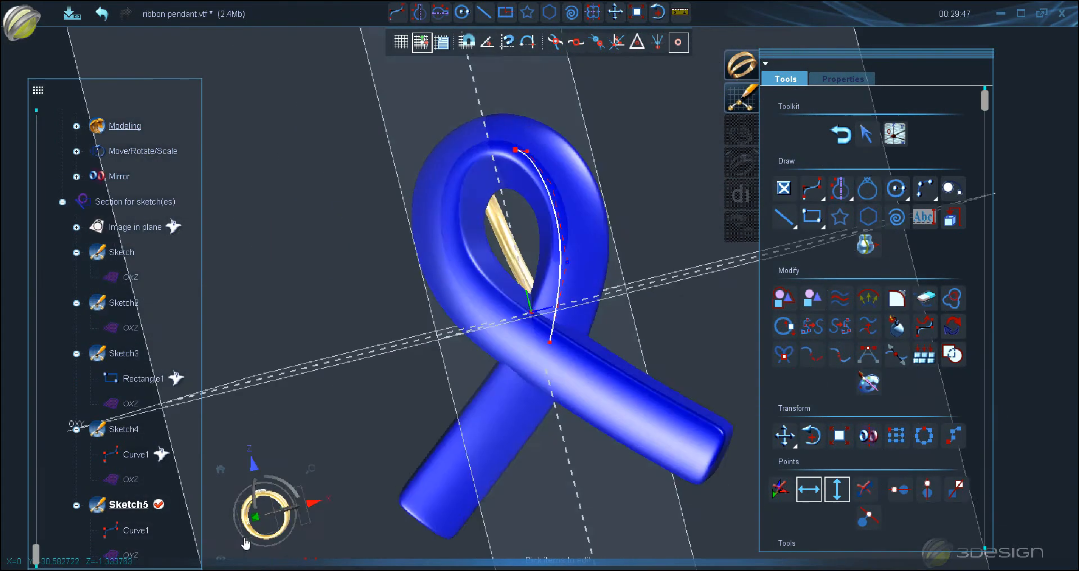
scroll(619, 279, "up", 3)
left_click(841, 135)
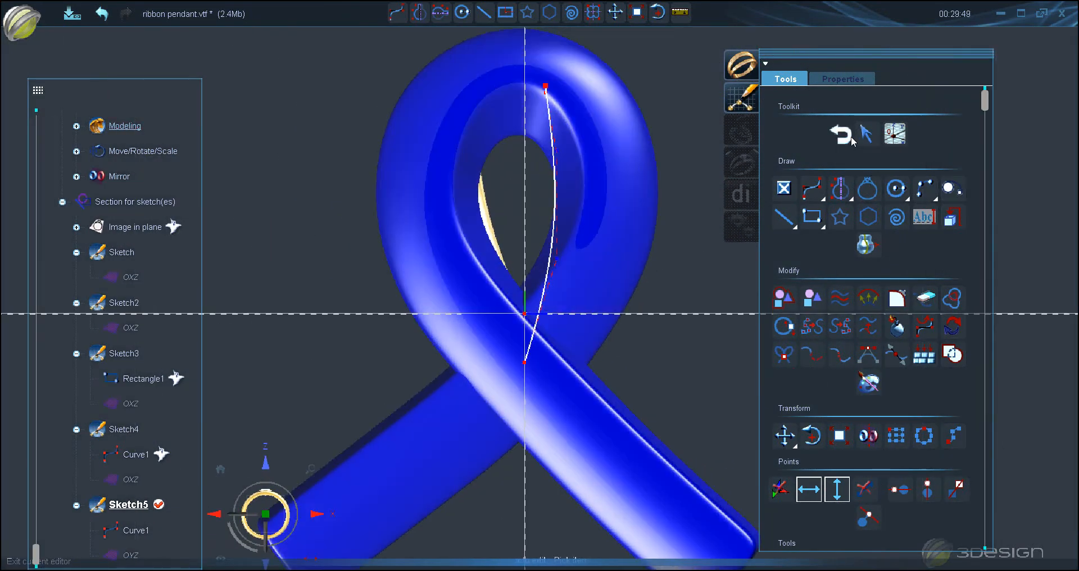
- Move the mirrored pipe slightly along X from the back view so that its lower end meets the other pipe's
mouse_move(612, 267)
middle_mouse_down()
mouse_move(469, 275)
mouse_move(505, 214)
mouse_move(496, 231)
middle_mouse_up()
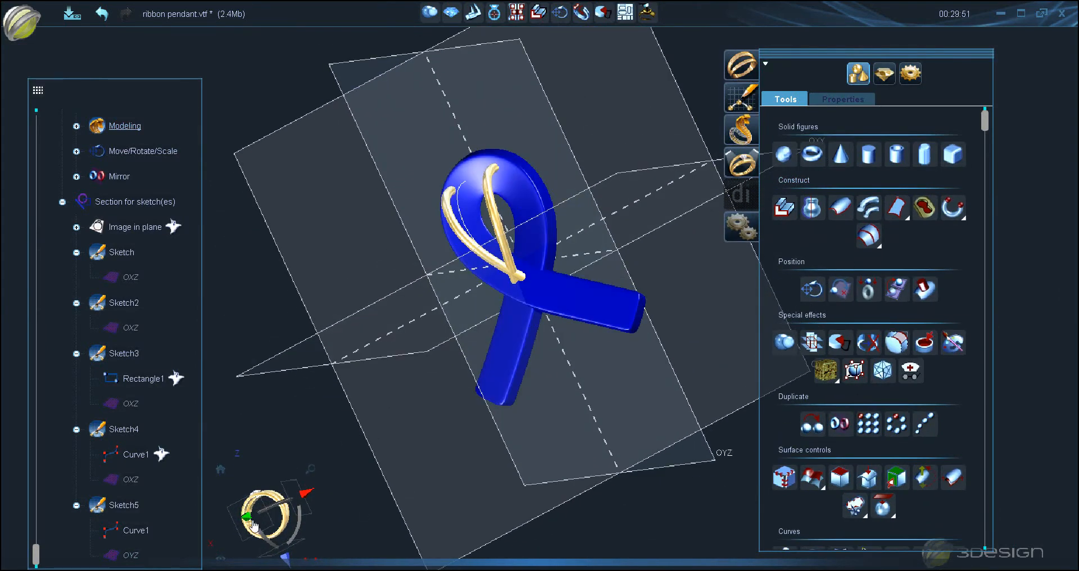
left_click(247, 516)
left_click(564, 210)
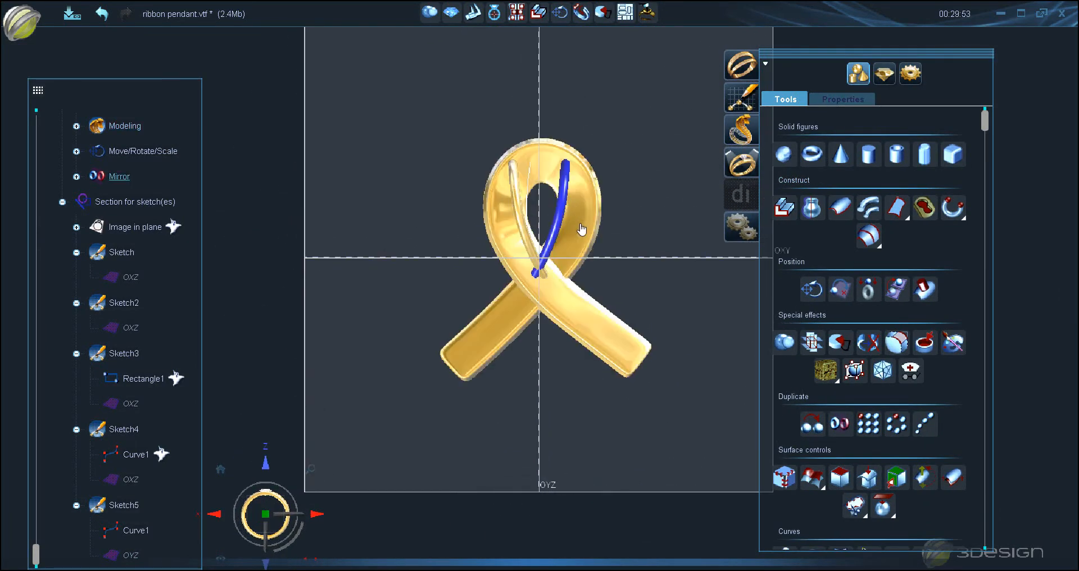
scroll(605, 261, "up", 2)
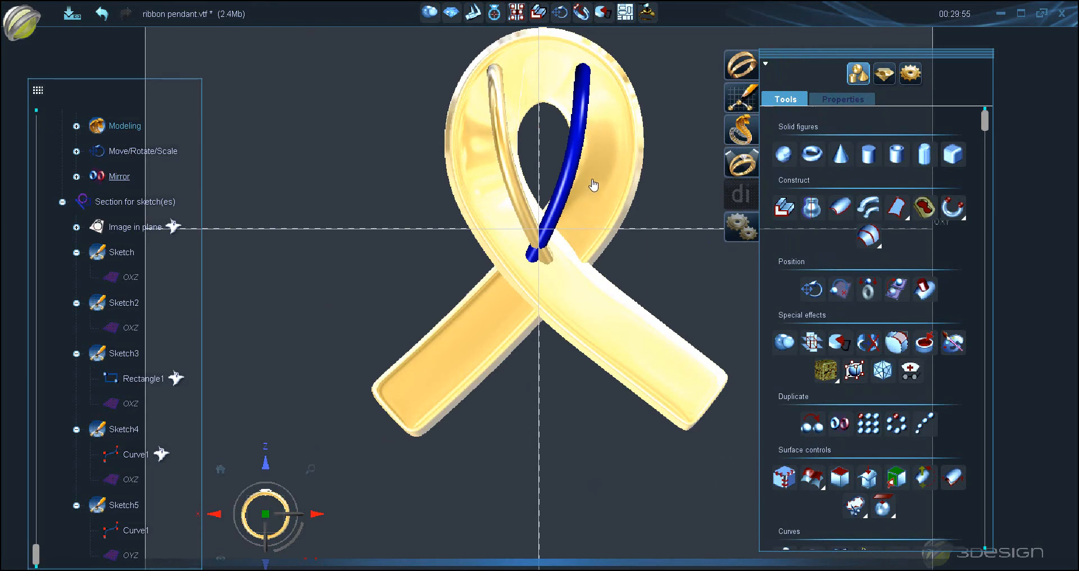
left_click(812, 289)
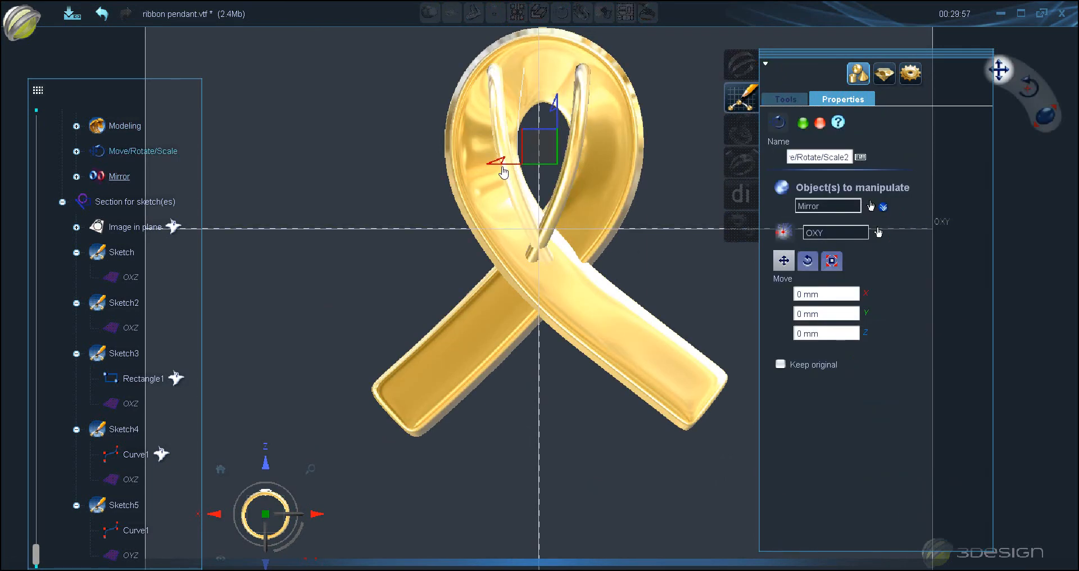
left_click_drag(503, 162, 512, 162)
left_click(803, 126)
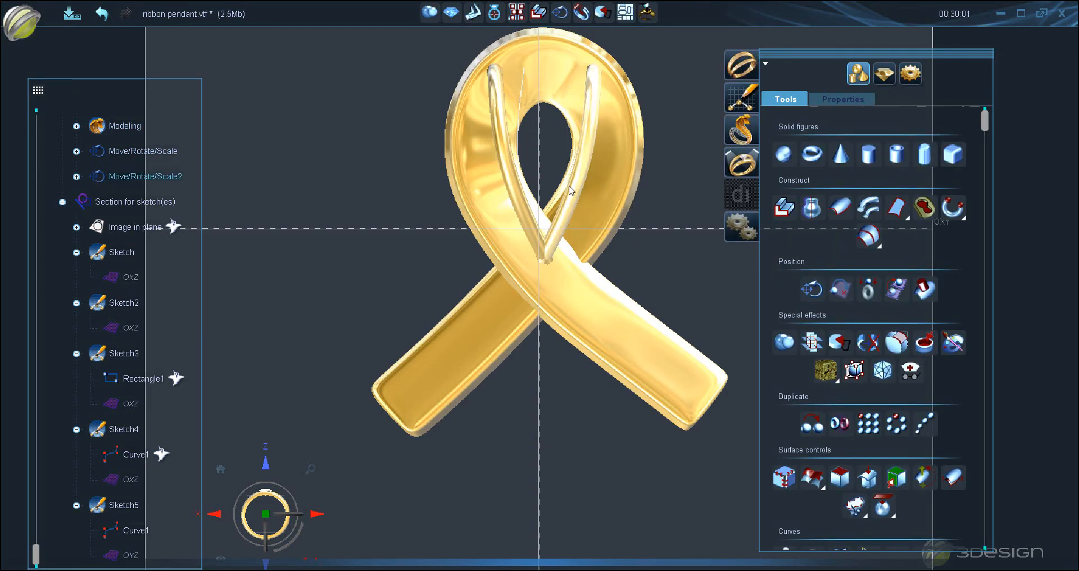
- Show the pendant from the front and collapse the sketches section in the model tree
middle_click_drag(596, 185, 691, 298)
left_click(225, 498)
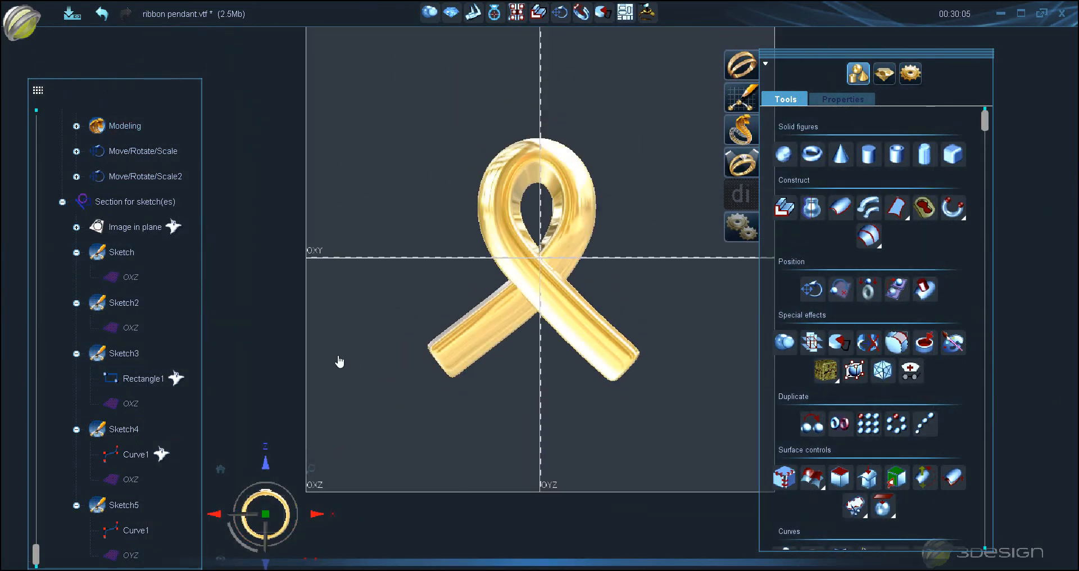
scroll(135, 439, "up", 3)
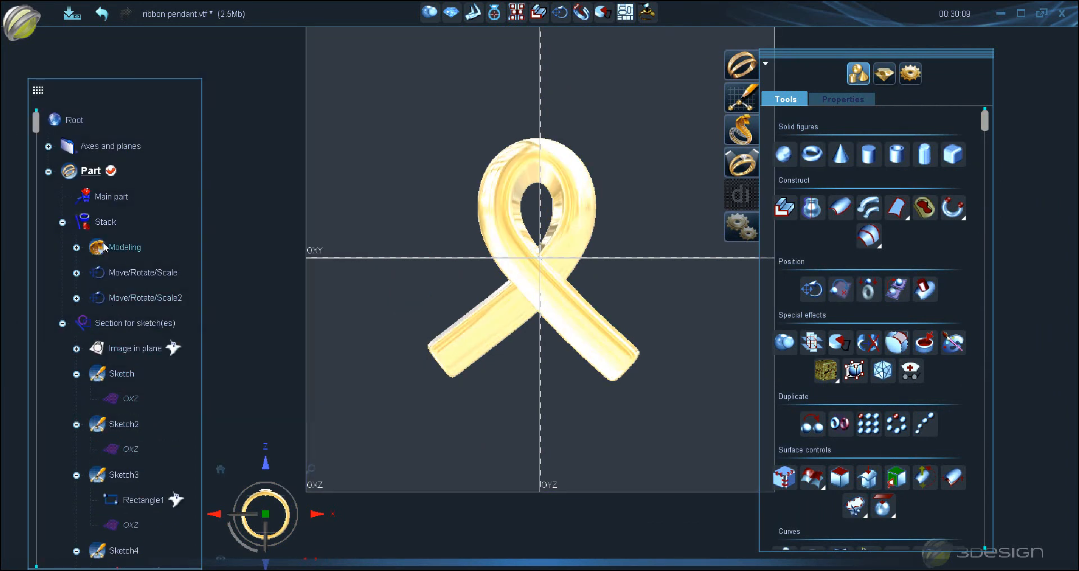
left_click(63, 324)
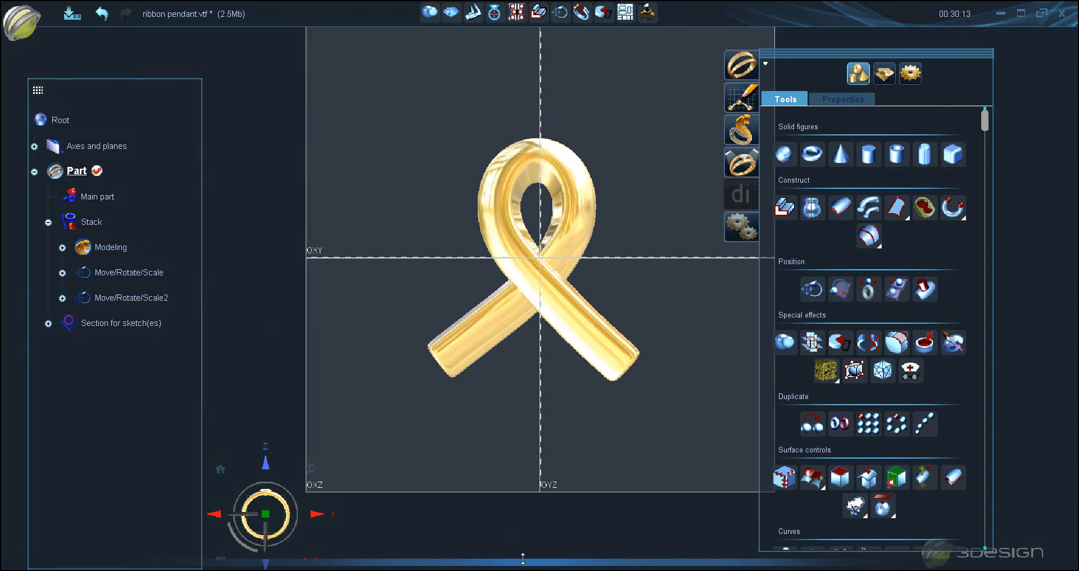
- Import the Snake Chain from the symbol library onto the OXY plane
left_click_drag(523, 558, 527, 342)
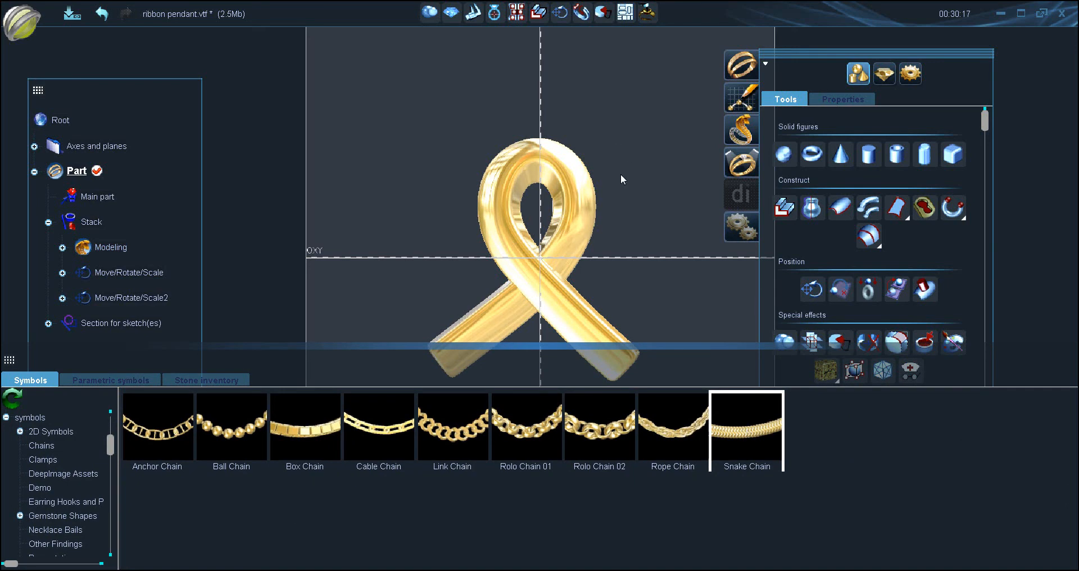
left_click_drag(415, 345, 420, 564)
left_click(318, 516)
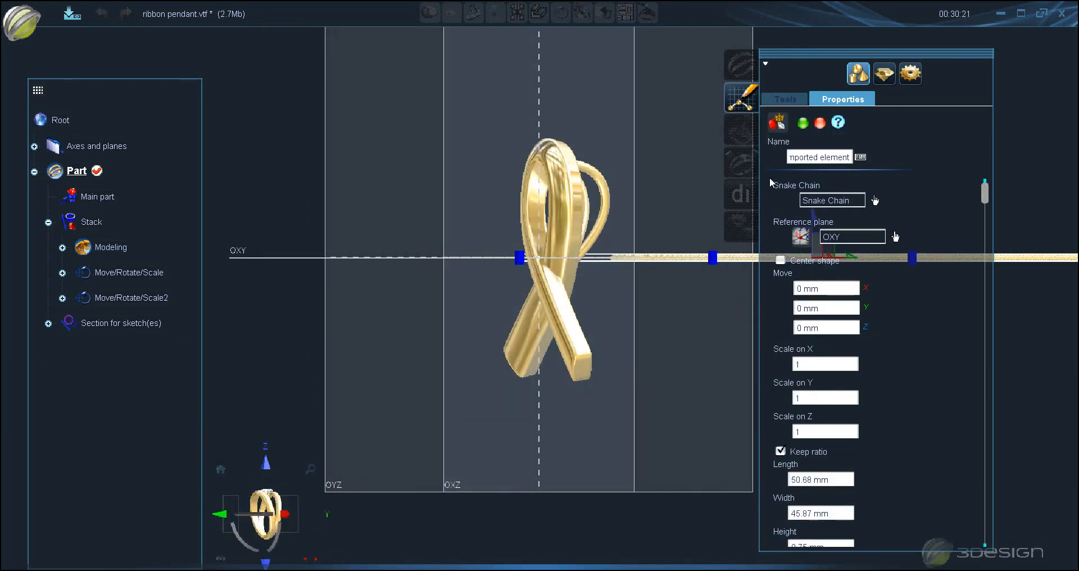
key("Return")
- Rotate the imported snake chain about 88.11° around X so that it stands upright behind the pendant
scroll(738, 210, "down", 2)
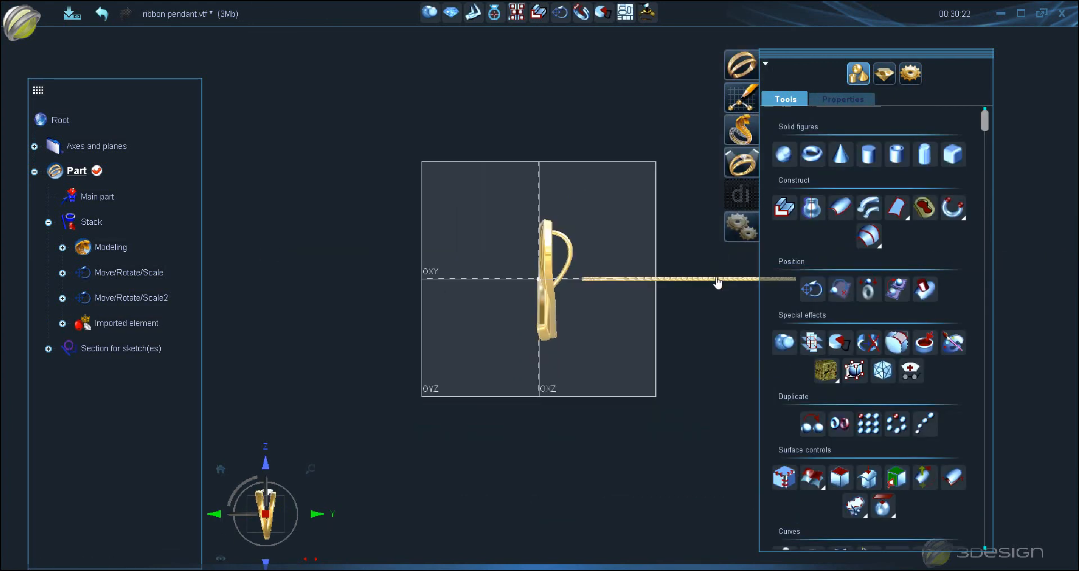
left_click(723, 279)
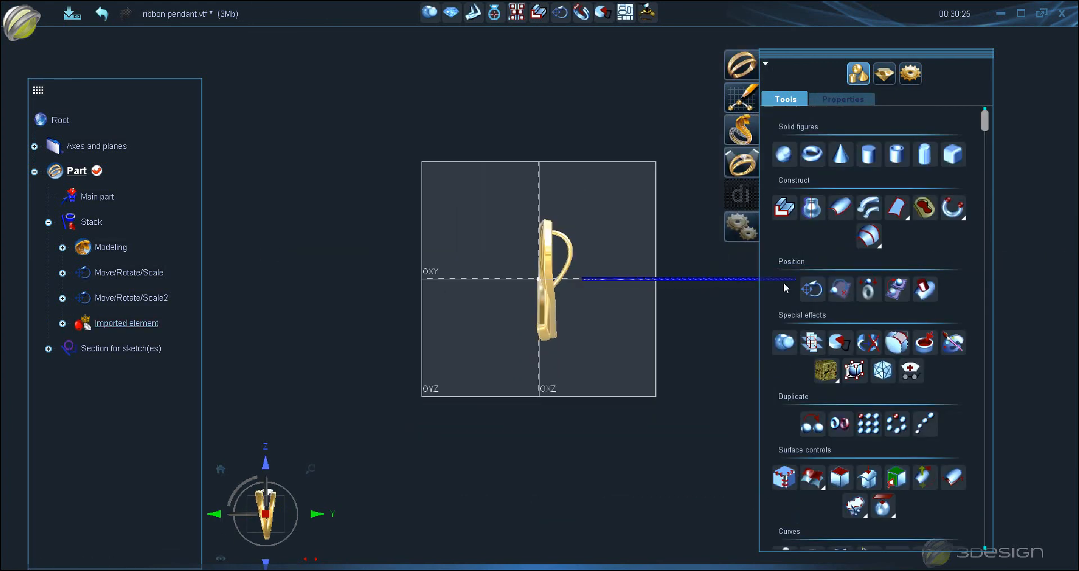
left_click(812, 289)
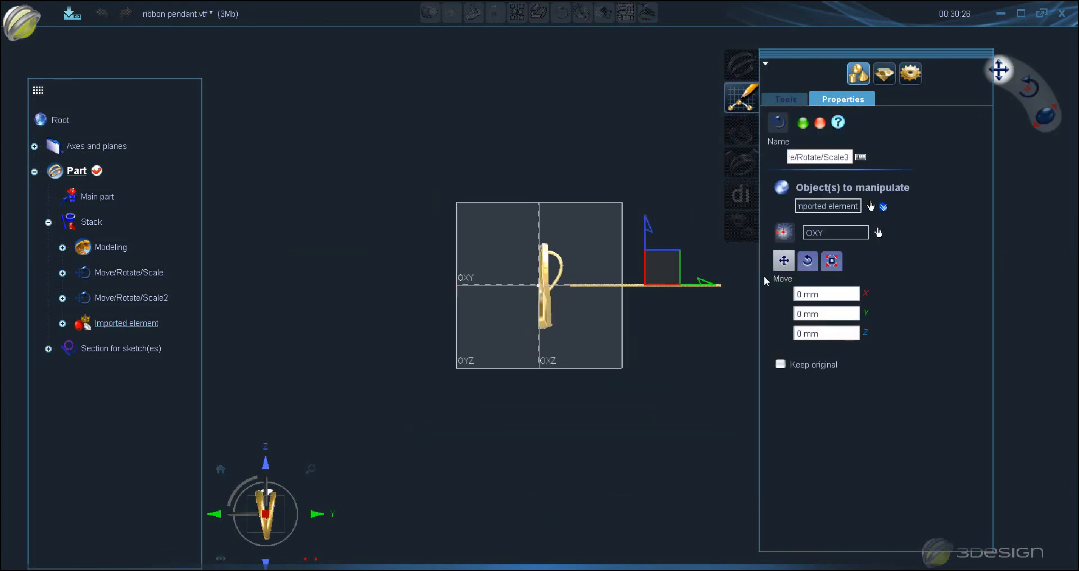
left_click(682, 287)
left_click_drag(603, 173, 549, 238)
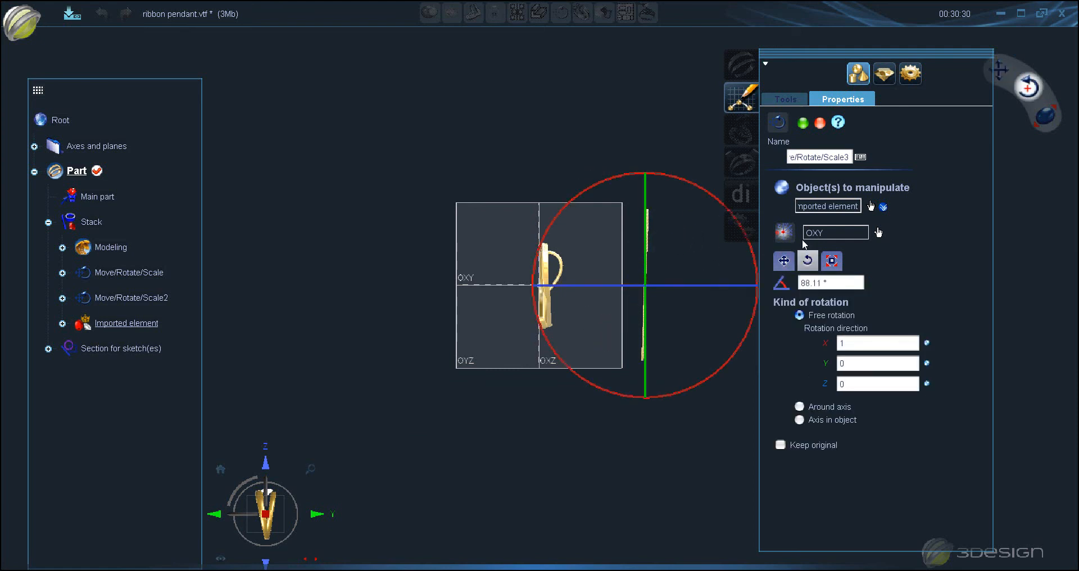
- Move the upright chain about -27.15 mm along Y and 28.63 mm along Z into the pipe loops, and check it from the front
left_click(784, 260)
left_click_drag(614, 258, 574, 177)
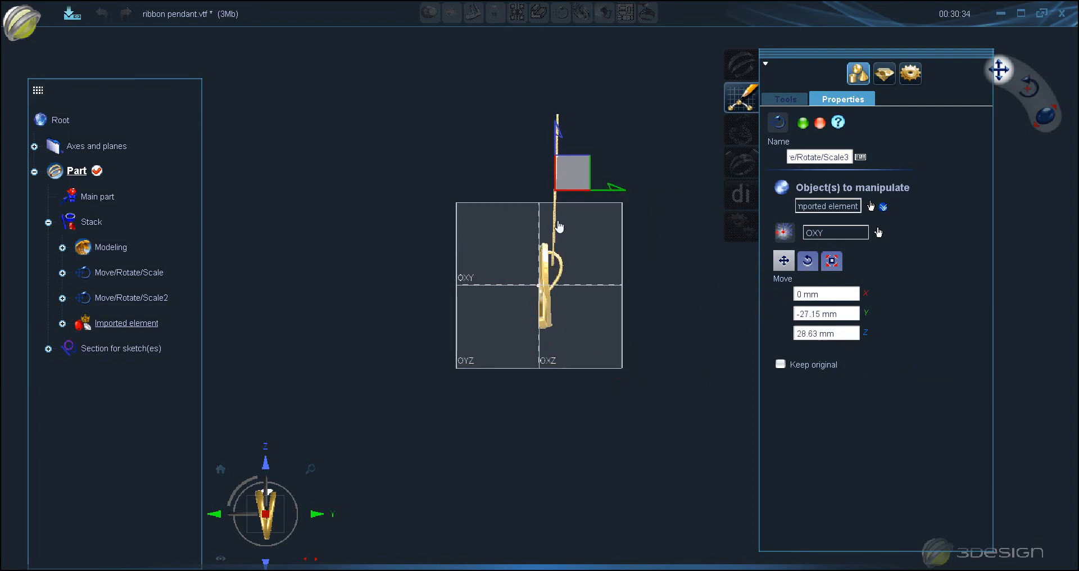
left_click(214, 516)
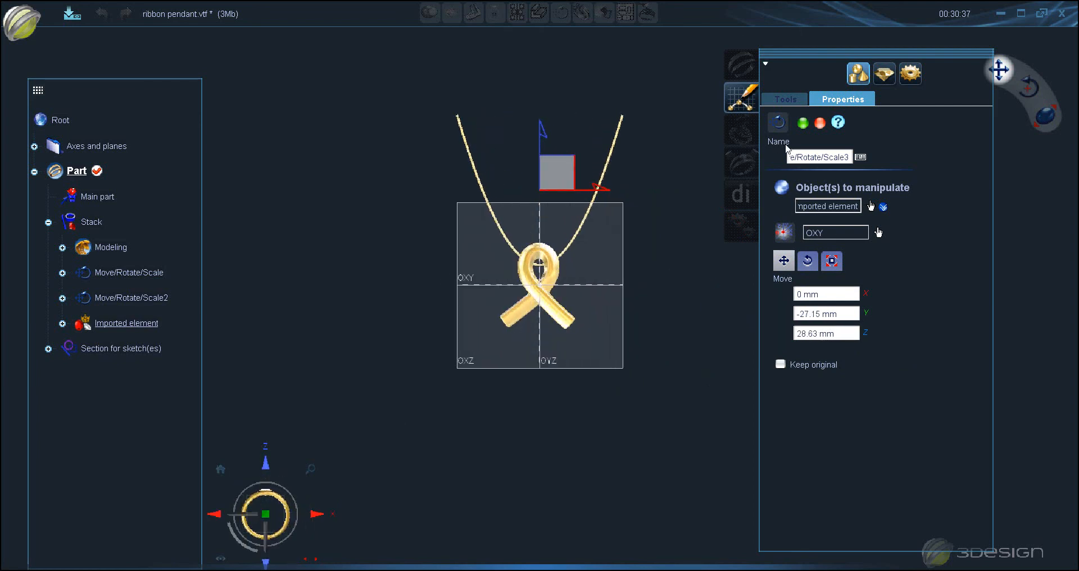
left_click_drag(574, 149, 574, 147)
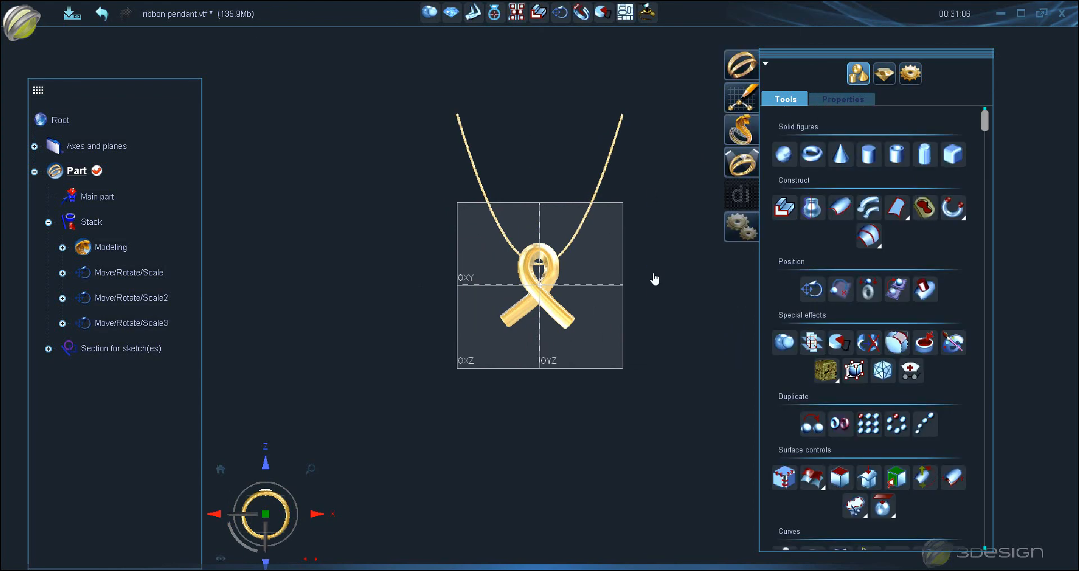
scroll(655, 280, "up", 2)
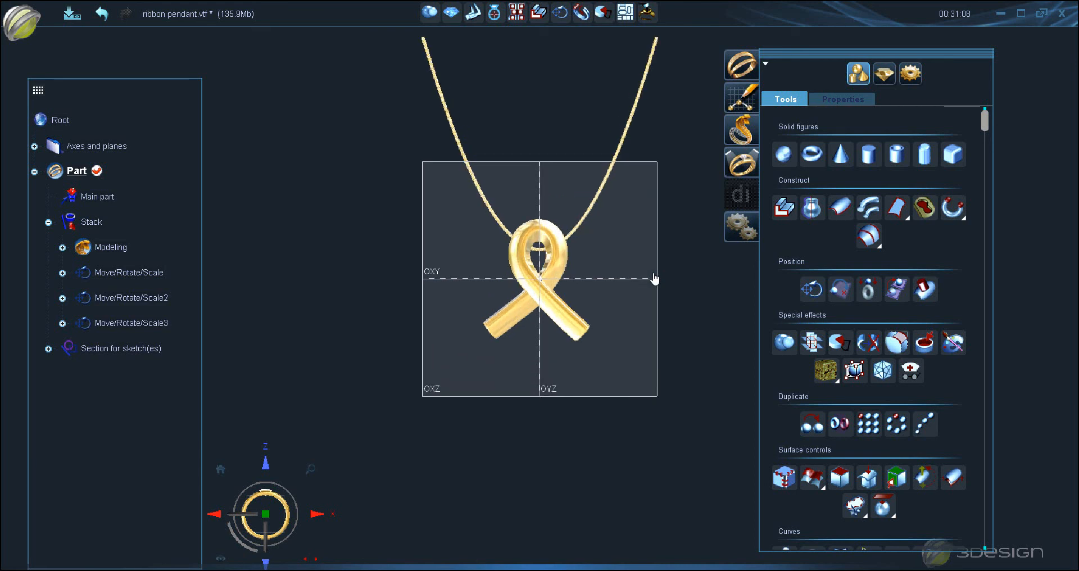
scroll(655, 280, "up", 2)
middle_click_drag(643, 292, 610, 329)
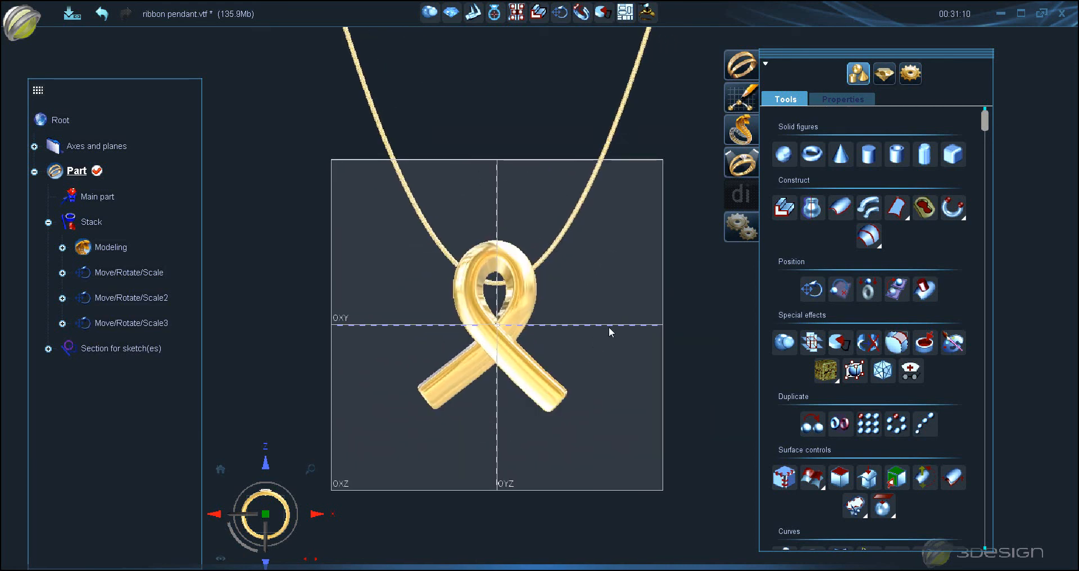